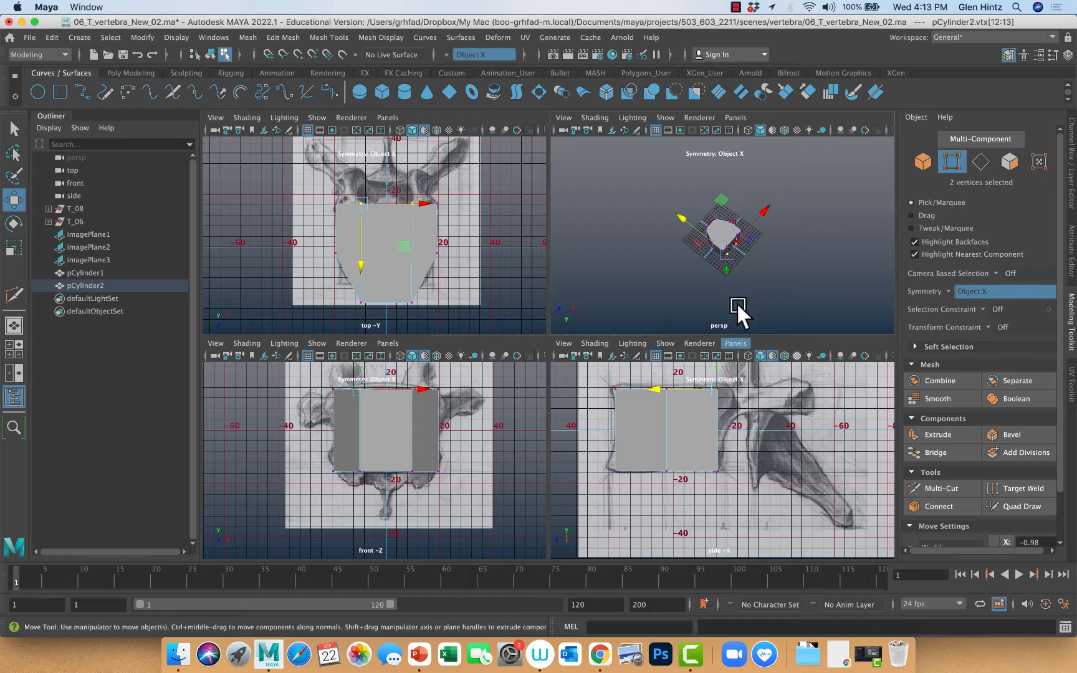
alt+drag(736, 302, 704, 265)
alt+right_drag(718, 279, 878, 308)
right_click(755, 205)
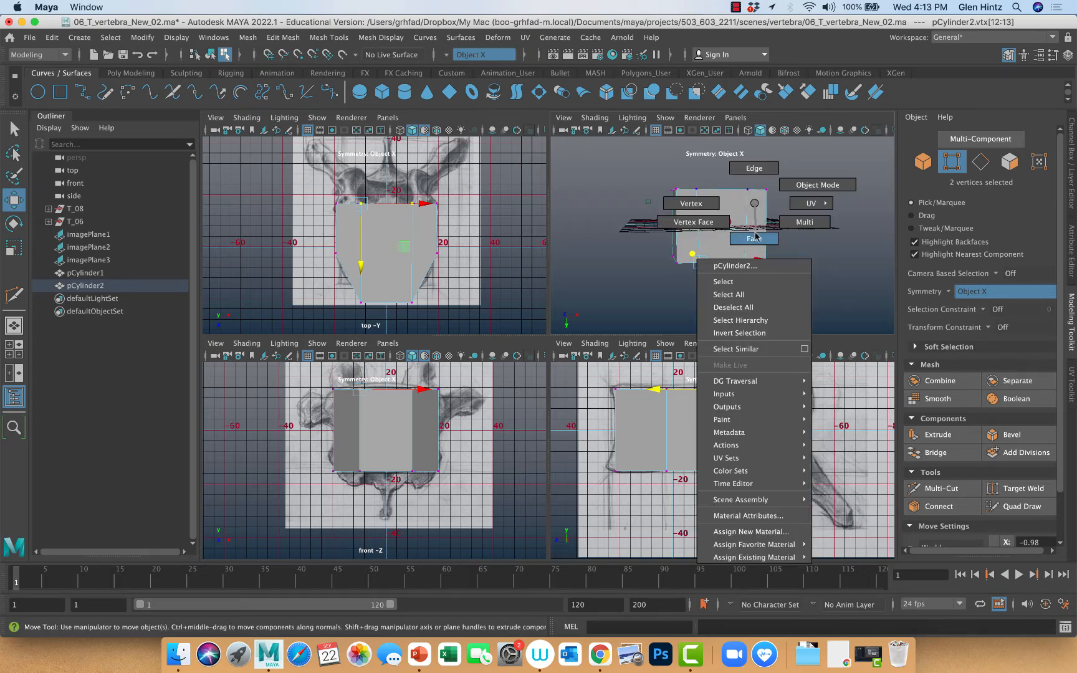
click(755, 232)
click(755, 223)
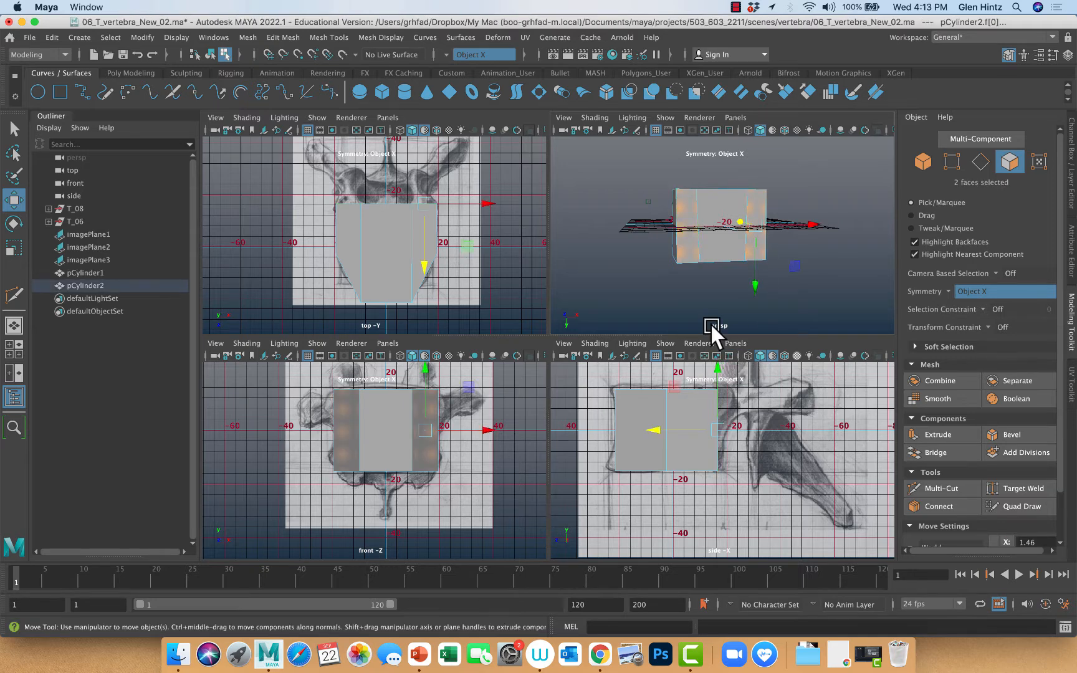
alt+drag(710, 322, 693, 295)
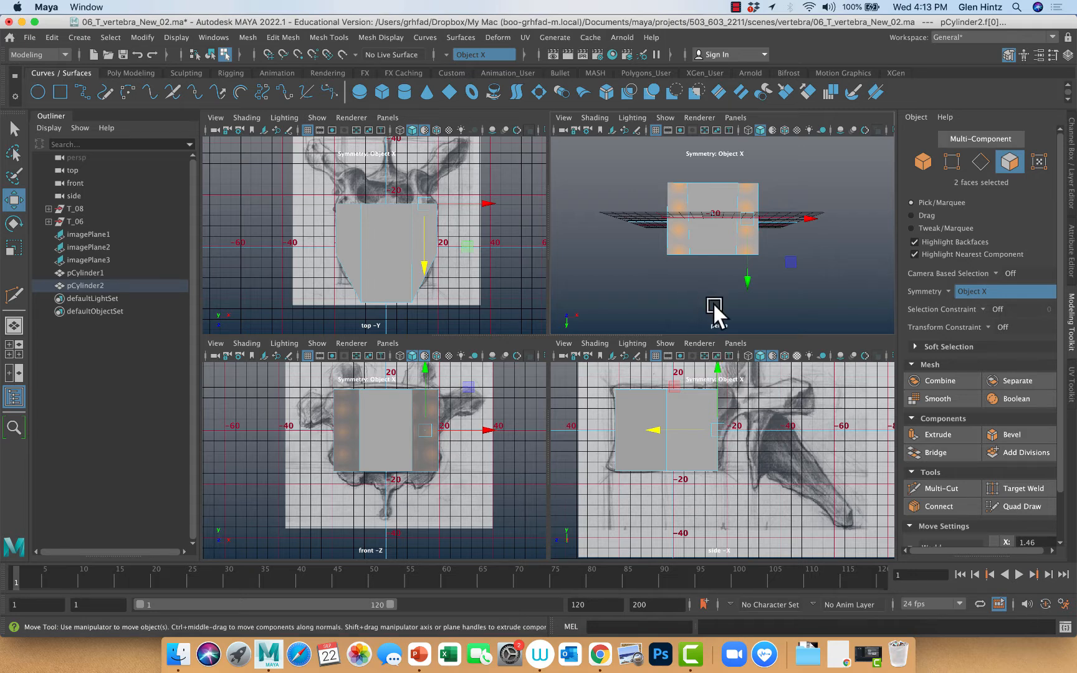
click(723, 272)
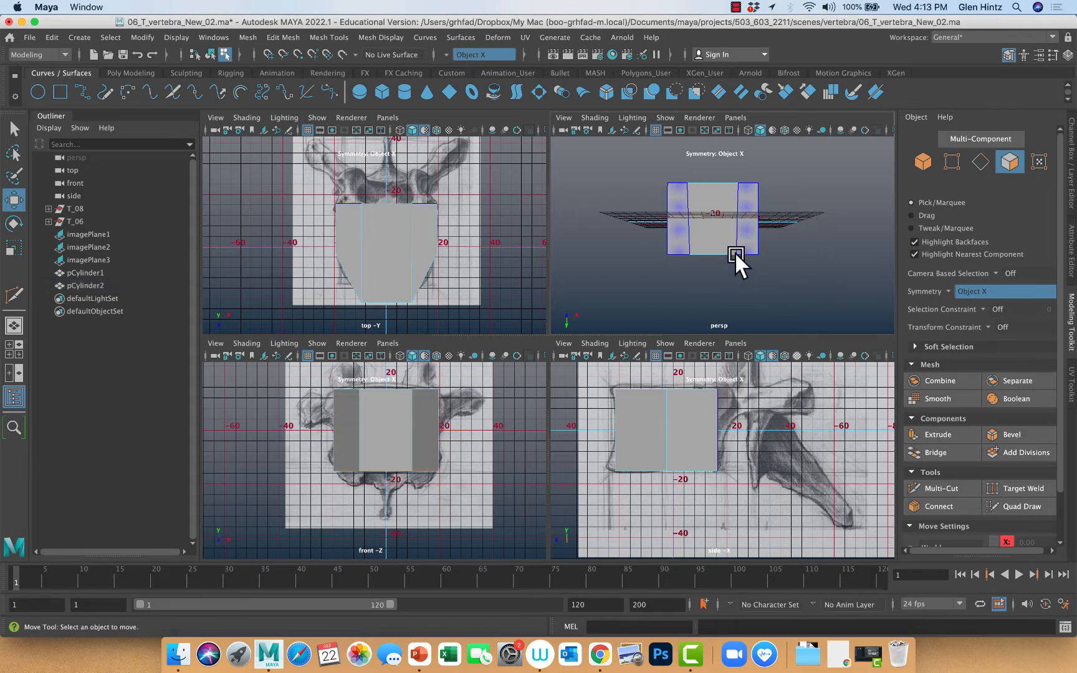
Move the upper inner pair of vertices on the back of pCylinder2 slightly outward along X
right_click(738, 257)
right_drag(738, 257, 697, 256)
click(736, 258)
drag(799, 252, 803, 251)
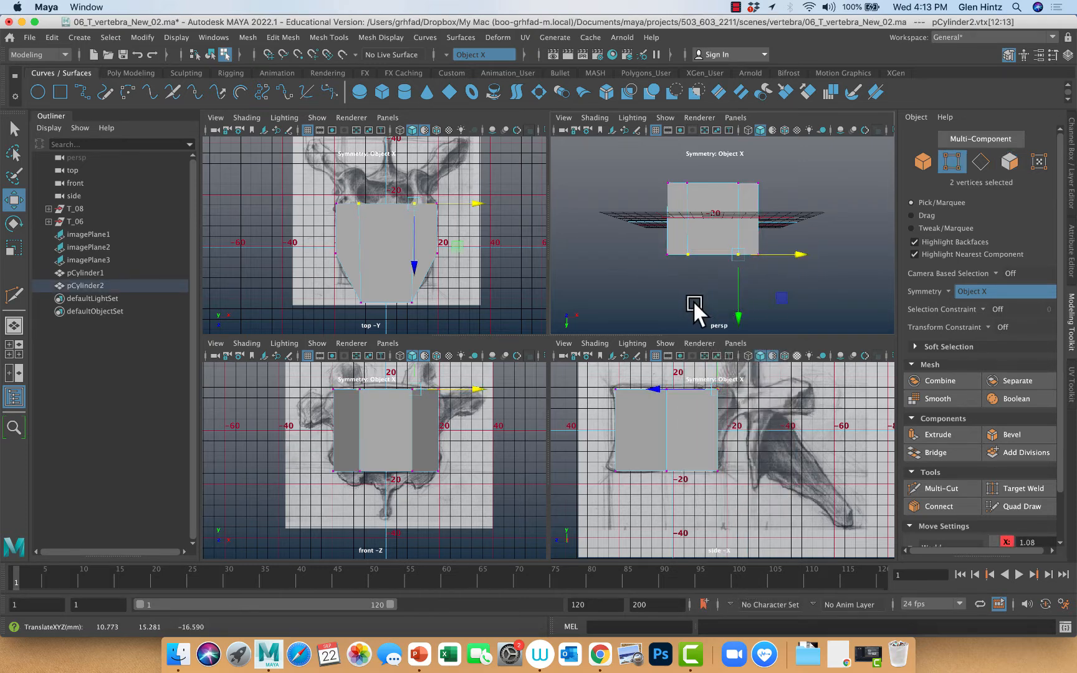
Extrude the two outer faces on the back of the vertebral body backward by about 15.3
mouse_move(684, 245)
right_down()
mouse_move(683, 273)
mouse_move(680, 261)
right_up()
click(678, 242)
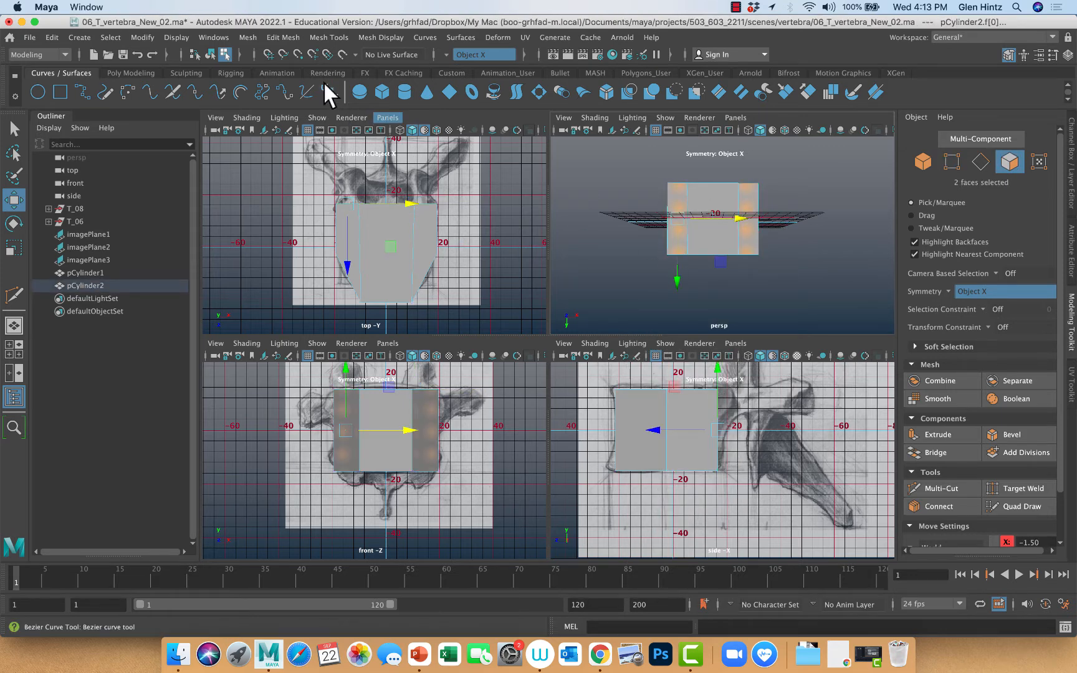
click(292, 36)
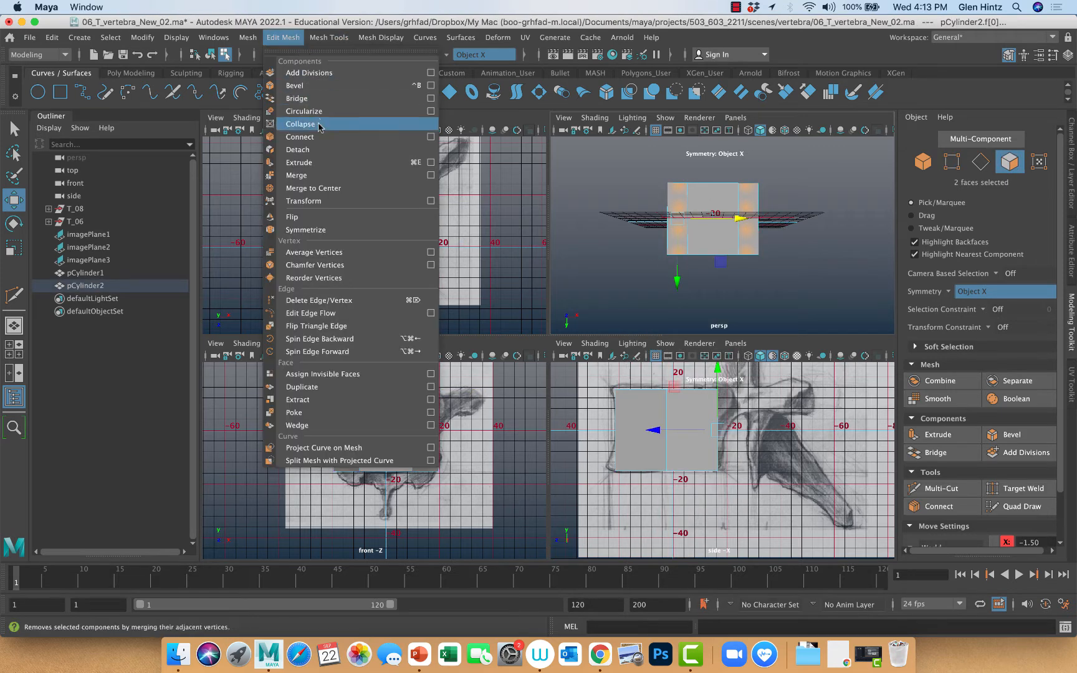
click(408, 163)
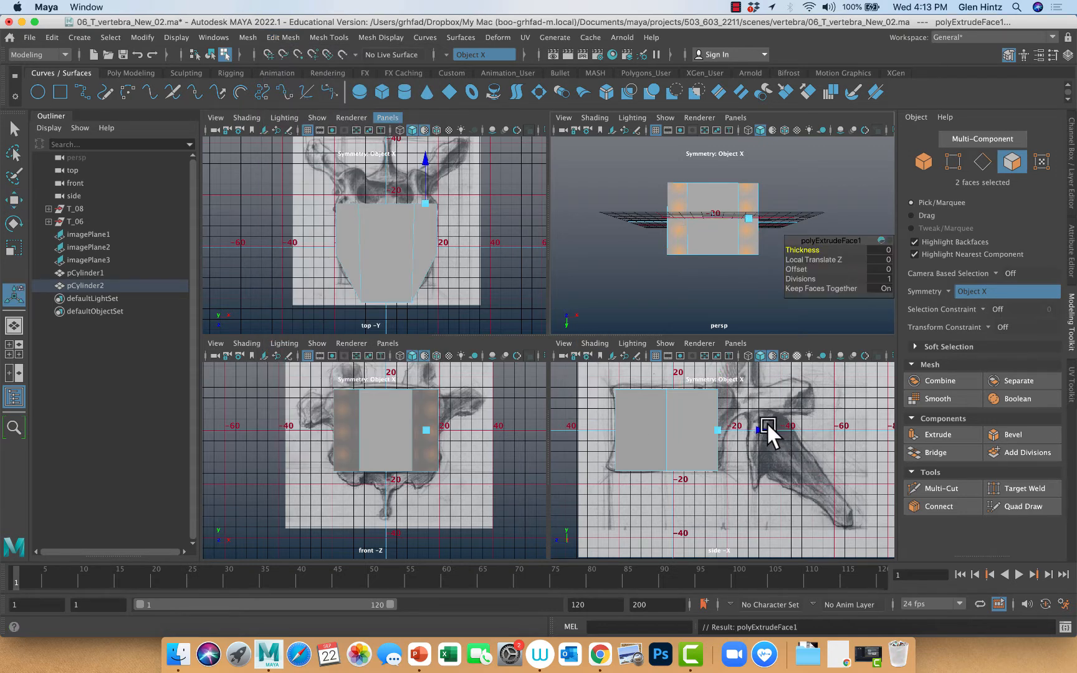
drag(767, 426, 807, 427)
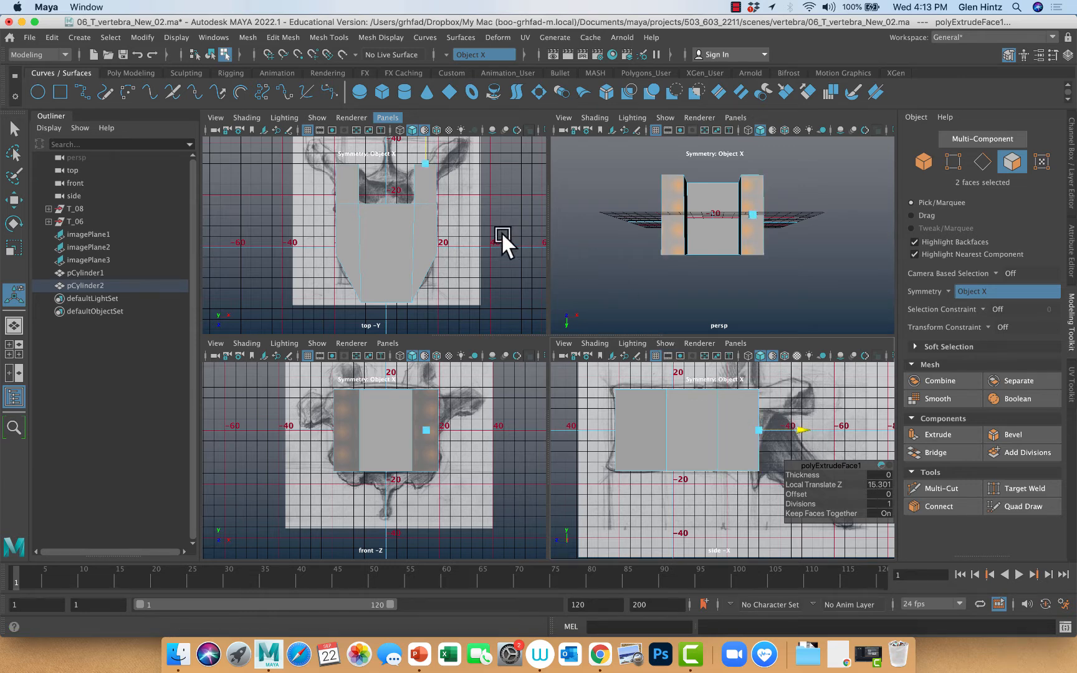
In the top view, rotate the extruded end faces to angle toward the midline and move them slightly back toward the body
key(space)
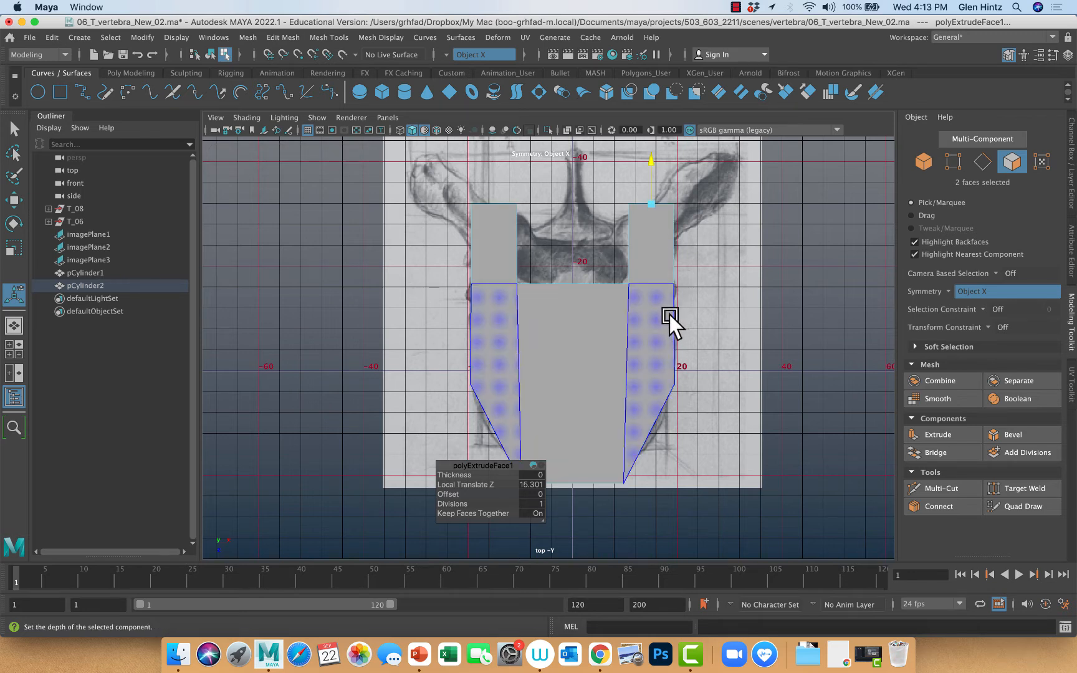
key(e)
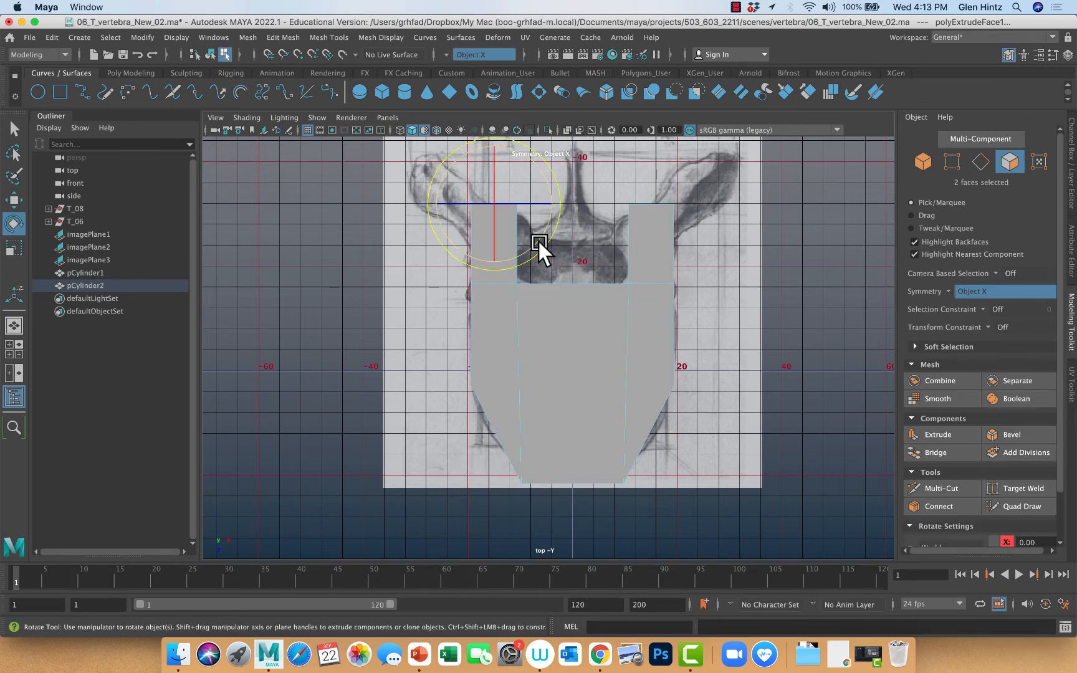
drag(538, 239, 499, 253)
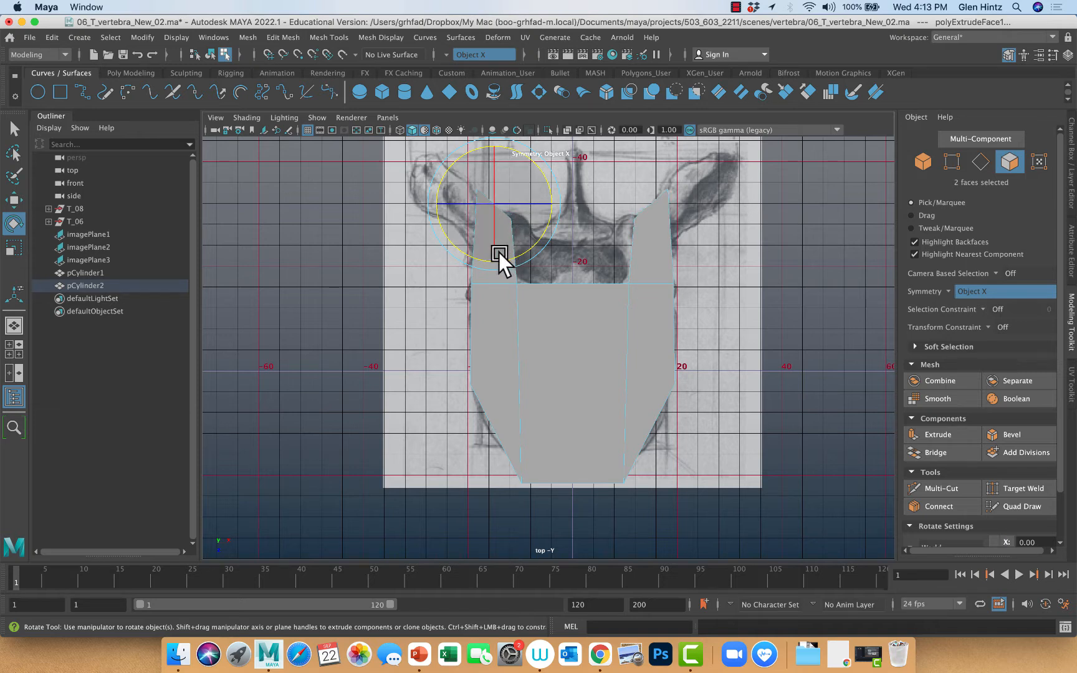
key(w)
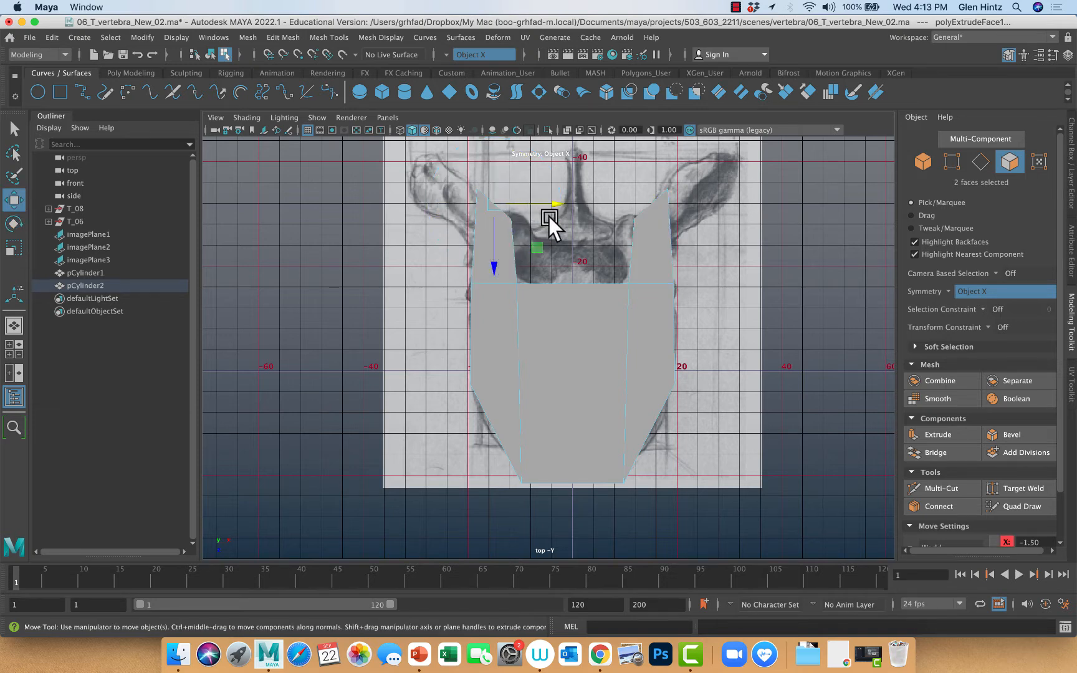
drag(494, 262, 493, 297)
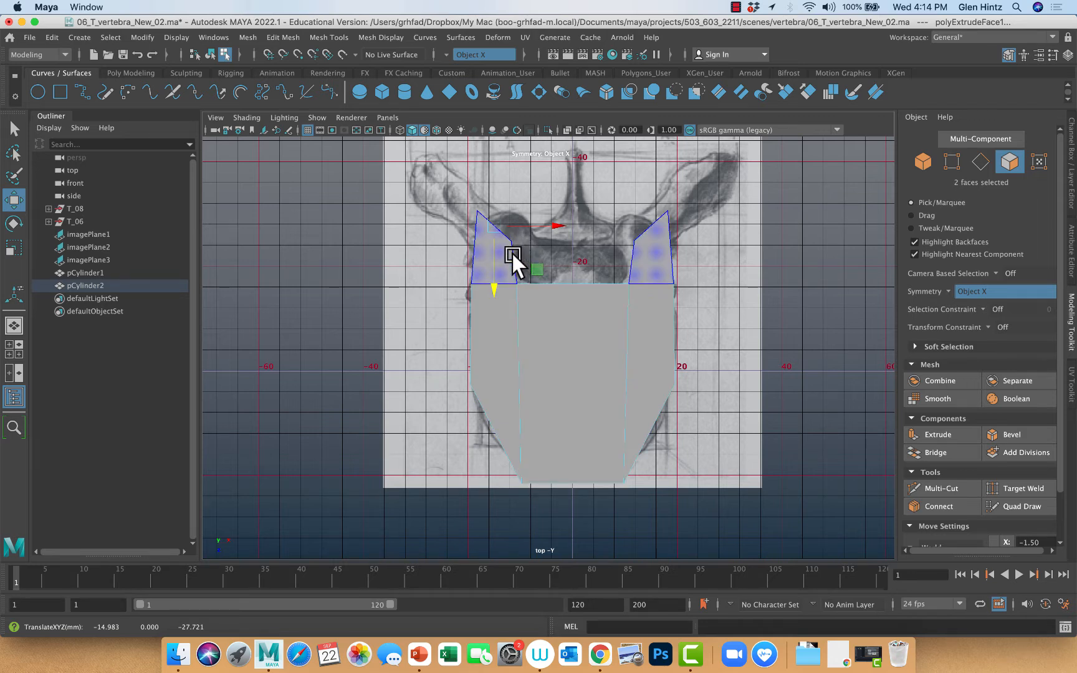
Extrude the angled end faces by about 8.26 and rotate them to face each other across the midline
key(ctrl+e)
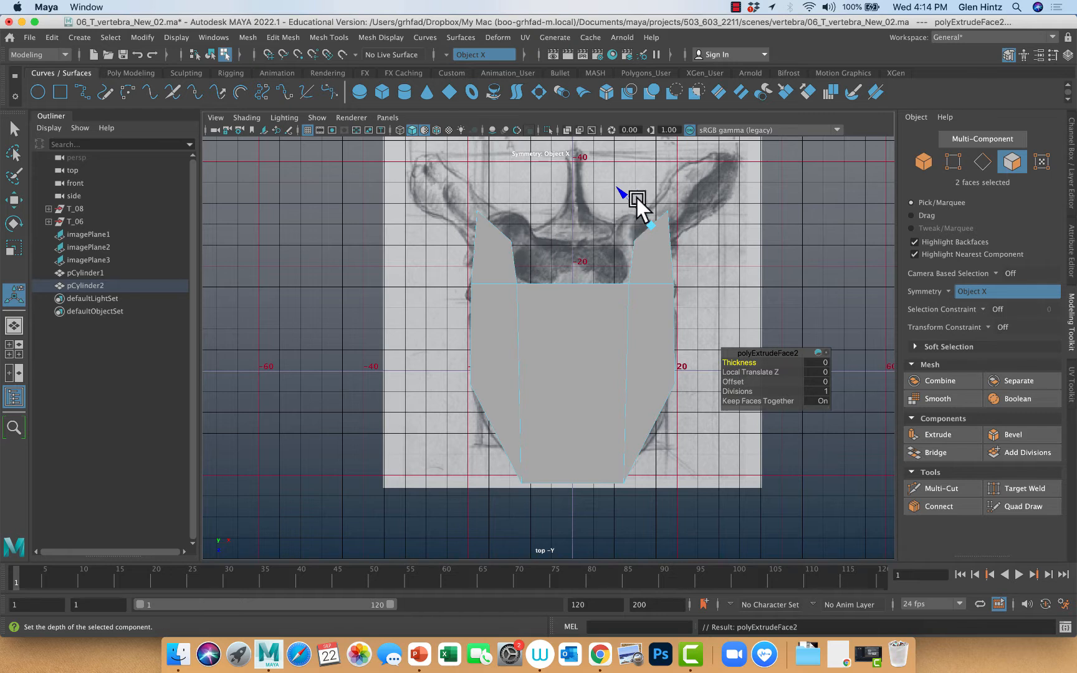
drag(623, 194, 567, 171)
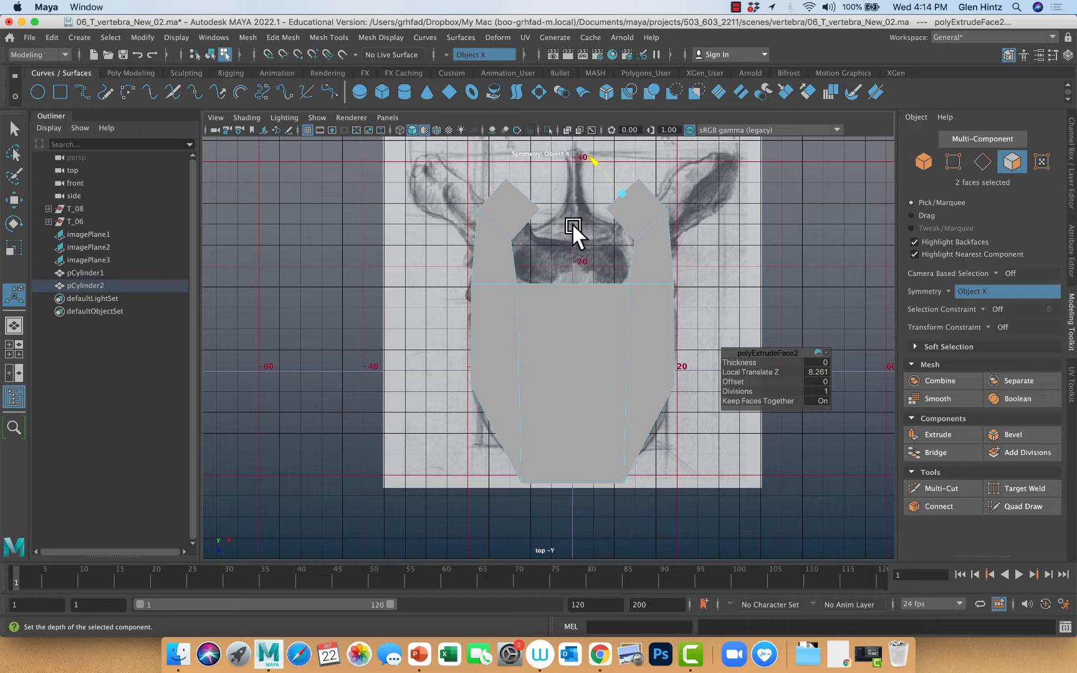
key(e)
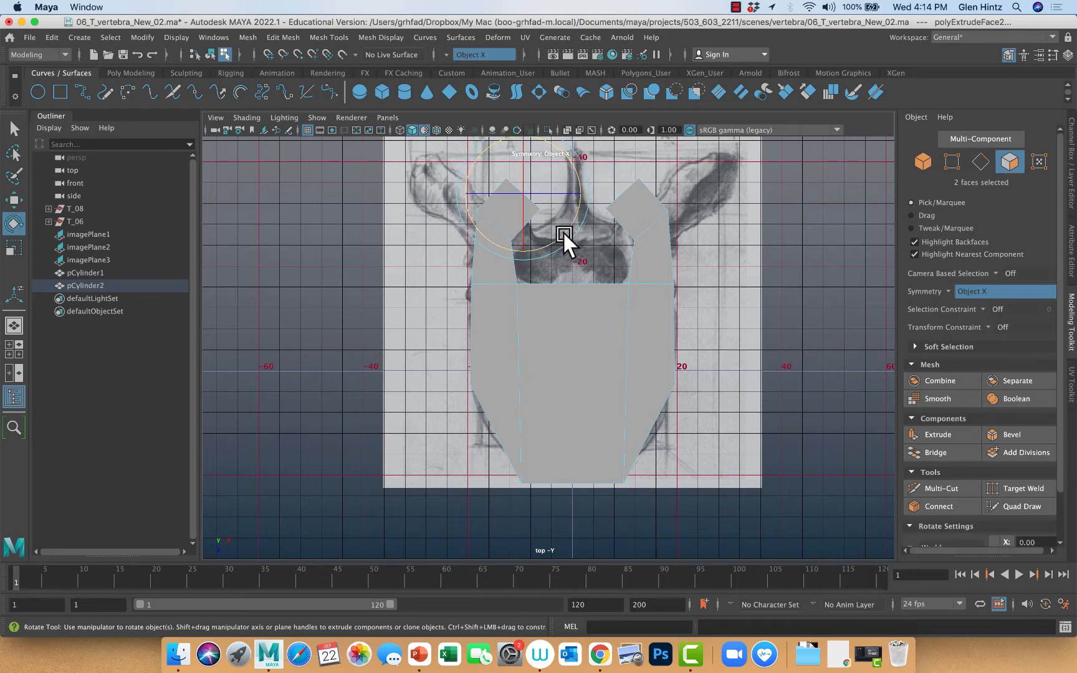
drag(550, 236, 521, 246)
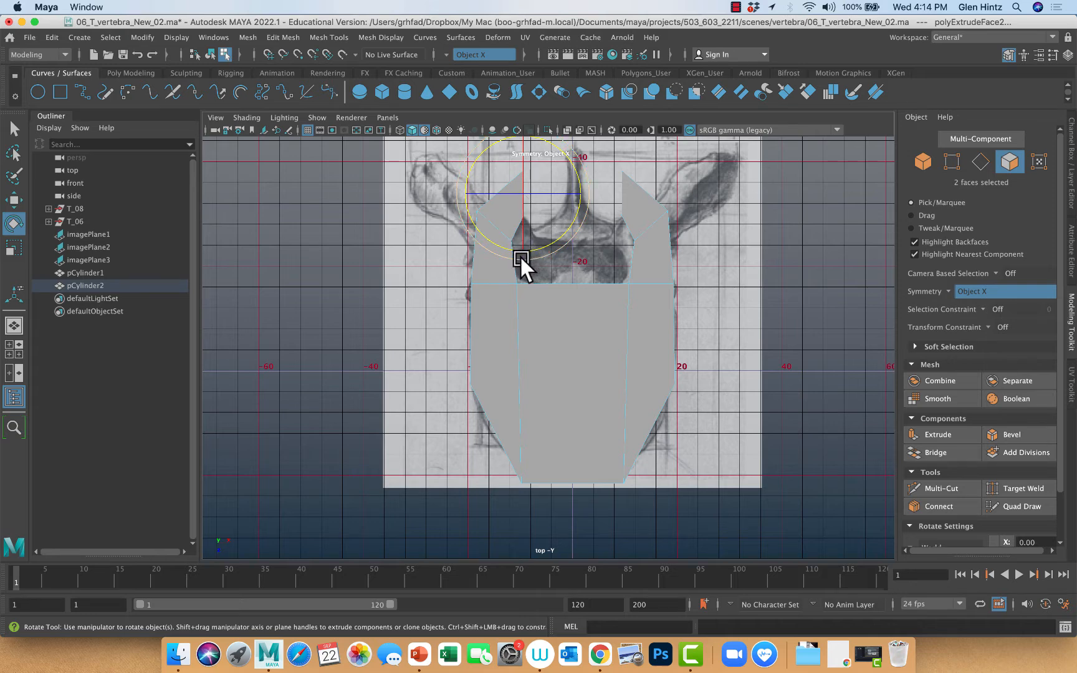
Extrude the facing end faces by about 8.09 toward the midline, leaving a narrow gap
key(e)
key(ctrl+e)
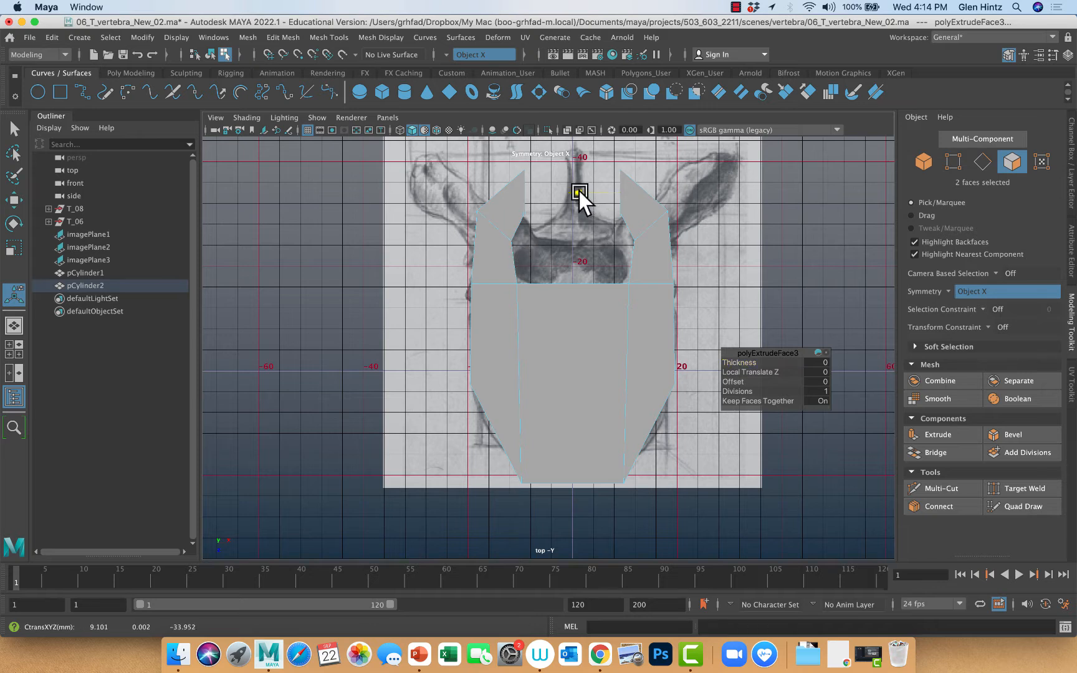
drag(581, 193, 539, 193)
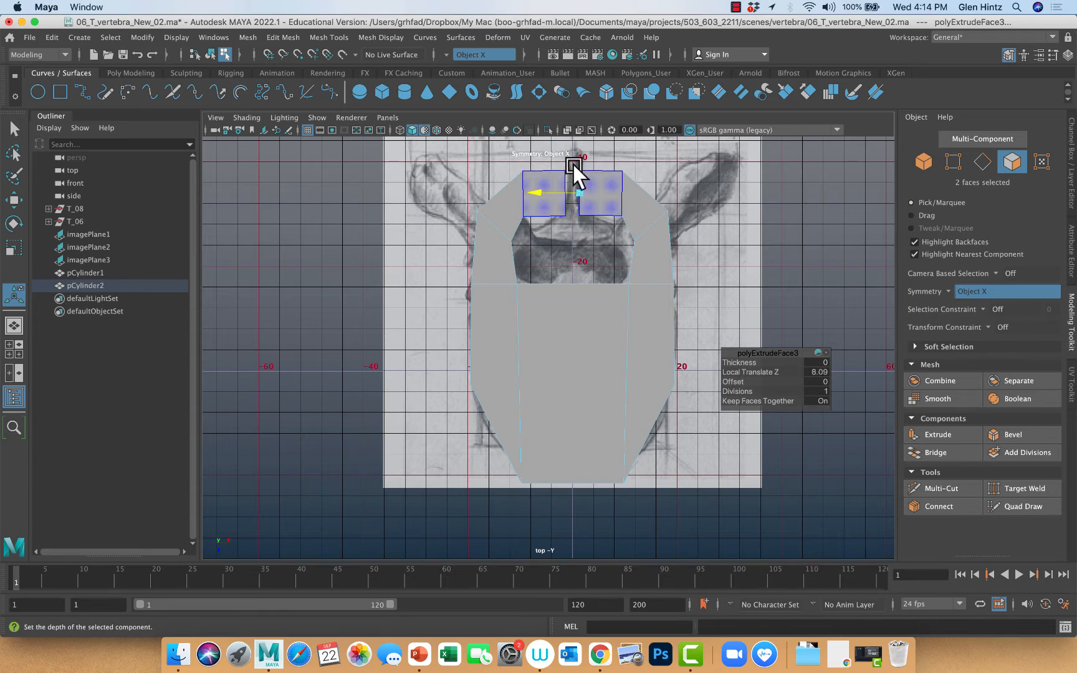
In the perspective view, delete the two end faces that face each other across the midline gap
key(space)
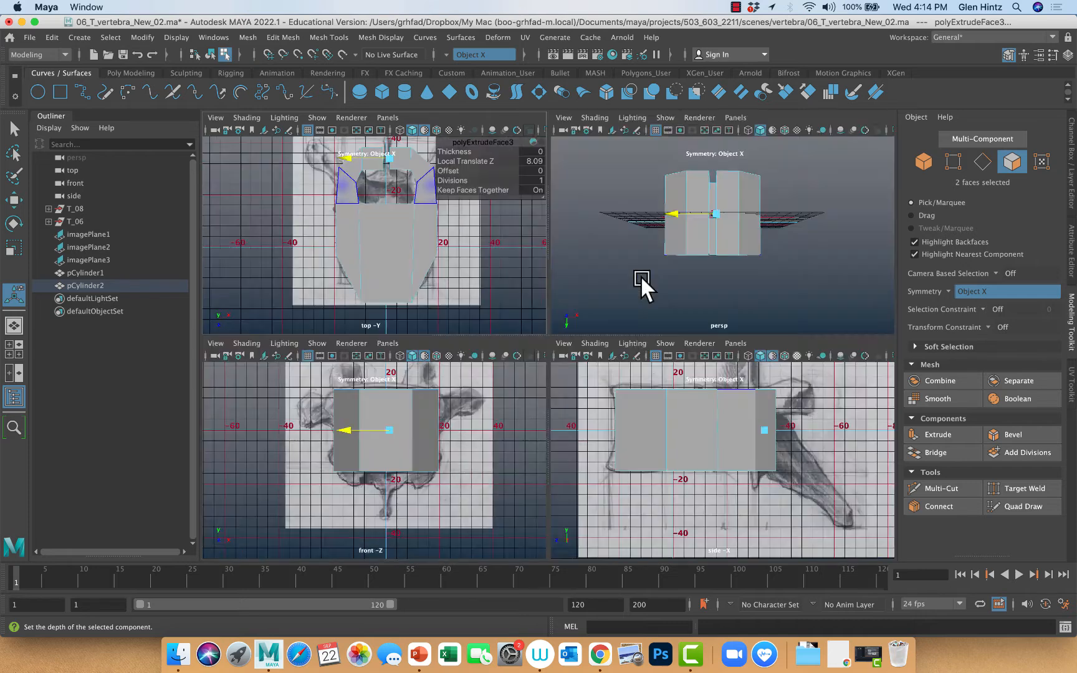
alt+drag(717, 283, 690, 290)
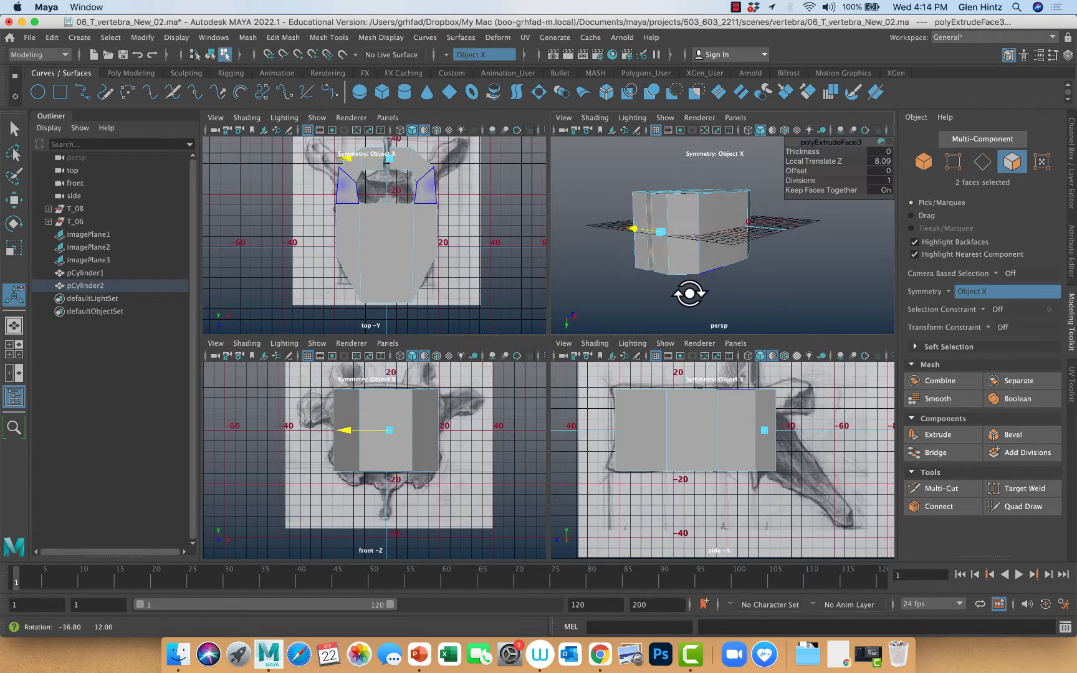
ctrl+right_click(676, 285)
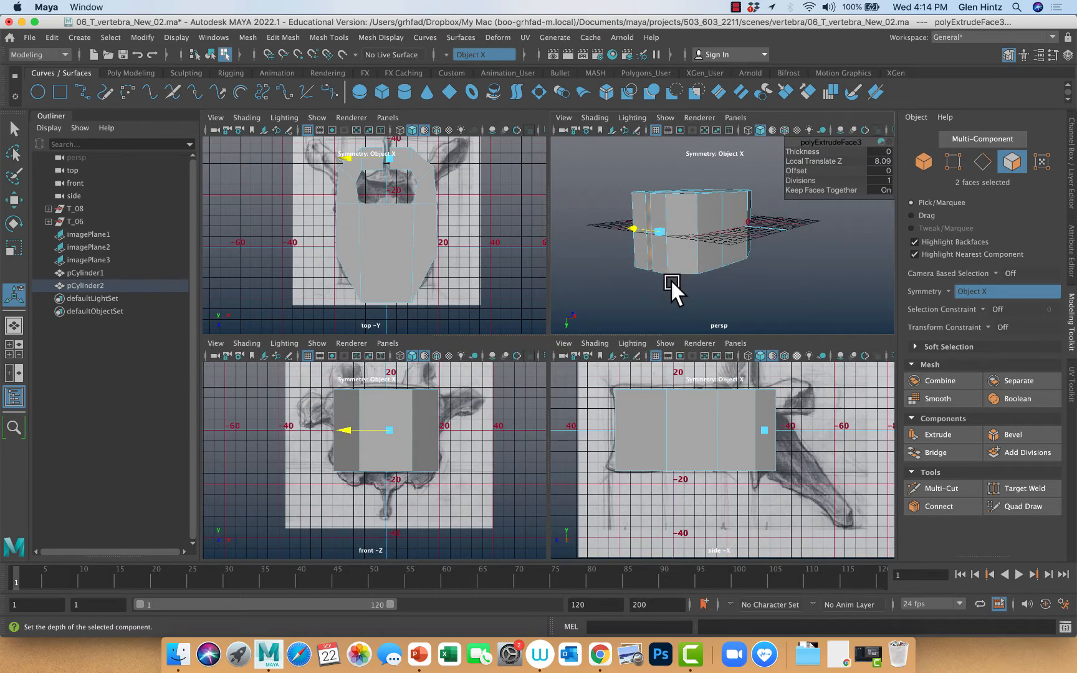
alt+right_drag(670, 279, 731, 296)
key(space)
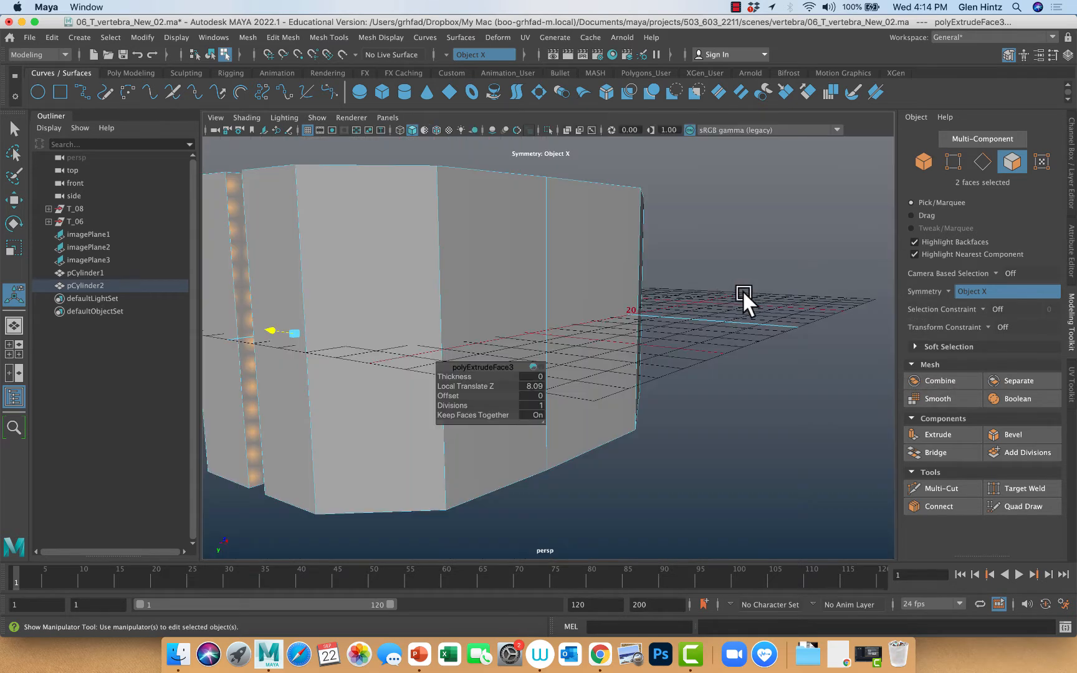
alt+drag(522, 368, 458, 255)
right_drag(403, 233, 405, 248)
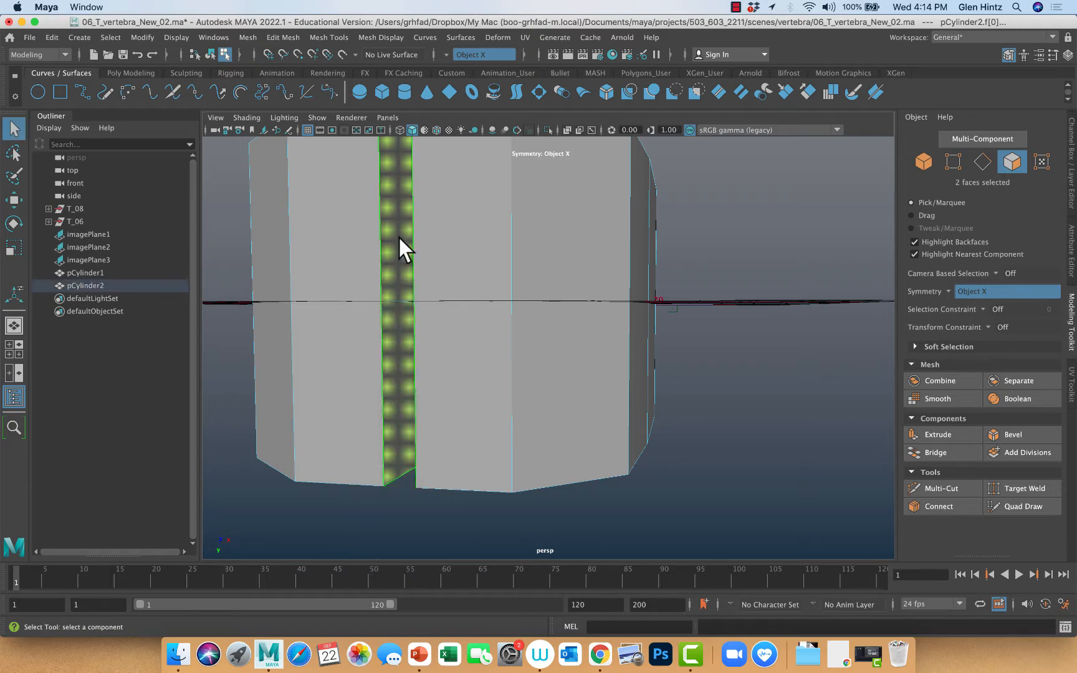
key(Delete)
Bridge the eight open border edges on both sides of the midline gap with 0 divisions to close the arch
alt+drag(445, 296, 474, 286)
alt+drag(769, 361, 725, 358)
right_drag(694, 351, 695, 351)
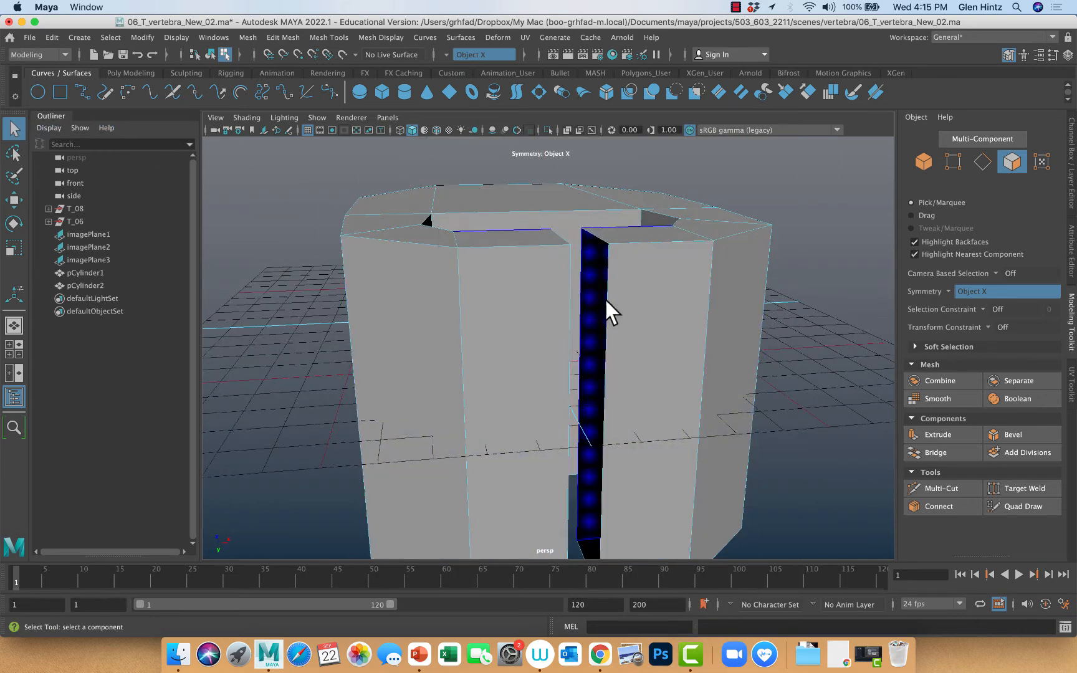
right_drag(606, 296, 599, 253)
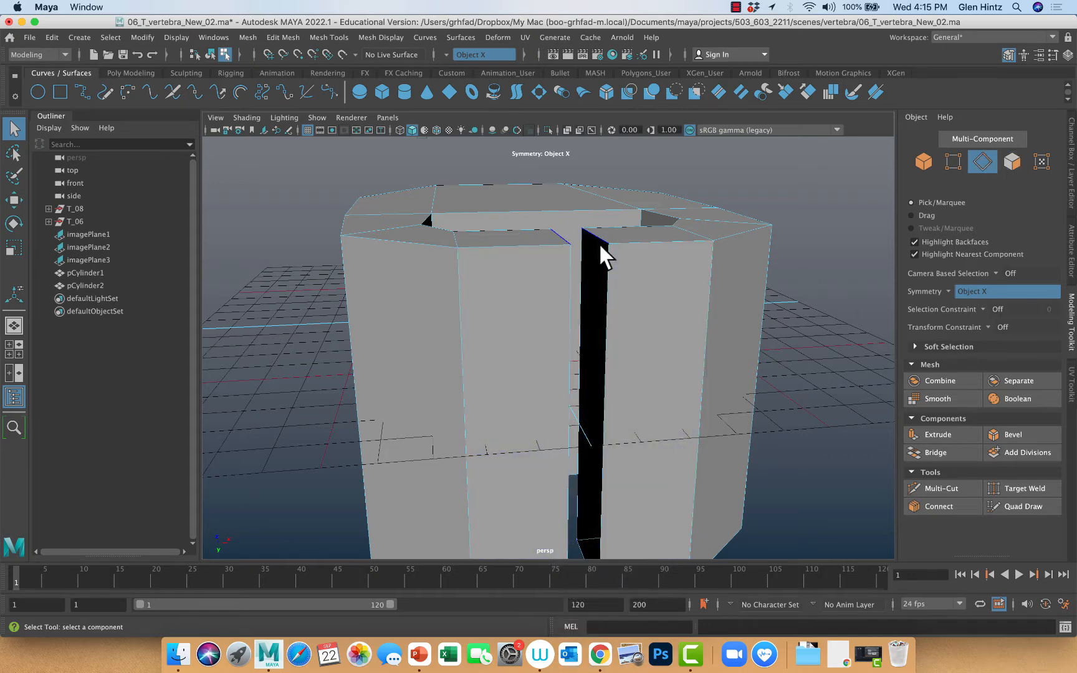
click(598, 236)
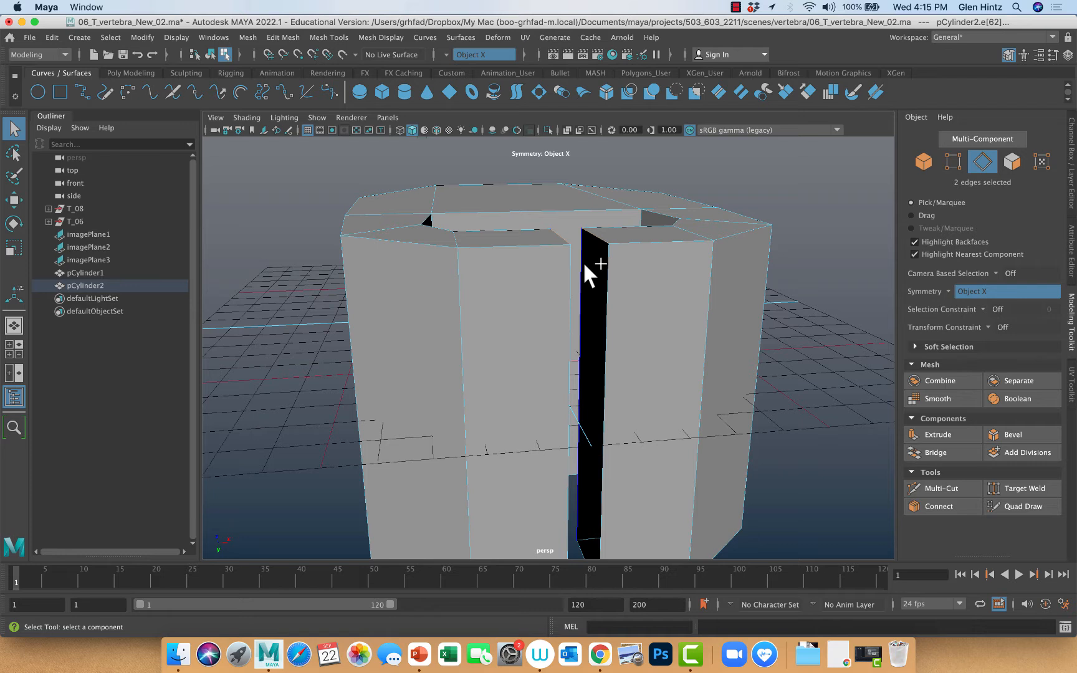
shift+click(603, 287)
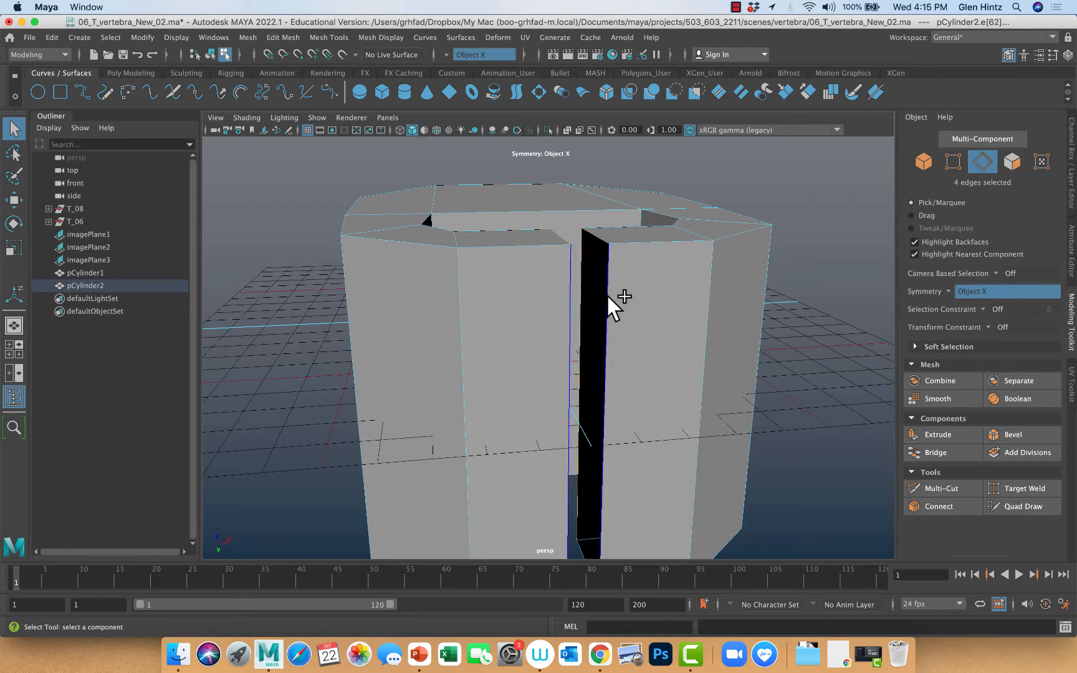
shift+click(608, 295)
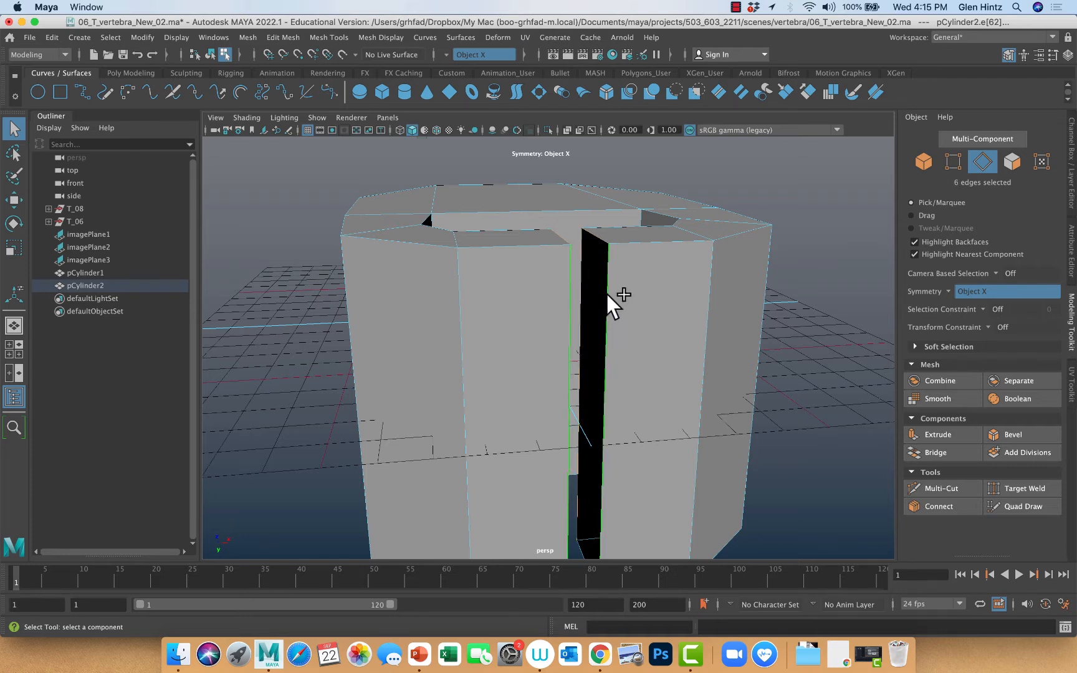
alt+middle_drag(654, 346, 653, 261)
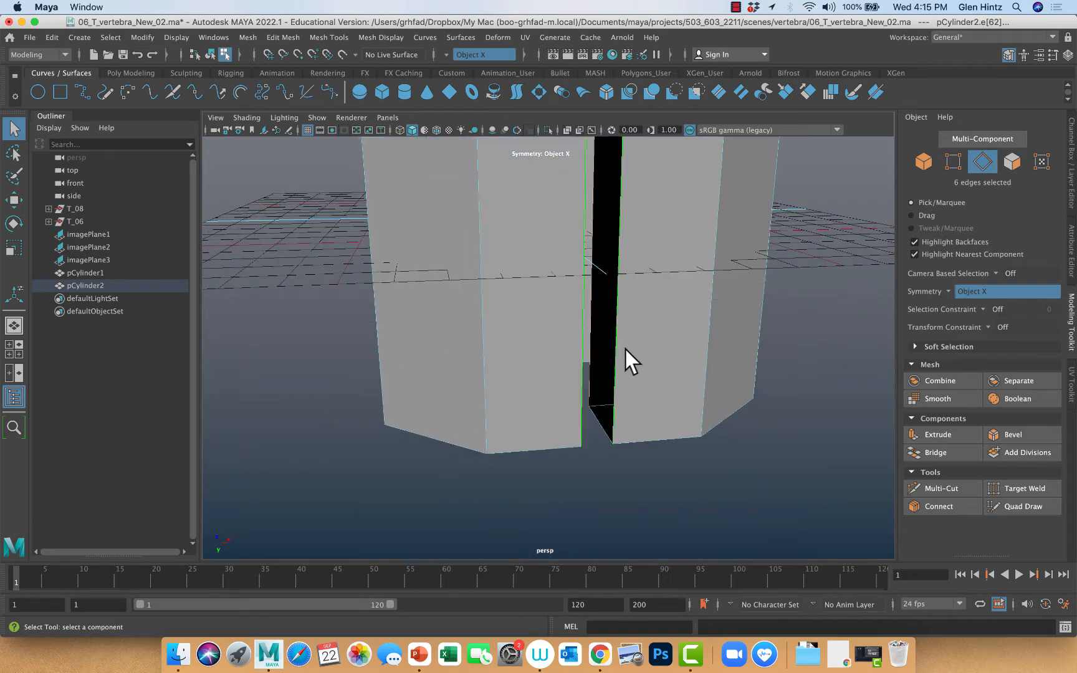
shift+click(600, 419)
alt+drag(765, 438, 721, 447)
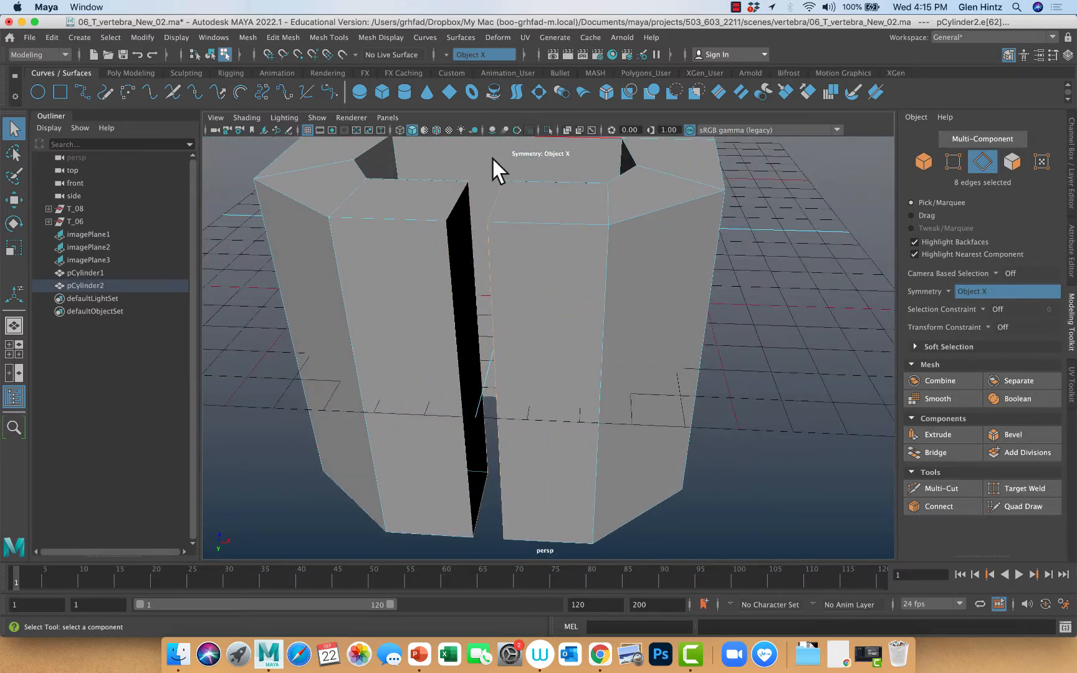
click(285, 36)
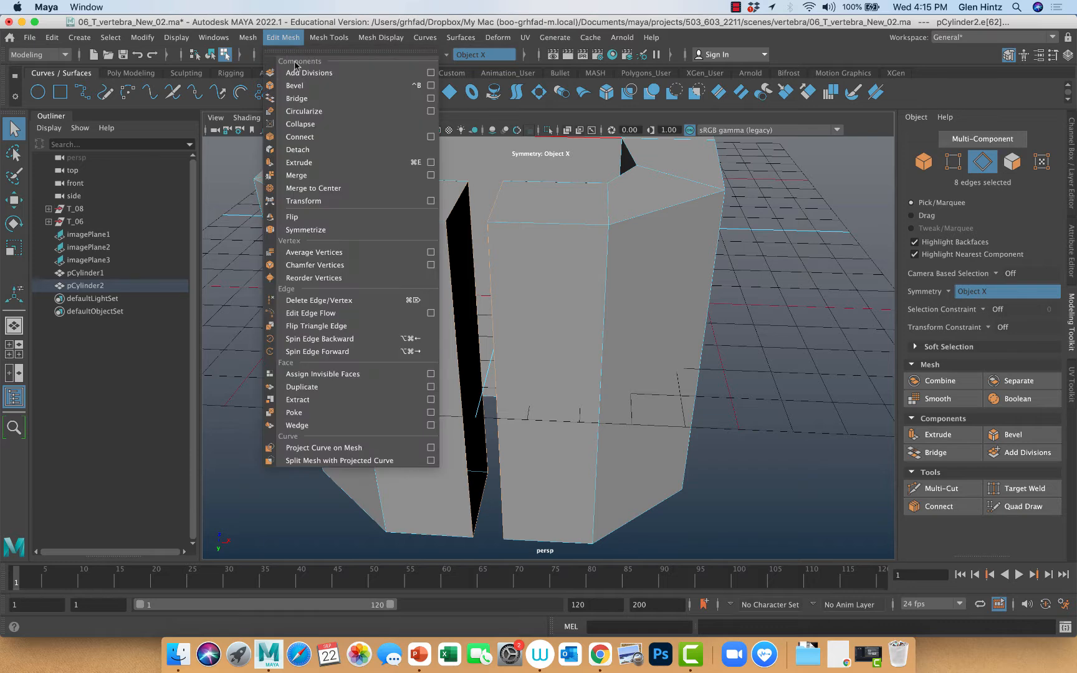
click(298, 99)
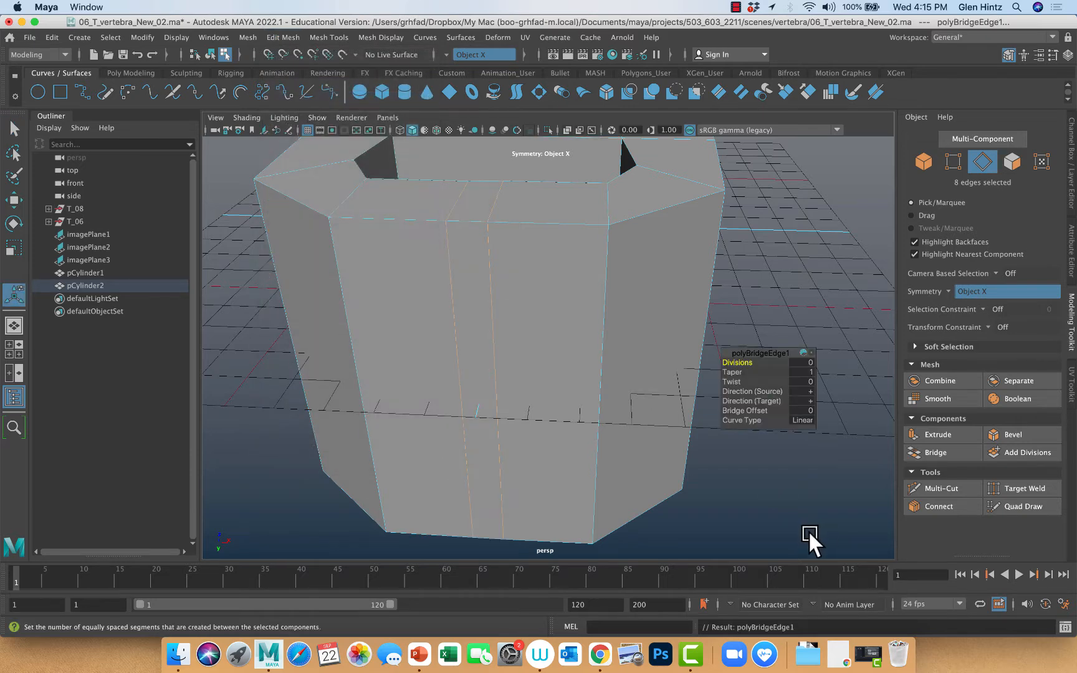
alt+drag(772, 510, 817, 466)
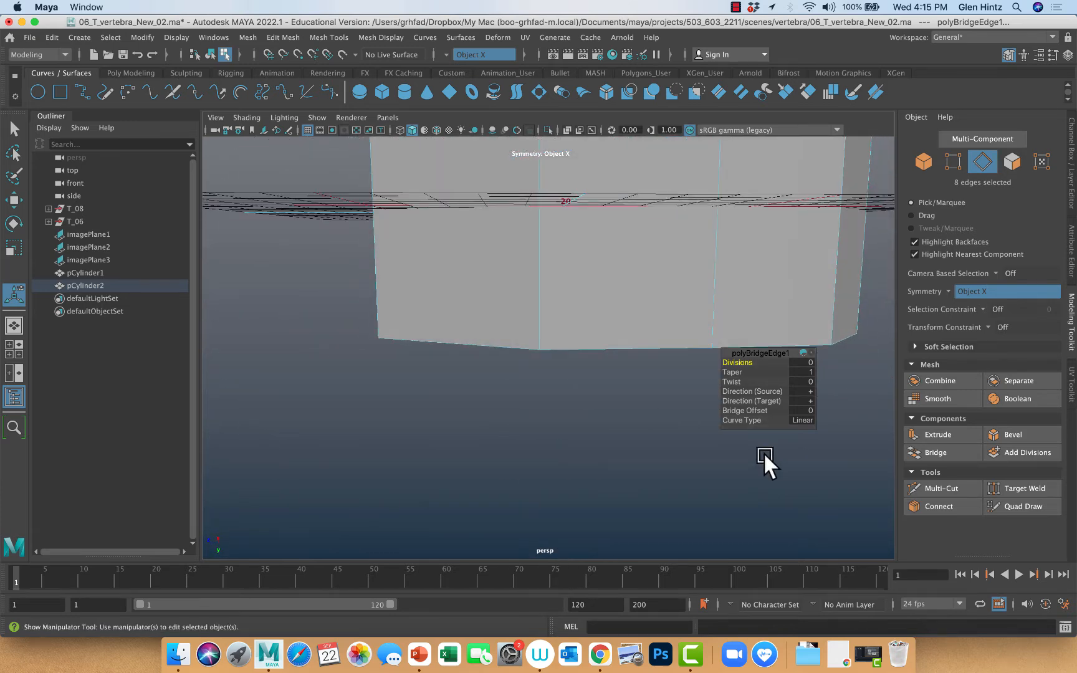
Display the side view in wireframe and maximize it so the reference behind the mesh shows
key(space)
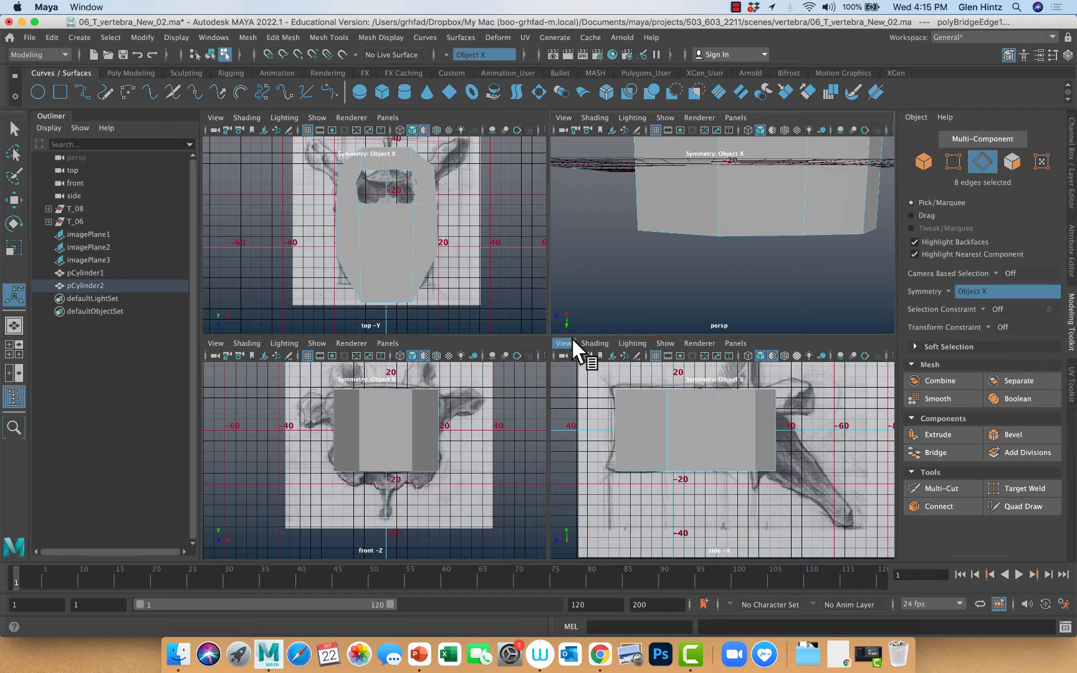
click(590, 343)
click(595, 366)
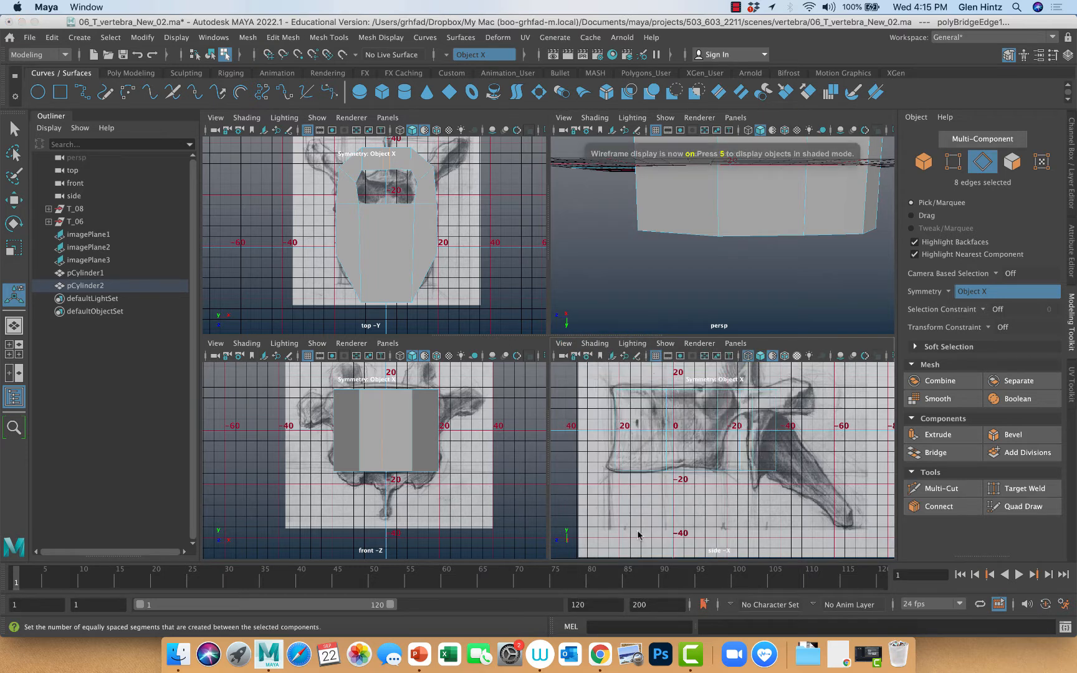
key(space)
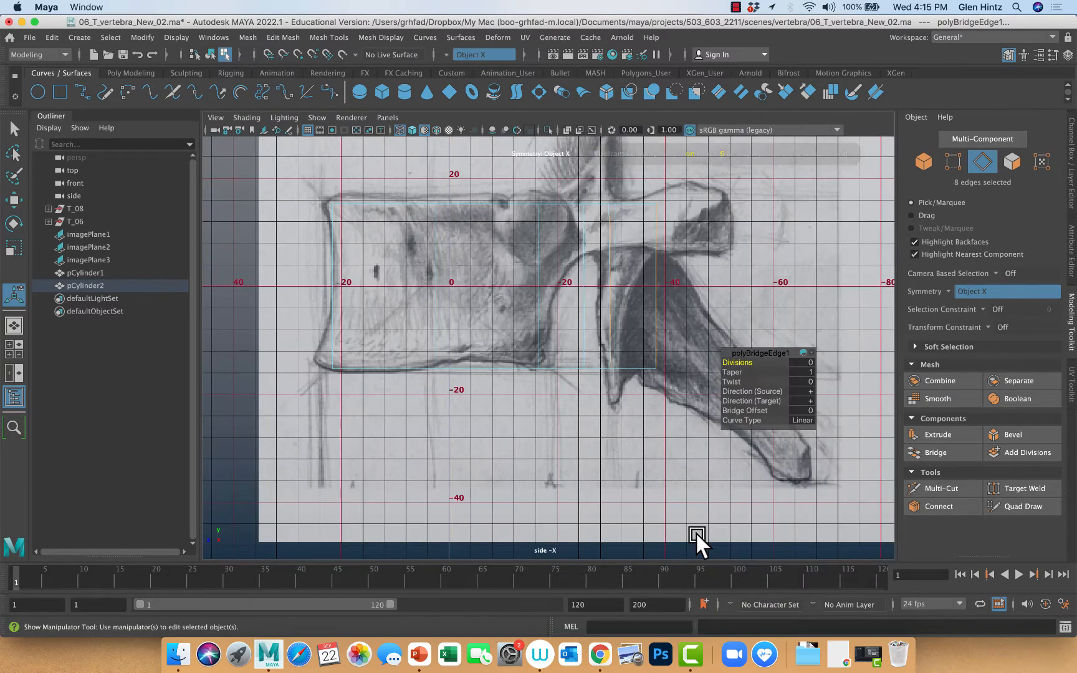
alt+right_drag(589, 488, 715, 525)
alt+middle_drag(714, 525, 662, 548)
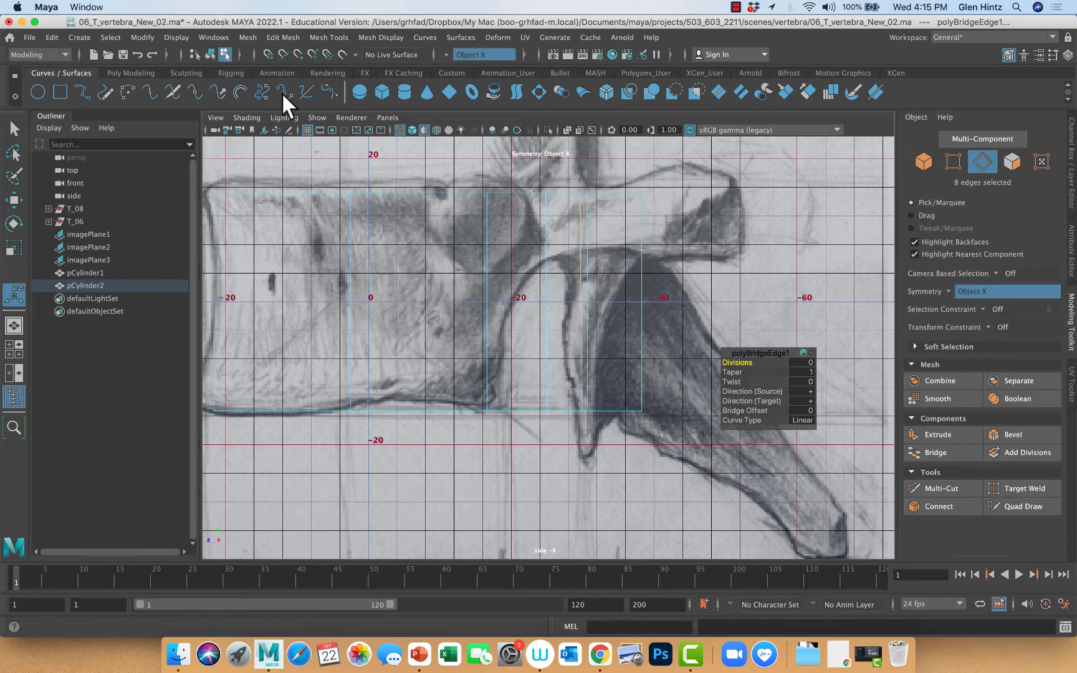
Insert a horizontal edge loop around the mesh's outer wall, level with the top of the notch behind the vertebral body in the side reference
click(327, 37)
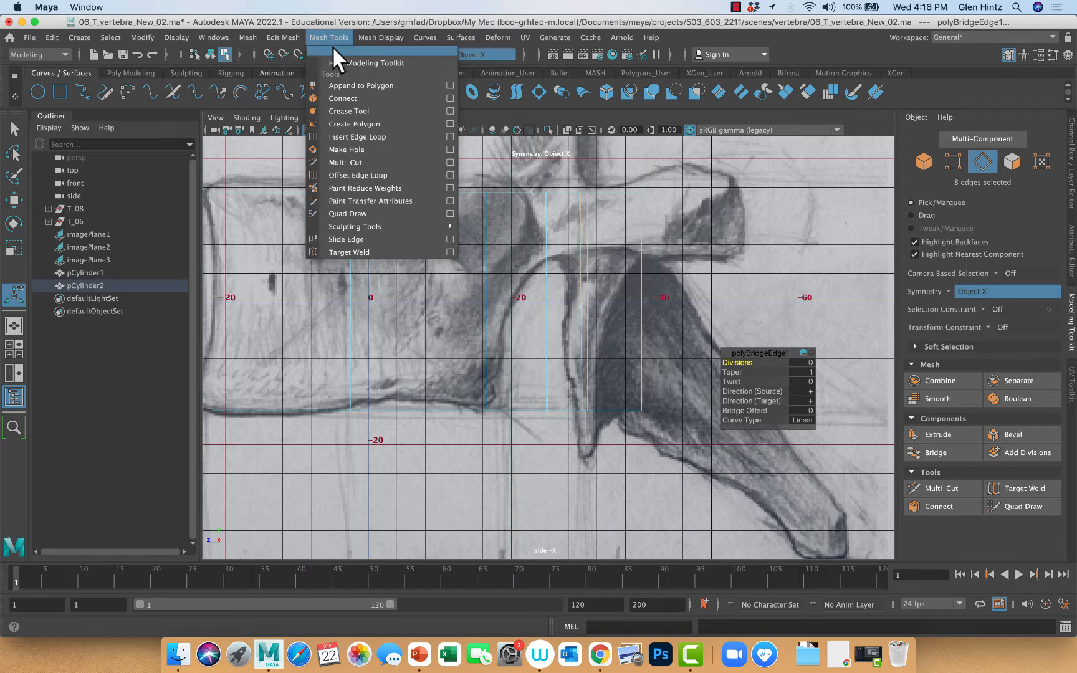
click(354, 136)
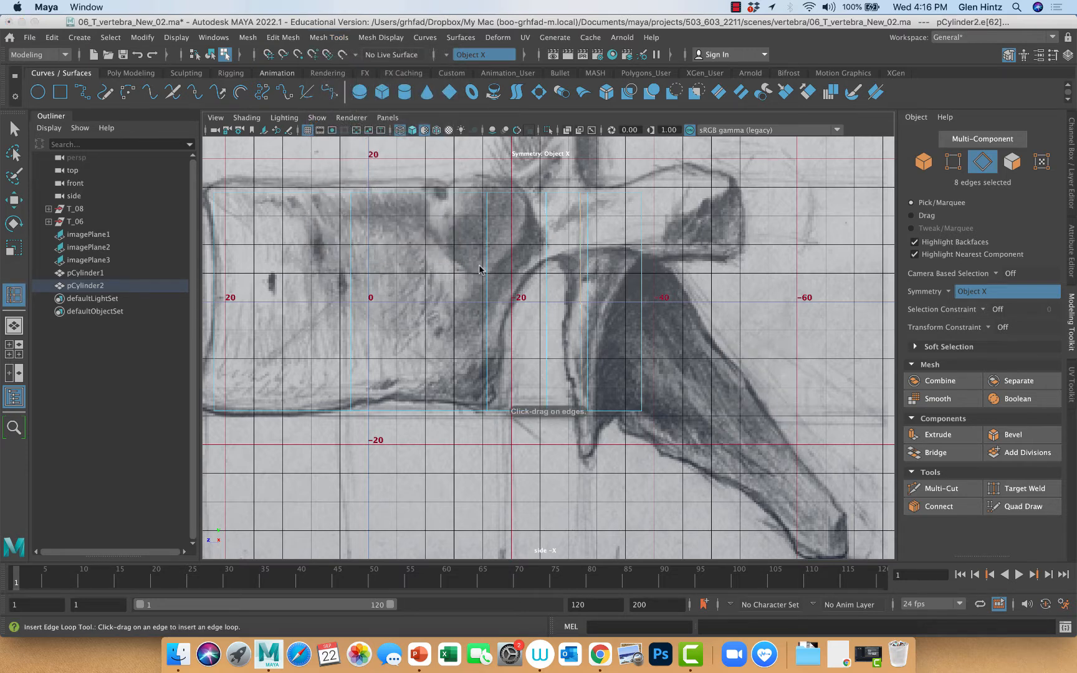
click(485, 280)
click(488, 279)
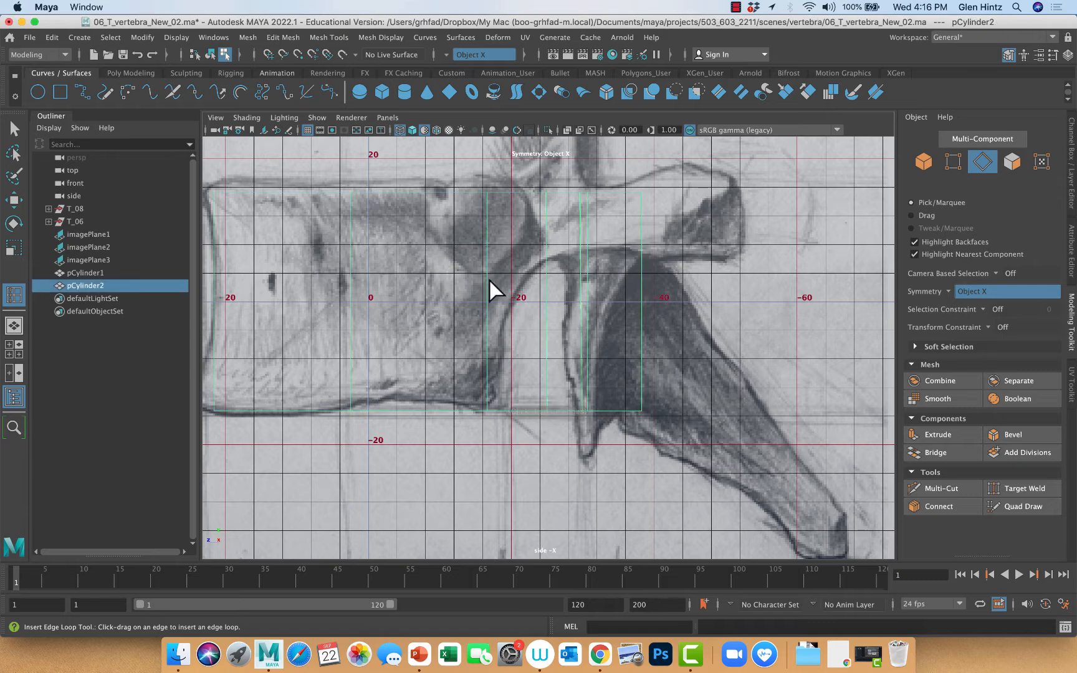
click(487, 281)
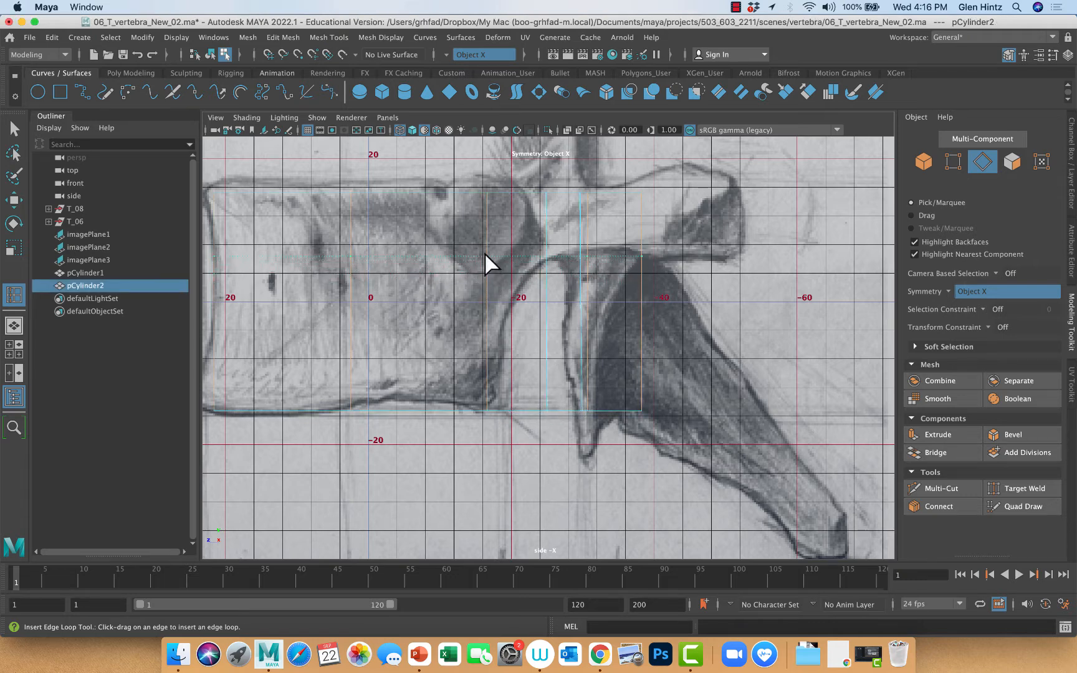
drag(484, 252, 484, 253)
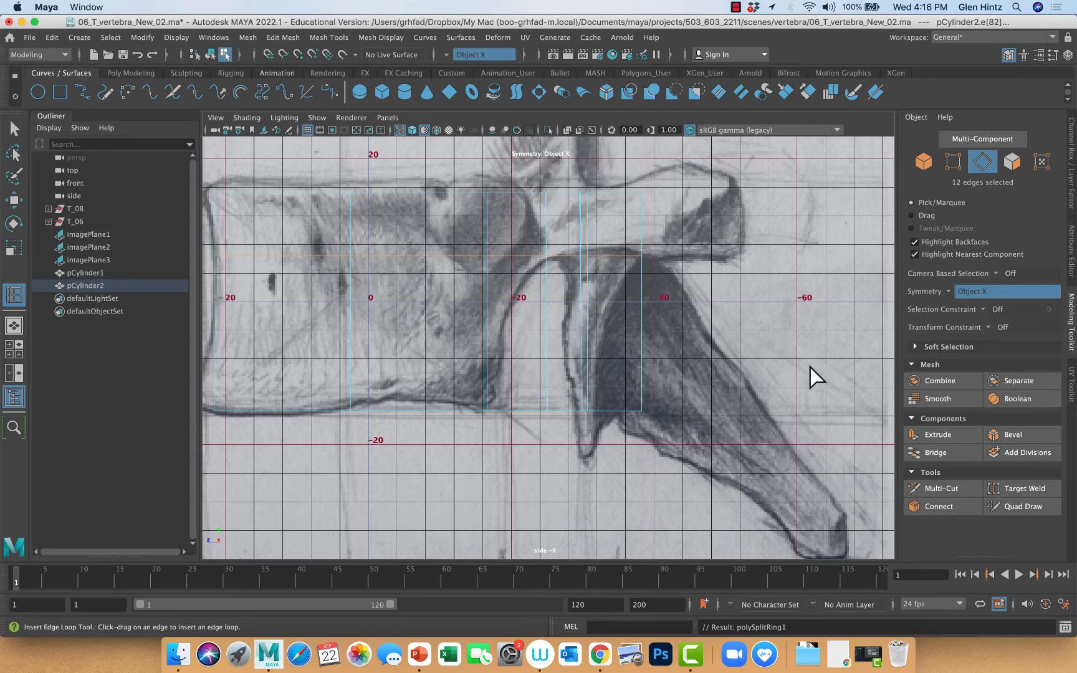
Delete the outer faces below the new edge loop and the underside faces between the body and the arch on both sides
key(space)
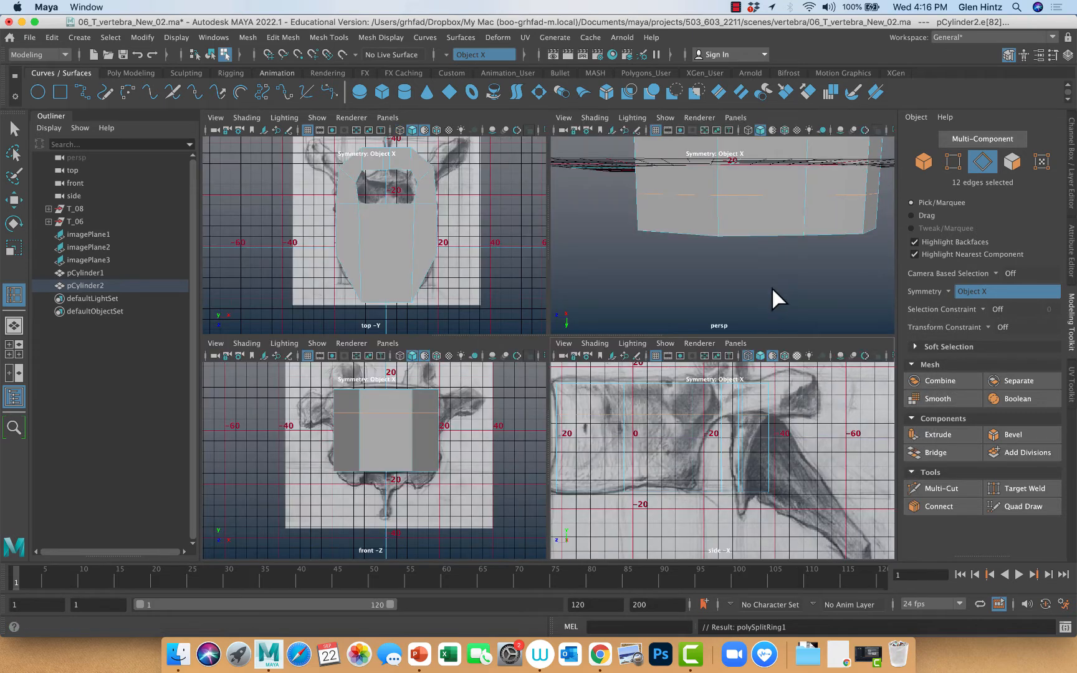
mouse_move(783, 284)
alt+mouse_down()
mouse_move(767, 303)
mouse_move(723, 308)
mouse_move(773, 298)
alt+mouse_up()
alt+drag(763, 280, 677, 224)
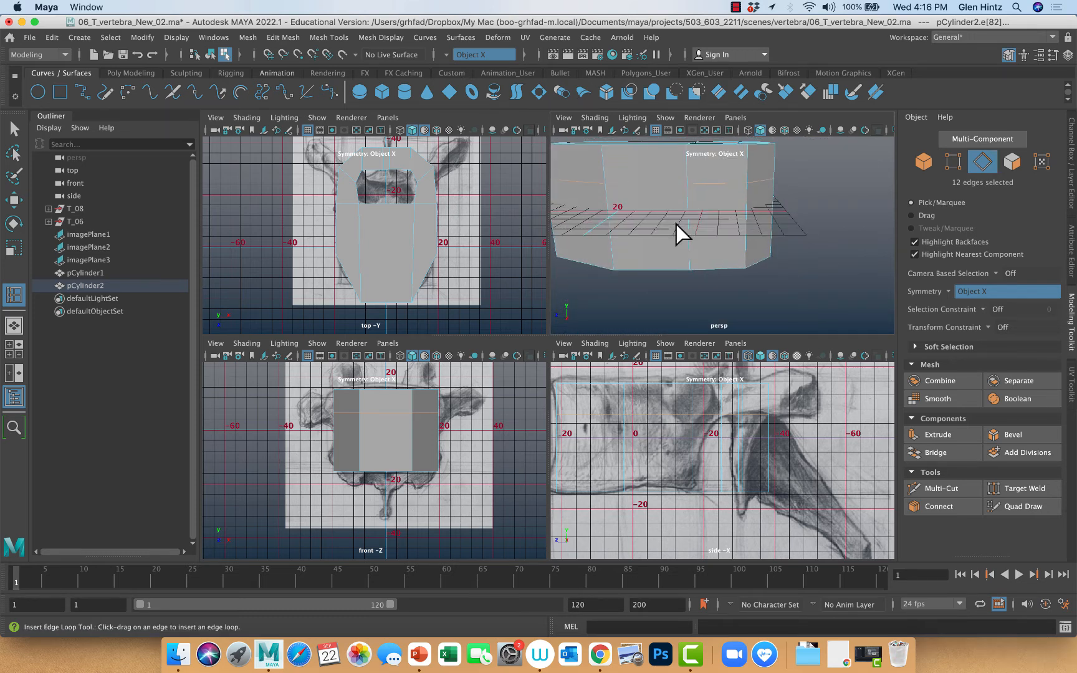
right_drag(723, 257, 722, 287)
click(715, 240)
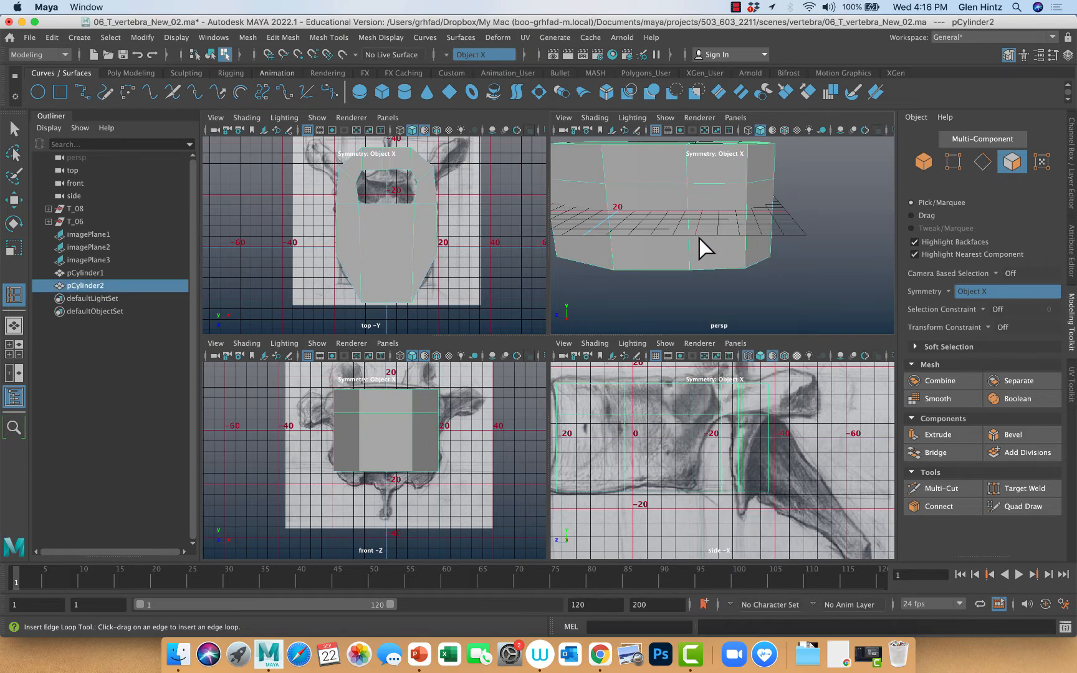
key(q)
click(713, 252)
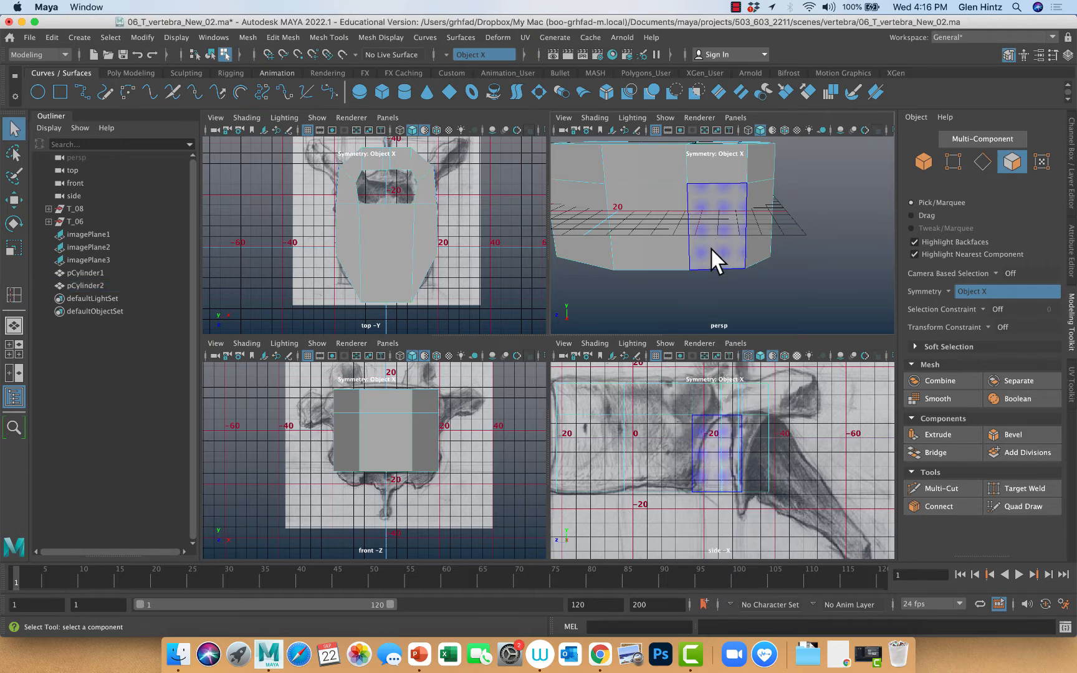
key(Delete)
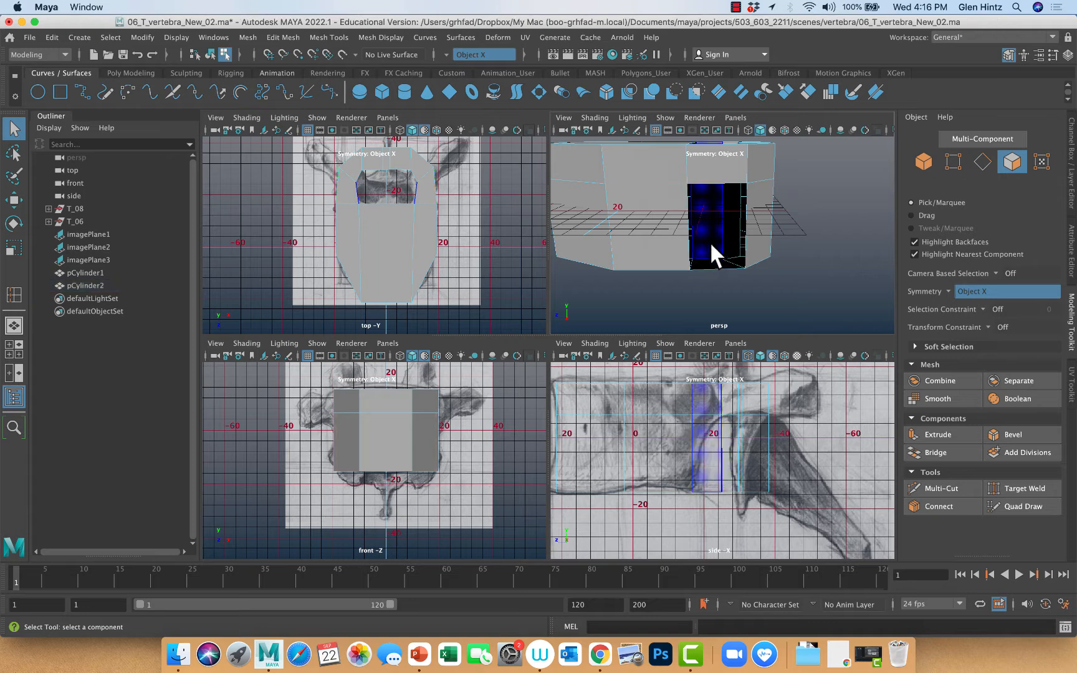
click(712, 242)
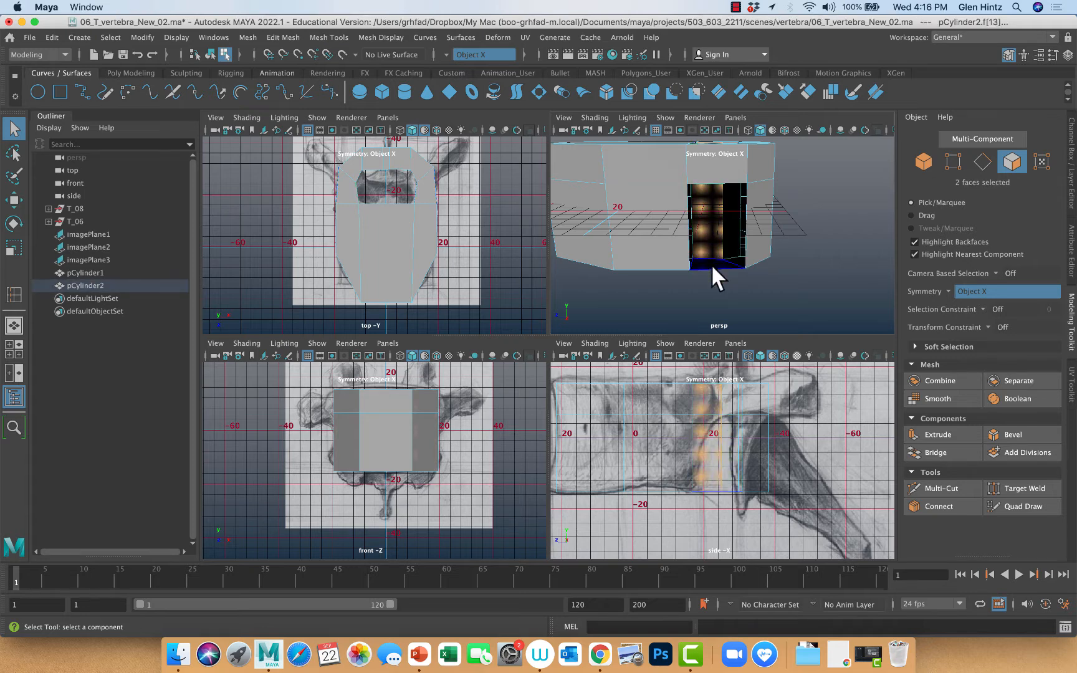
key(Delete)
Try deleting the full-height inner wall faces and the top faces between the body and the arch
click(706, 245)
key(Delete)
alt+drag(715, 281, 696, 246)
click(701, 185)
key(Delete)
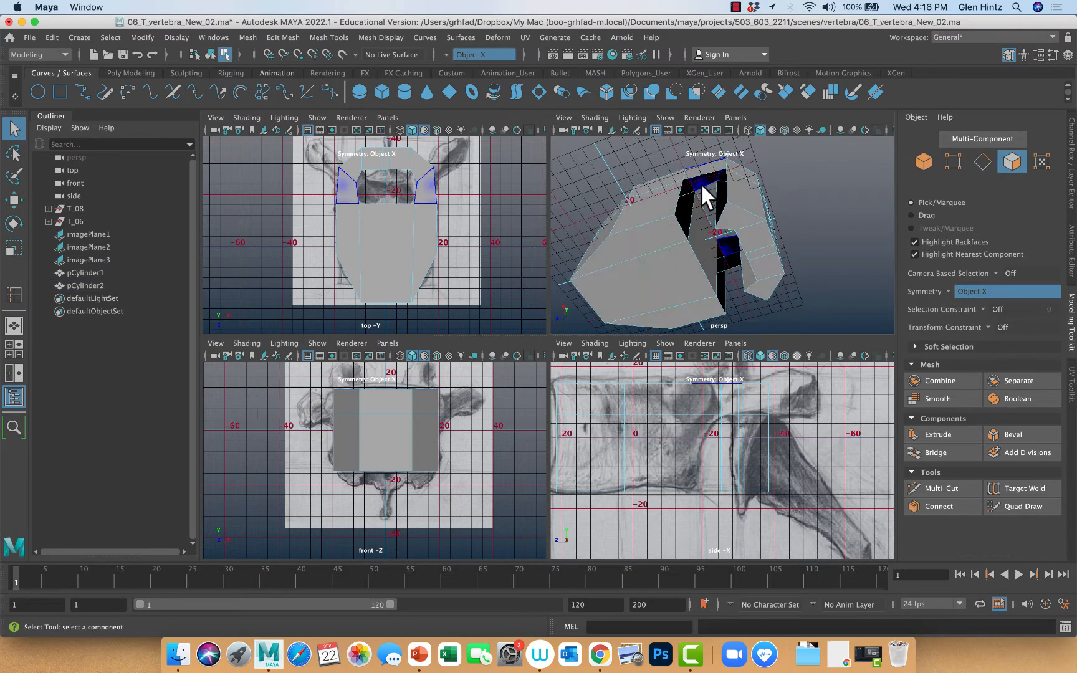
click(701, 180)
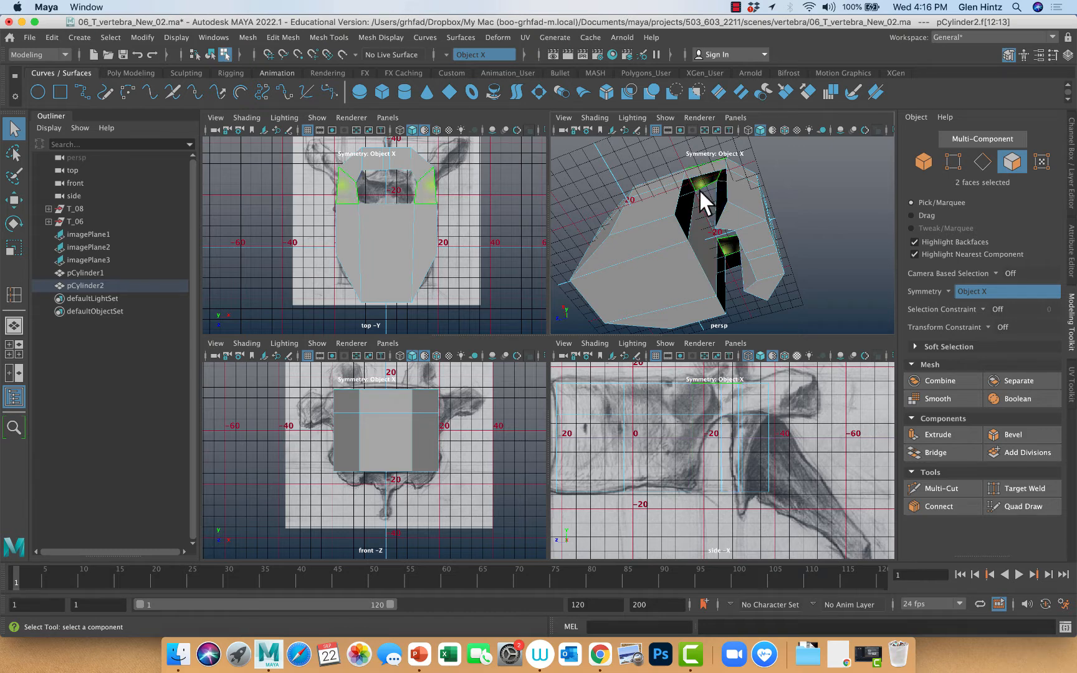
key(Delete)
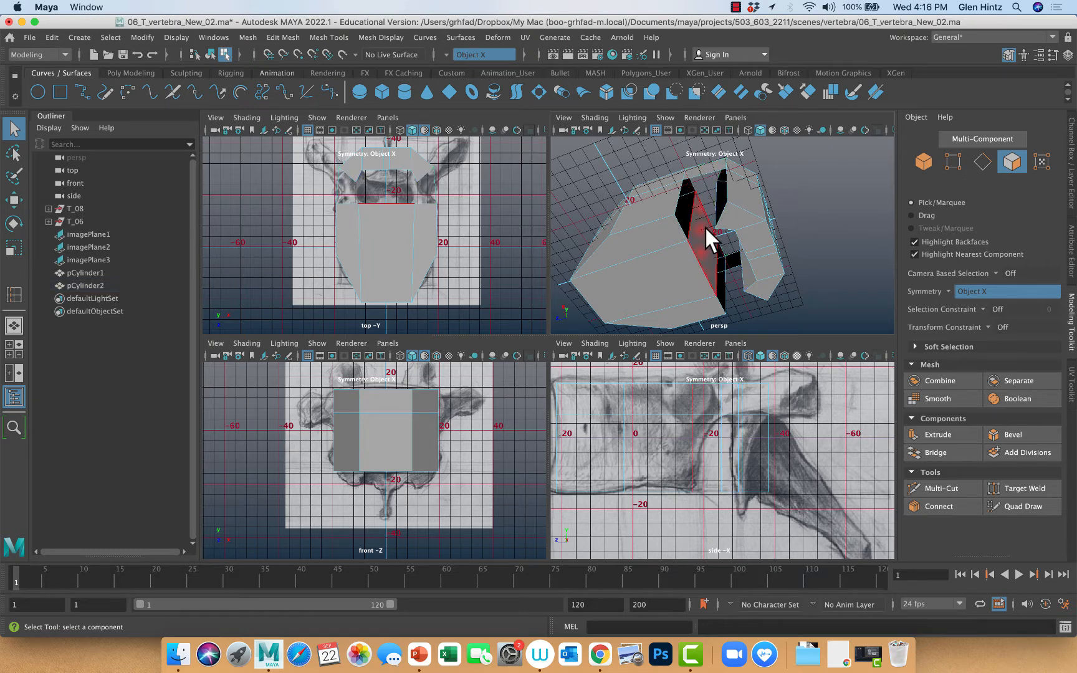
Undo the deletions of the top faces and the inner wall faces
key(super+z)
alt+drag(705, 228, 568, 281)
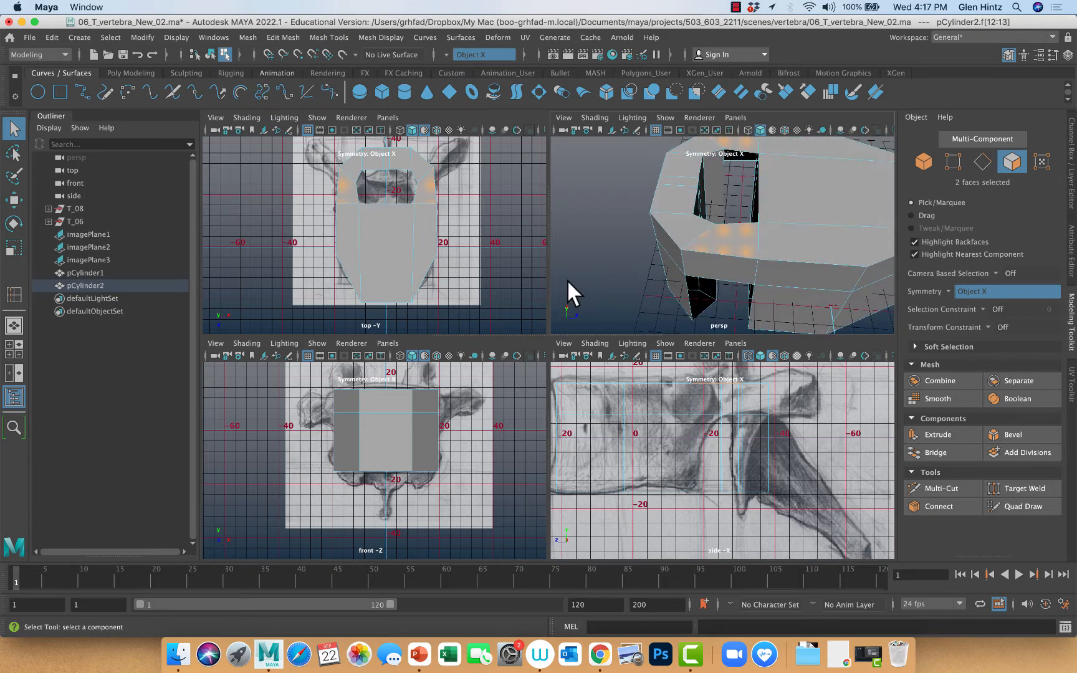
key(super+z)
key(super+z)
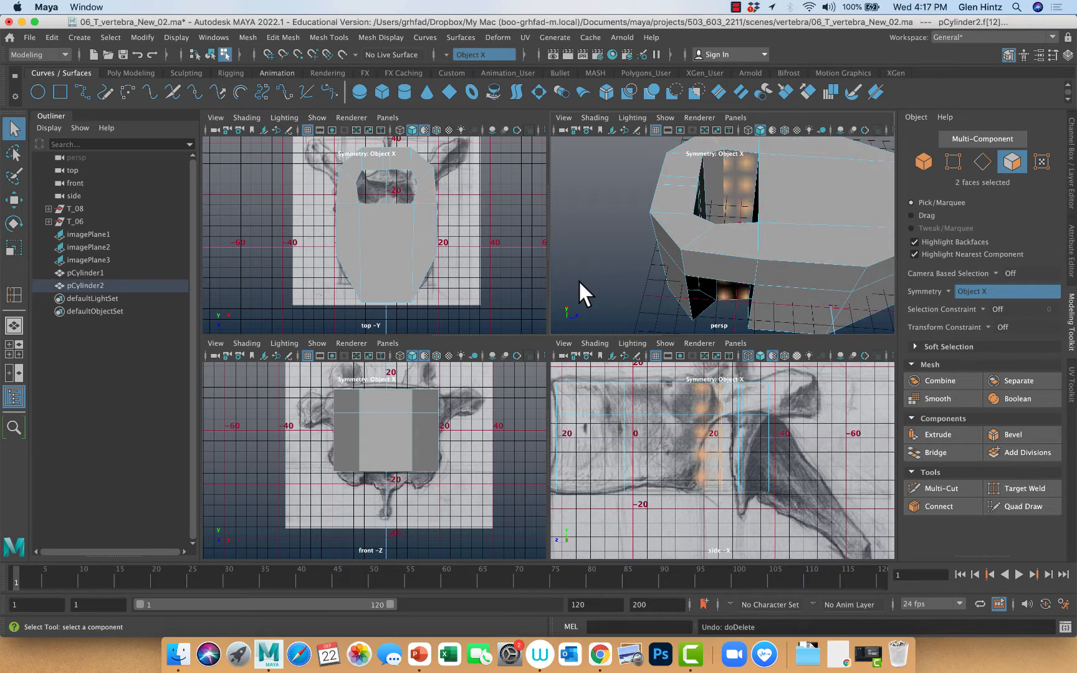
mouse_move(697, 216)
alt+mouse_down()
mouse_move(699, 193)
mouse_move(678, 188)
mouse_move(791, 213)
mouse_move(757, 248)
mouse_move(695, 236)
mouse_move(685, 219)
mouse_move(764, 210)
mouse_move(796, 180)
mouse_move(847, 185)
mouse_move(766, 228)
mouse_move(699, 218)
alt+mouse_up()
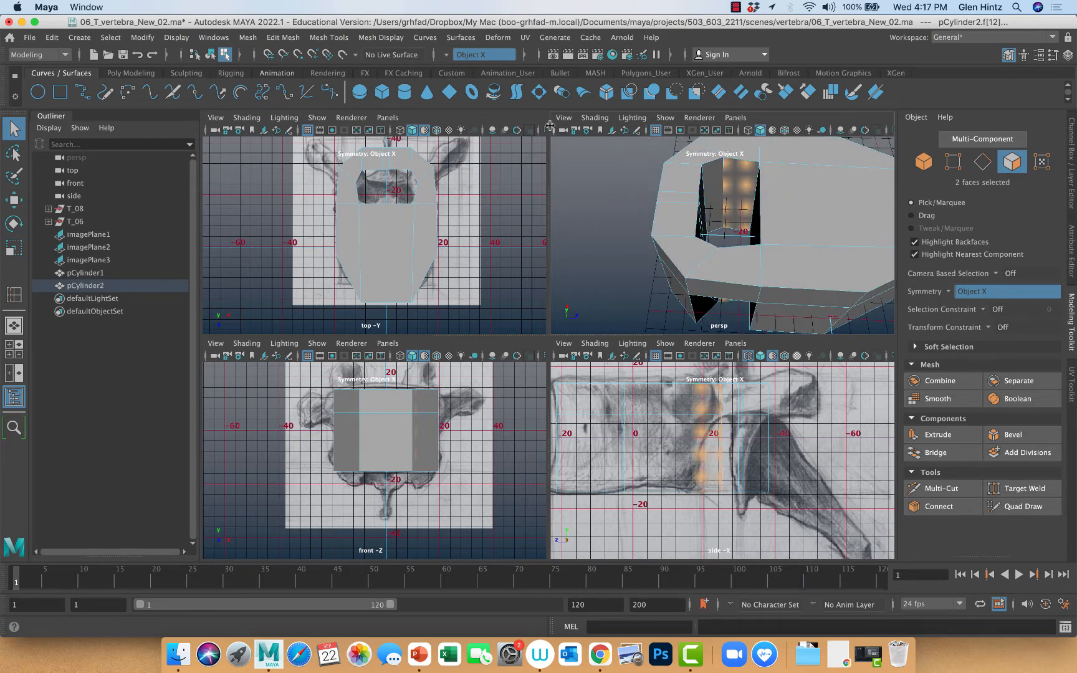
Insert a horizontal edge loop around the inner wall of the central opening, level with the outer loop
right_click(810, 188)
click(854, 170)
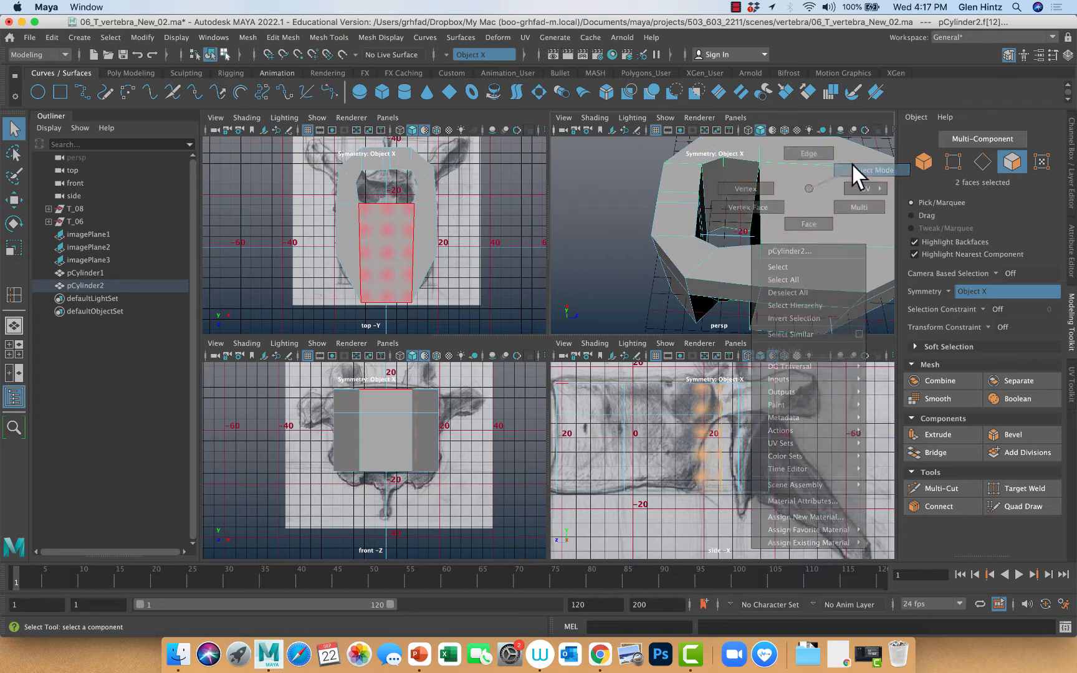
click(330, 38)
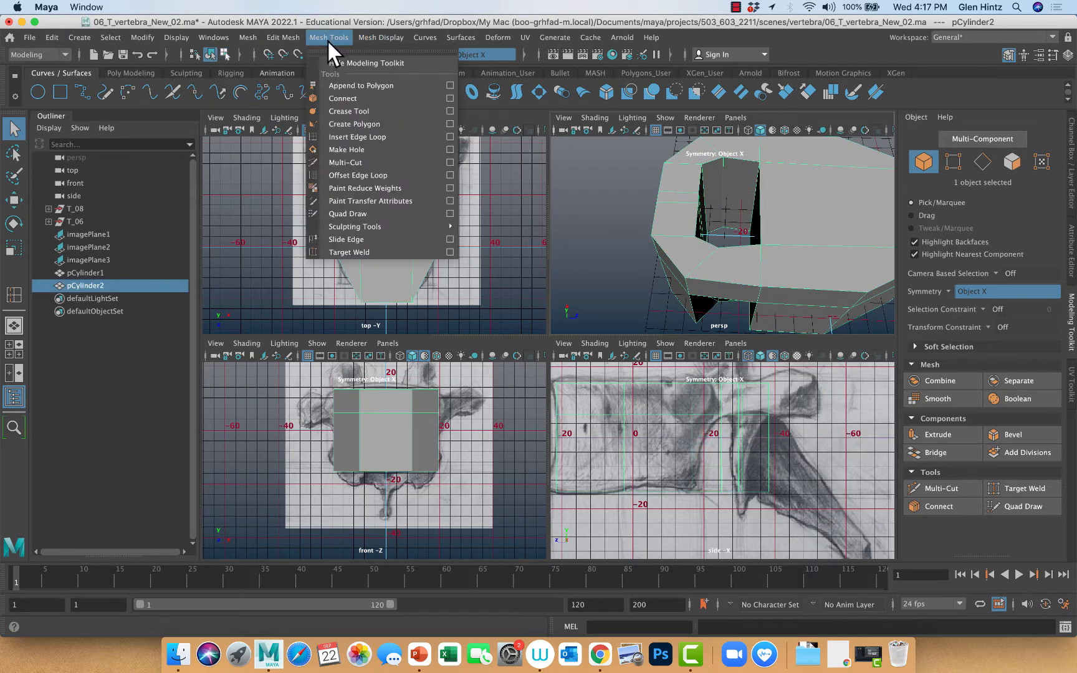
click(342, 132)
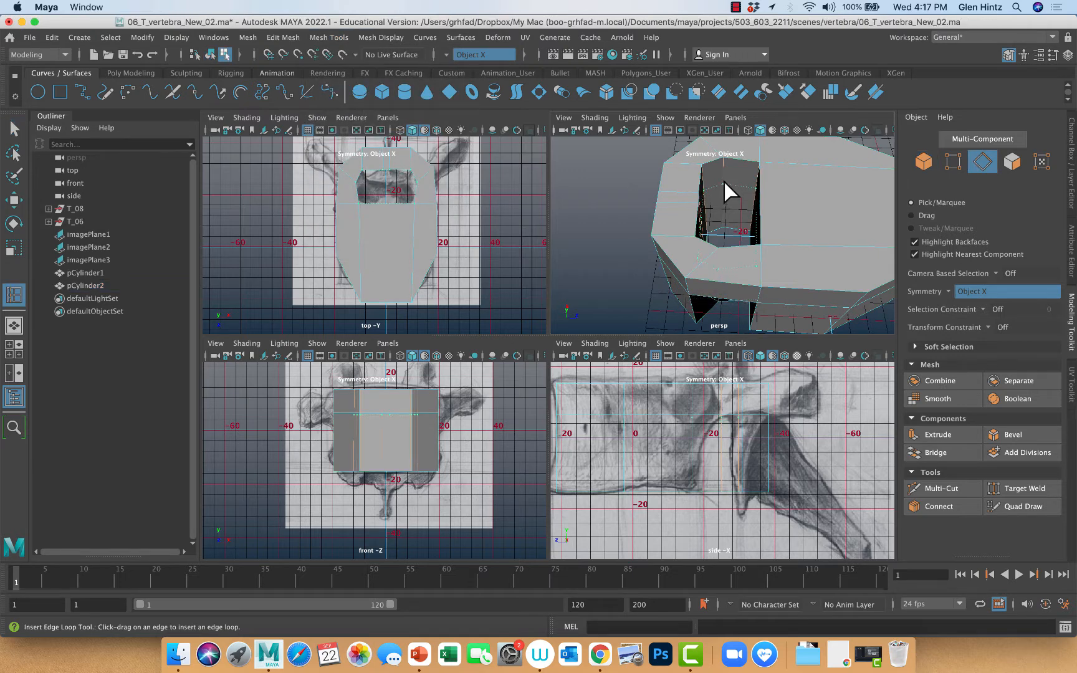
mouse_move(724, 179)
mouse_down()
mouse_move(721, 194)
mouse_move(720, 177)
mouse_up()
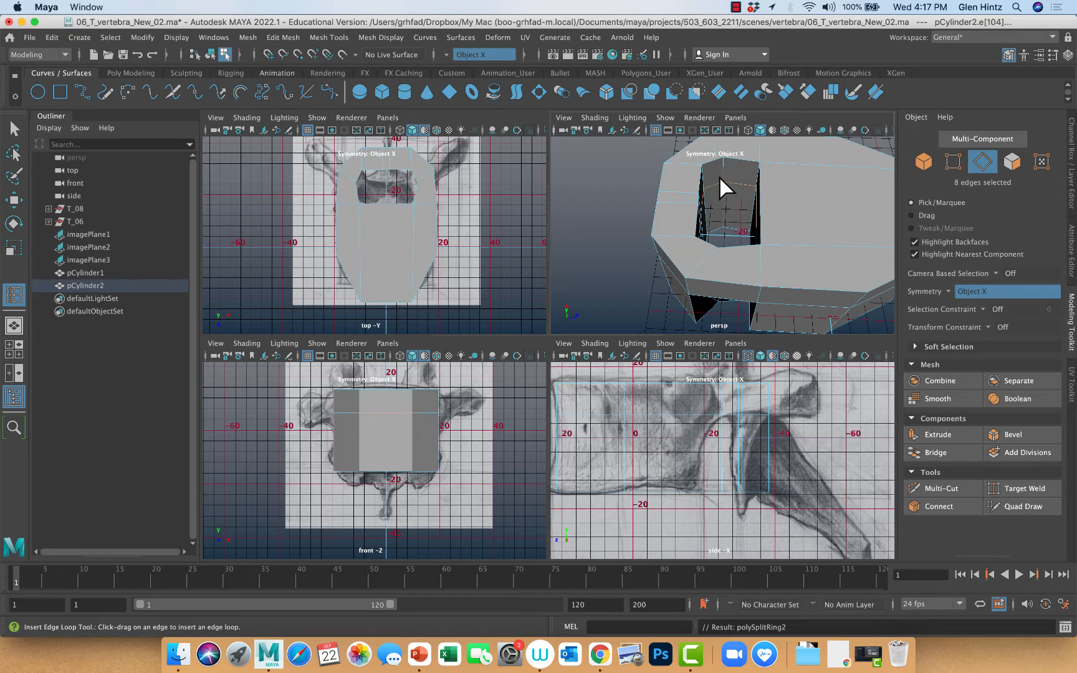
Delete the inner wall faces below the new loop on both sides to open the notches under the arch
click(14, 130)
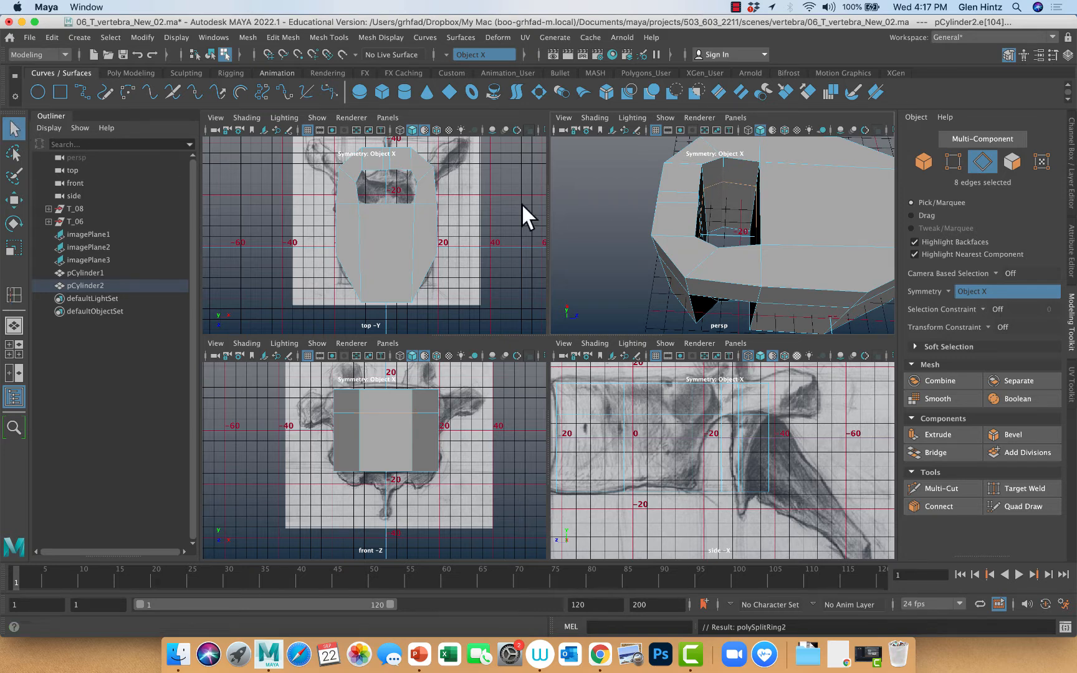
right_drag(737, 211, 731, 242)
click(740, 217)
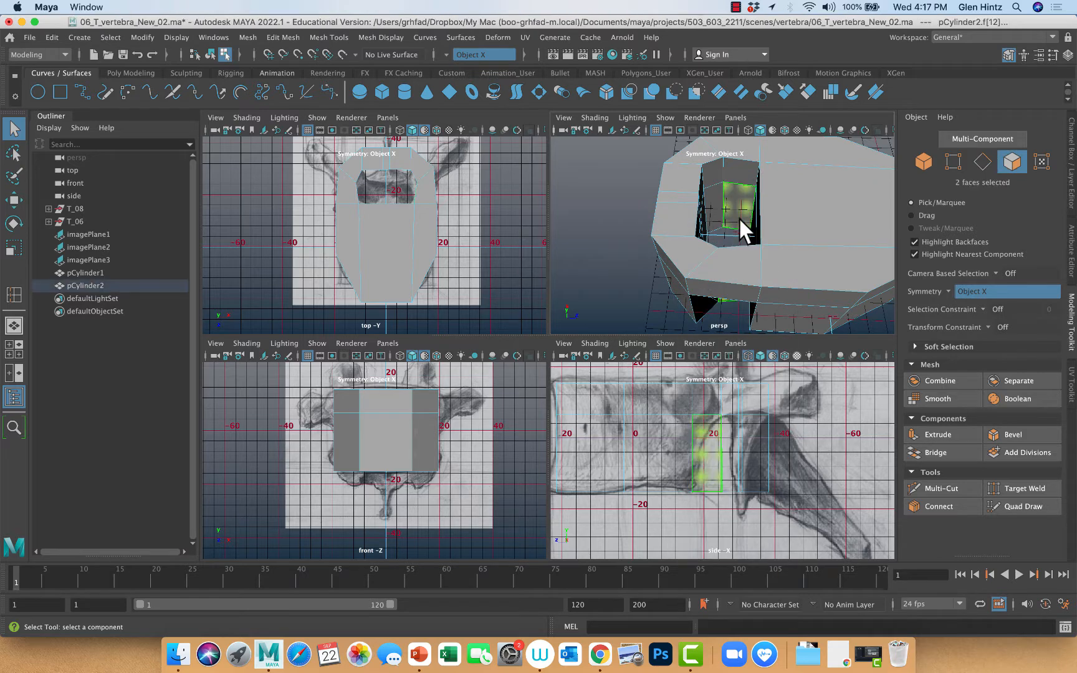
key(Delete)
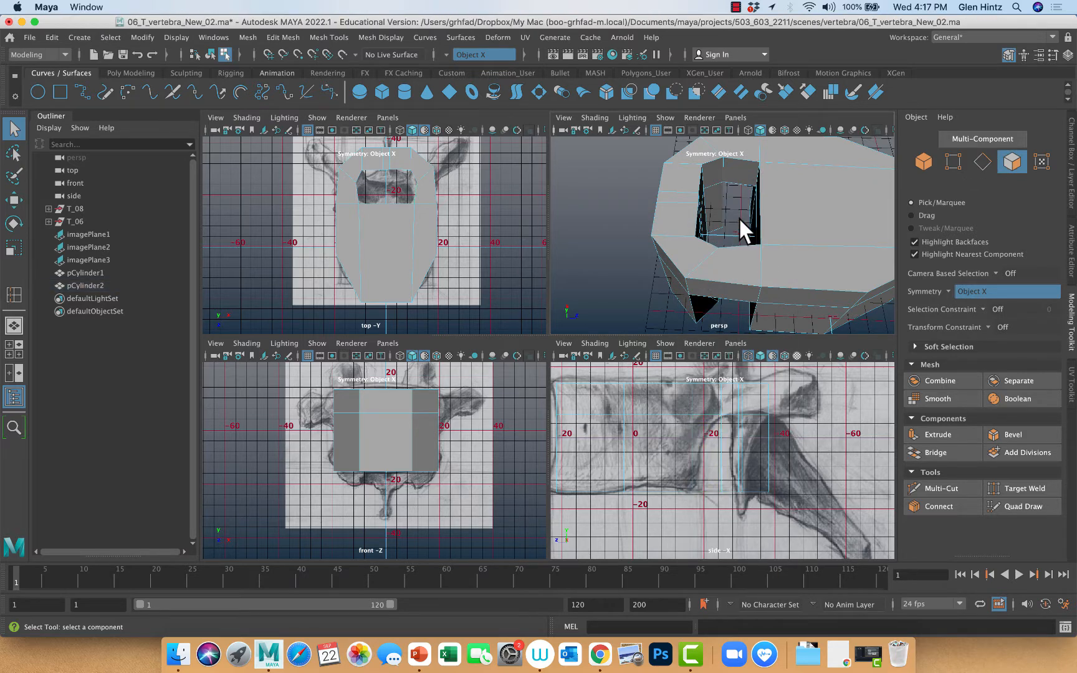
alt+drag(717, 261, 842, 269)
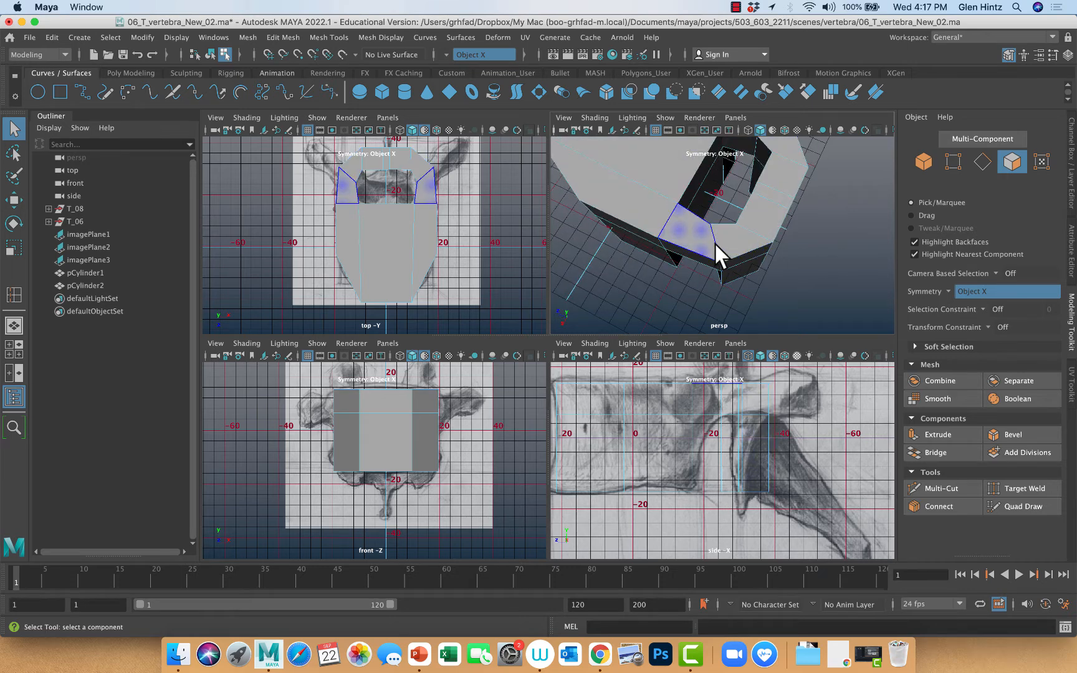
alt+drag(685, 240, 710, 185)
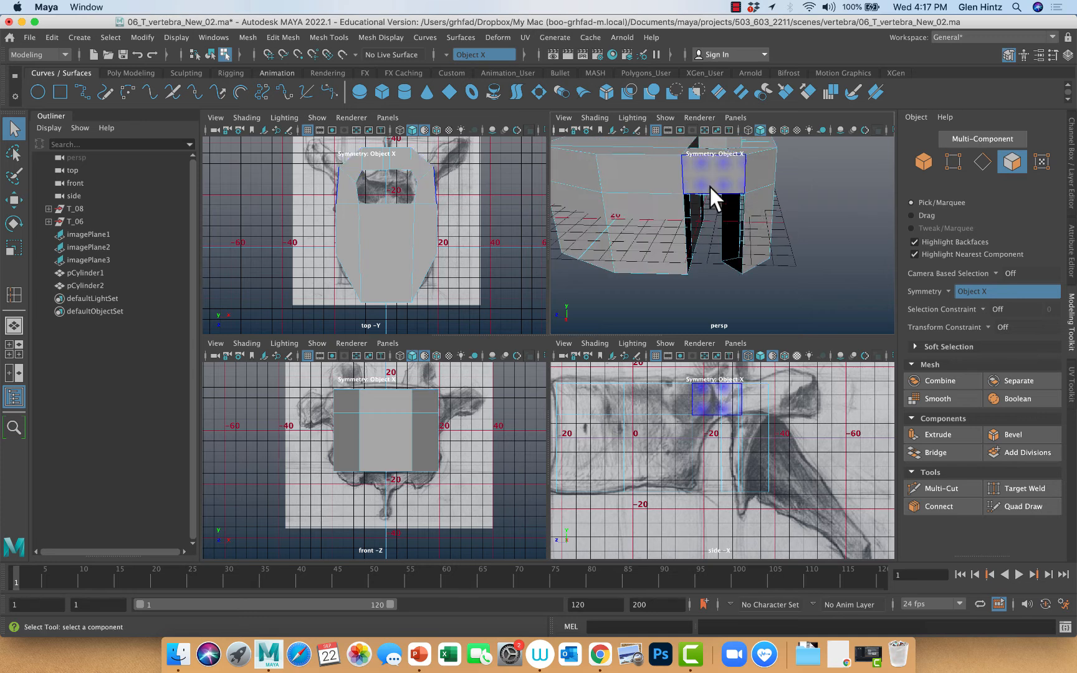
Close the vertebral body's open wall inside one side notch by appending a polygon between its two vertical border edges
alt+drag(810, 216, 709, 211)
click(693, 221)
right_click(689, 208)
right_drag(691, 207, 693, 180)
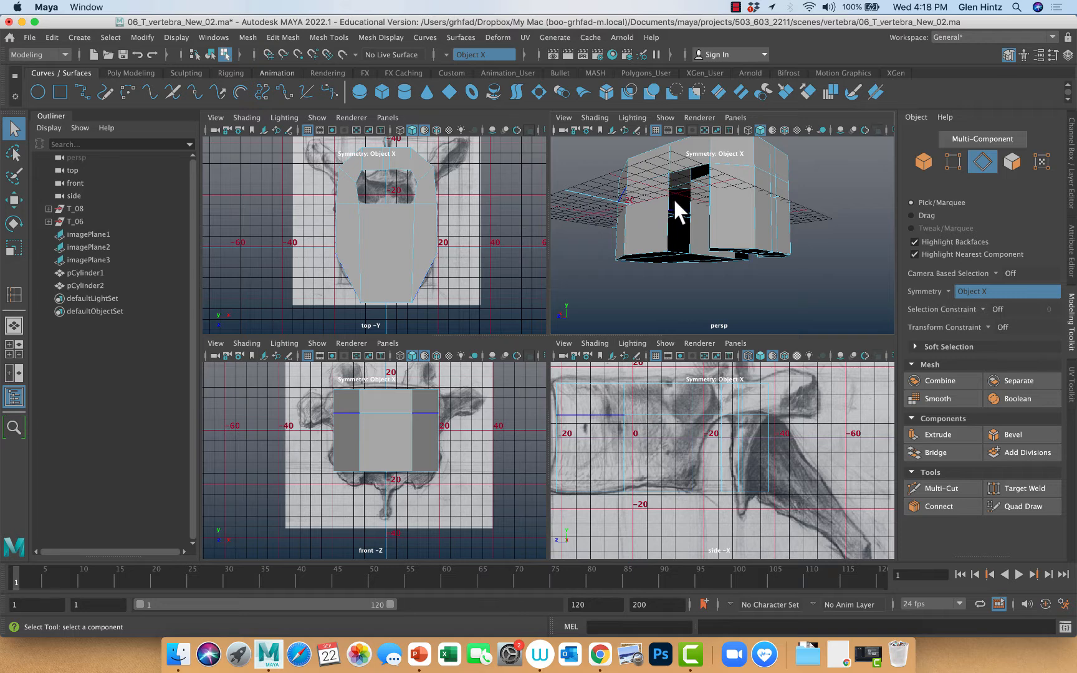
click(331, 36)
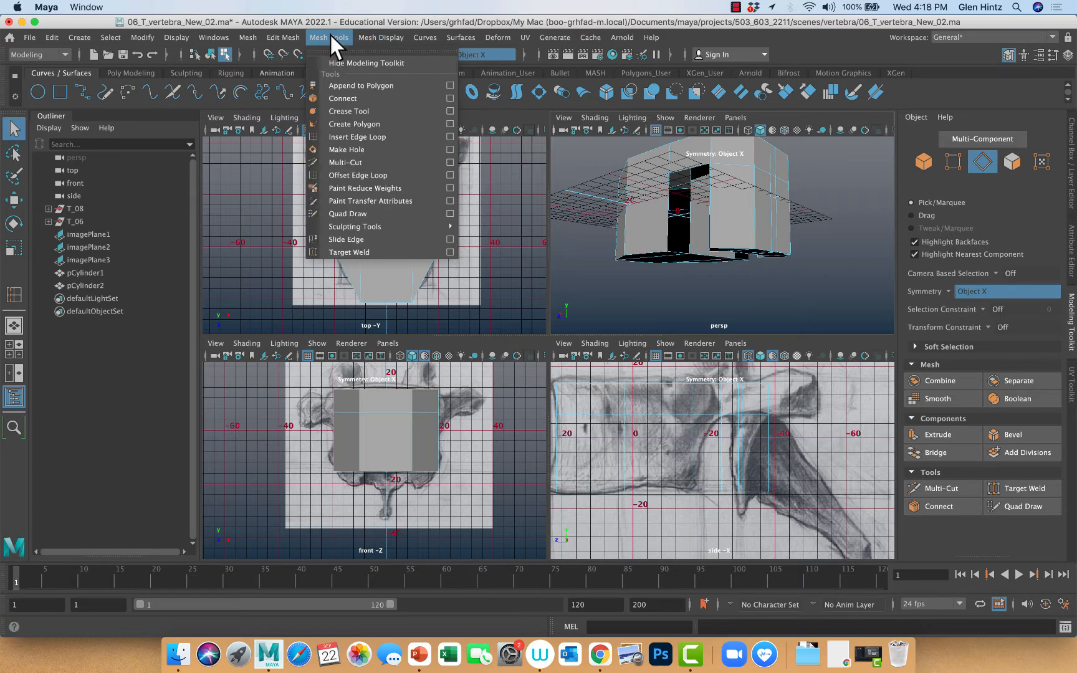
click(343, 86)
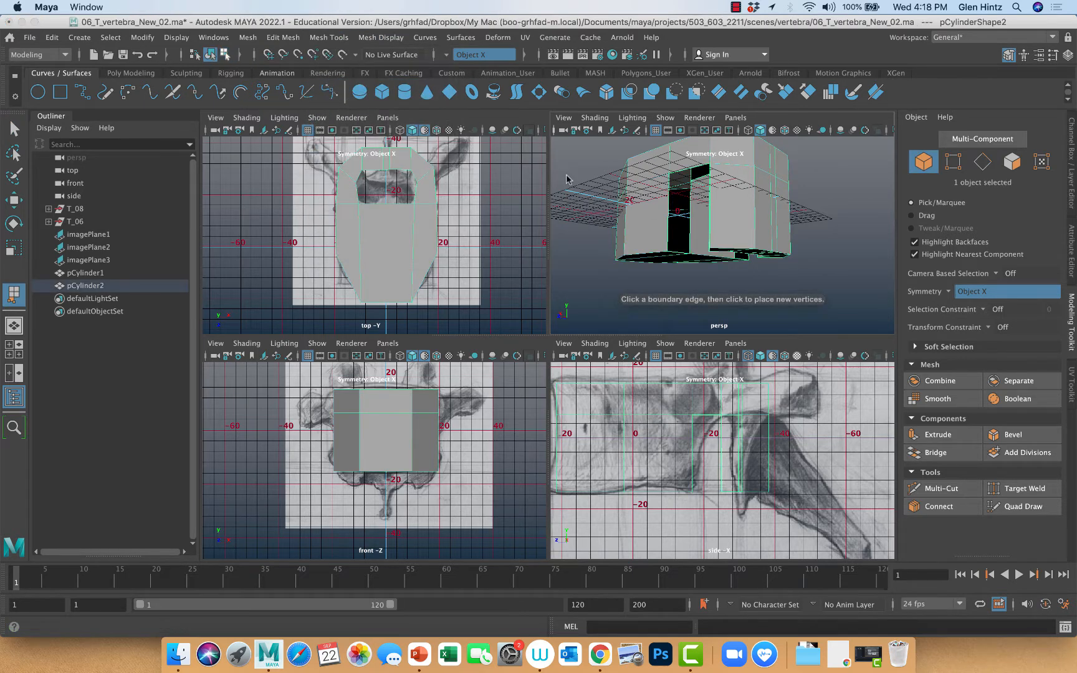
click(690, 207)
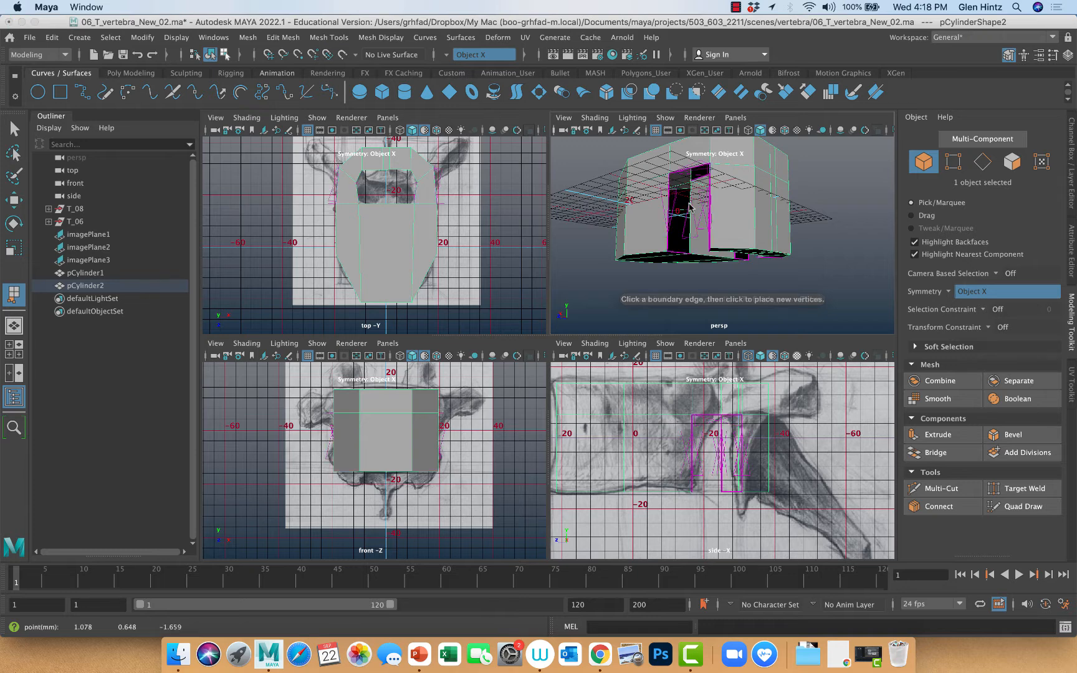
click(669, 205)
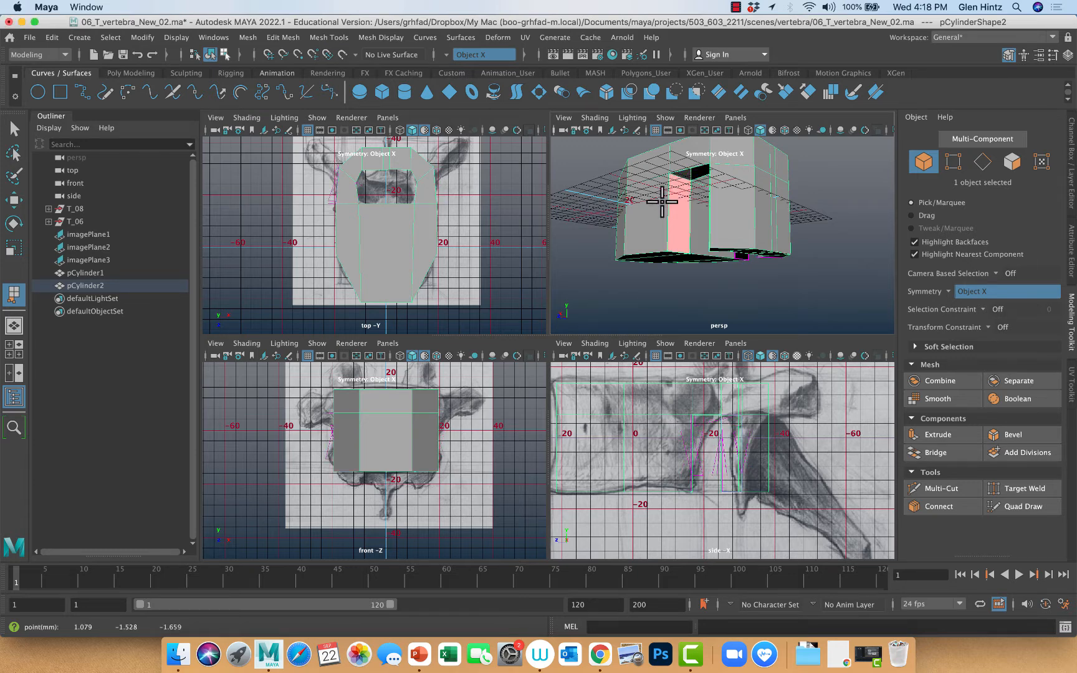
key(Return)
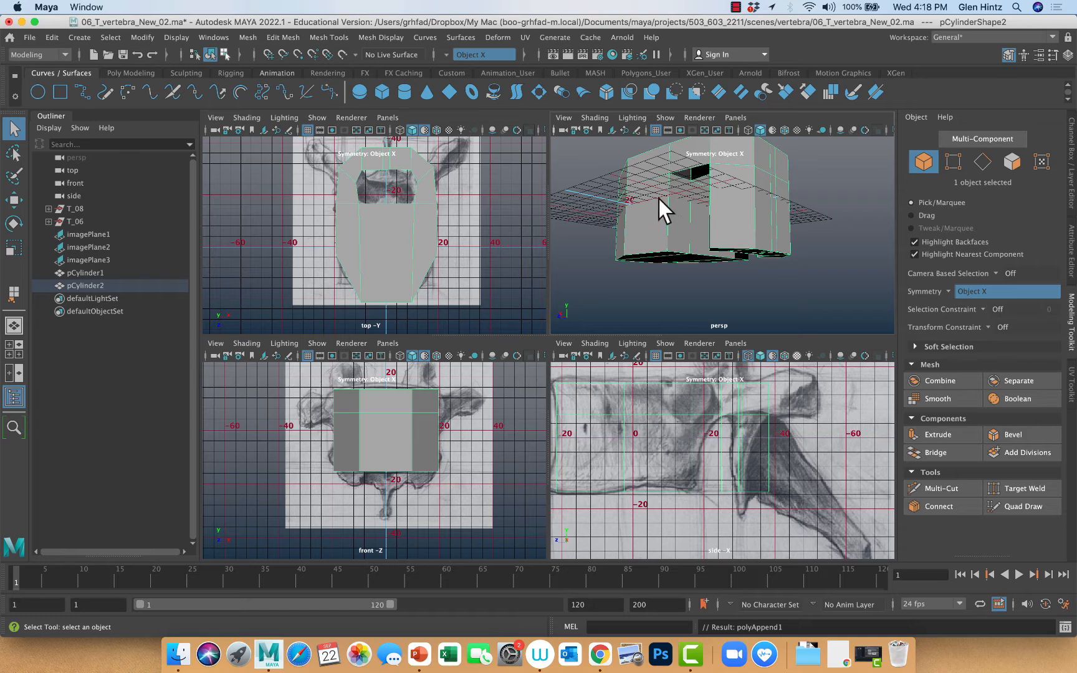
Append a polygon across the open arch wall of the same notch, facing the vertebral body
alt+right_drag(661, 204, 772, 216)
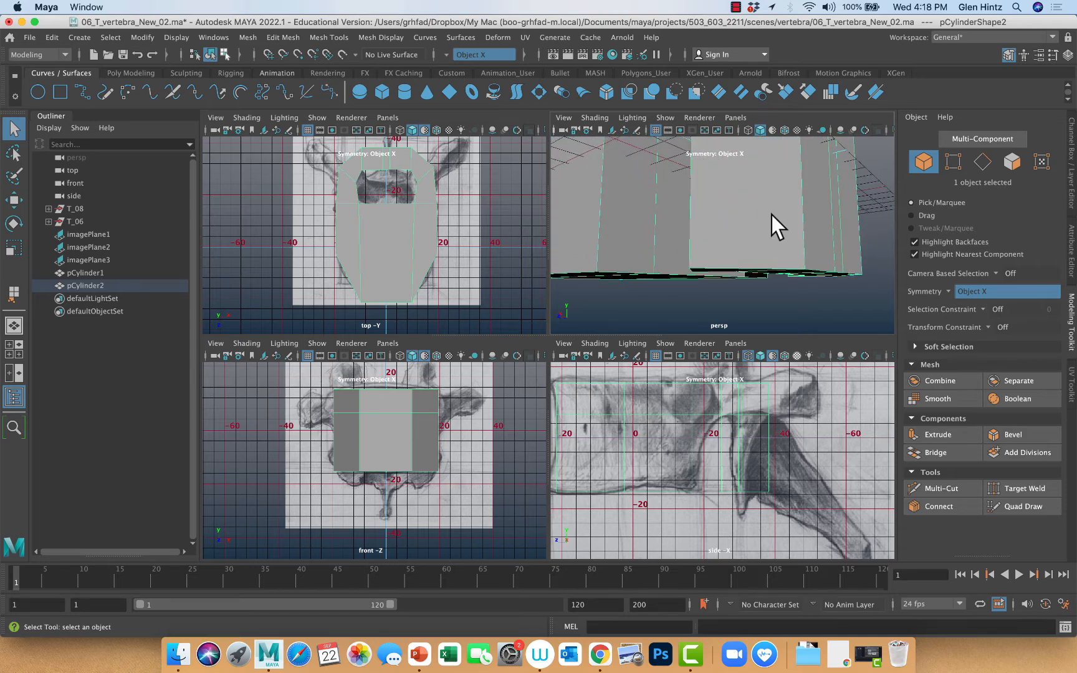
click(692, 213)
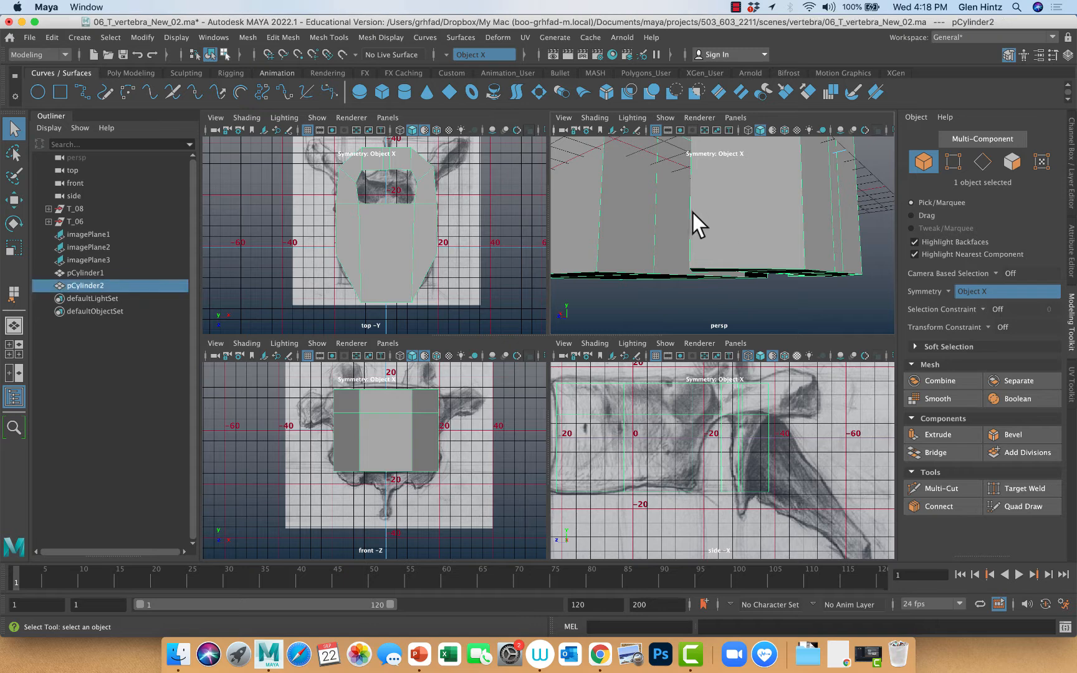
alt+drag(690, 214, 733, 223)
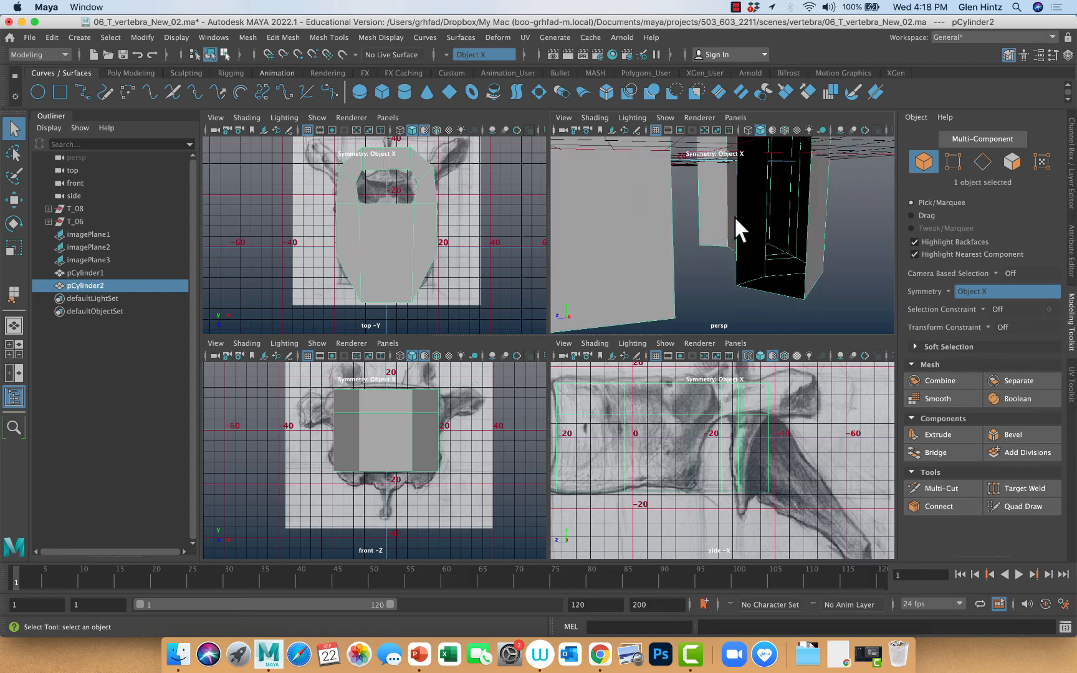
click(12, 293)
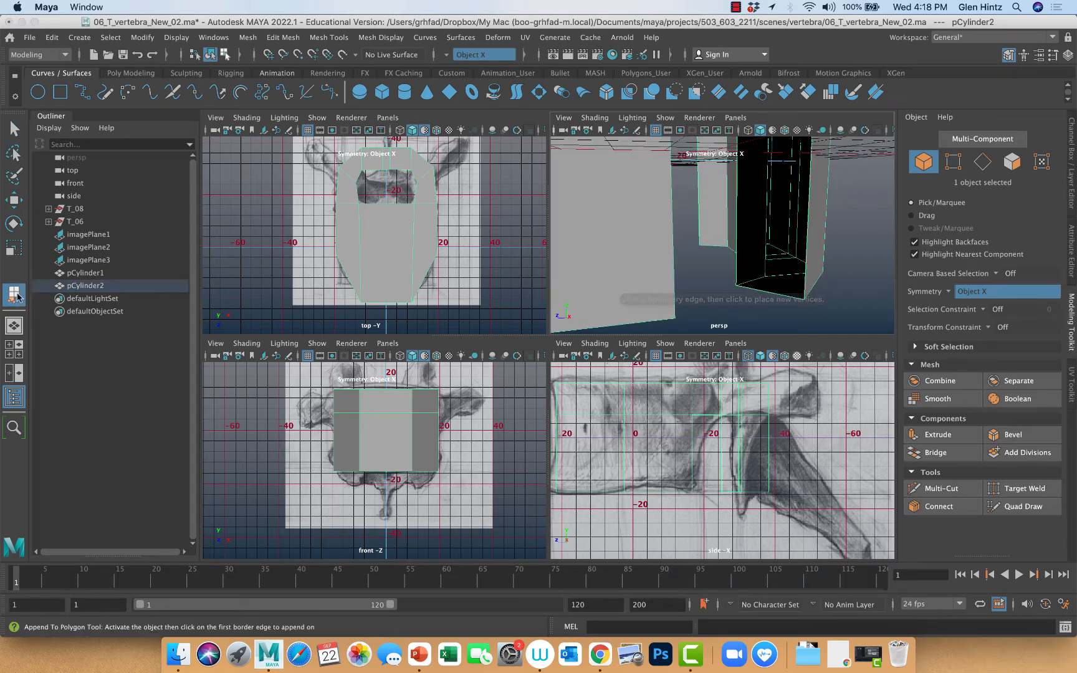
click(737, 212)
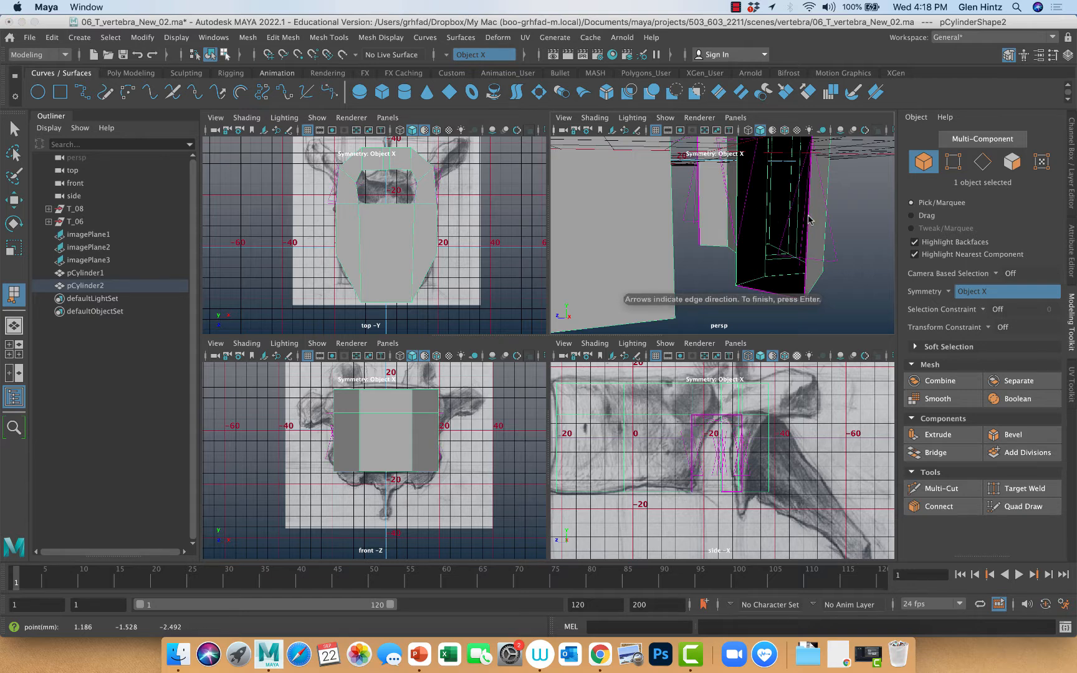
key(space)
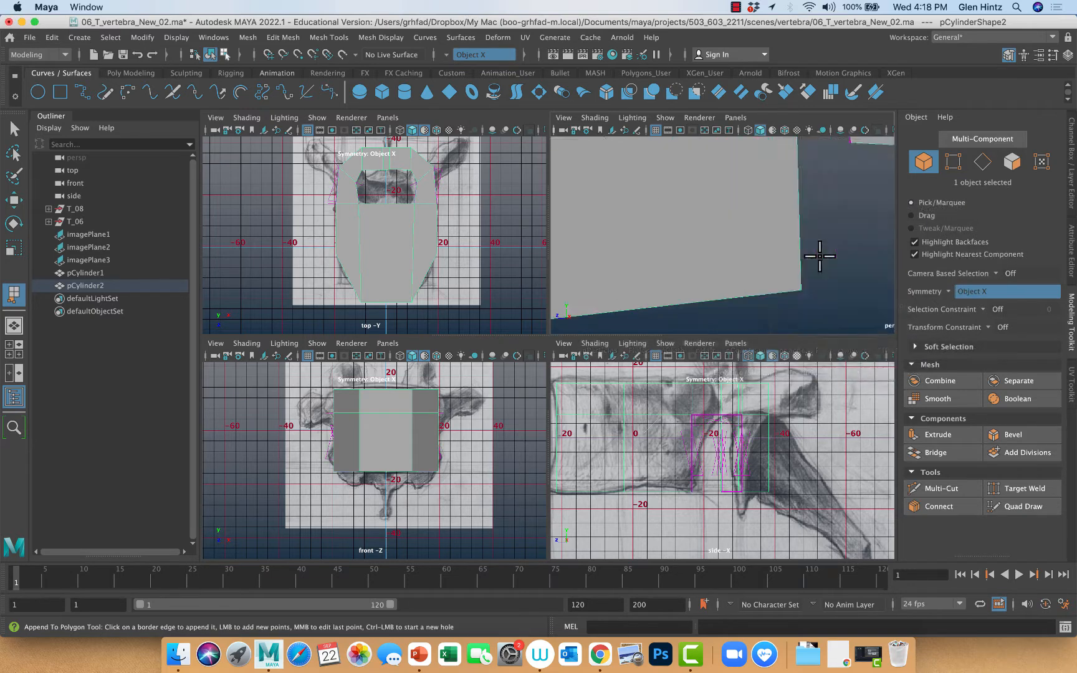
alt+drag(778, 330, 653, 297)
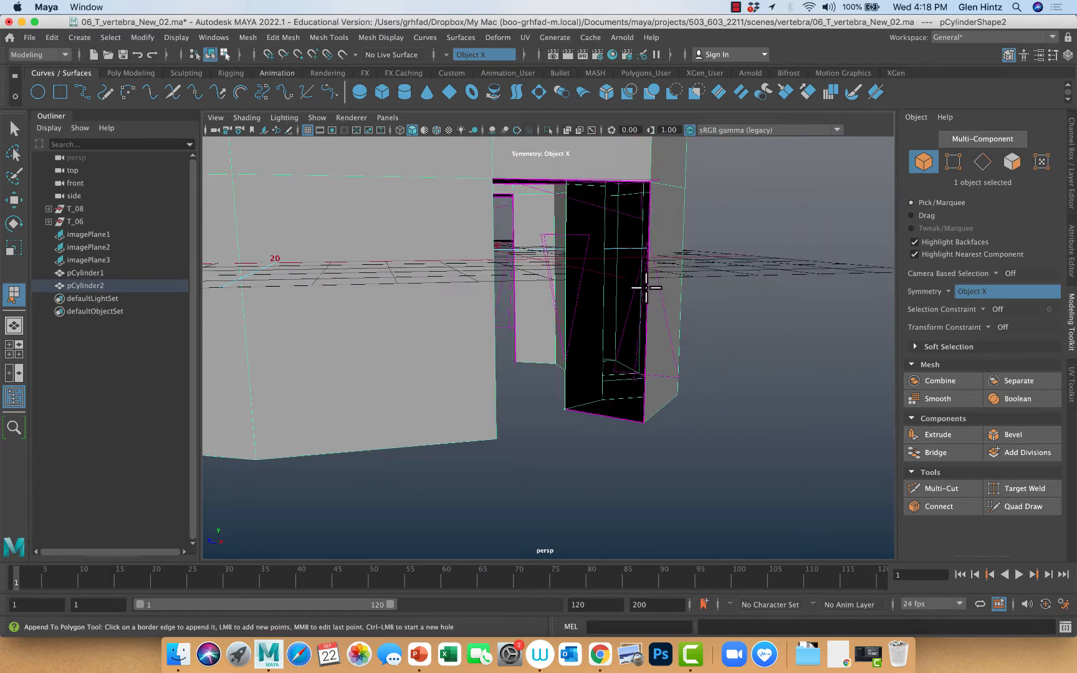
click(647, 287)
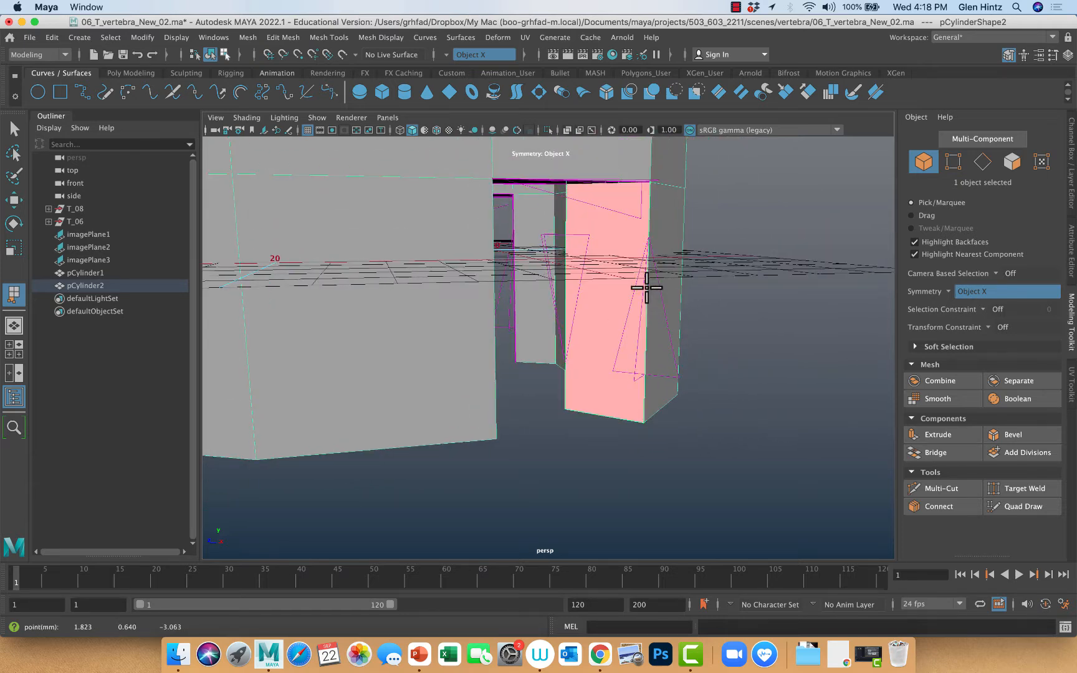
key(q)
Append a polygon across the underside of the pedicle to close the ceiling of the same notch
alt+drag(645, 284, 595, 255)
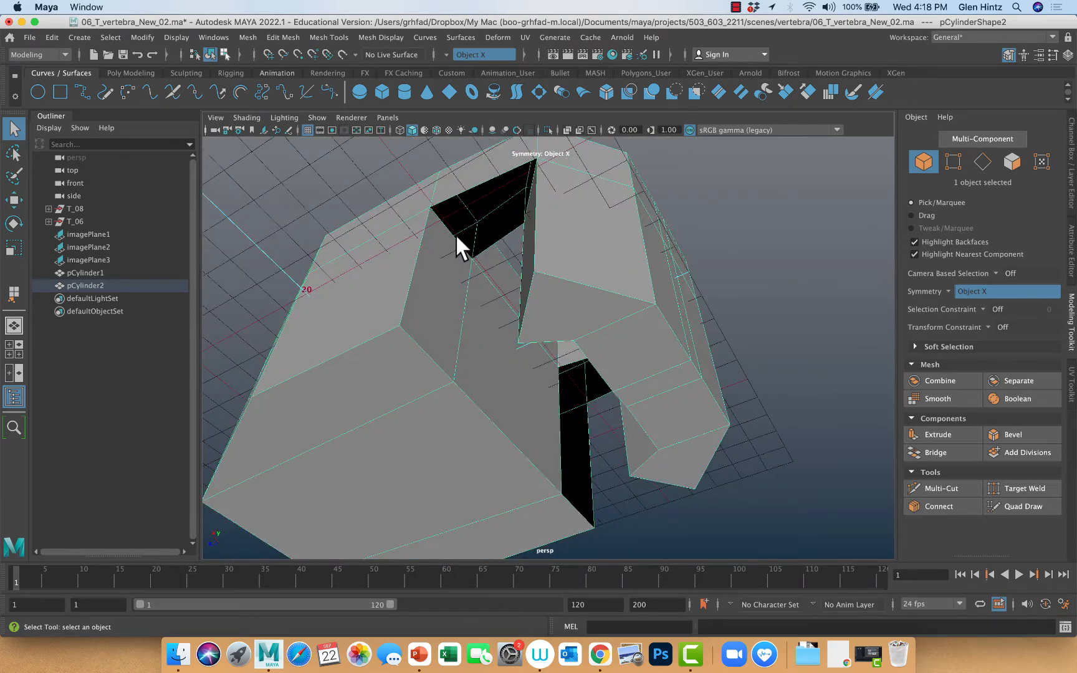
key(y)
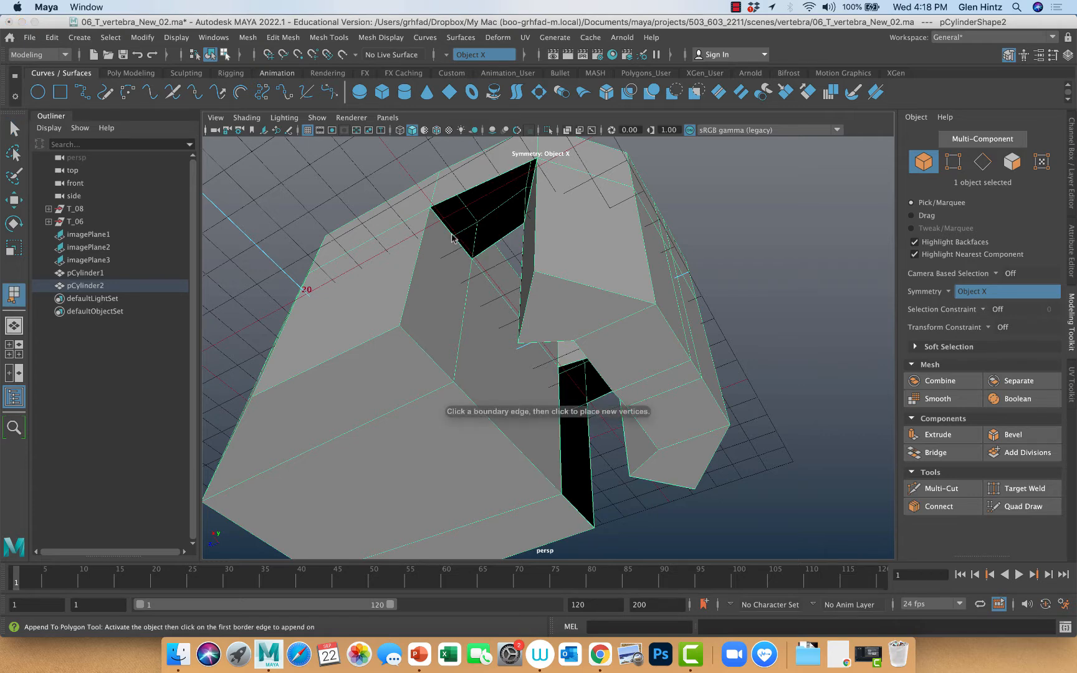
click(452, 237)
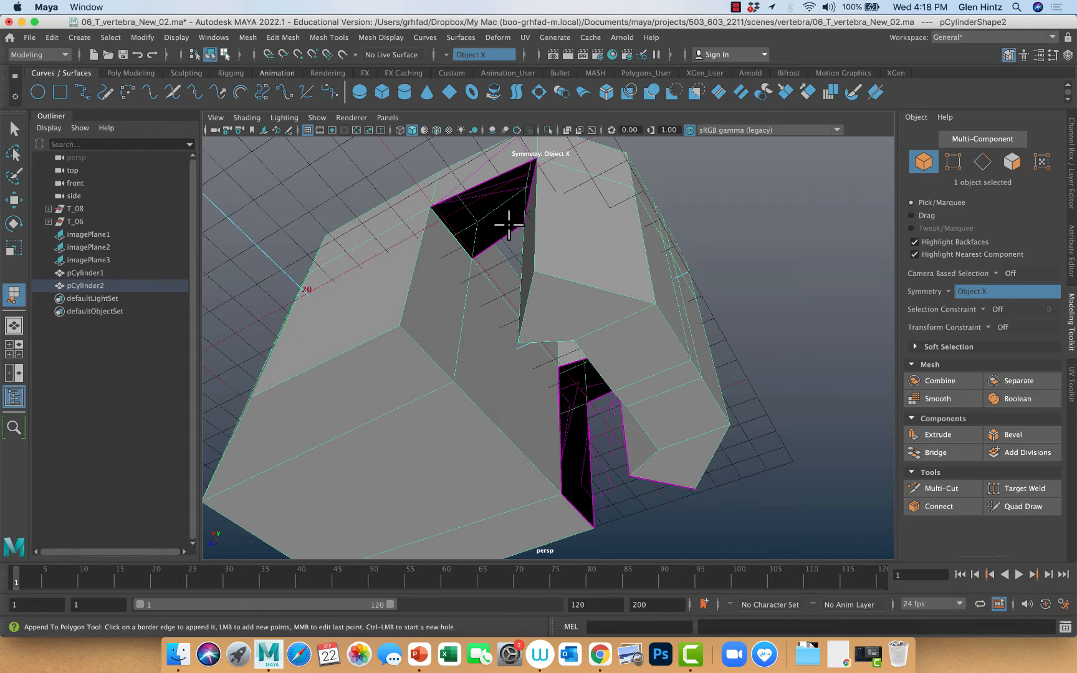
alt+drag(508, 226, 531, 240)
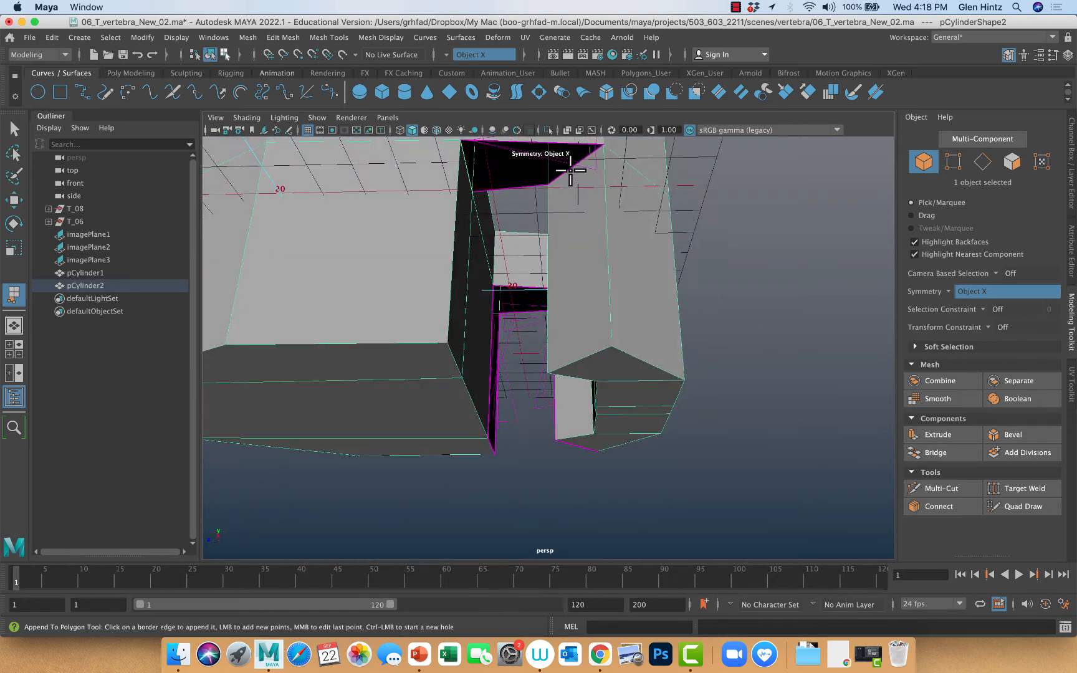
click(571, 167)
key(q)
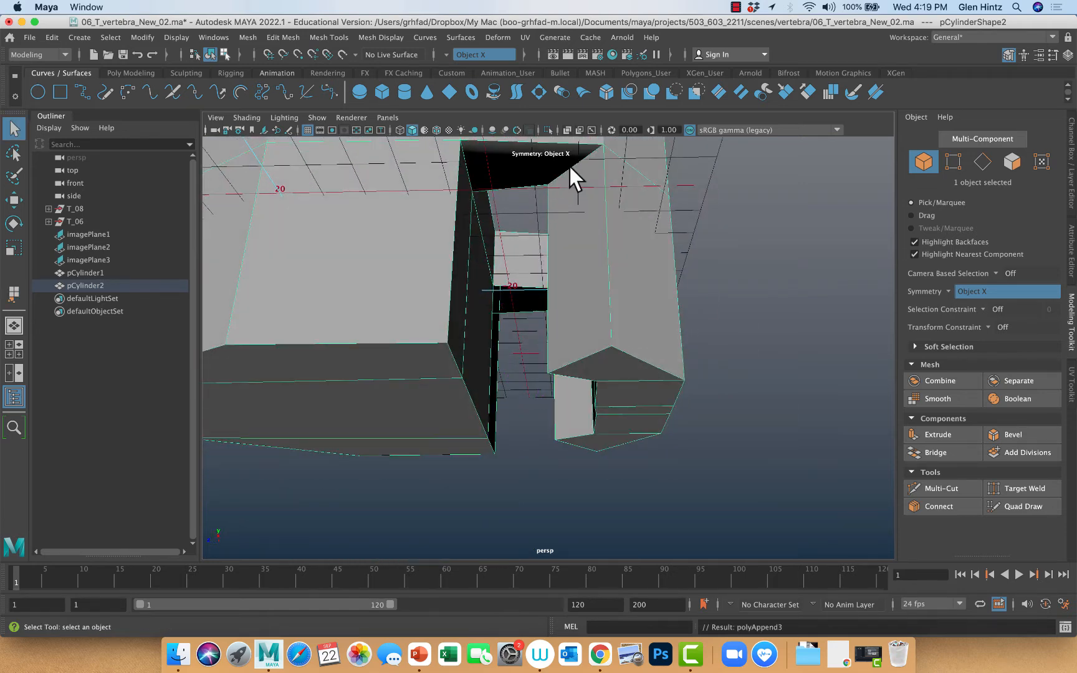
Try to append a polygon across the open arch wall of the notch on the opposite side
alt+drag(583, 175, 690, 320)
alt+right_drag(688, 317, 460, 304)
alt+drag(460, 304, 409, 350)
alt+right_drag(409, 351, 546, 365)
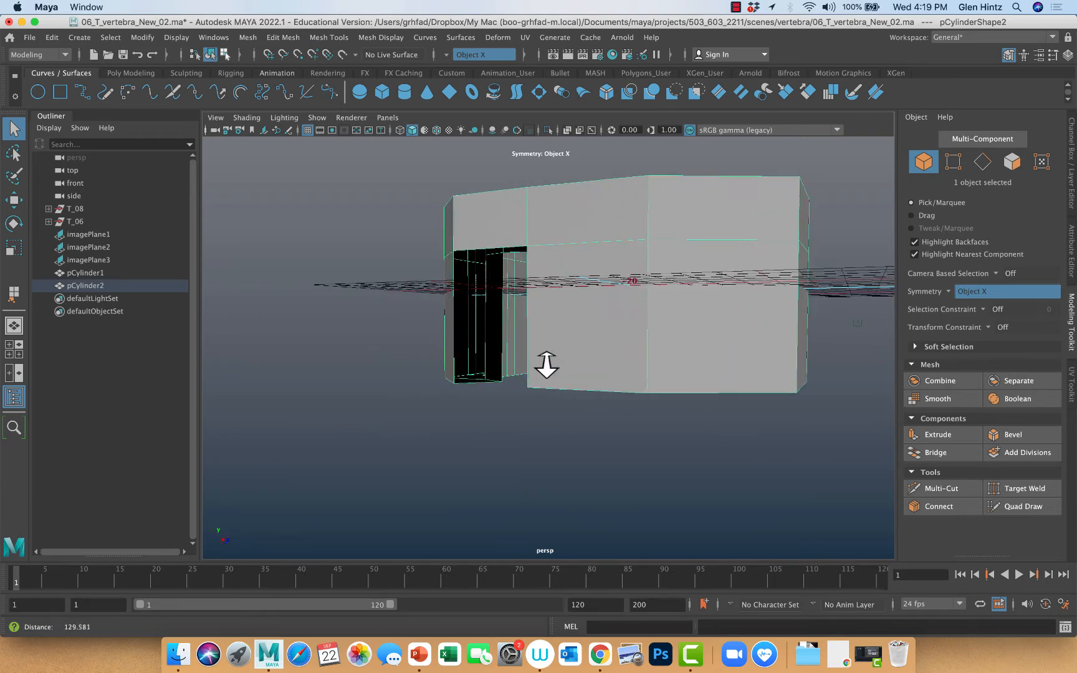
mouse_move(546, 365)
alt+mouse_down()
mouse_move(561, 355)
mouse_move(529, 349)
mouse_move(543, 370)
mouse_move(563, 363)
mouse_move(540, 367)
alt+mouse_up()
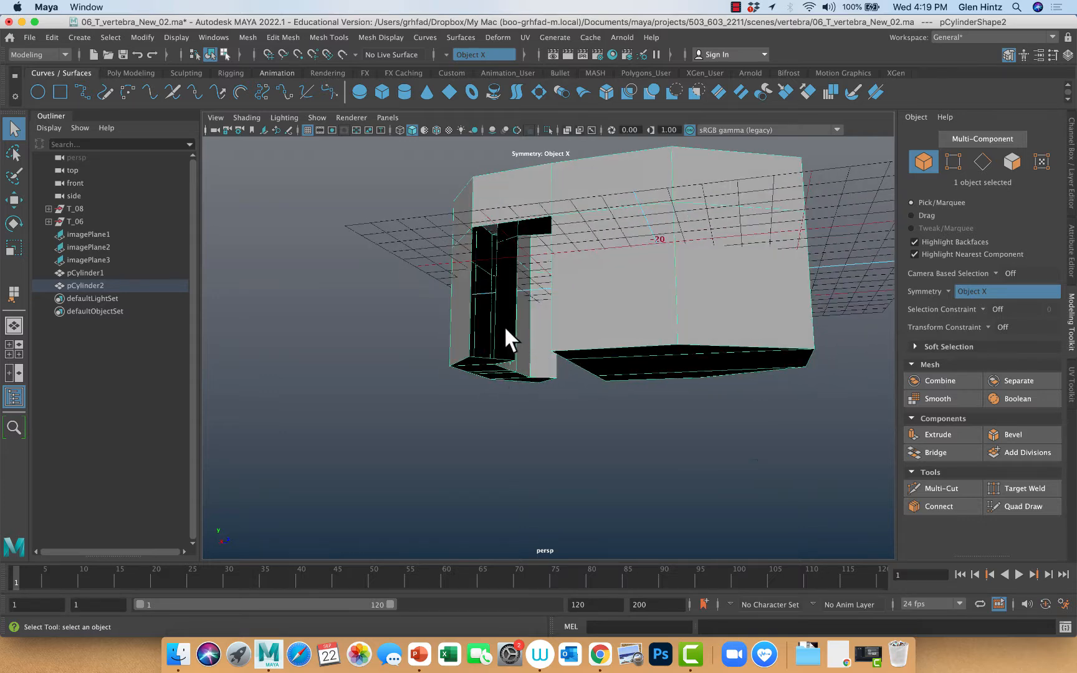
click(17, 295)
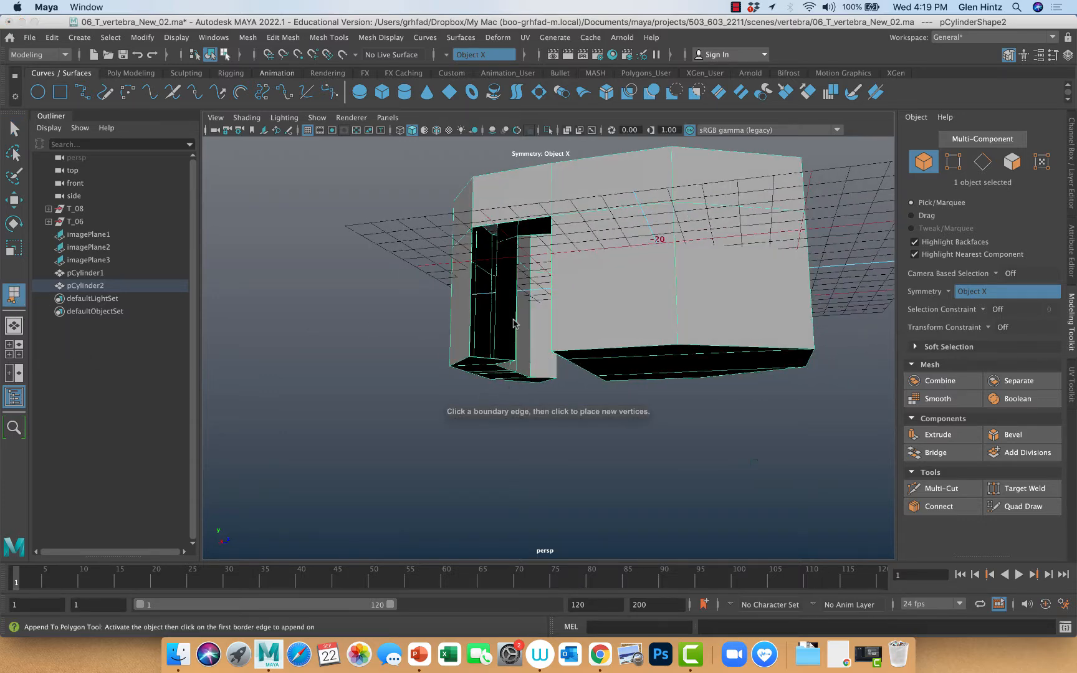
click(518, 322)
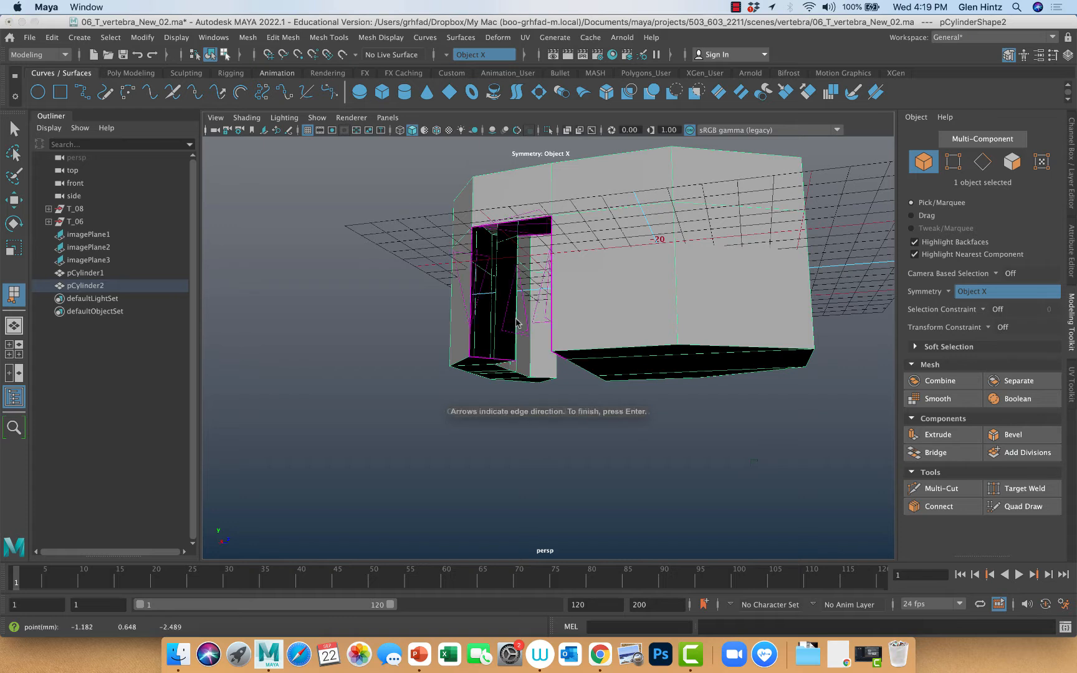
click(473, 319)
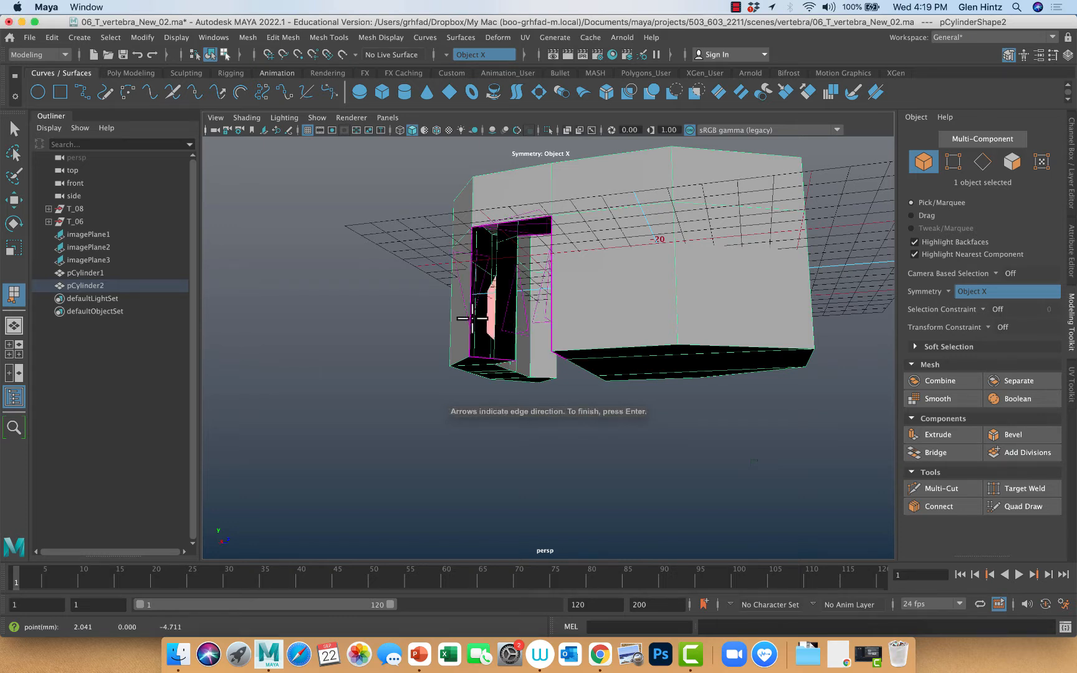
key(z)
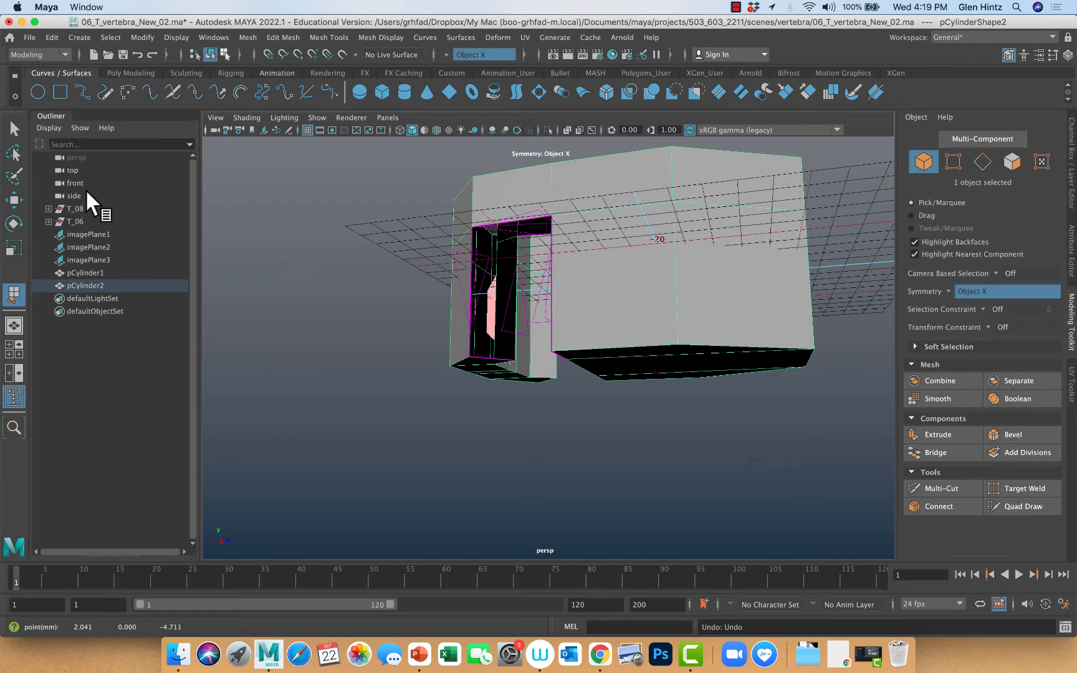
click(12, 129)
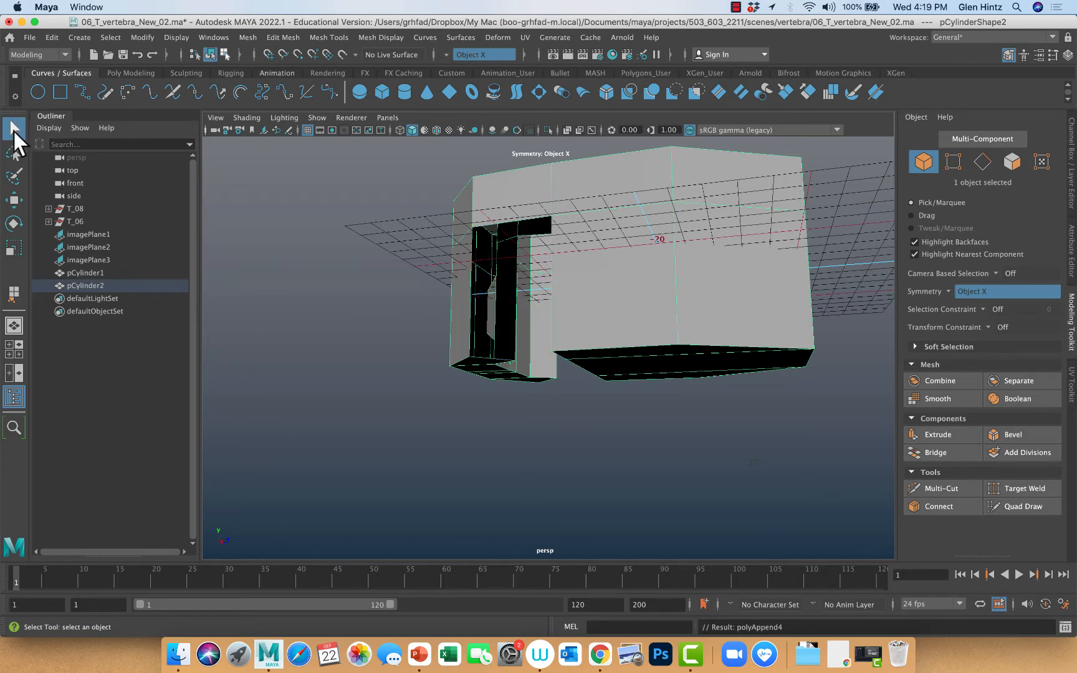
Delete the misplaced appended face inside the opposite notch
right_drag(489, 324, 491, 327)
click(491, 325)
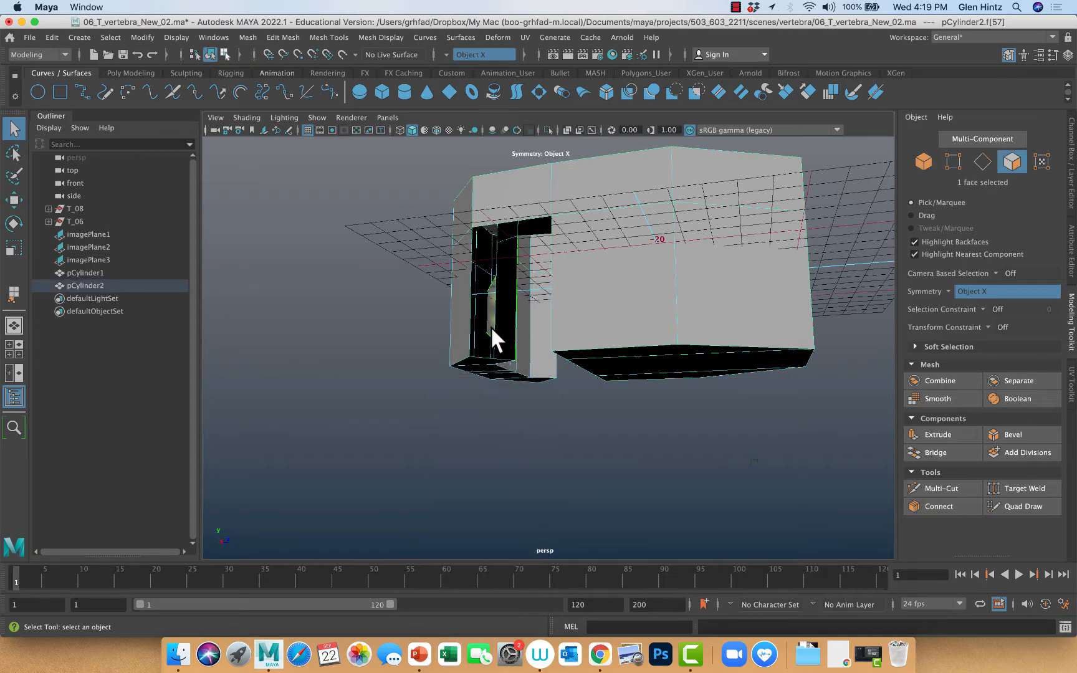
key(Delete)
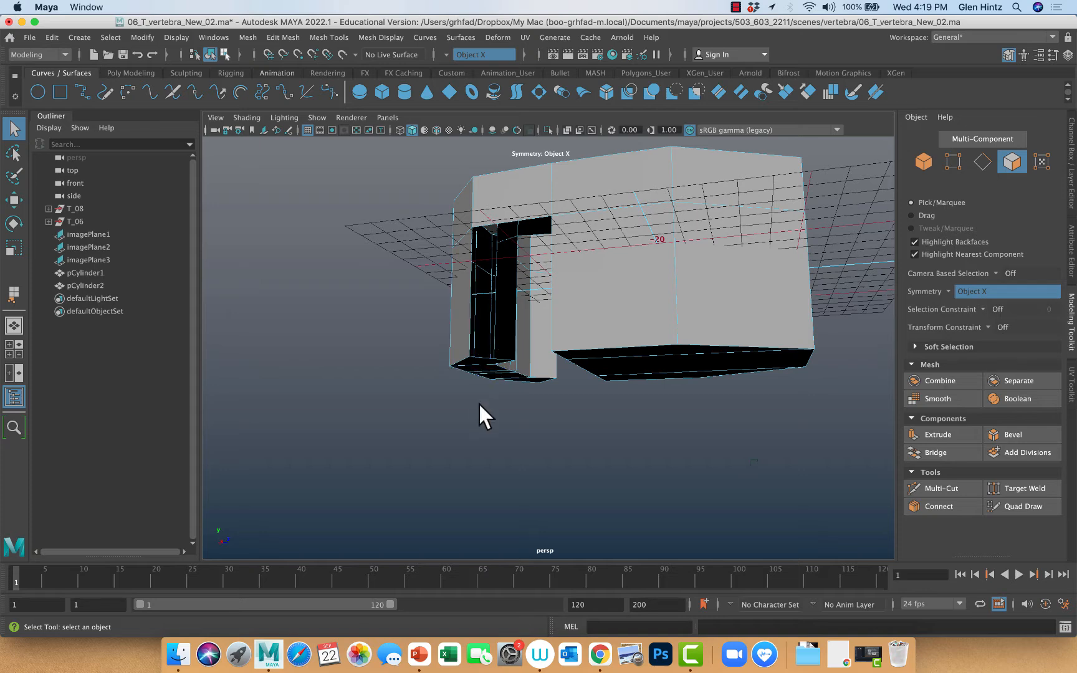
Append a polygon between the vertical border edges of the arch wall in the opposite notch
alt+drag(478, 402, 548, 440)
click(19, 294)
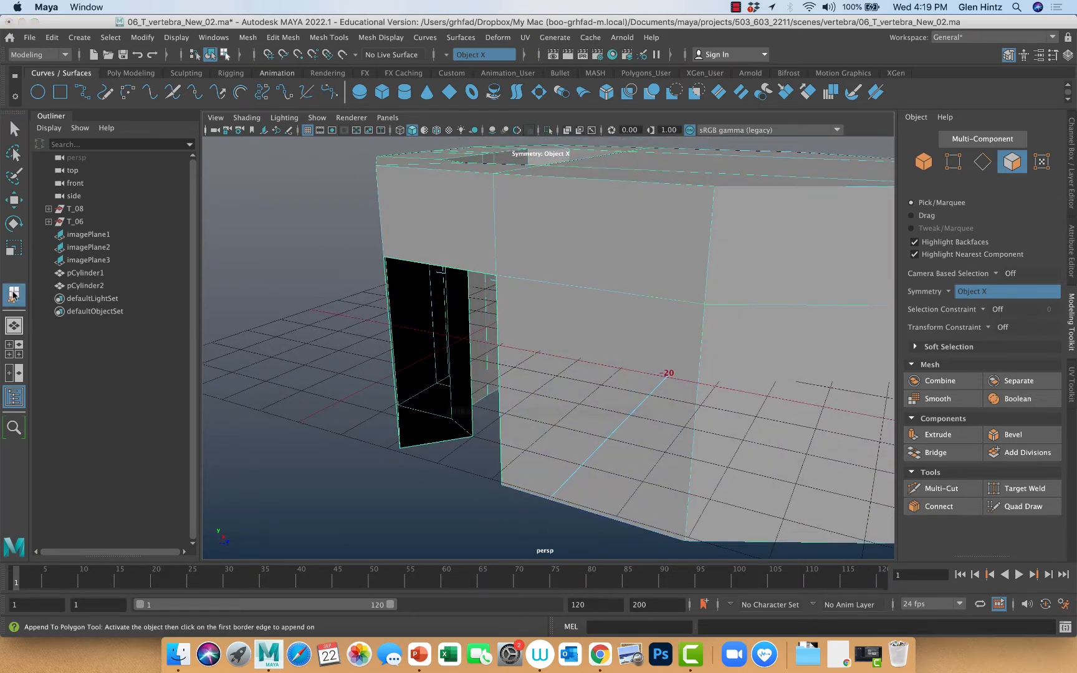
click(472, 382)
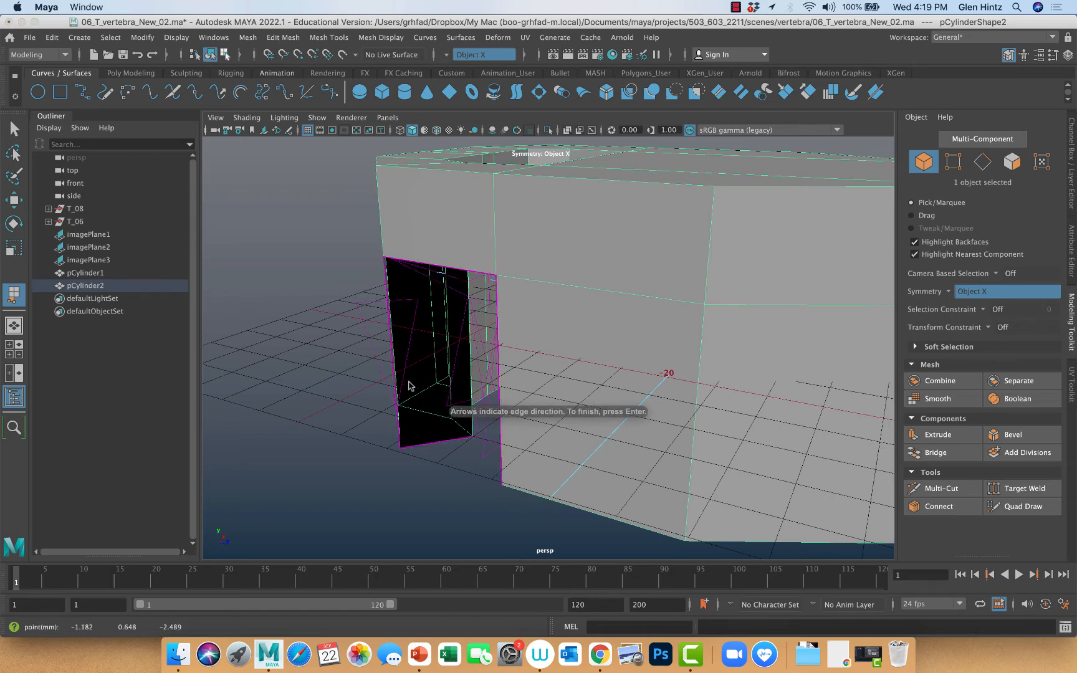
click(393, 380)
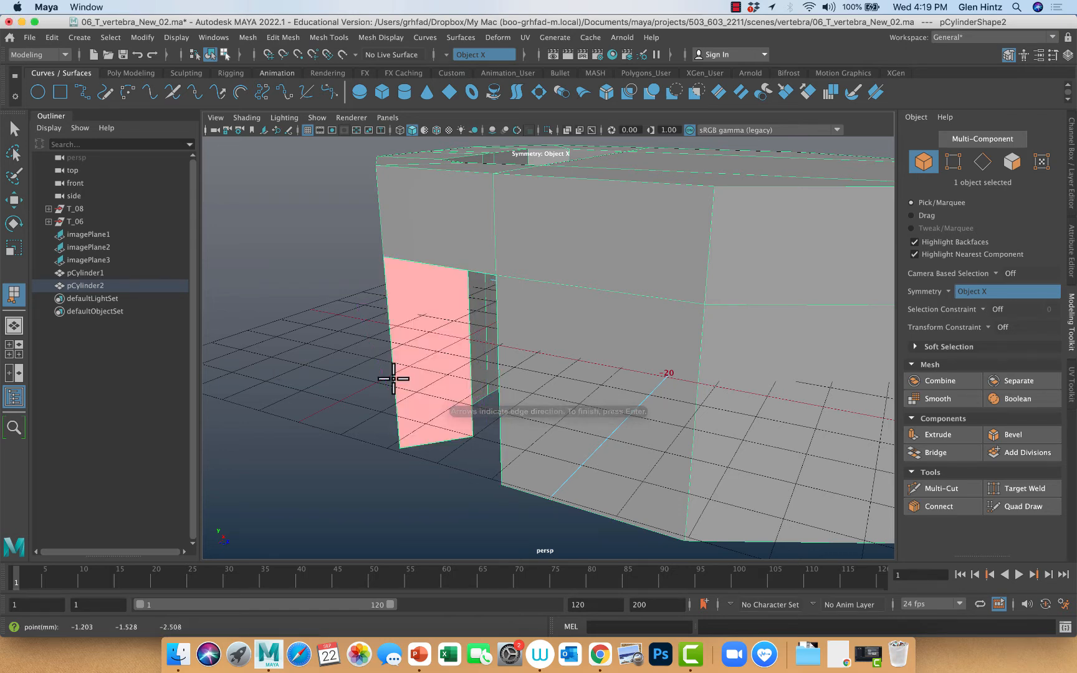
key(Return)
Append a polygon across the vertebral body's open wall inside the opposite notch
alt+drag(469, 401, 518, 399)
click(12, 290)
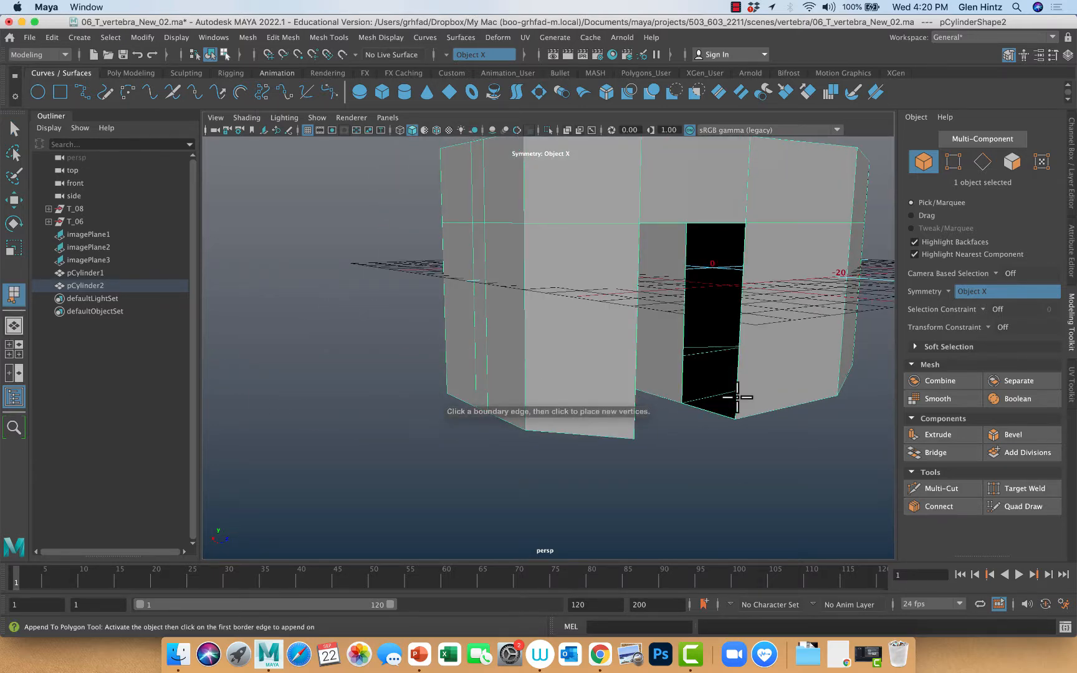
click(737, 398)
click(736, 392)
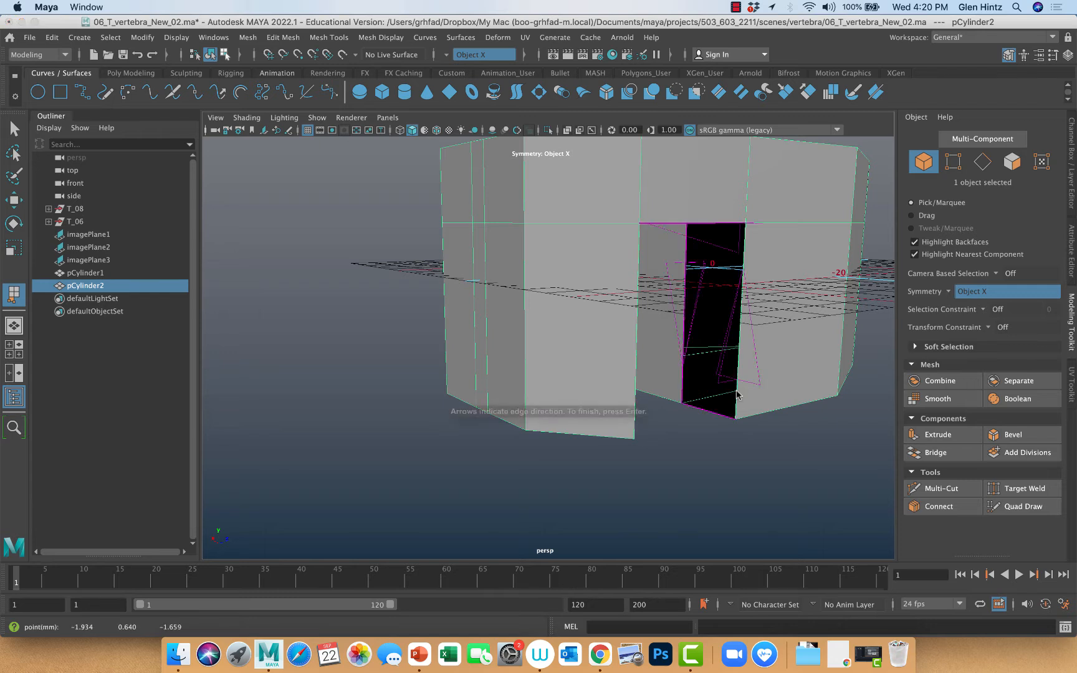
key(Return)
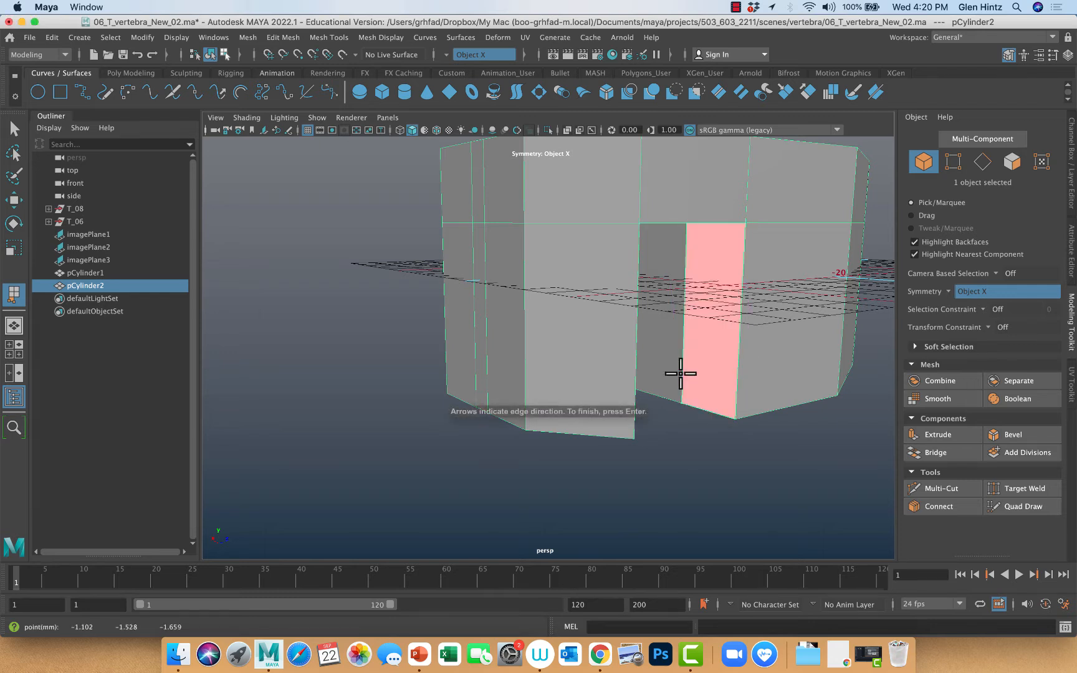
key(q)
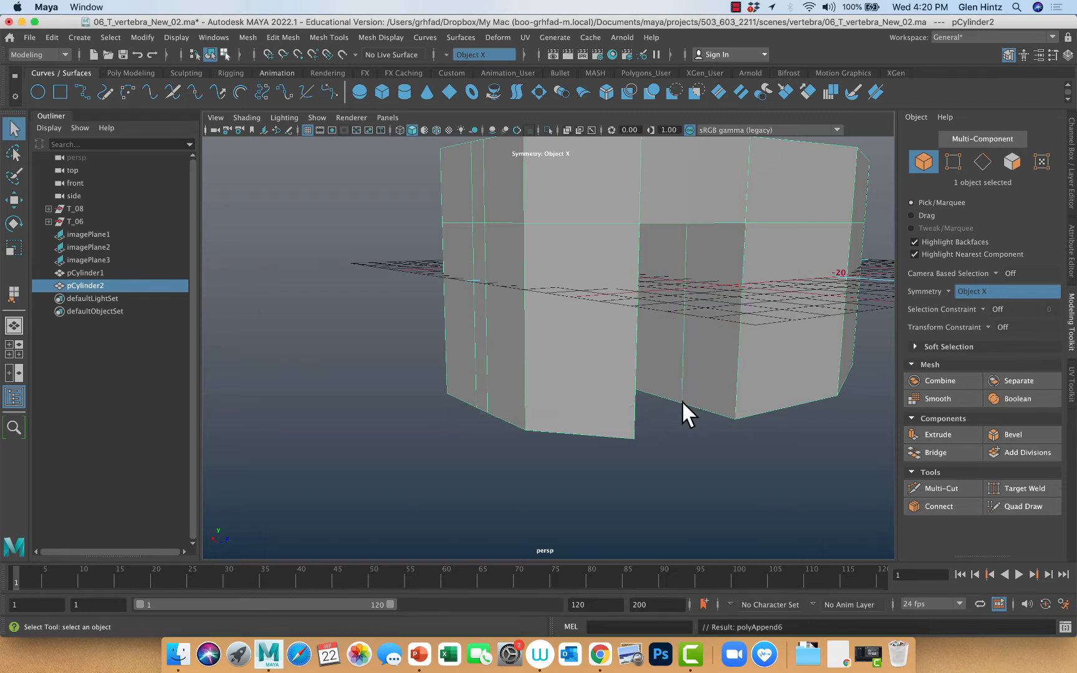
Try to append a polygon across the open roof of the notch beneath the vertebral arch
alt+drag(682, 401, 609, 334)
ctrl+right_click(609, 333)
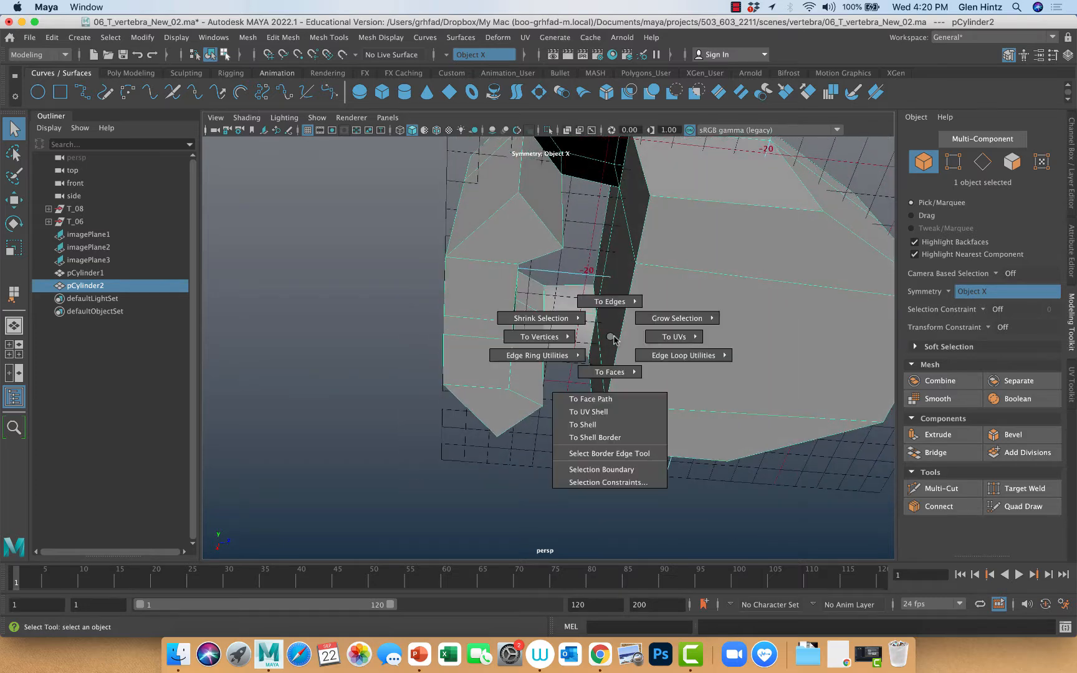
alt+right_drag(569, 324, 638, 340)
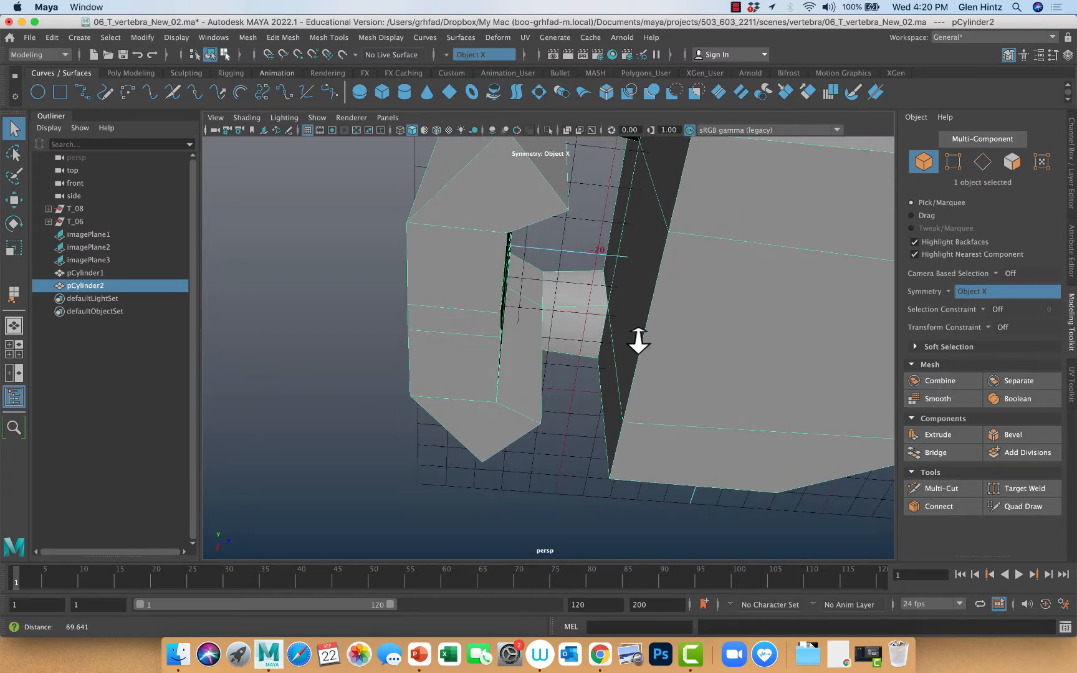
alt+drag(625, 328, 597, 427)
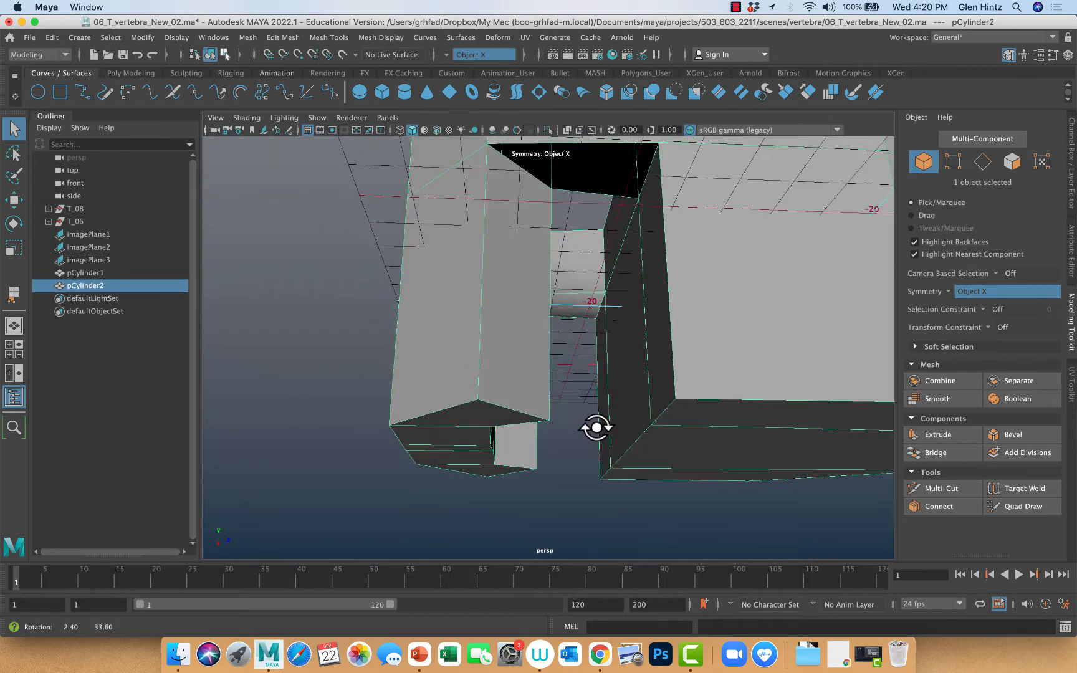
click(14, 293)
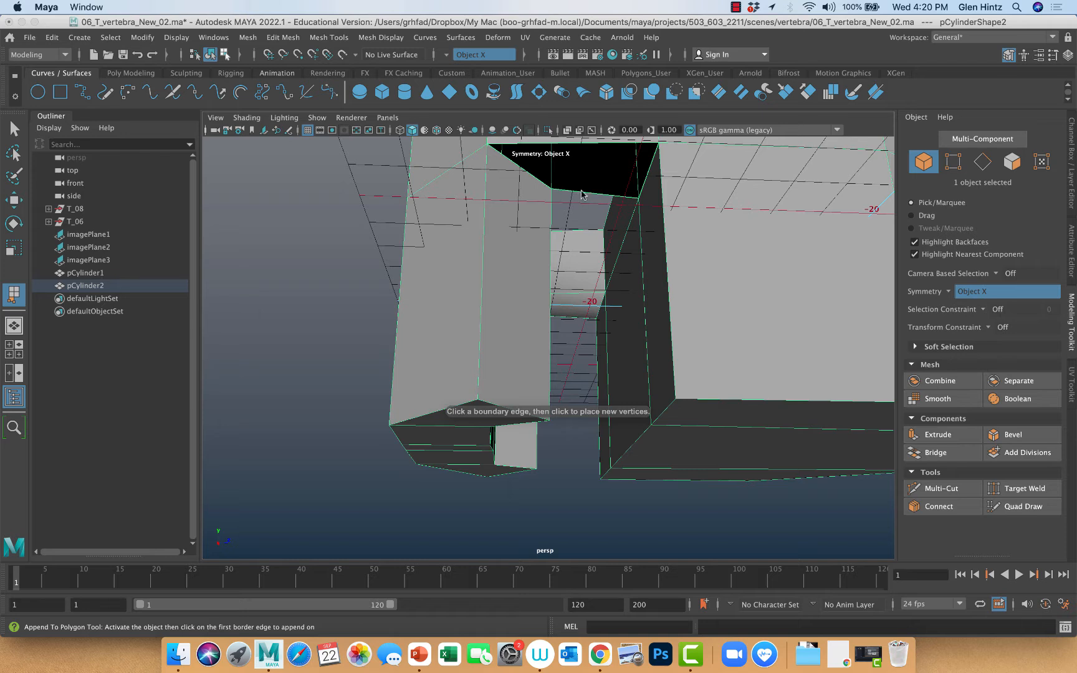
click(581, 194)
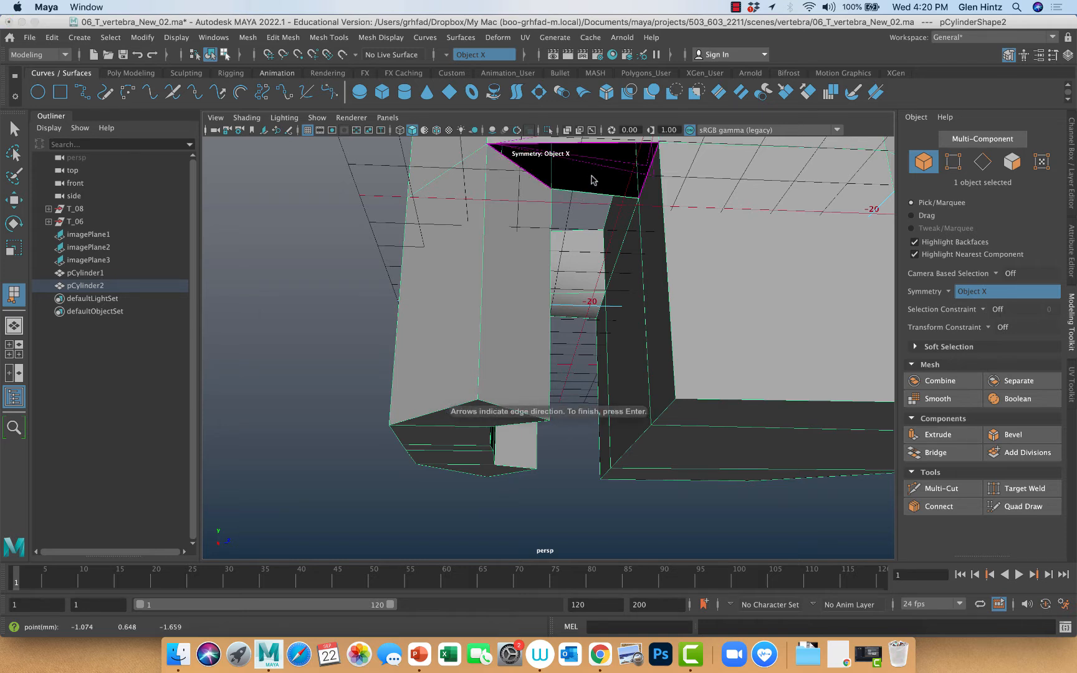
click(587, 145)
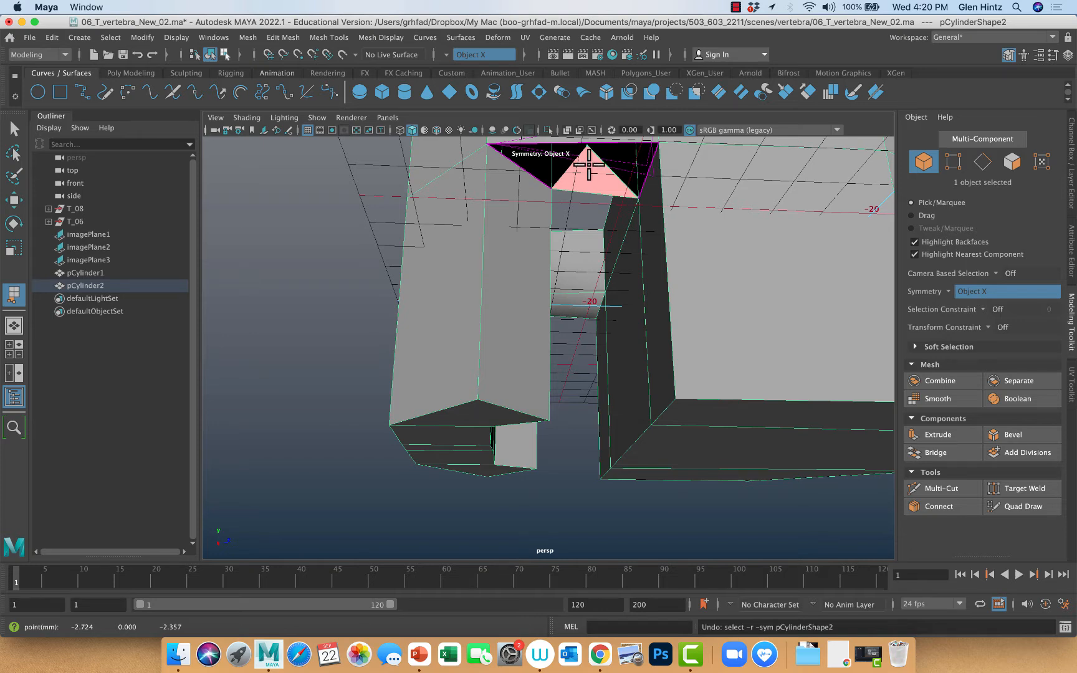
key(Return)
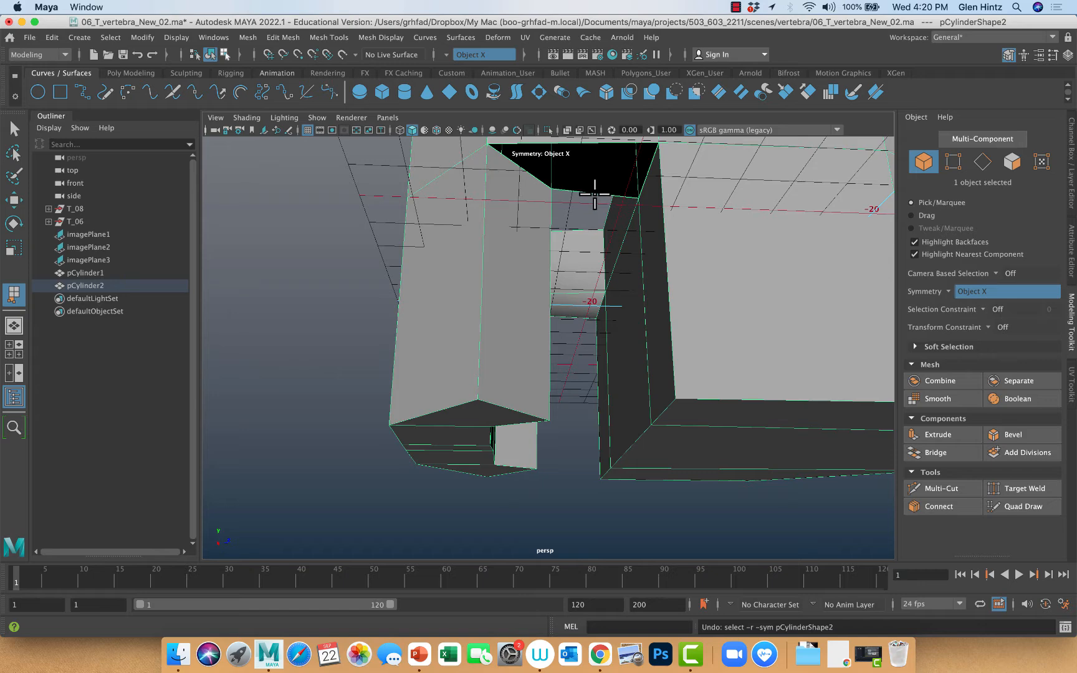
Append a polygon from the outer border edge to the opposite border edge of the notch's open roof
click(594, 195)
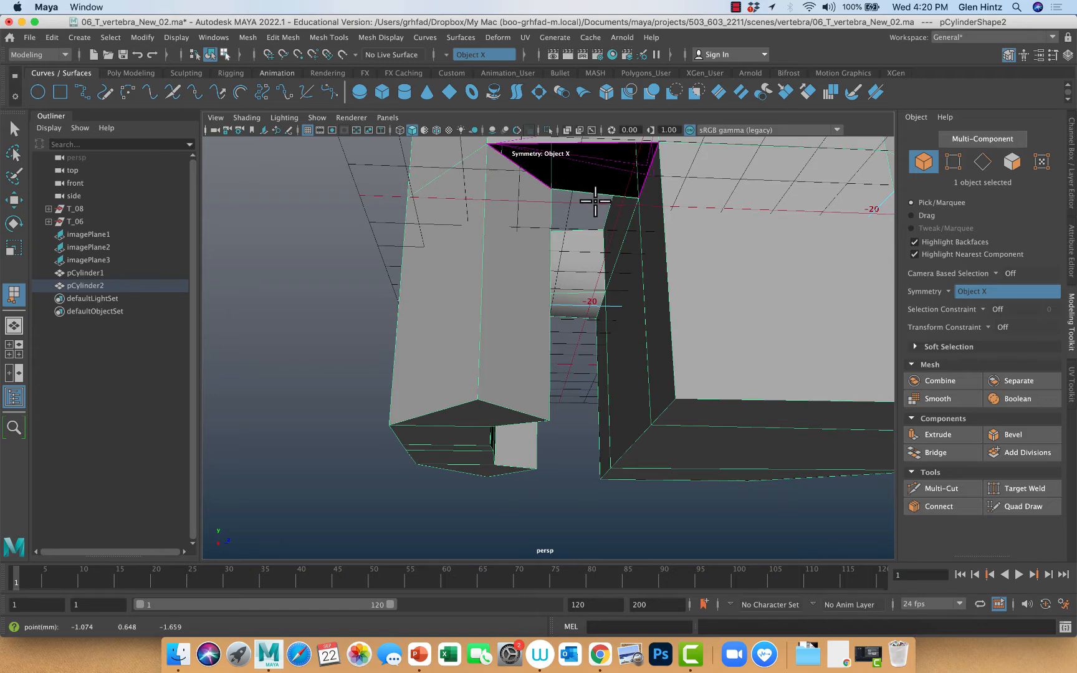
alt+drag(595, 200, 468, 255)
click(635, 241)
key(Return)
Extrude the two angled upper rear faces of the arch outward with a Local Translate Z of 21.487 to form transverse processes
alt+right_drag(555, 288, 377, 282)
mouse_move(409, 323)
alt+mouse_down()
mouse_move(416, 362)
mouse_move(530, 312)
mouse_move(493, 291)
mouse_move(429, 305)
mouse_move(356, 342)
mouse_move(419, 339)
mouse_move(428, 328)
mouse_move(430, 344)
mouse_move(401, 337)
alt+mouse_up()
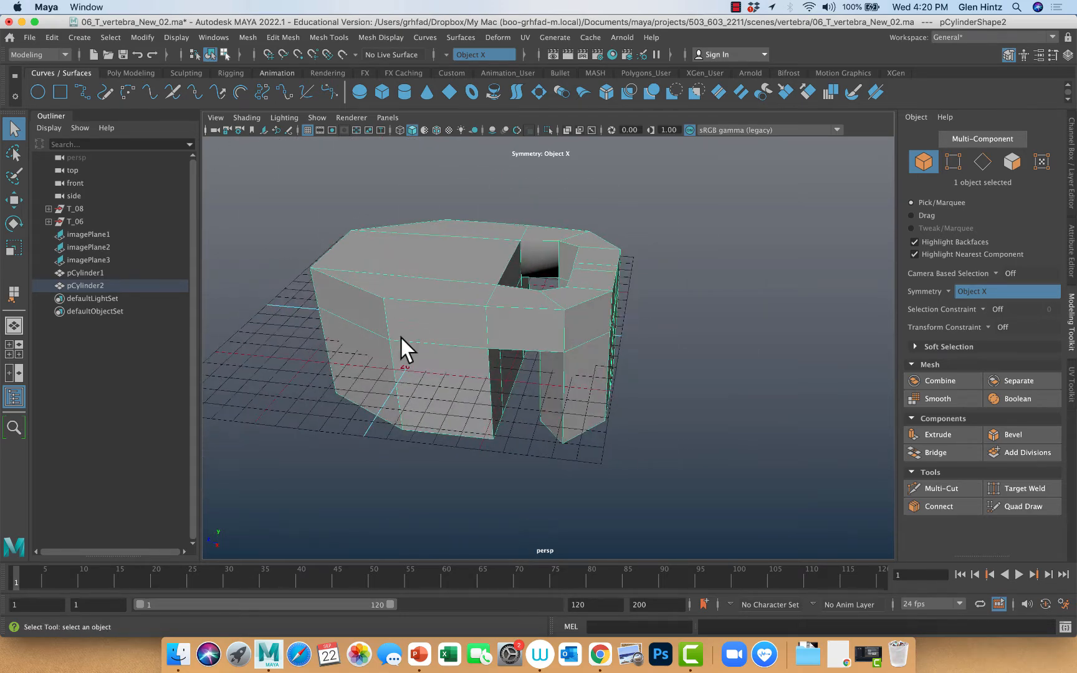
right_drag(586, 325, 586, 340)
click(585, 341)
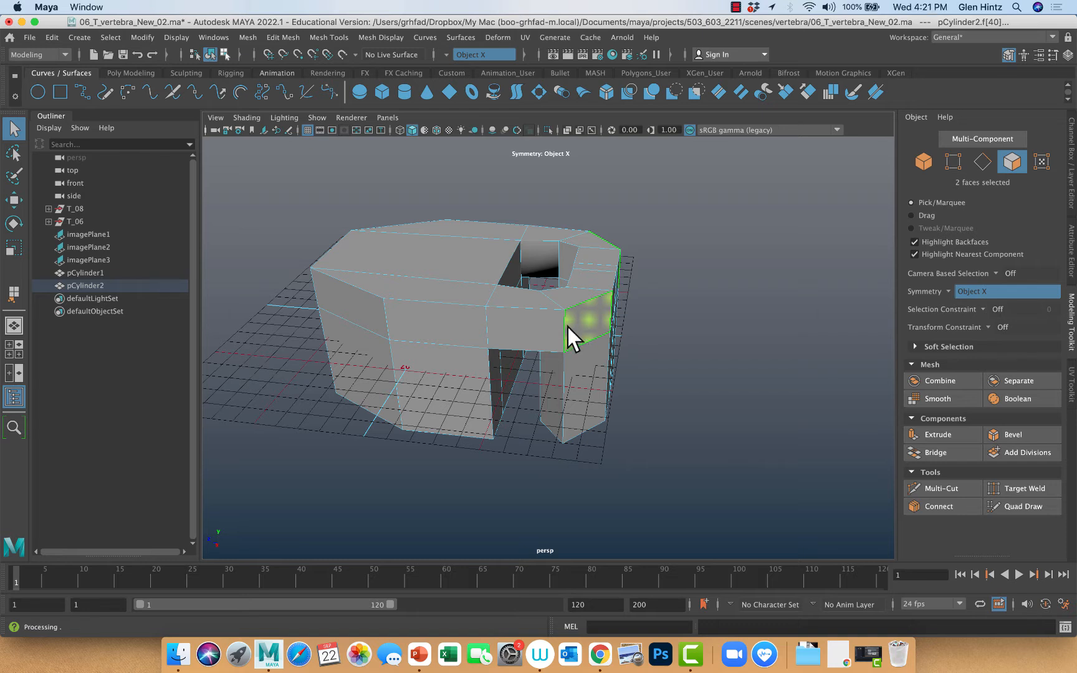
key(ctrl+e)
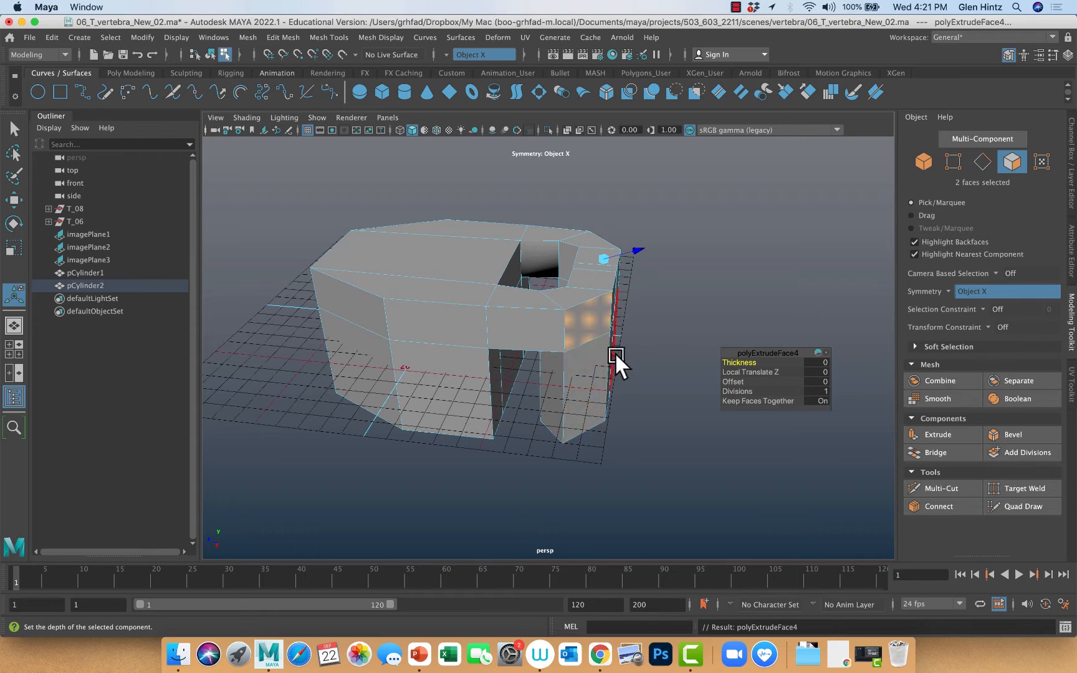
alt+drag(645, 361, 774, 394)
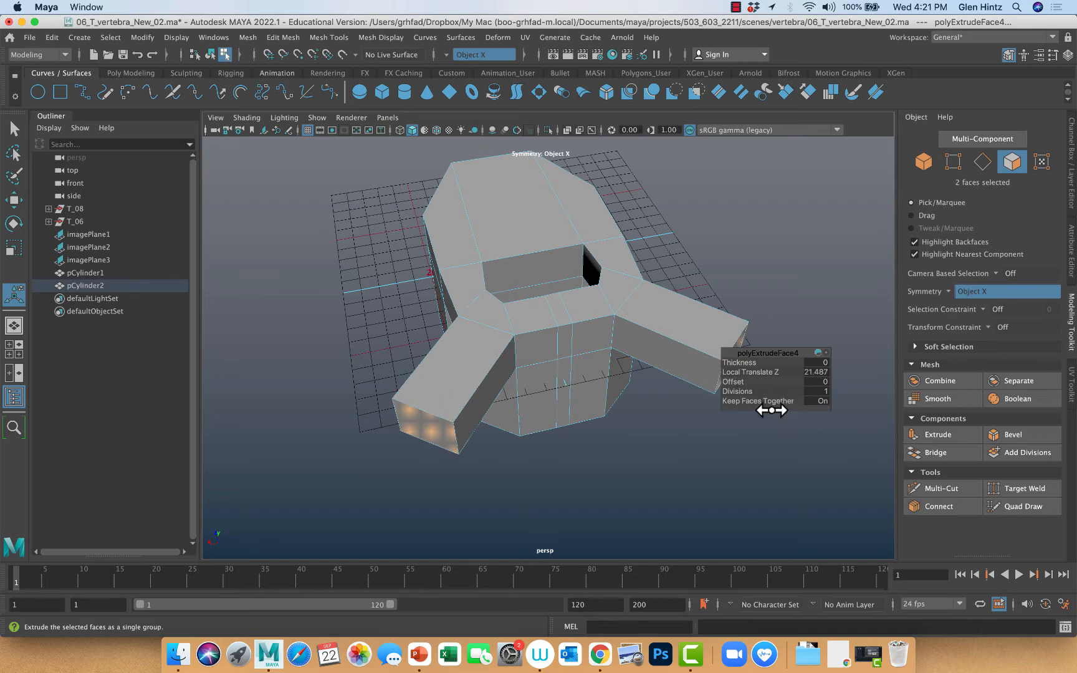
Show the four-view layout and set the side view to Smooth Shade All
key(space)
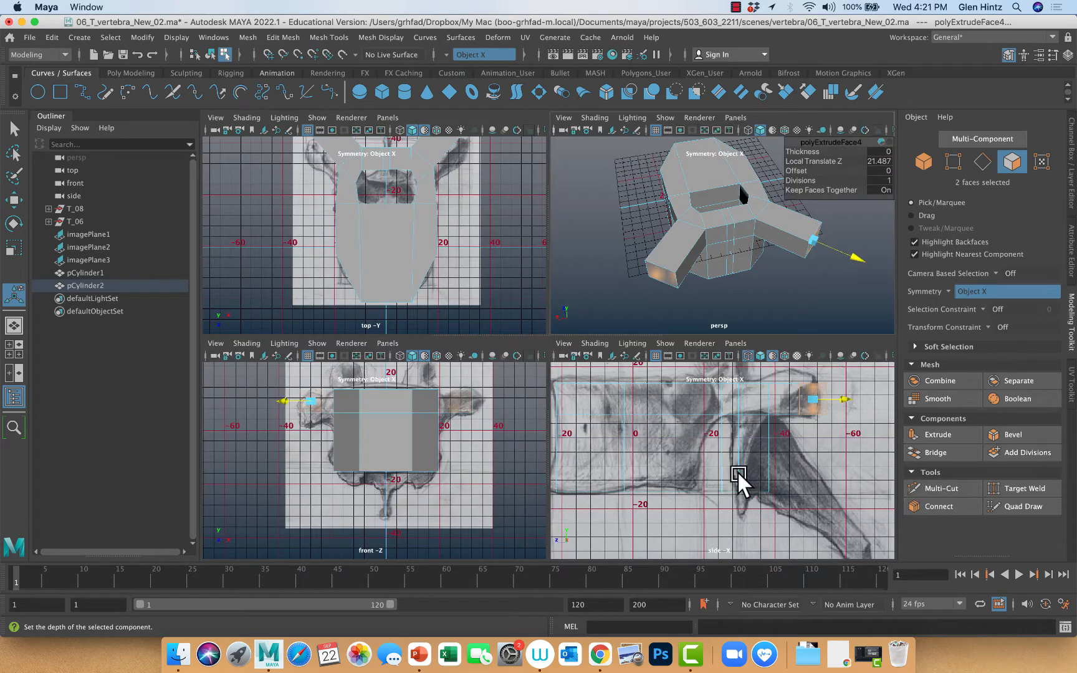
alt+middle_drag(822, 502, 750, 548)
click(594, 344)
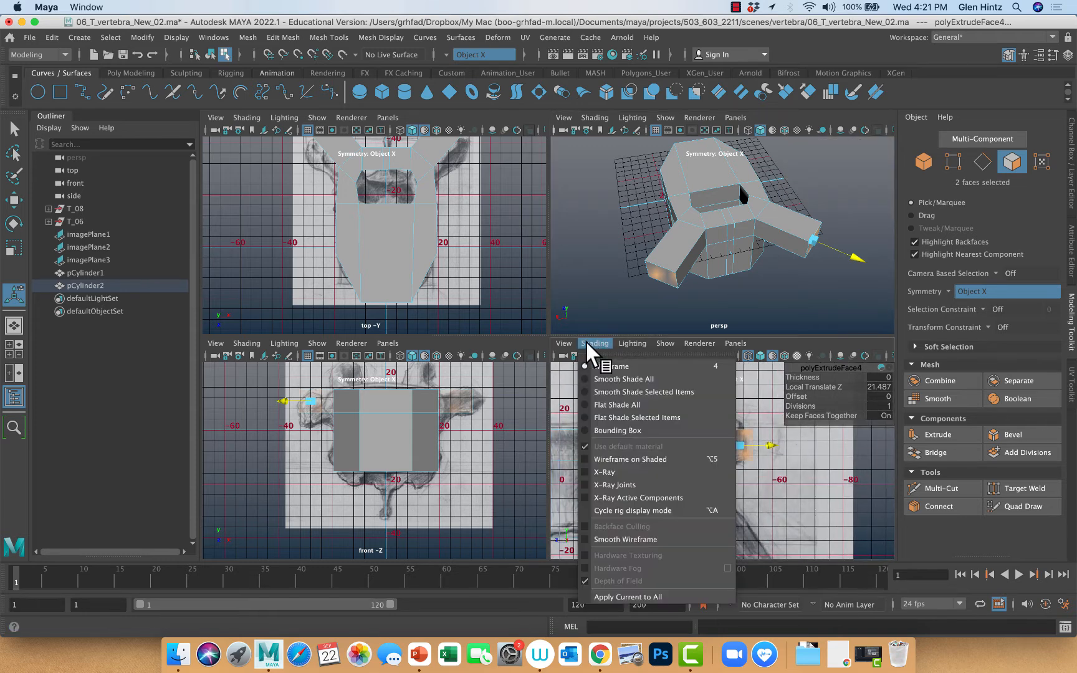
click(605, 379)
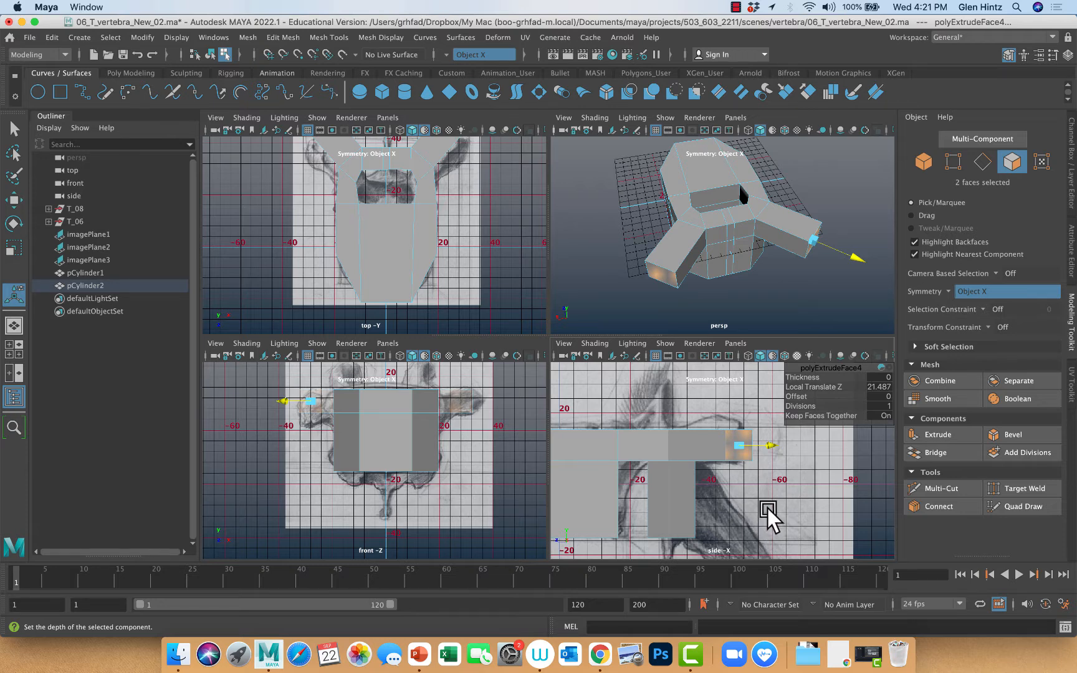
Raise the end faces of the transverse processes and scale them taller to match the side reference drawing
key(w)
drag(736, 413, 738, 381)
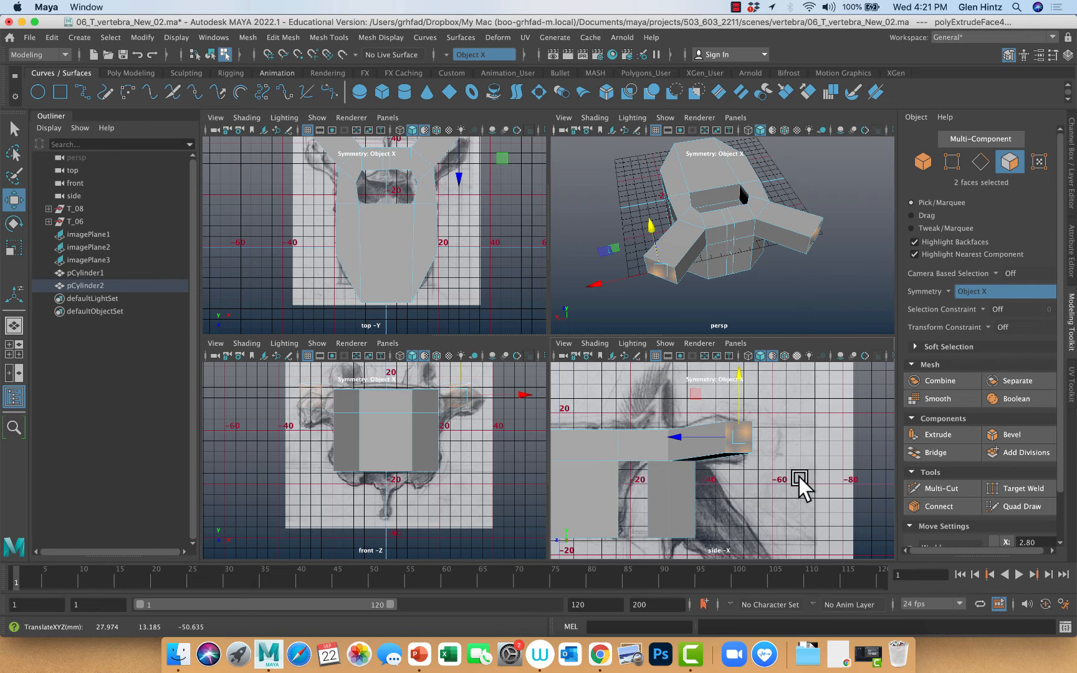
key(r)
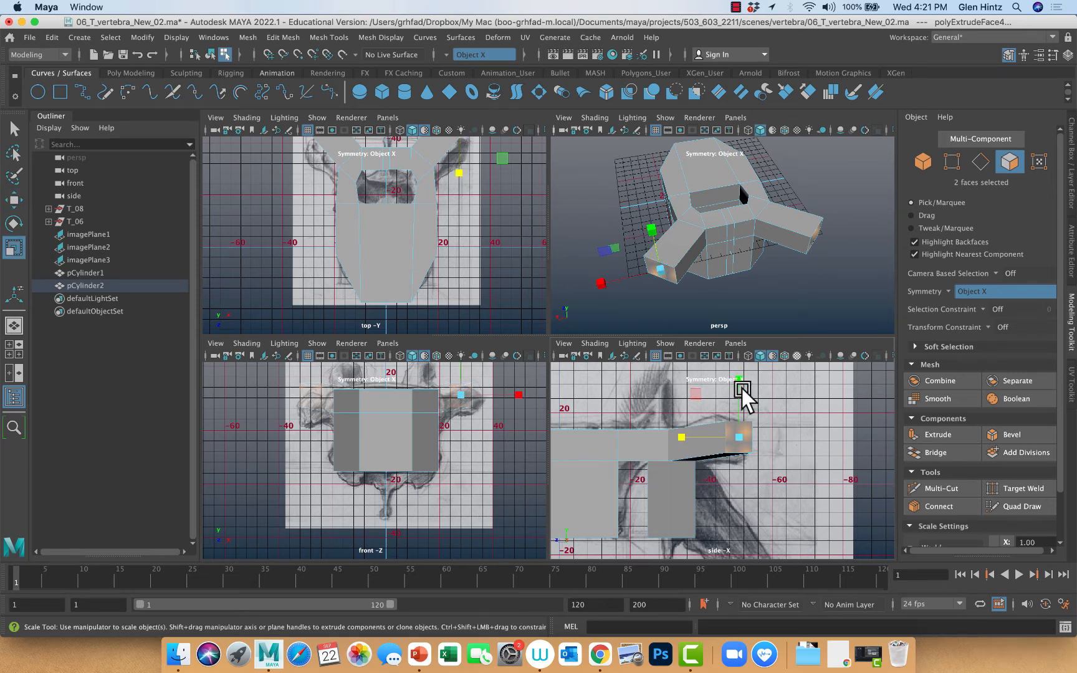
click(750, 413)
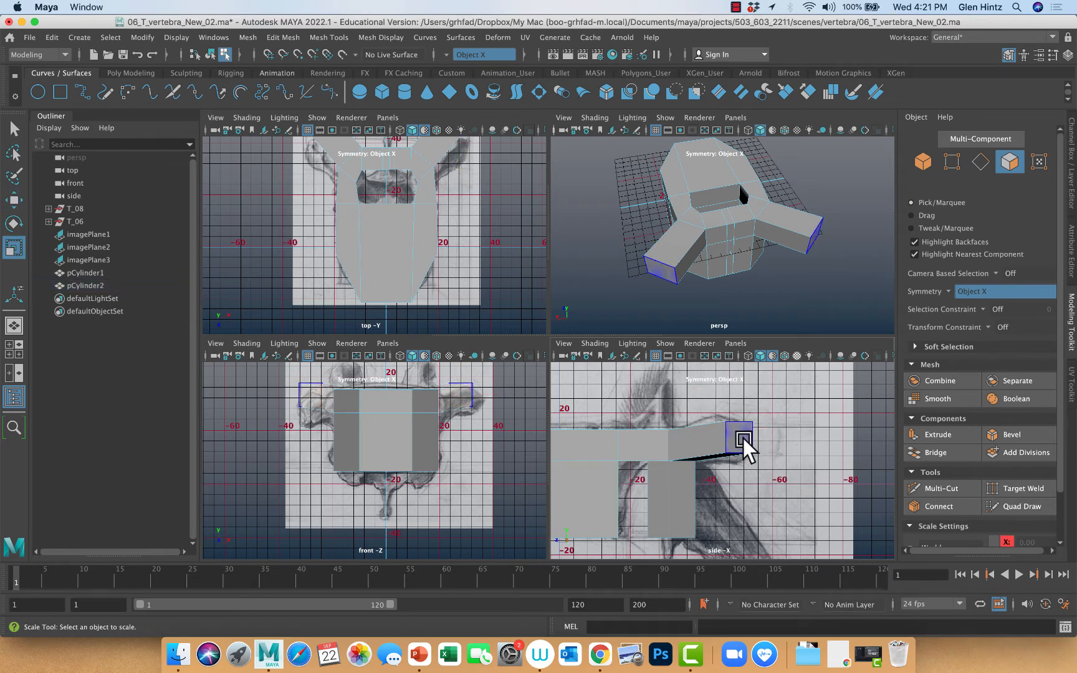
click(748, 446)
click(740, 382)
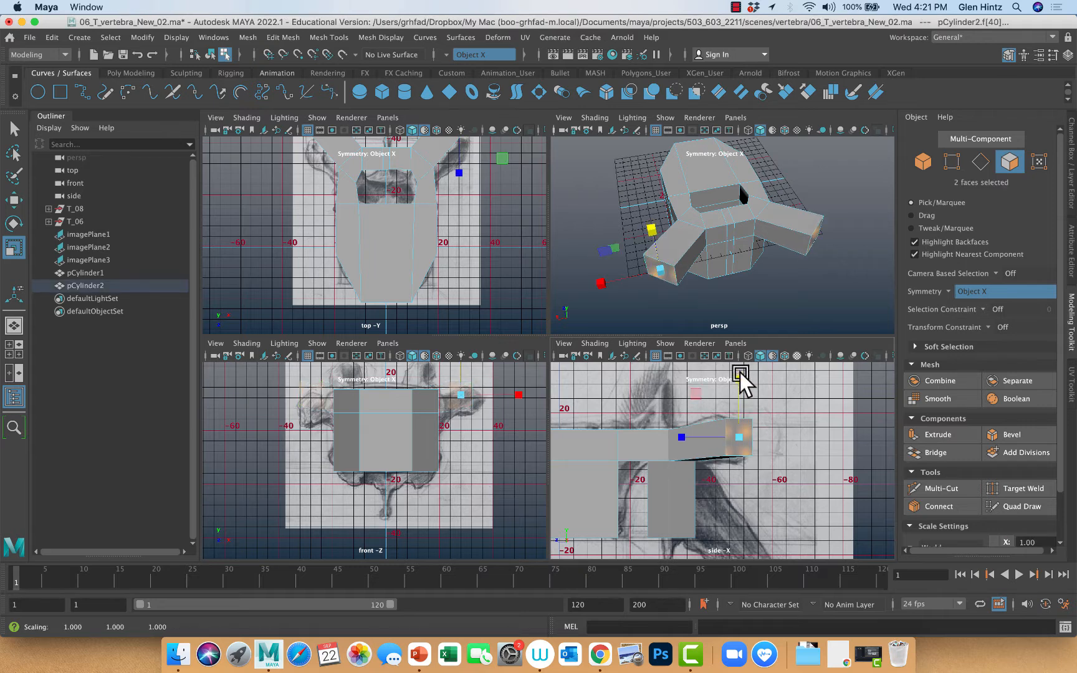
drag(742, 383, 740, 376)
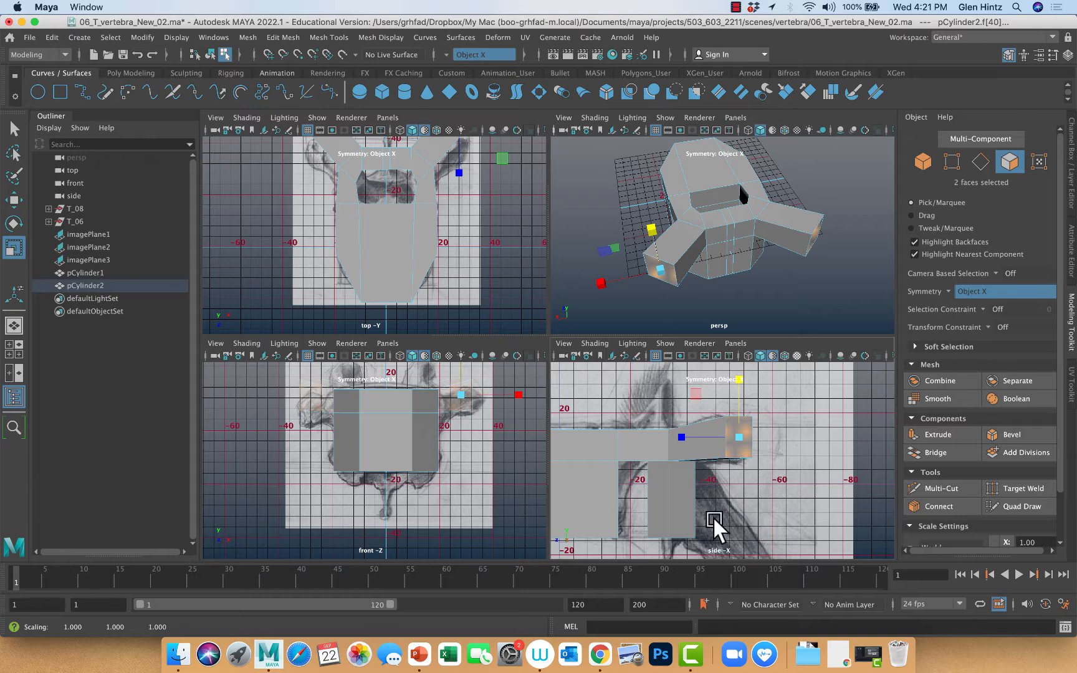
Insert an edge loop around the transverse processes, roughly midway between the arch and their end faces
click(323, 39)
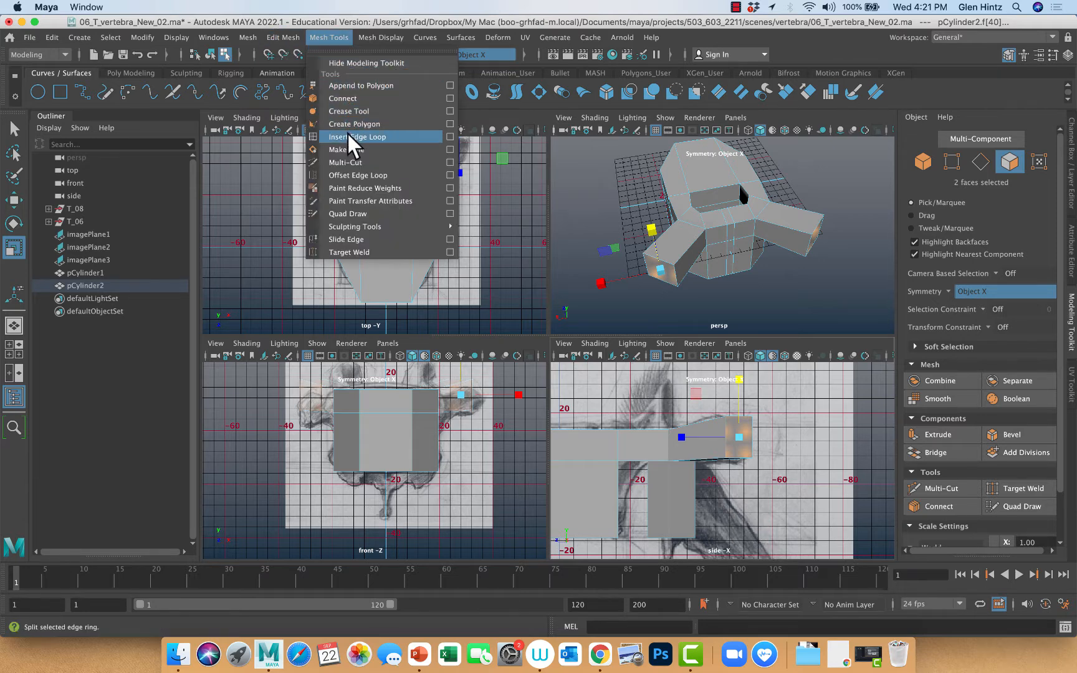
click(353, 138)
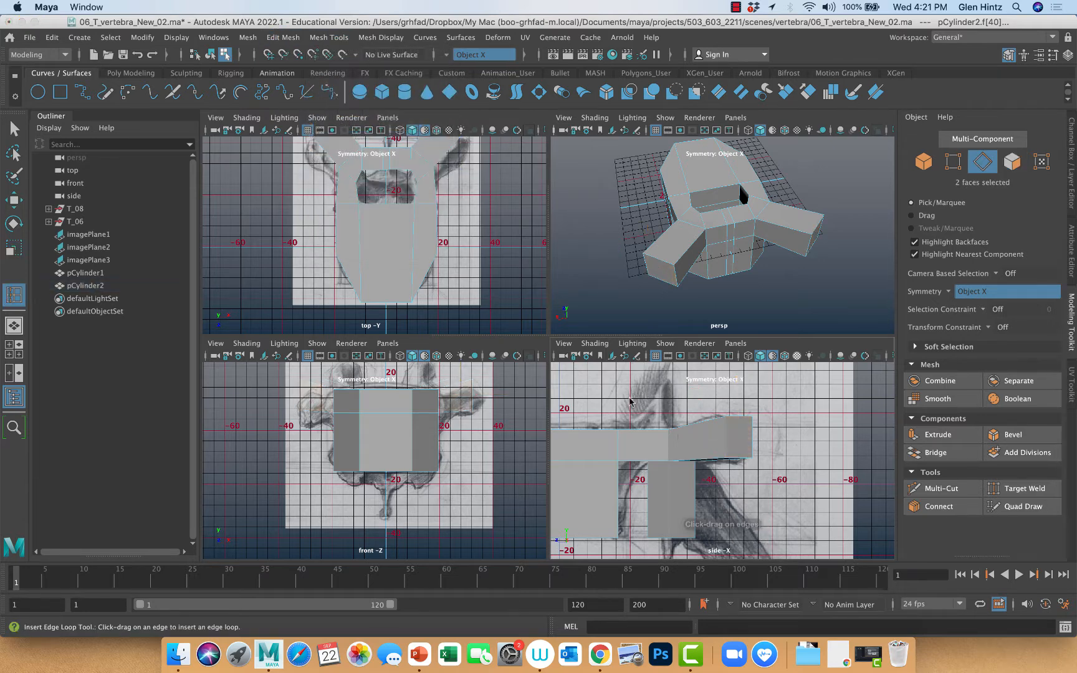
click(708, 464)
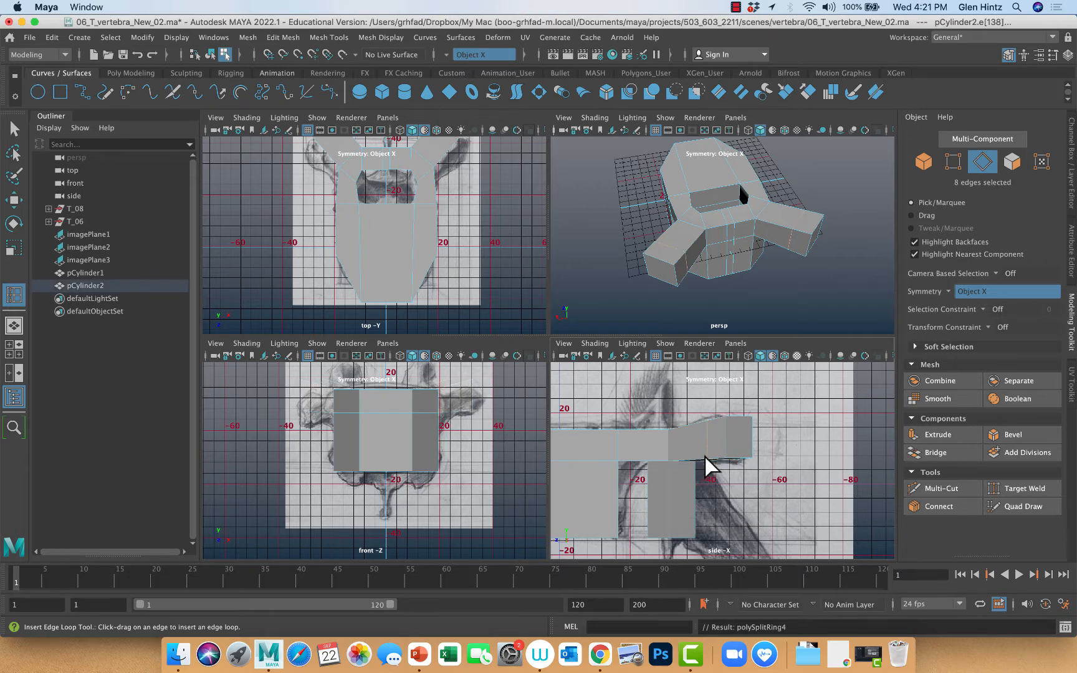
Try to scale the new edge loop on the transverse processes vertically along the world axis
key(r)
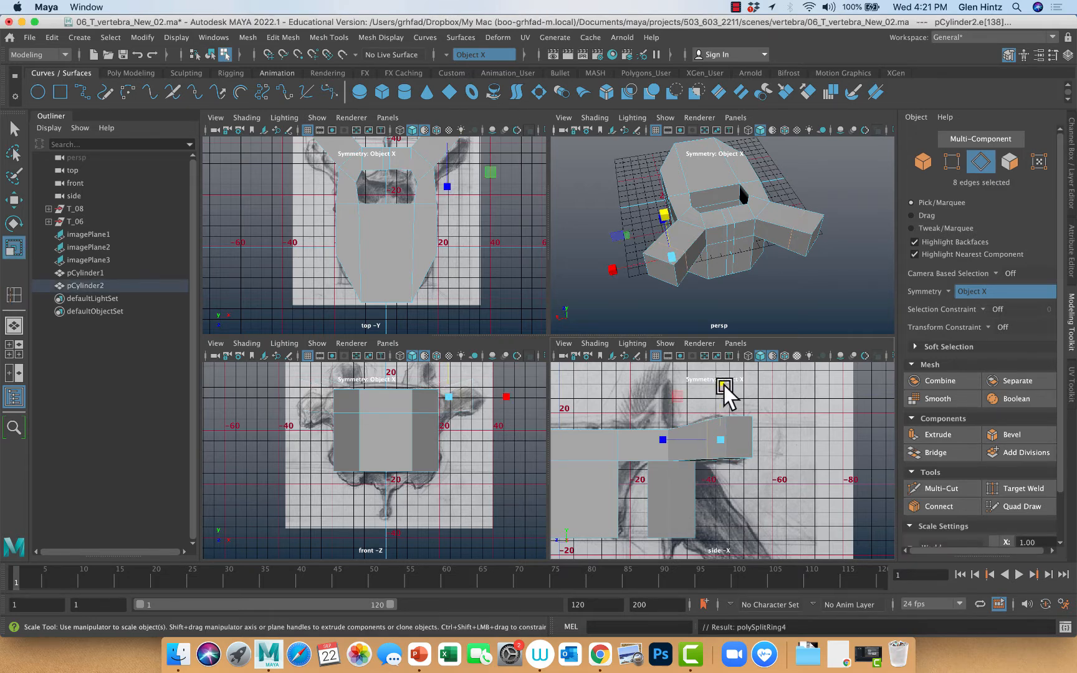
drag(724, 386, 721, 384)
key(z)
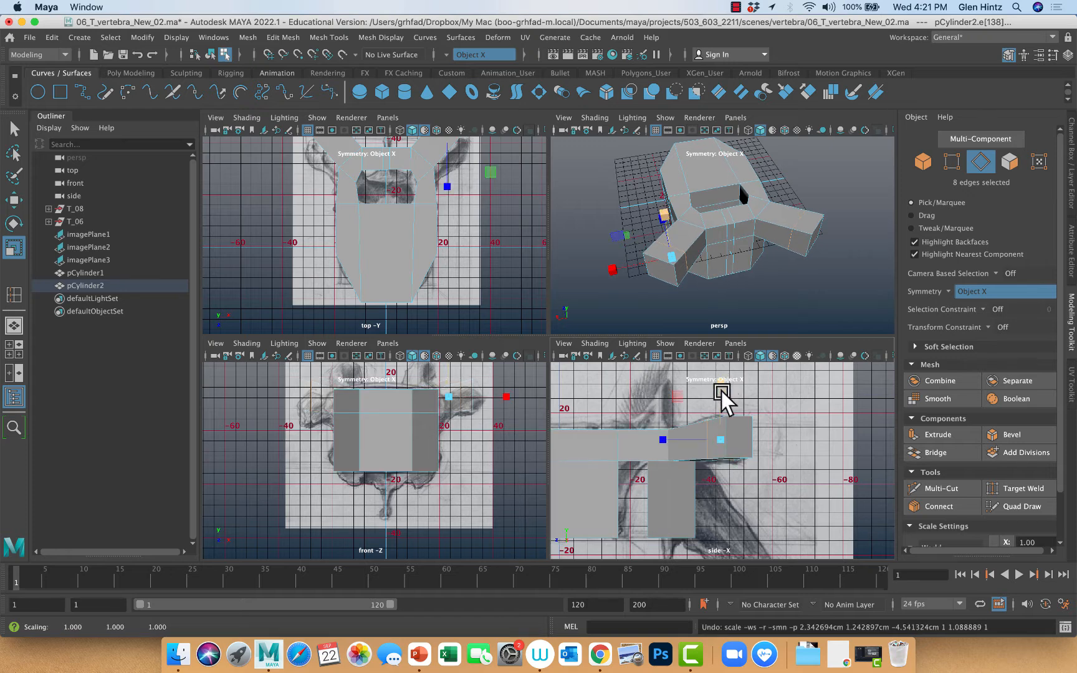
click(14, 129)
click(736, 490)
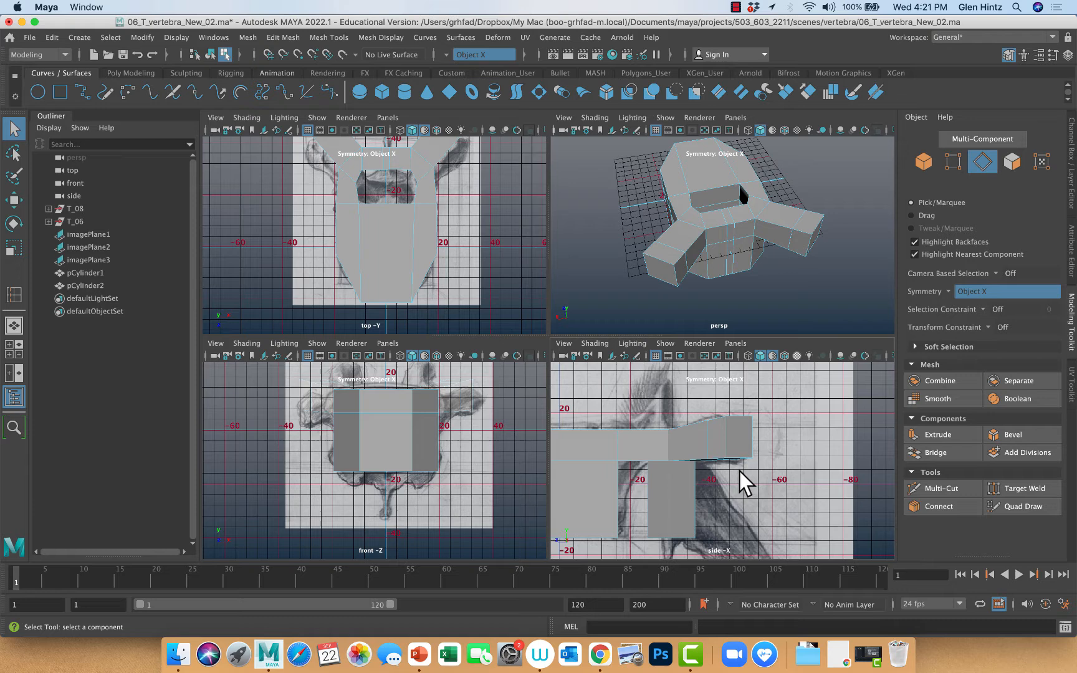
click(707, 443)
key(r)
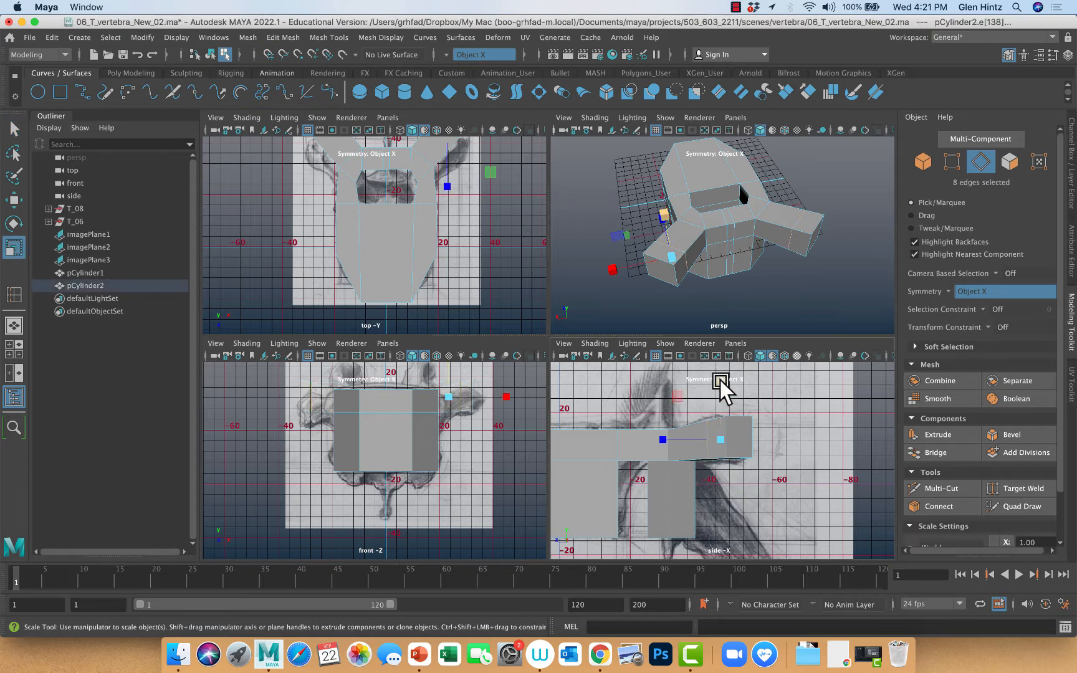
drag(718, 374, 717, 376)
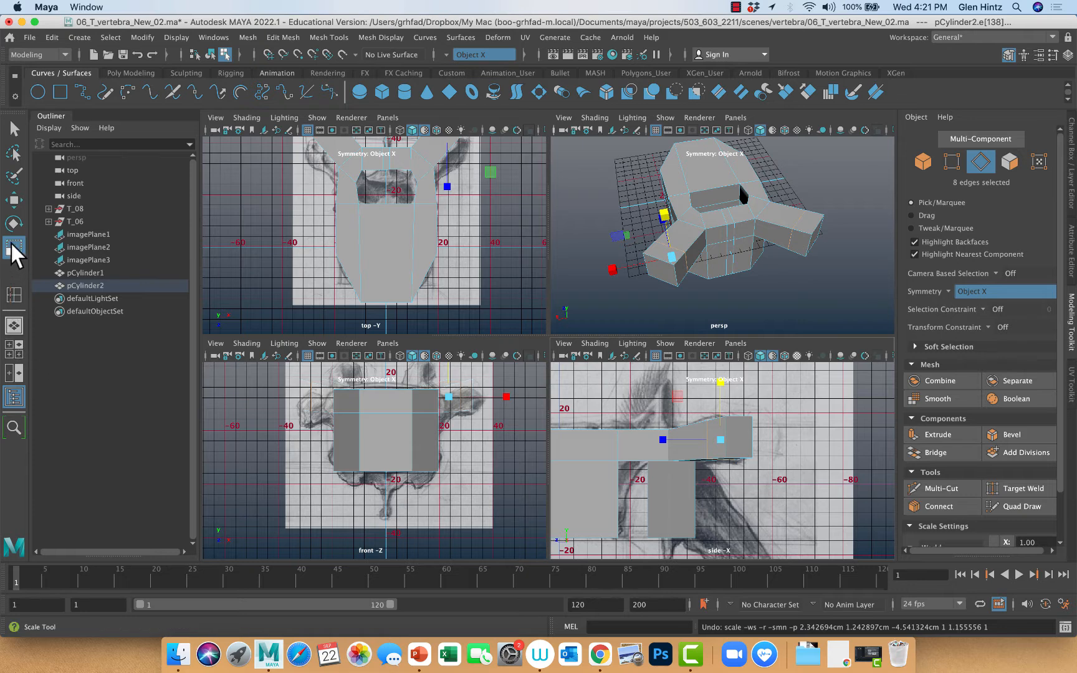
Set the Scale tool's axis orientation to Component and scale the transverse processes' middle edge loop along its own axis
double_click(13, 246)
click(260, 167)
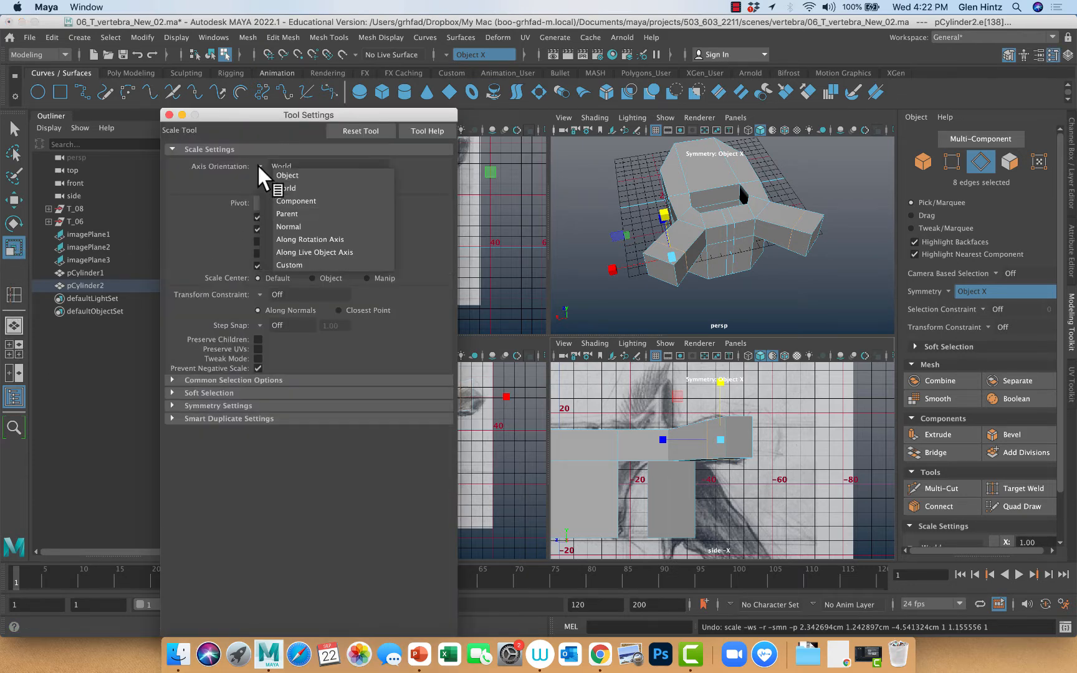
click(296, 200)
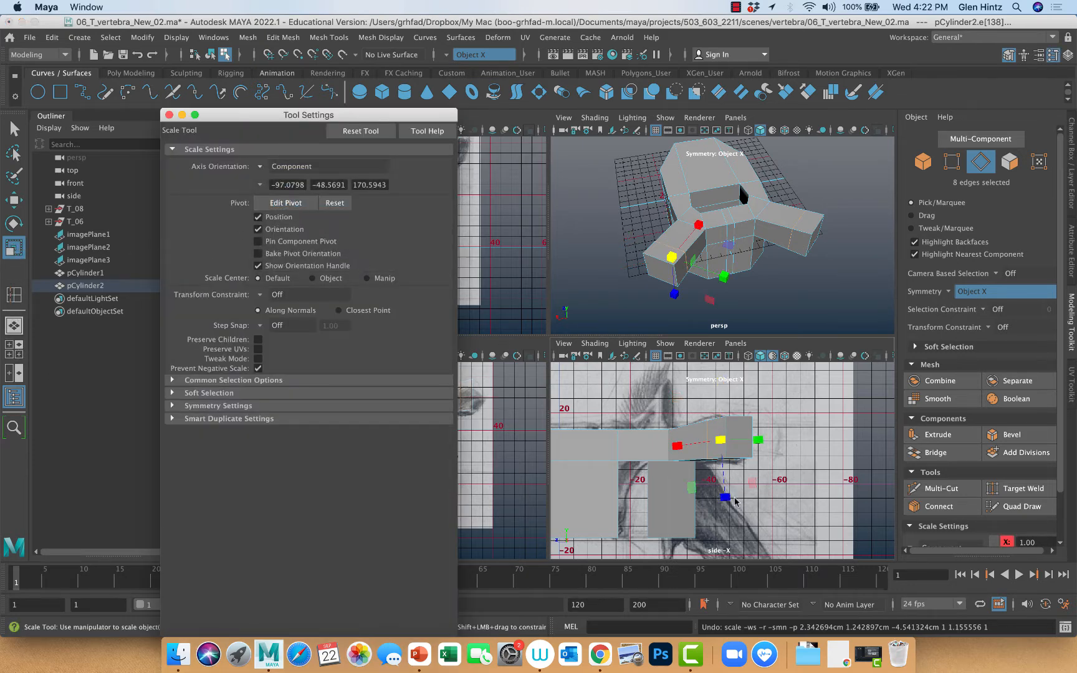
drag(725, 499, 723, 500)
drag(721, 446, 727, 456)
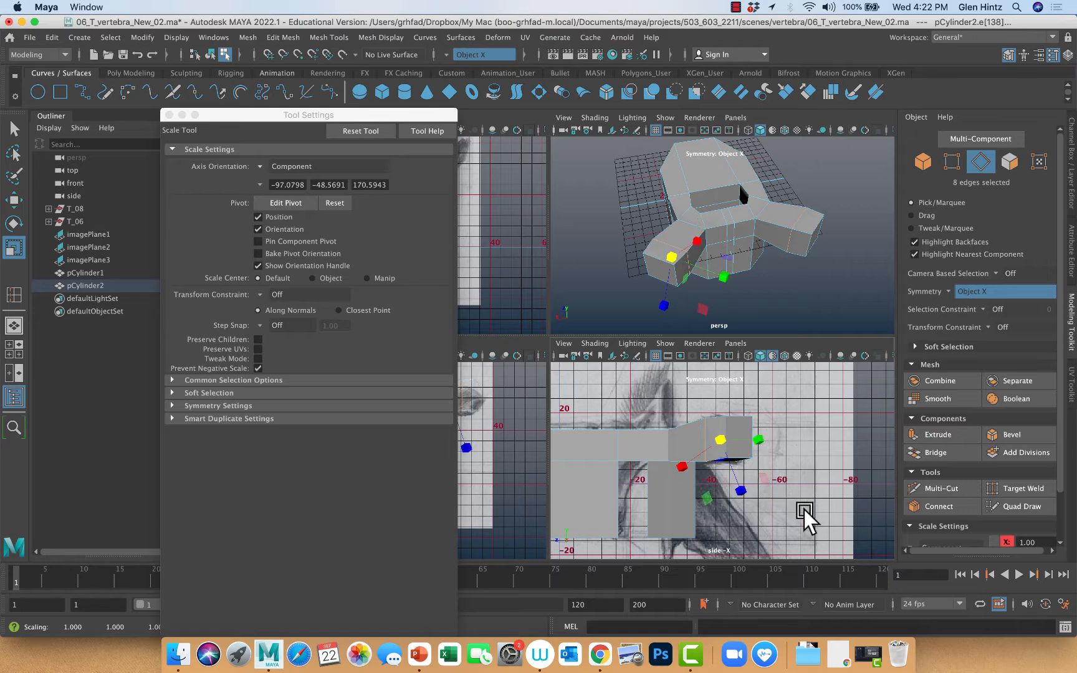
alt+drag(796, 507, 757, 502)
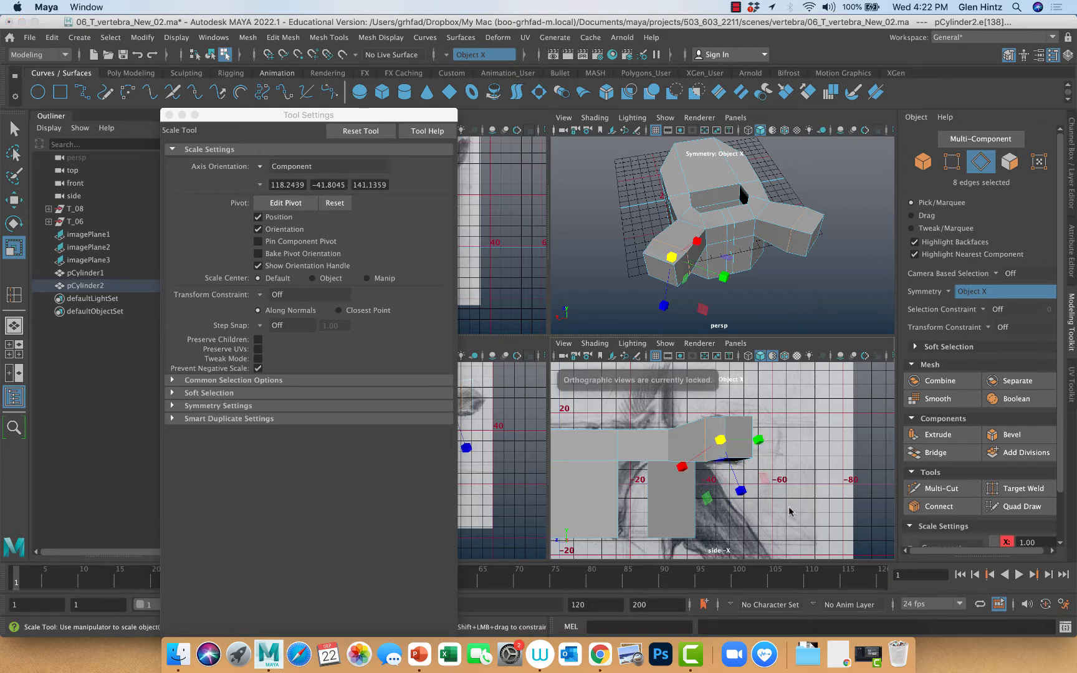
Select the outer end faces of both transverse processes
alt+drag(779, 274, 837, 312)
right_drag(793, 269, 793, 278)
click(792, 264)
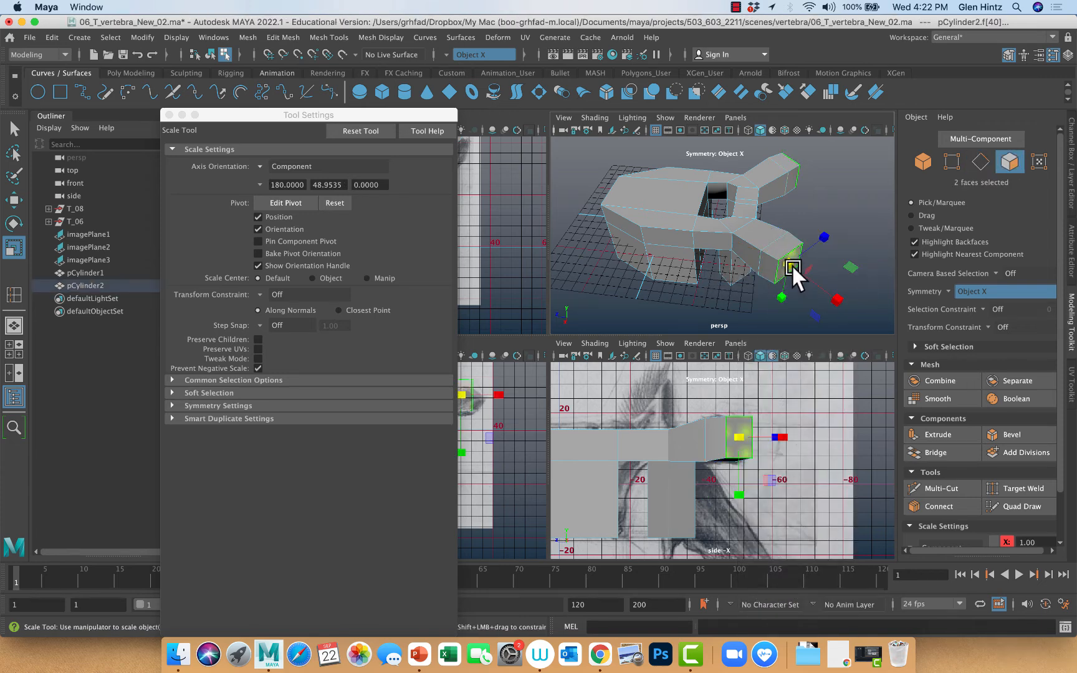
drag(792, 264, 776, 241)
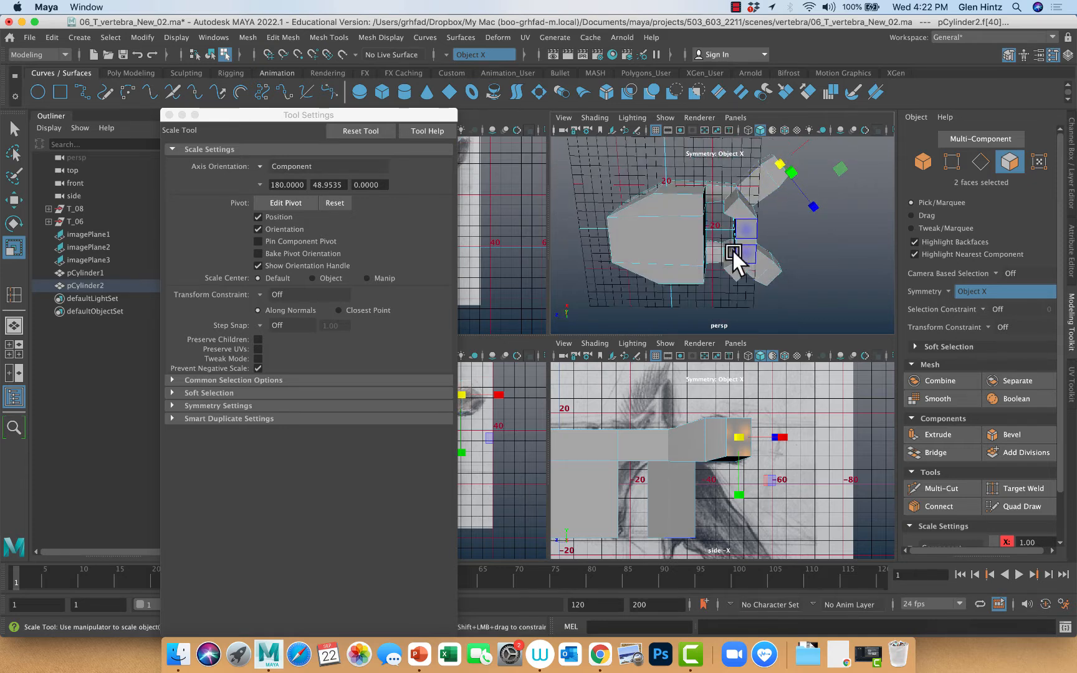
alt+right_drag(734, 258, 814, 270)
mouse_move(813, 283)
alt+mouse_down()
mouse_move(765, 291)
mouse_move(732, 325)
mouse_move(813, 291)
alt+mouse_up()
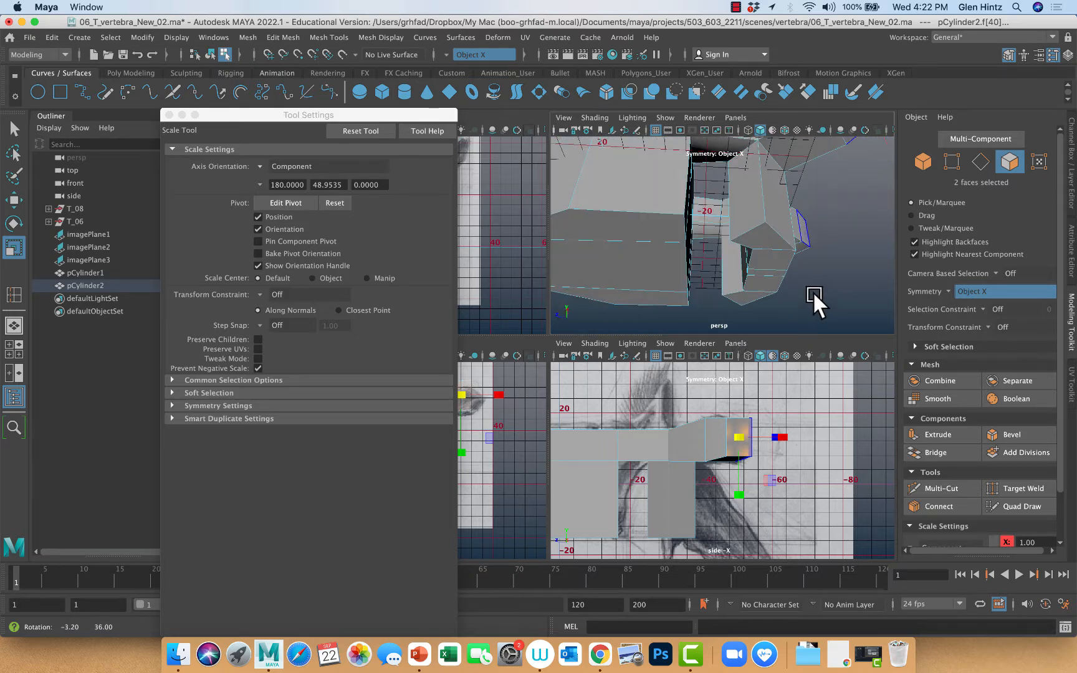
Select the lower middle corner vertices of both arch legs and set the Scale tool's axis orientation to Object
right_click(784, 238)
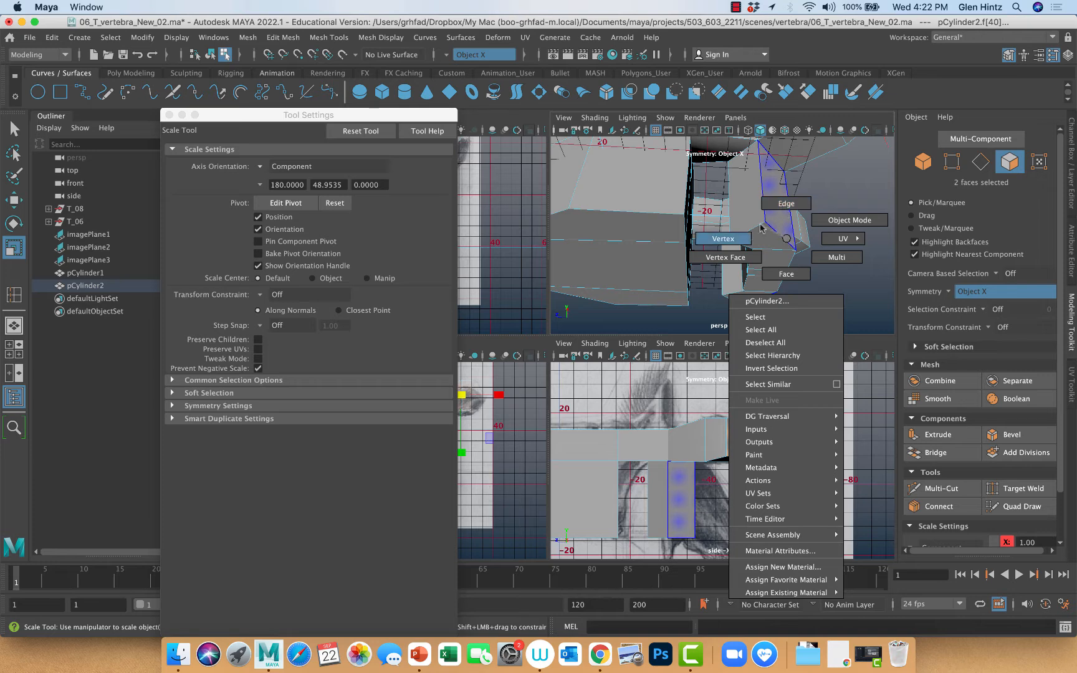
click(729, 238)
click(764, 222)
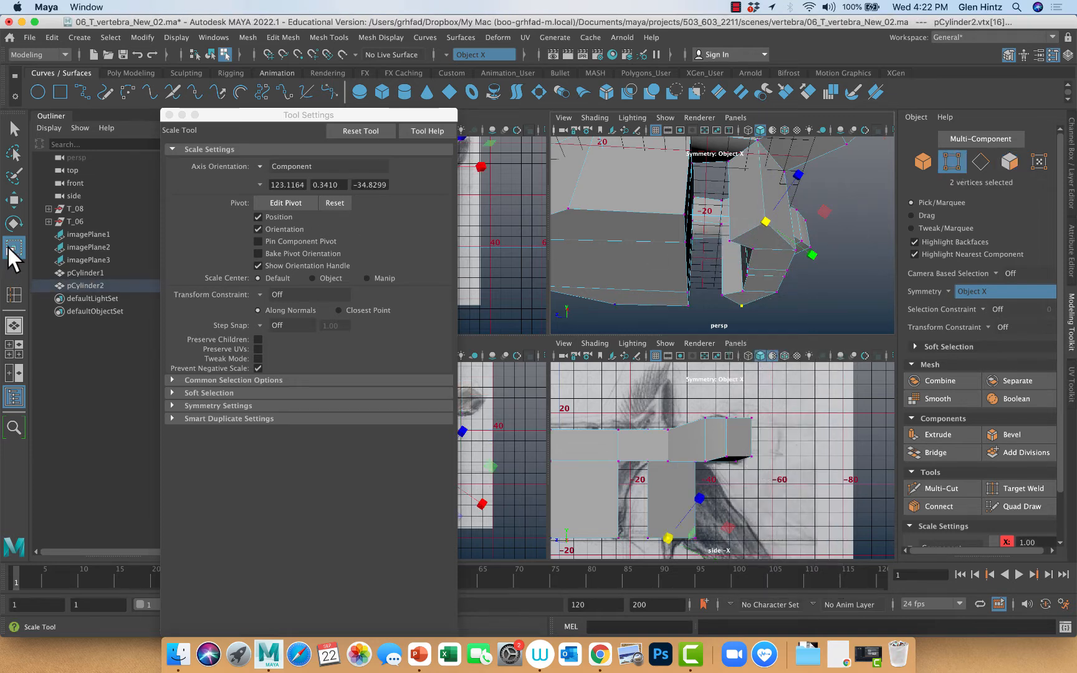
click(259, 165)
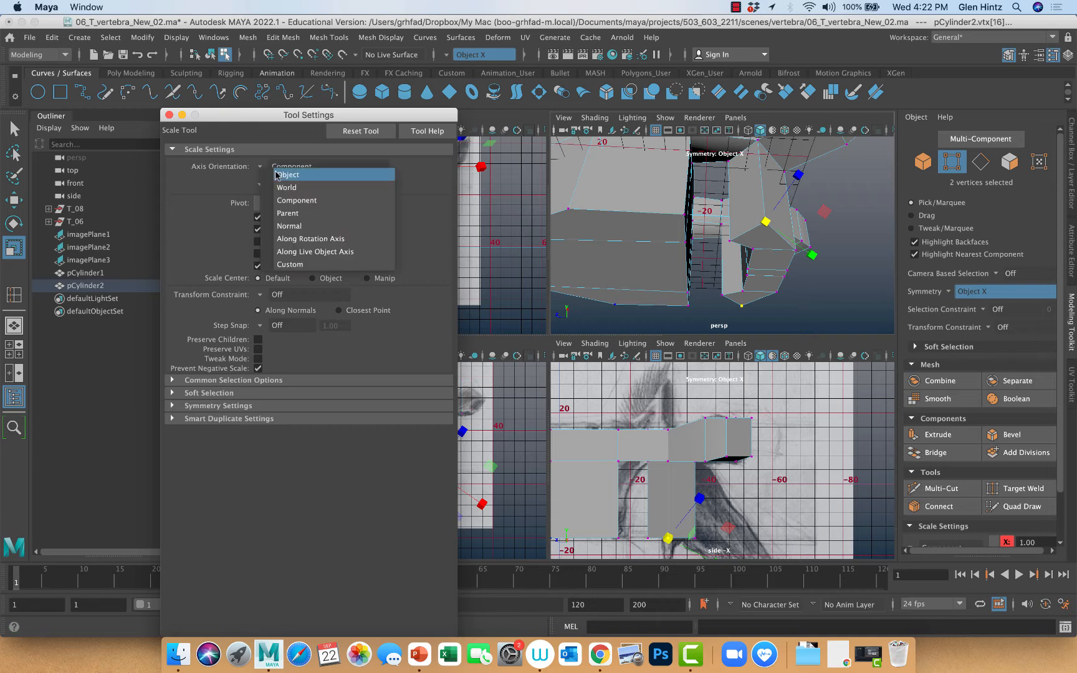
click(293, 177)
click(169, 114)
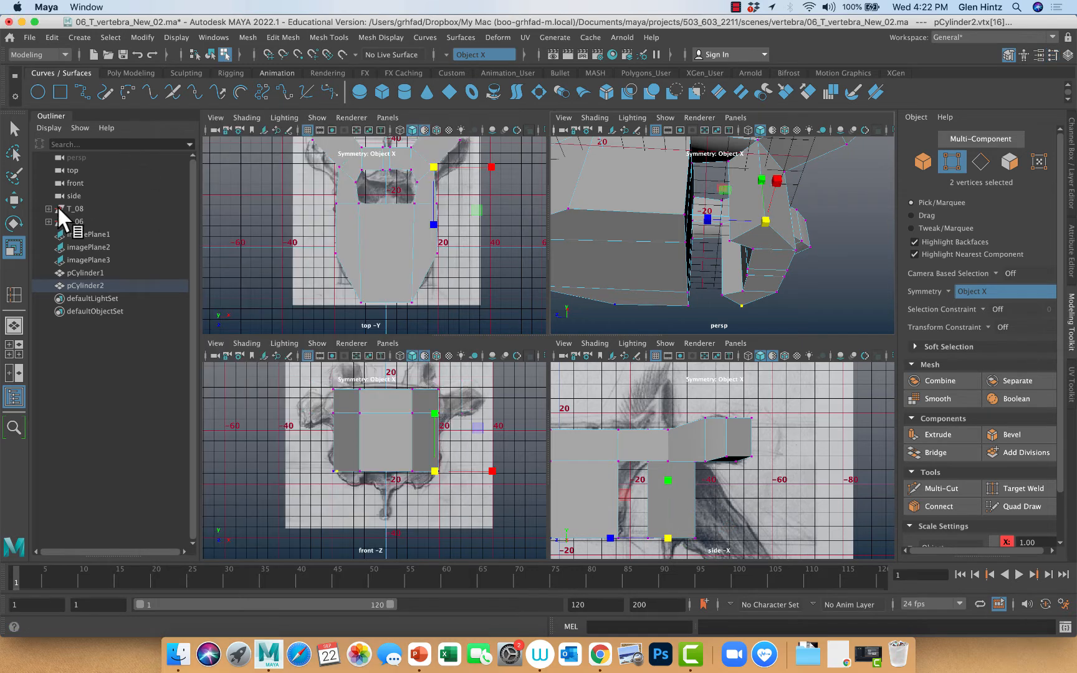
Using the Move tool with World orientation, shift the lower middle and rear corner vertices of both arch legs slightly toward the vertebral body
double_click(14, 201)
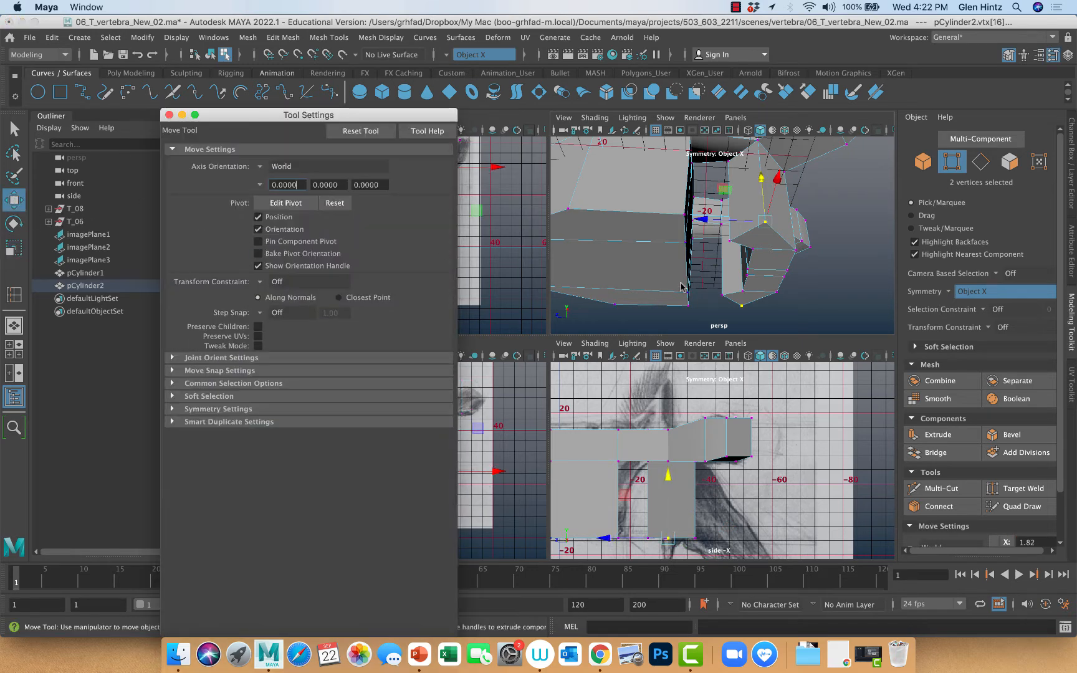
drag(704, 220, 687, 216)
click(795, 251)
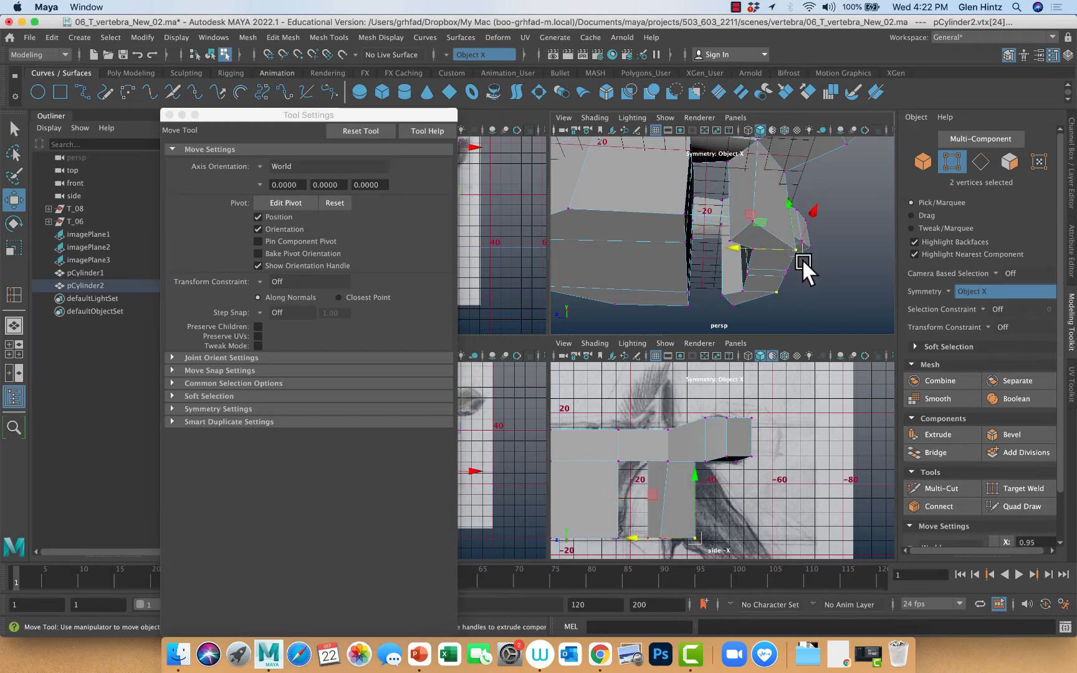
drag(737, 245, 800, 351)
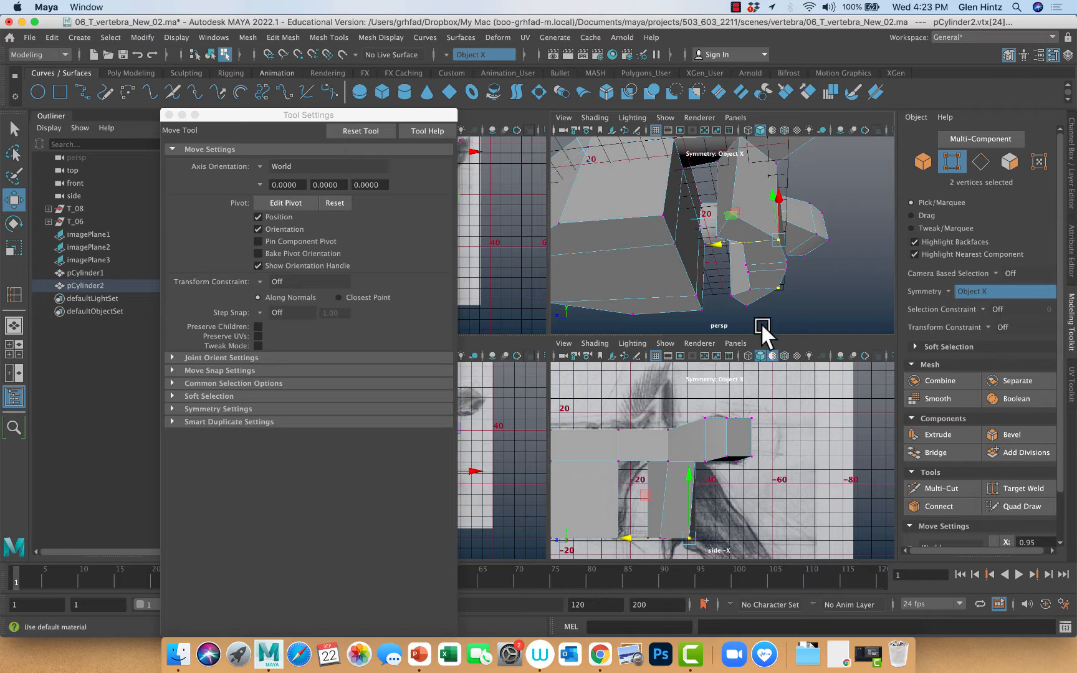
Extrude the bottom faces of both arch legs downward to lengthen them into inferior processes
right_click(742, 241)
right_drag(750, 272, 747, 276)
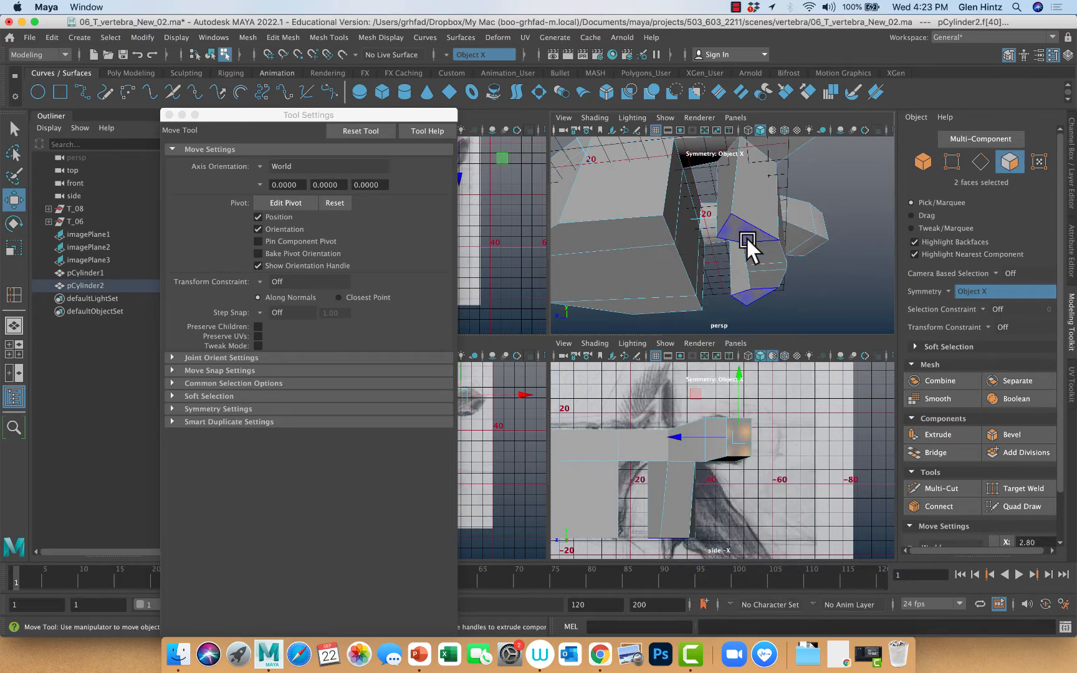
click(743, 233)
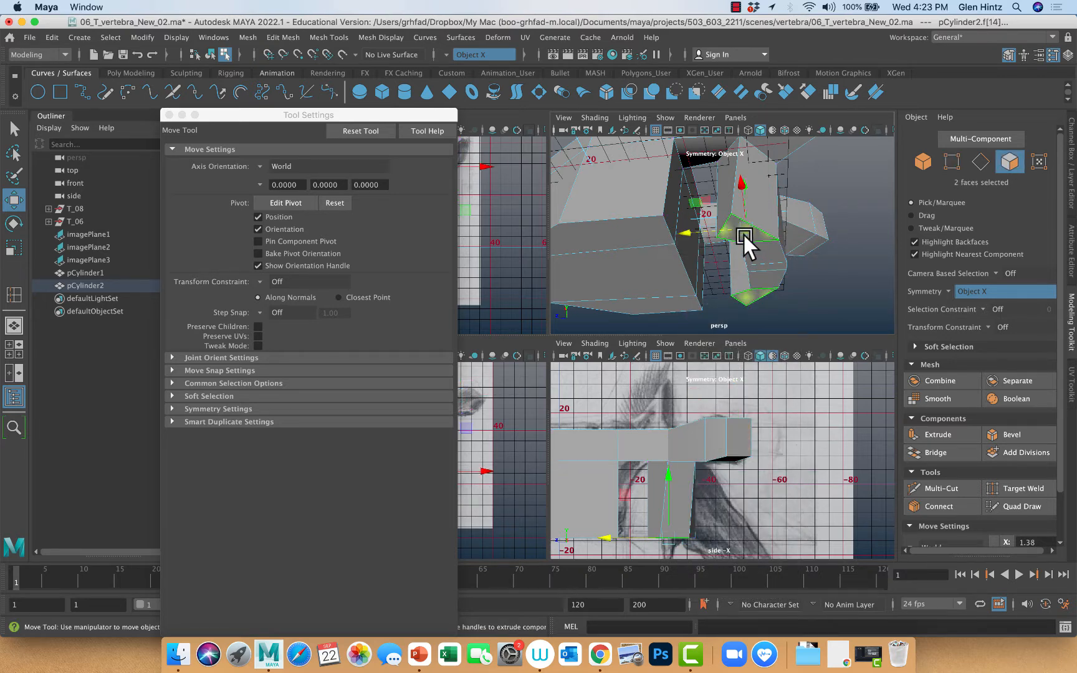
key(ctrl+e)
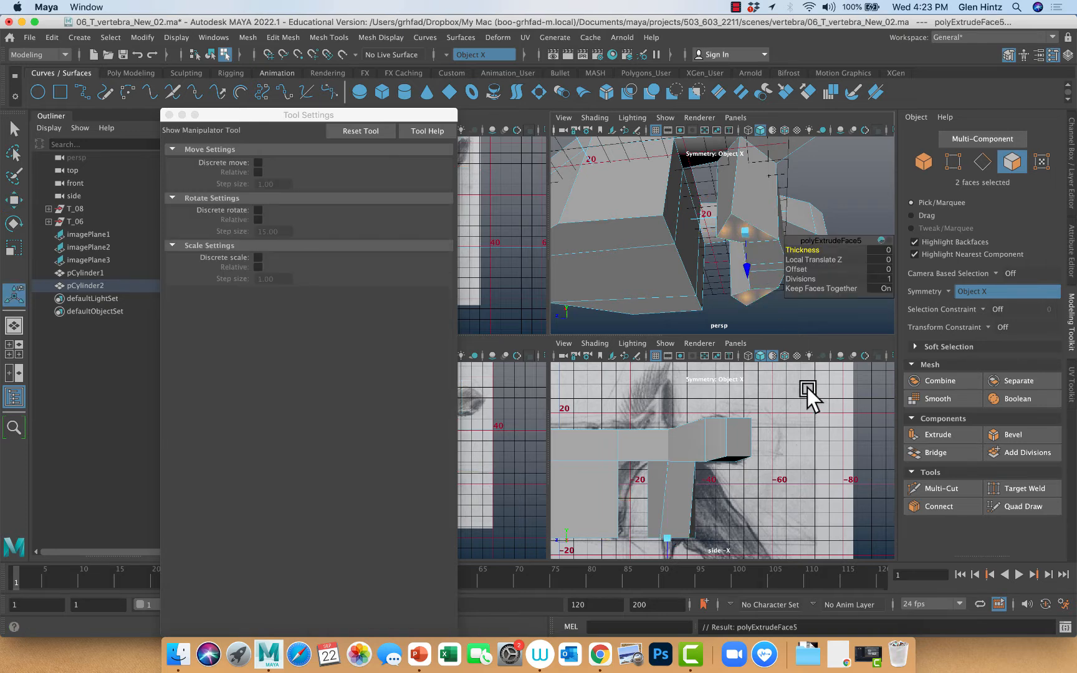
alt+middle_drag(794, 455, 788, 379)
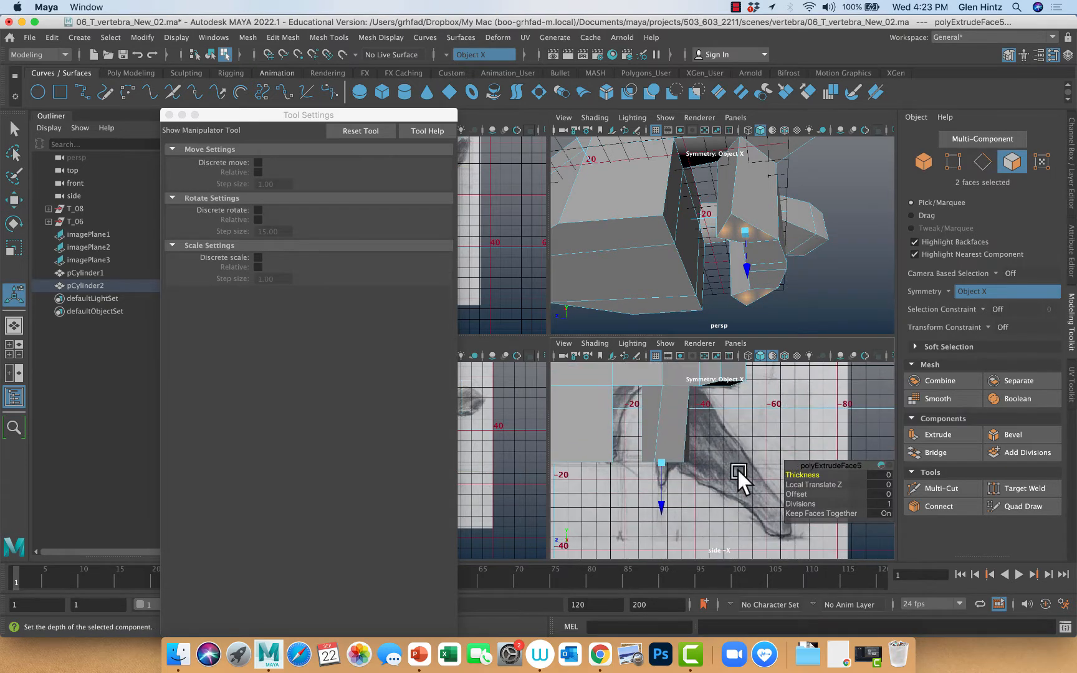
drag(663, 508, 660, 534)
Scale the extruded bottom faces of both legs to just over half their front-to-back depth to taper them
key(r)
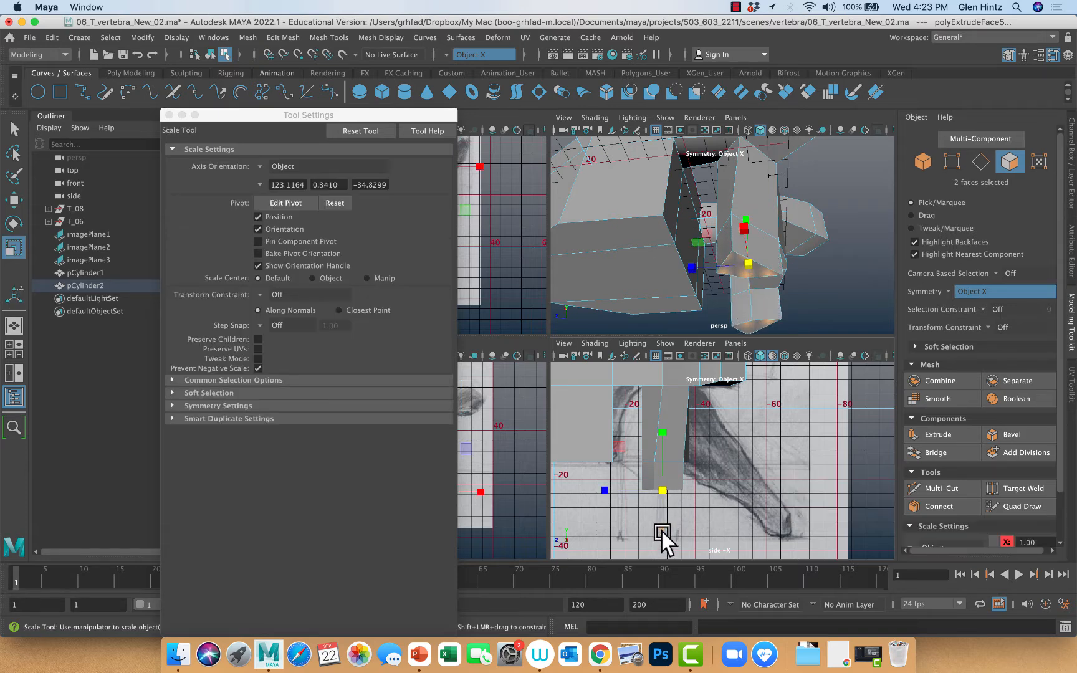
drag(607, 491, 613, 497)
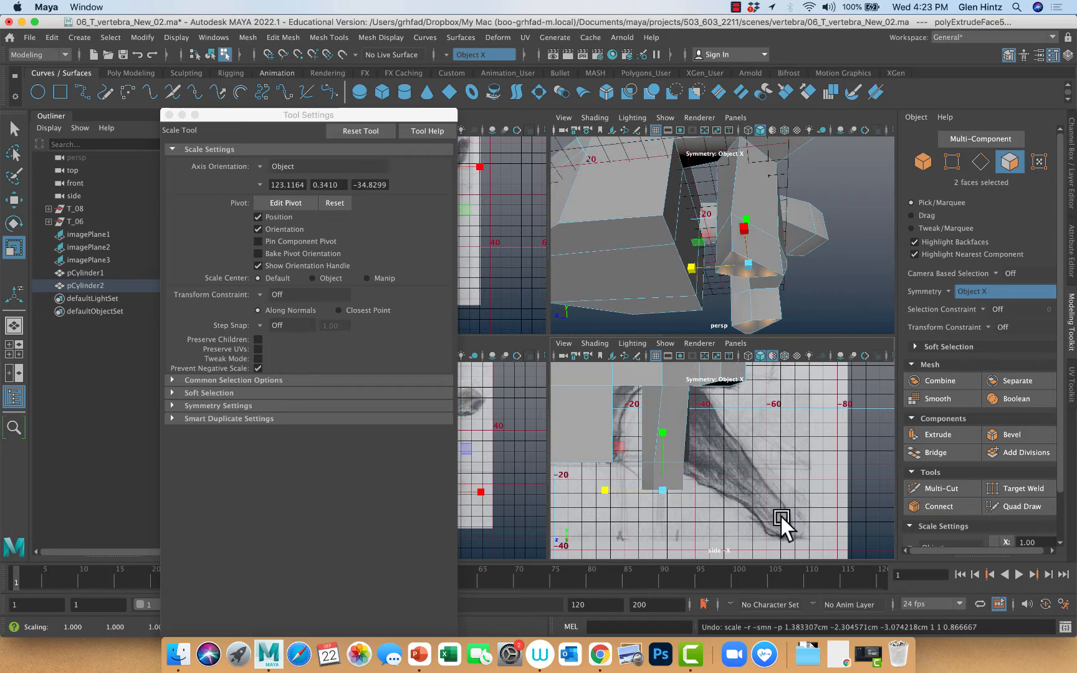
click(740, 265)
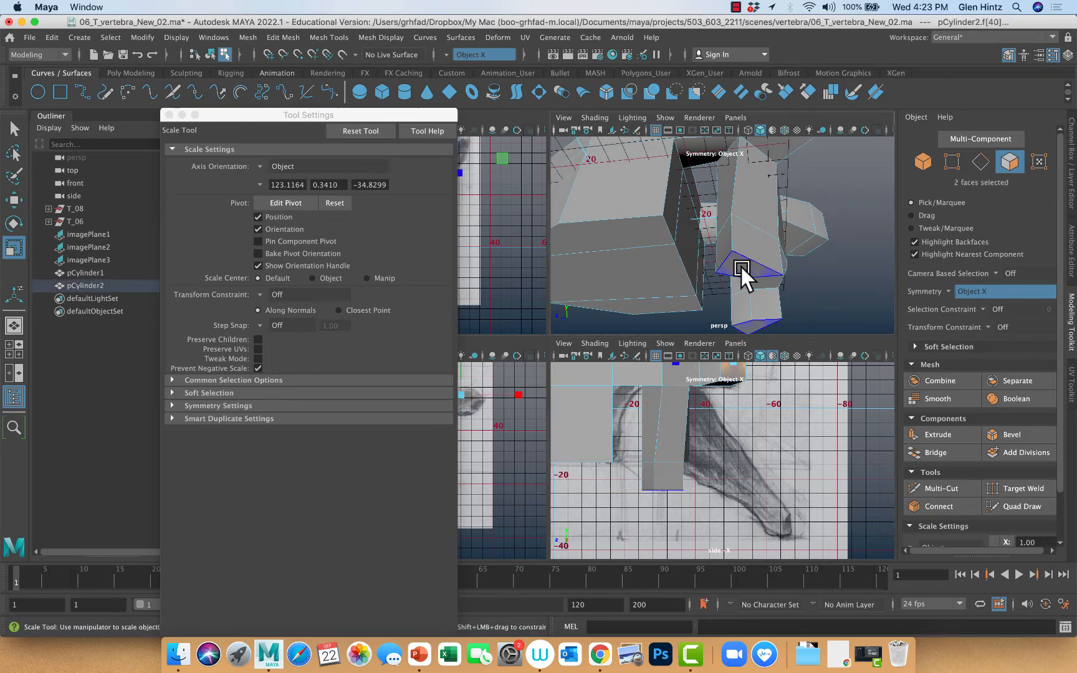
click(740, 266)
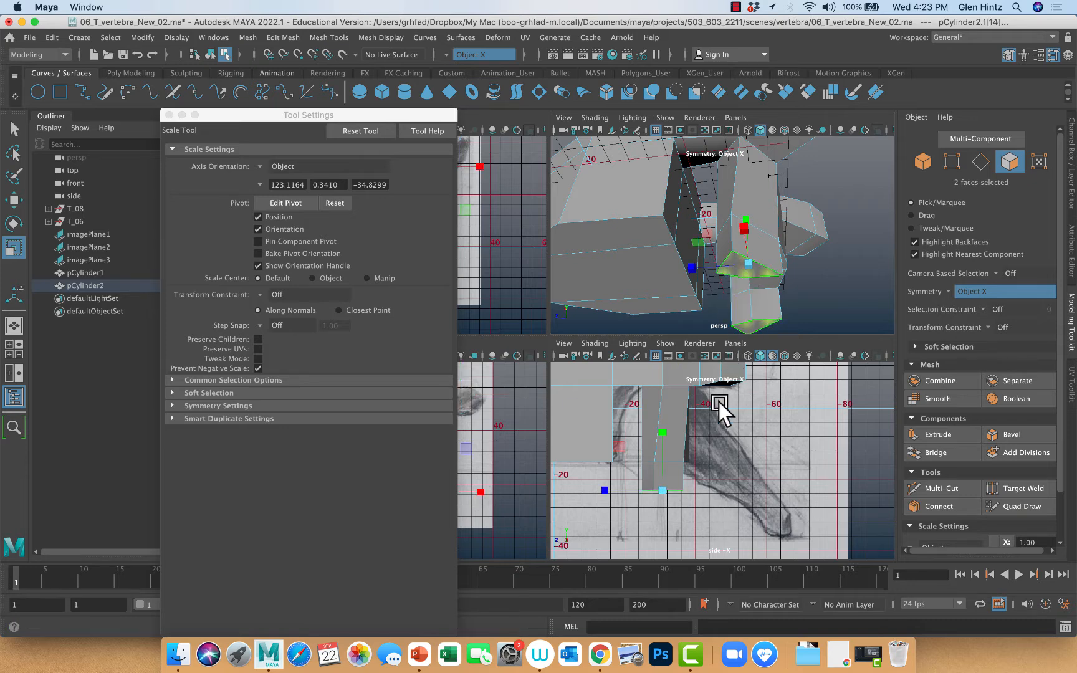
drag(607, 487, 625, 492)
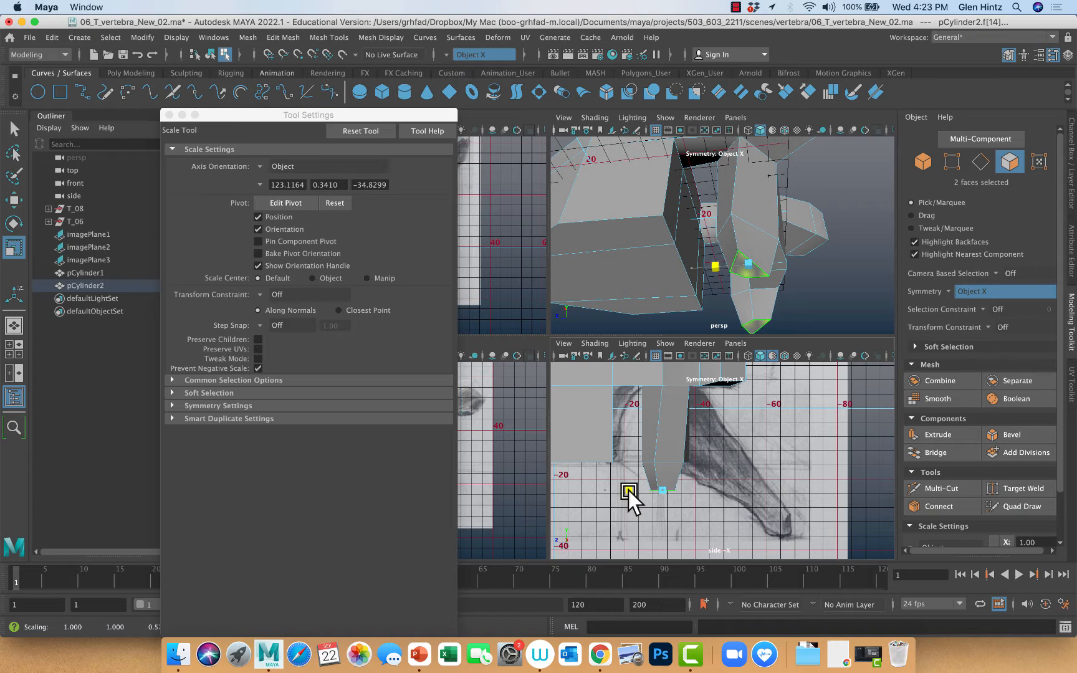
Move the tapered bottom faces of both legs slightly forward toward the vertebral body
key(w)
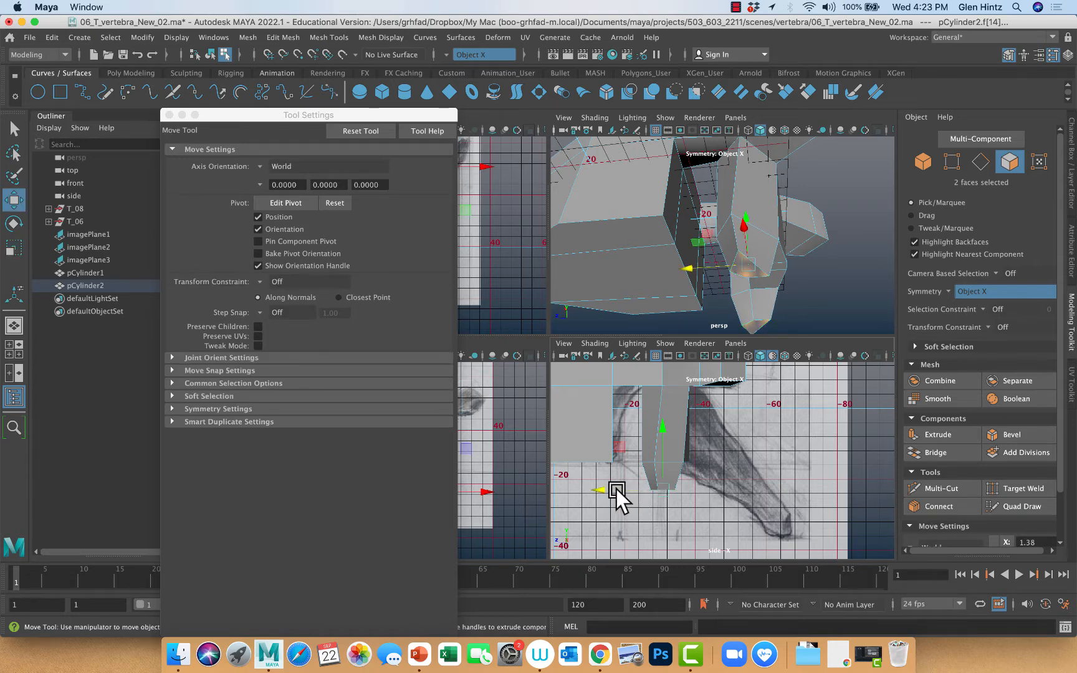
click(616, 489)
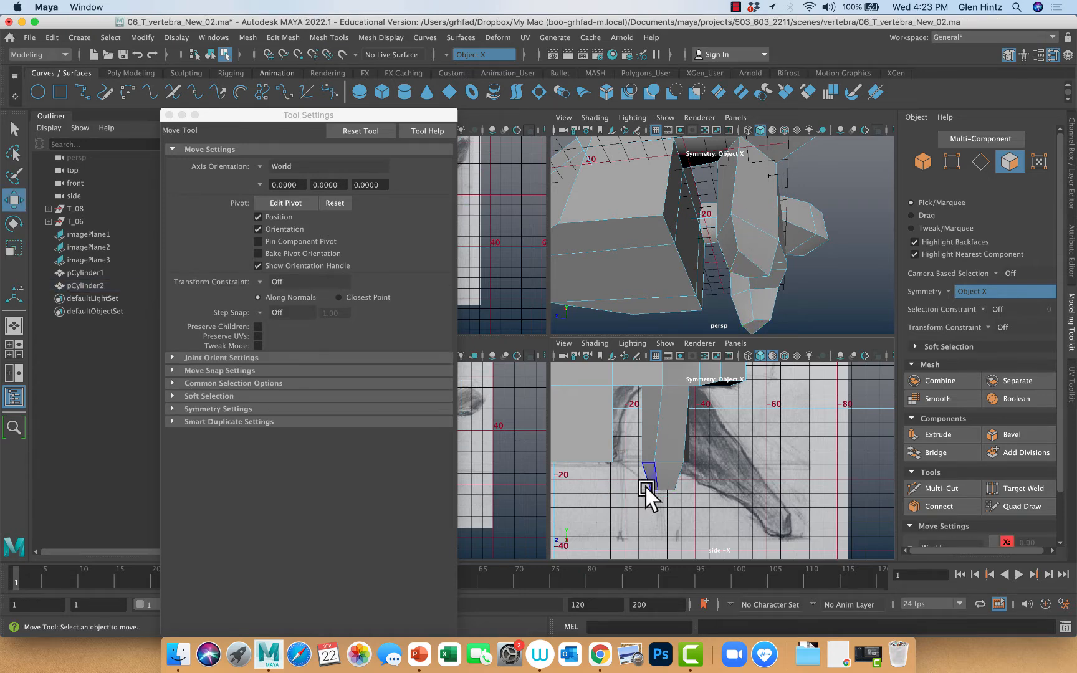
click(741, 258)
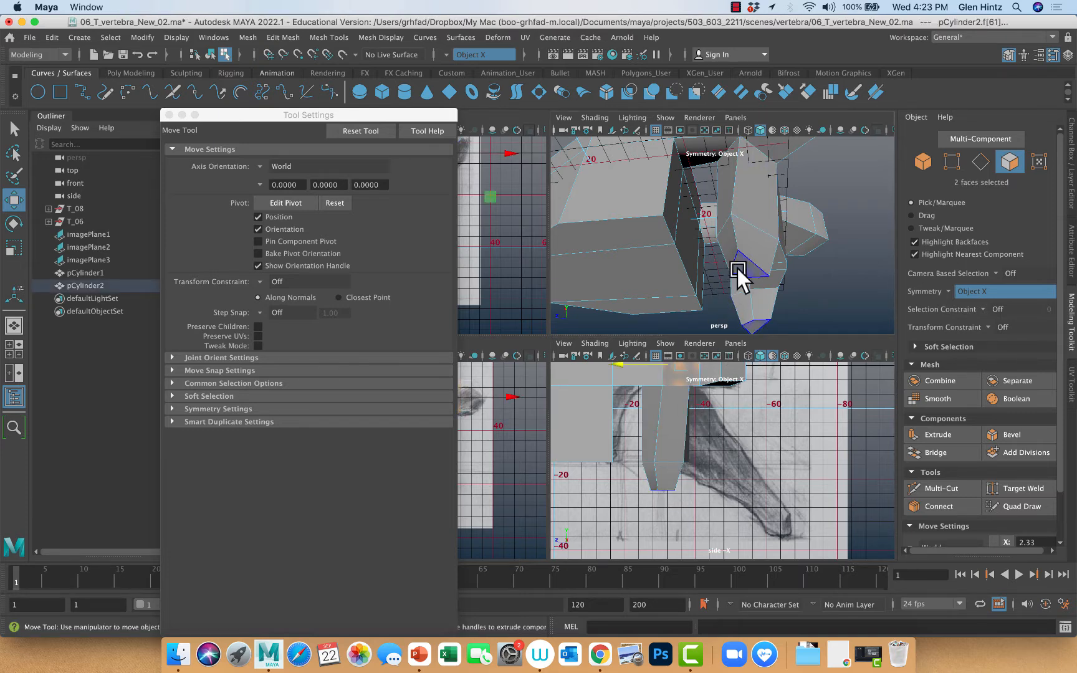
click(661, 476)
drag(611, 485, 594, 487)
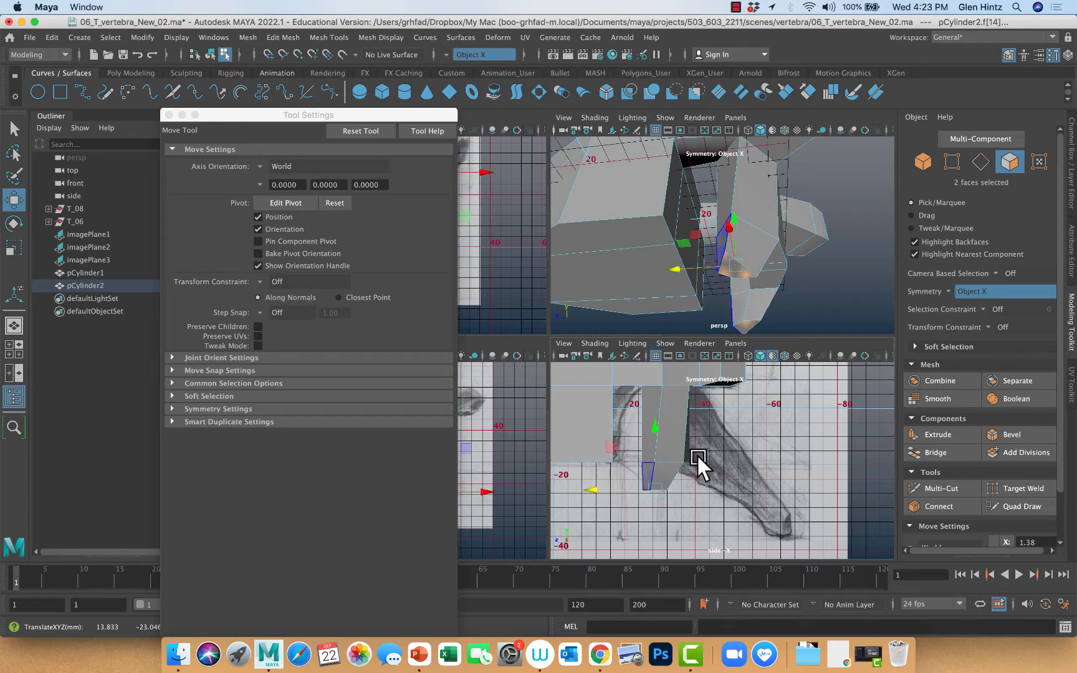
alt+drag(798, 415, 776, 408)
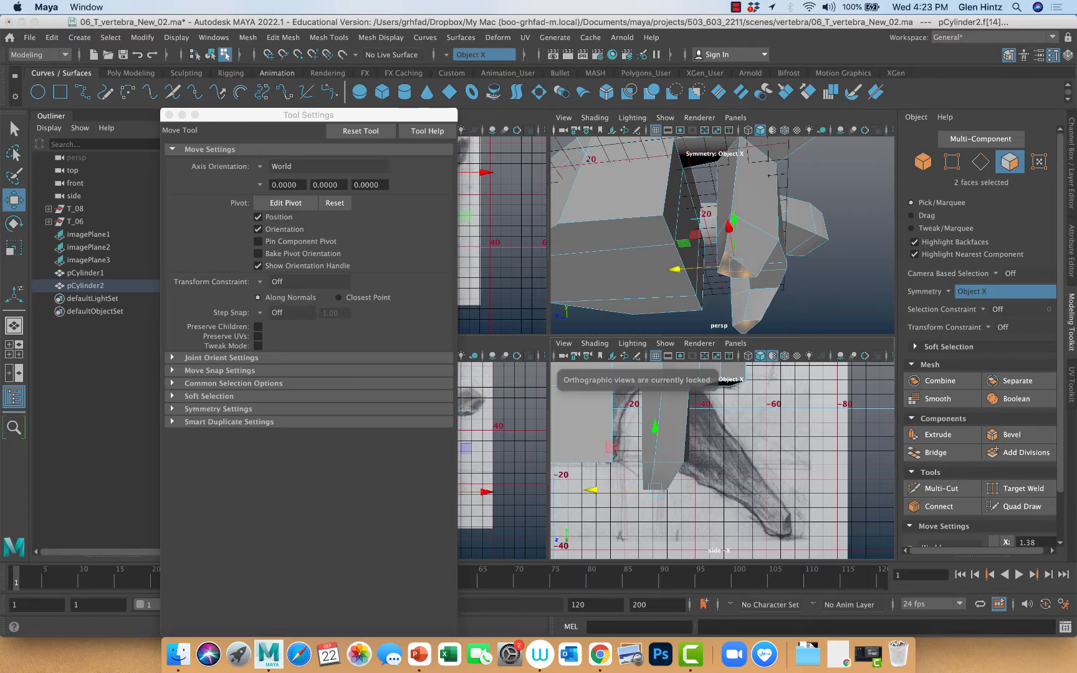
Turn off the Object X modeling symmetry
alt+drag(774, 216, 832, 251)
ctrl+right_click(835, 256)
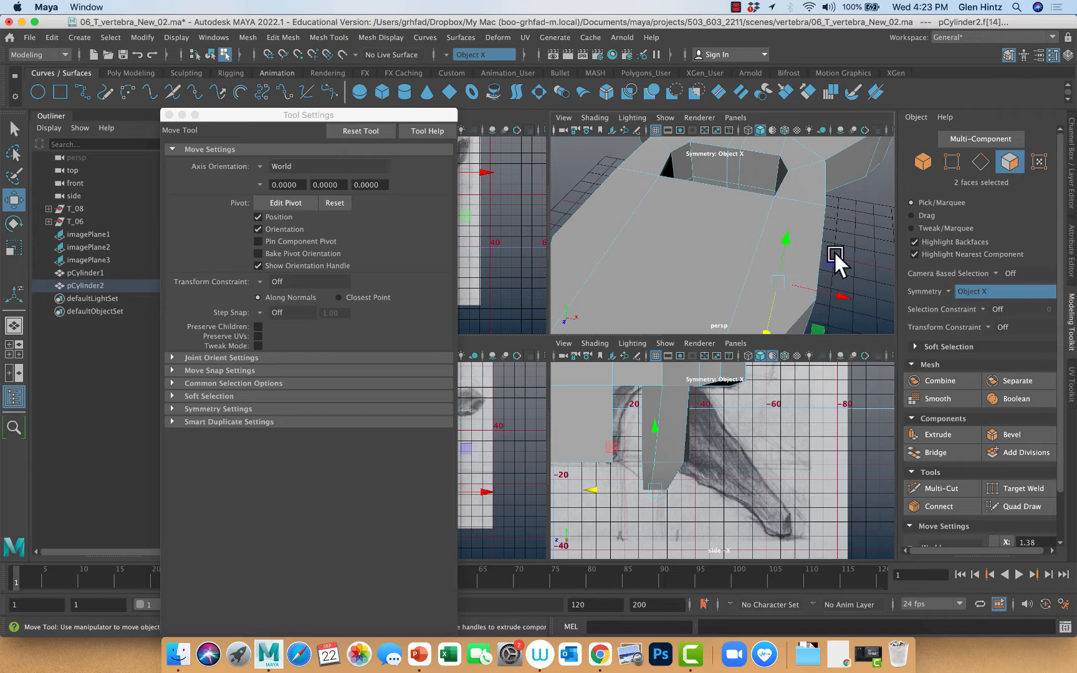
alt+right_drag(832, 250, 788, 240)
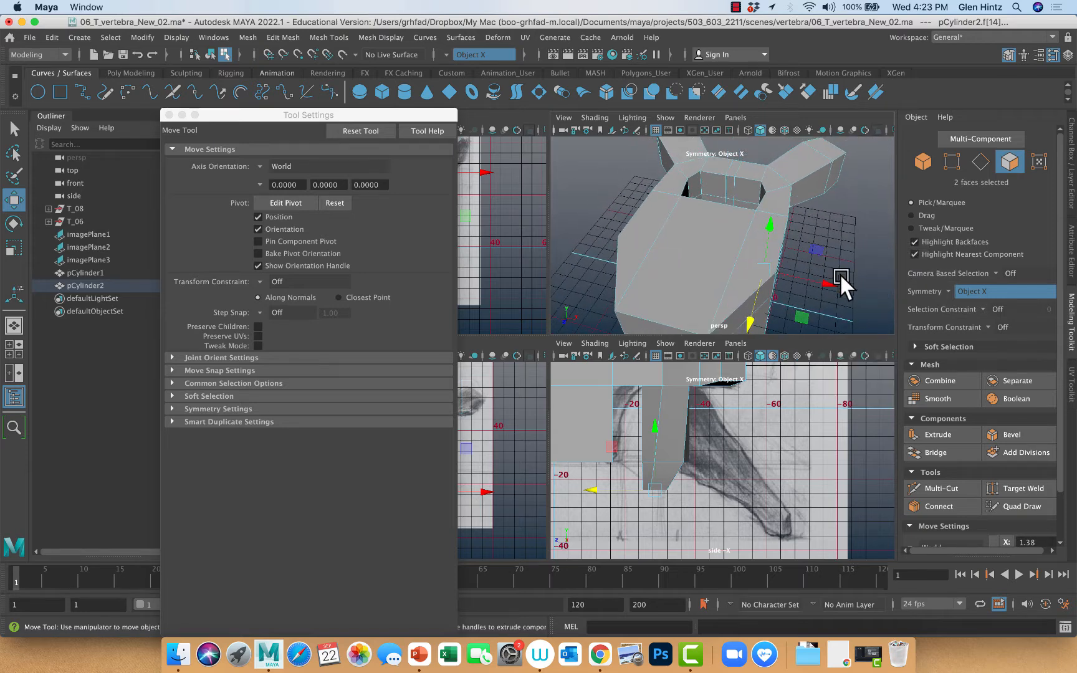
mouse_move(839, 272)
alt+mouse_down()
mouse_move(827, 231)
mouse_move(807, 241)
mouse_move(805, 270)
mouse_move(829, 260)
mouse_move(829, 244)
mouse_move(805, 240)
mouse_move(831, 260)
alt+mouse_up()
click(959, 486)
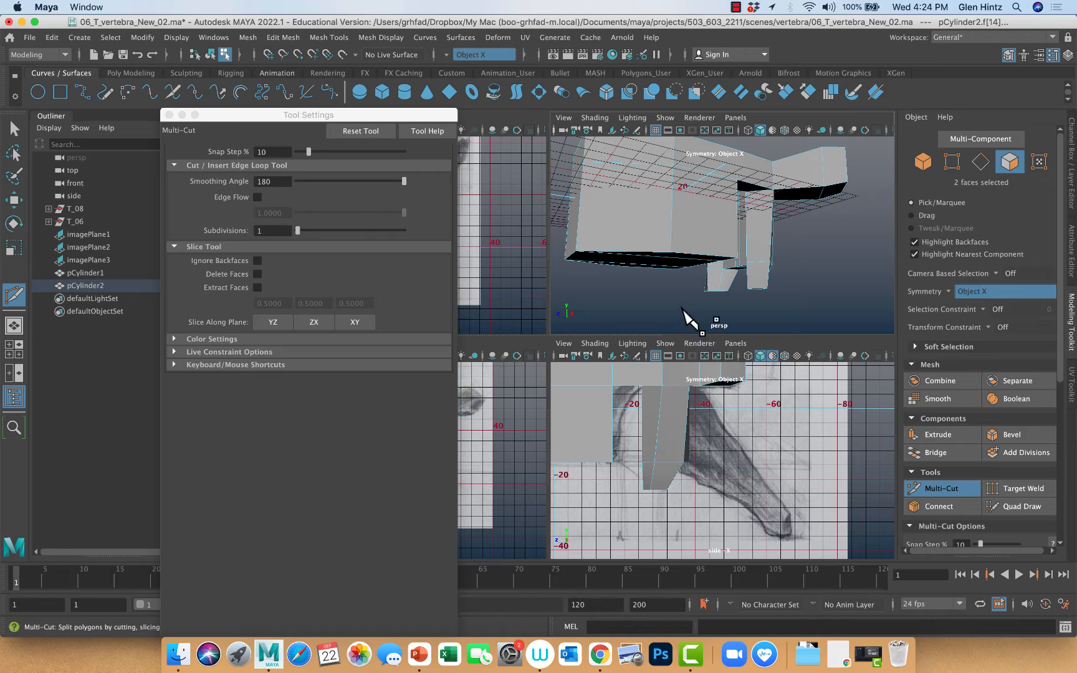
alt+drag(673, 298, 721, 334)
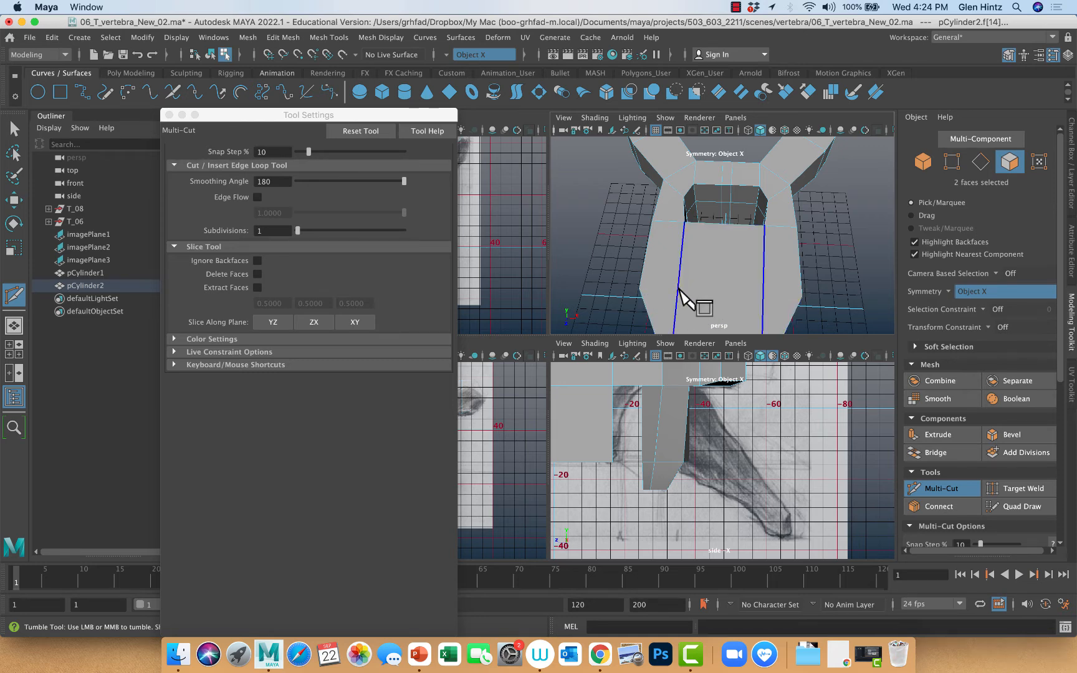
click(955, 487)
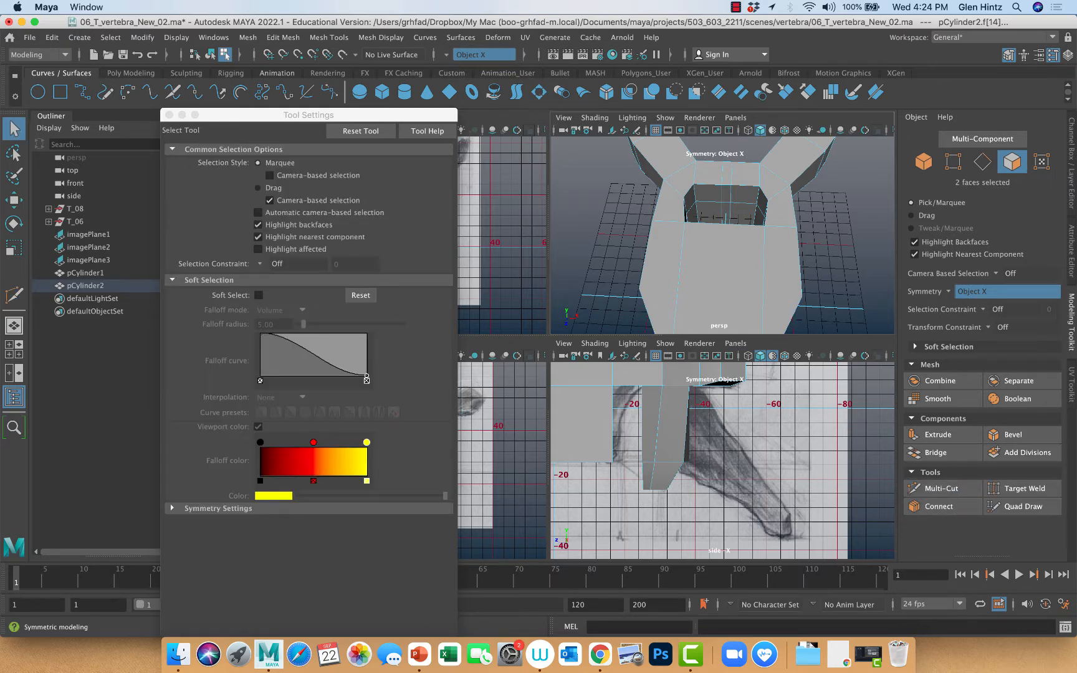
click(447, 53)
click(466, 64)
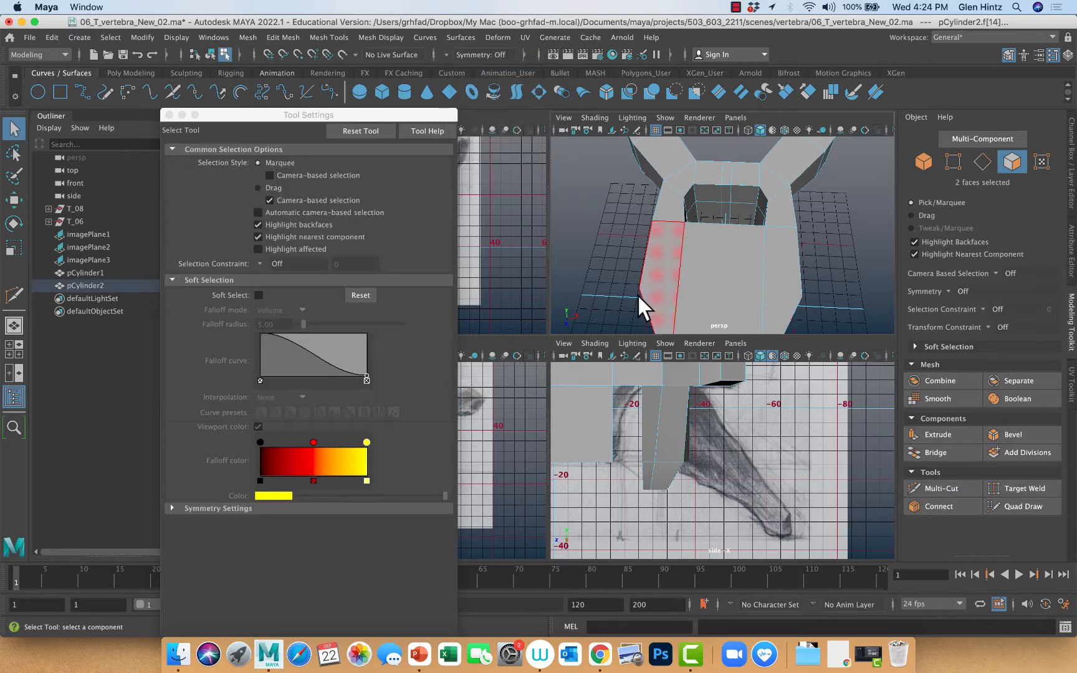
Multi-Cut straight edges across the vertebral body's top and underside, joining the widest corners on its two sides
click(944, 489)
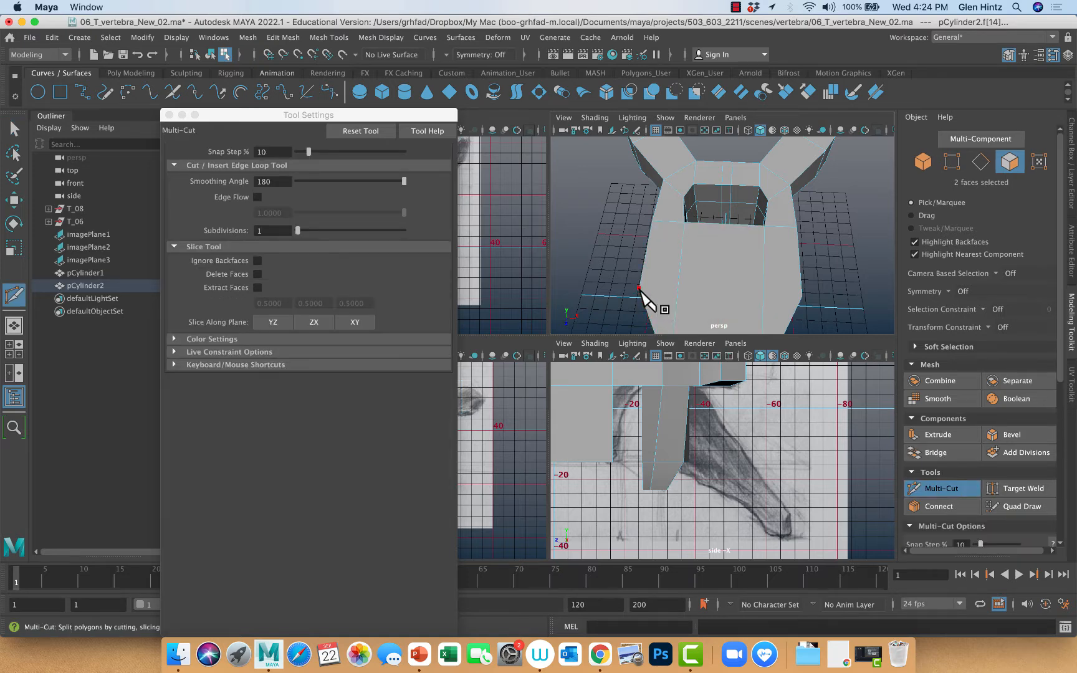
click(639, 288)
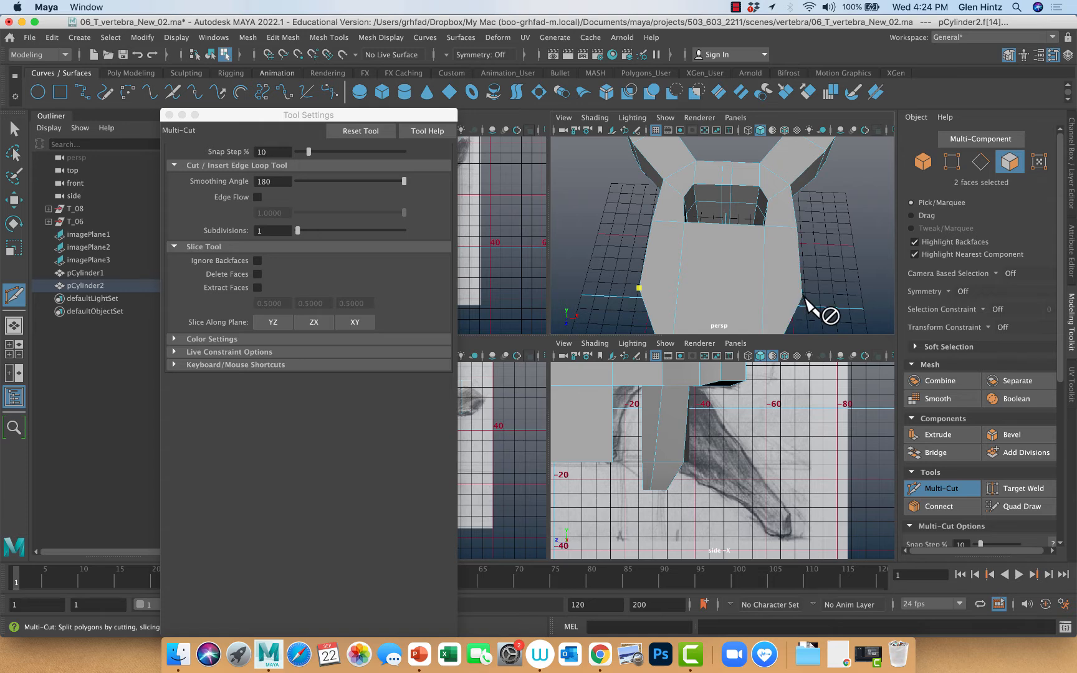
click(802, 297)
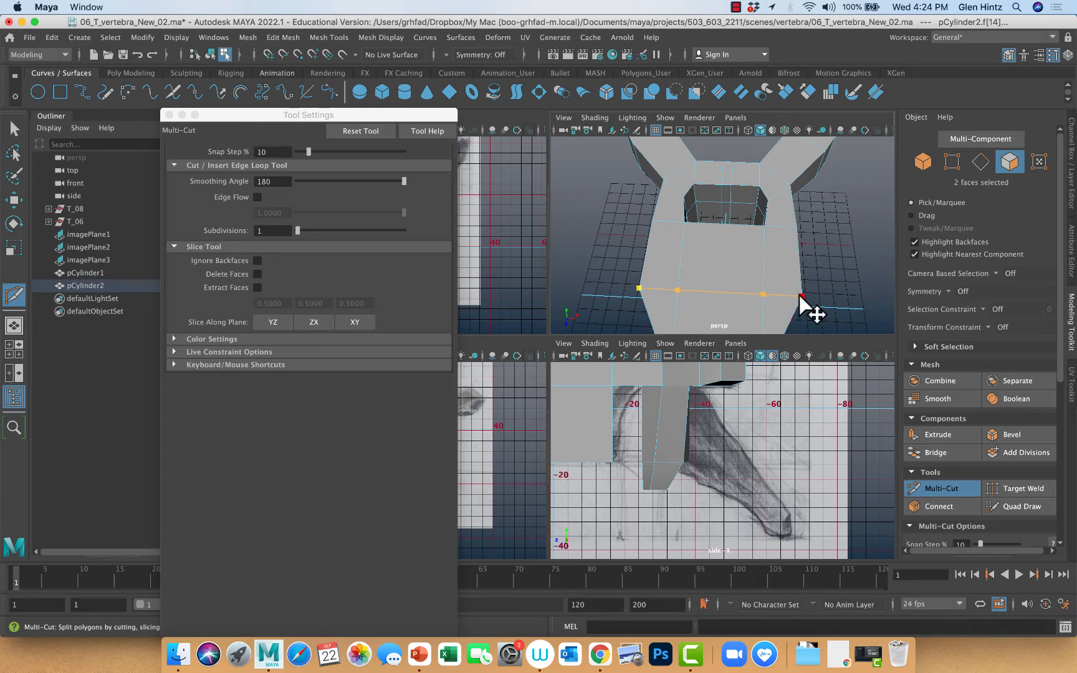
key(Return)
alt+drag(831, 302, 790, 288)
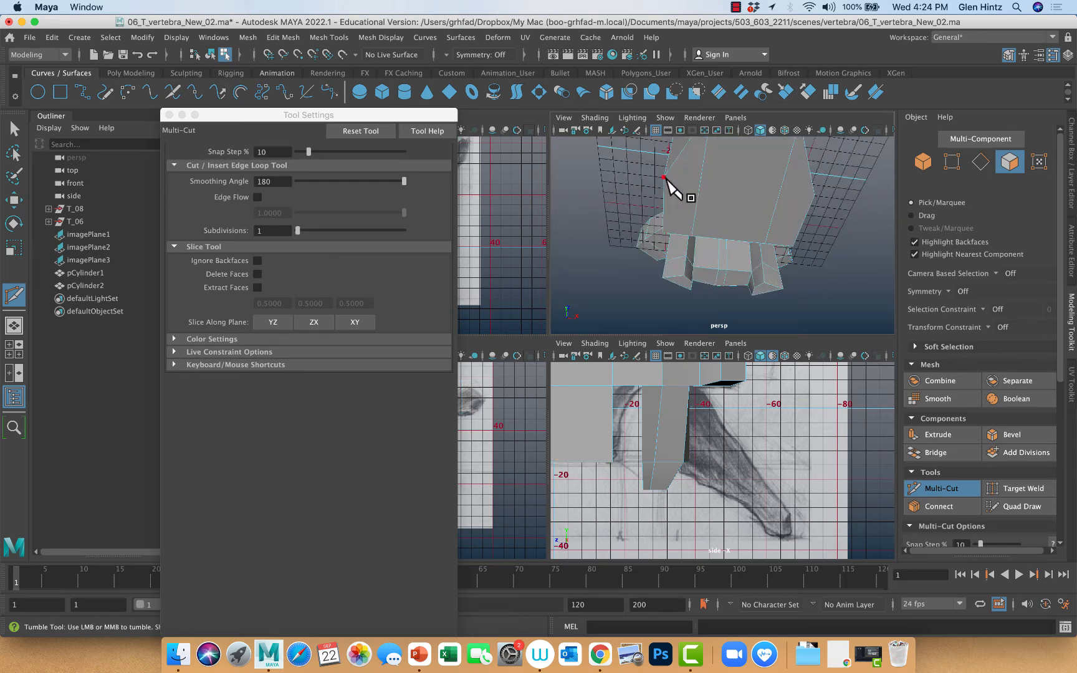
click(664, 177)
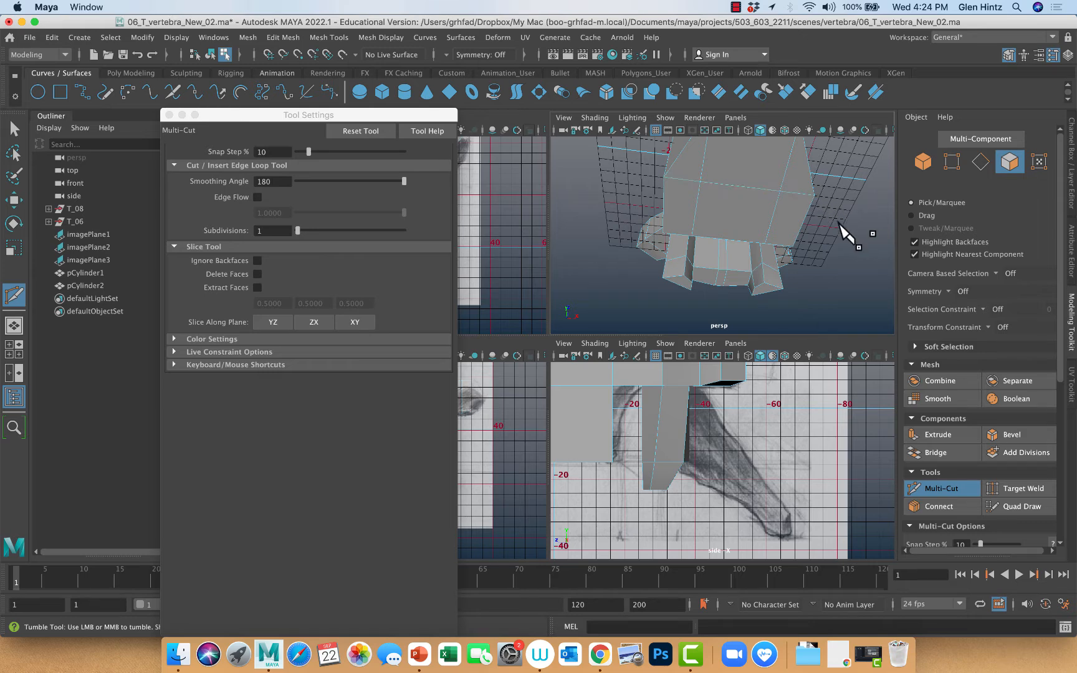
Cut a vertical edge down the center of the vertebral body's front face, from its top edge to its bottom edge
alt+drag(839, 225, 802, 257)
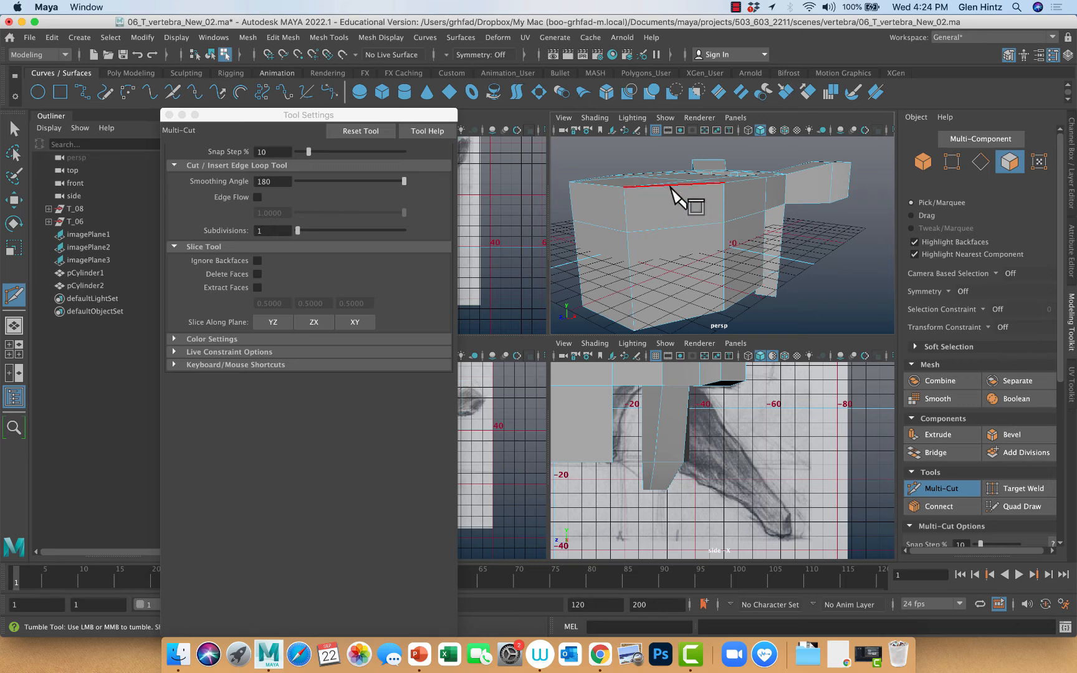
click(672, 186)
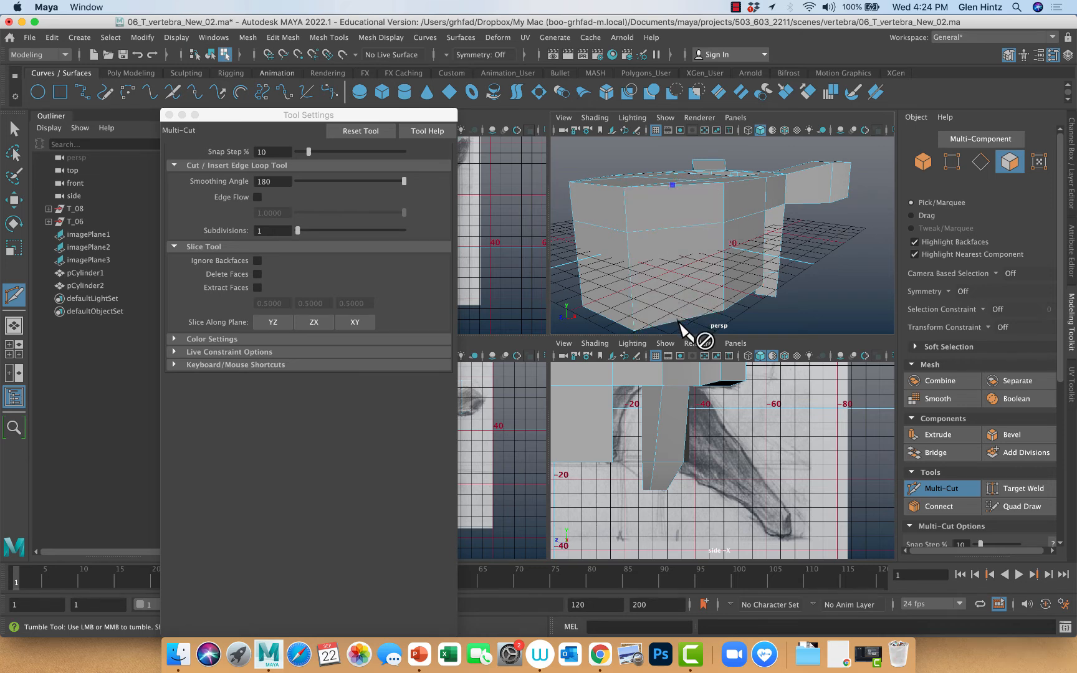
click(681, 321)
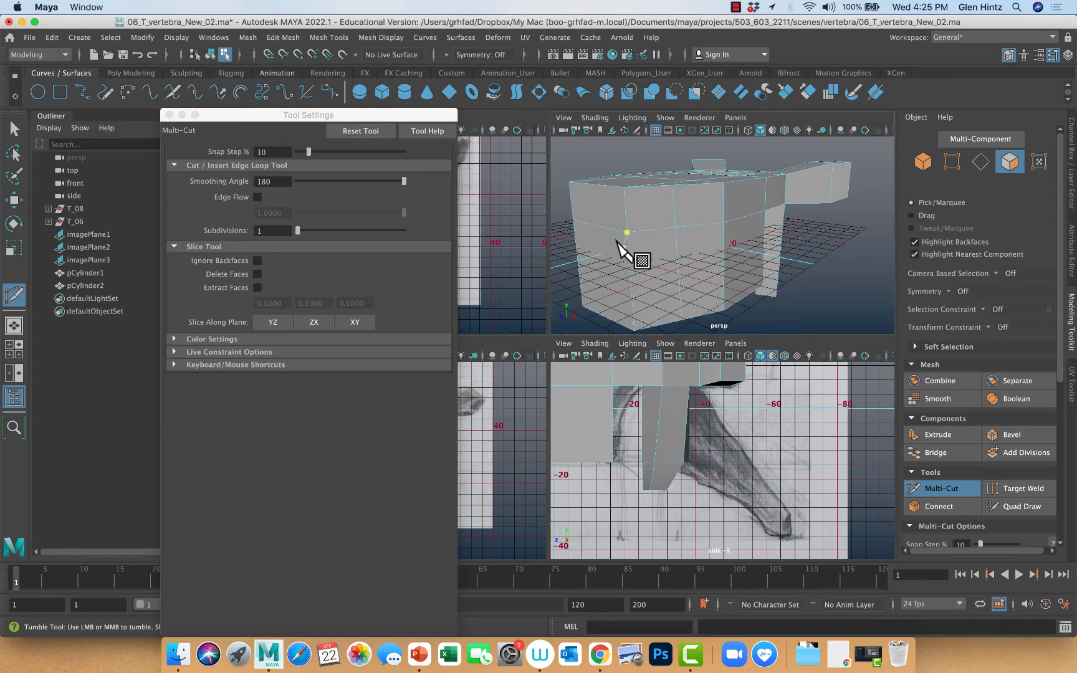
Cut a matching vertical edge down the middle of the vertebral body's opposite angled front-side face, from its top edge to its bottom edge
alt+drag(628, 250, 695, 252)
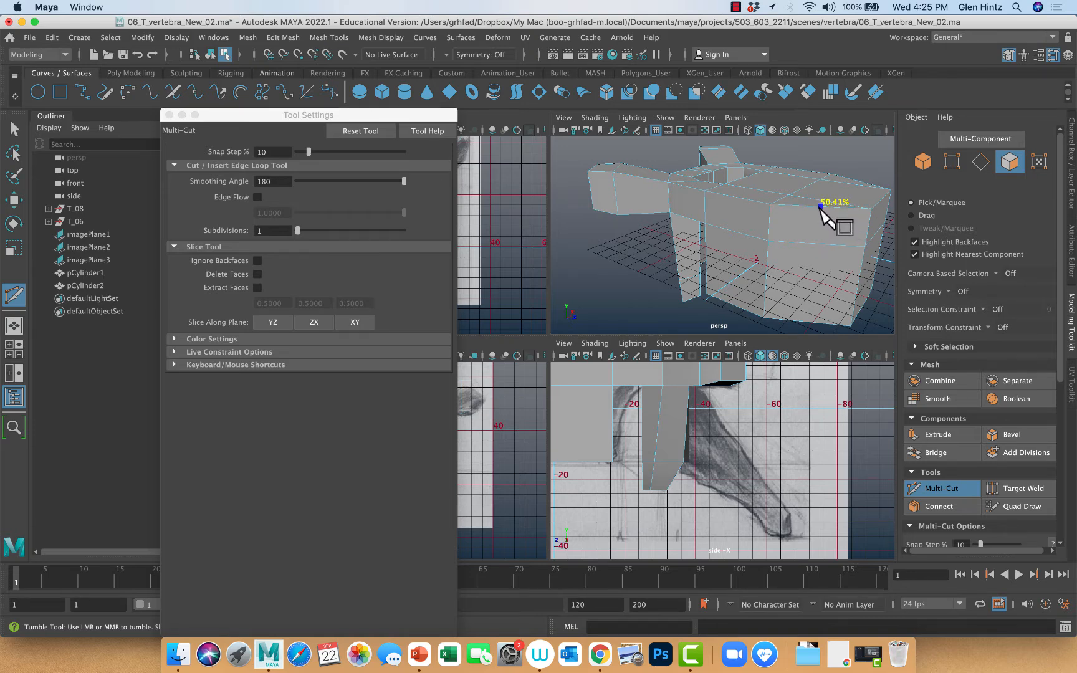
click(820, 207)
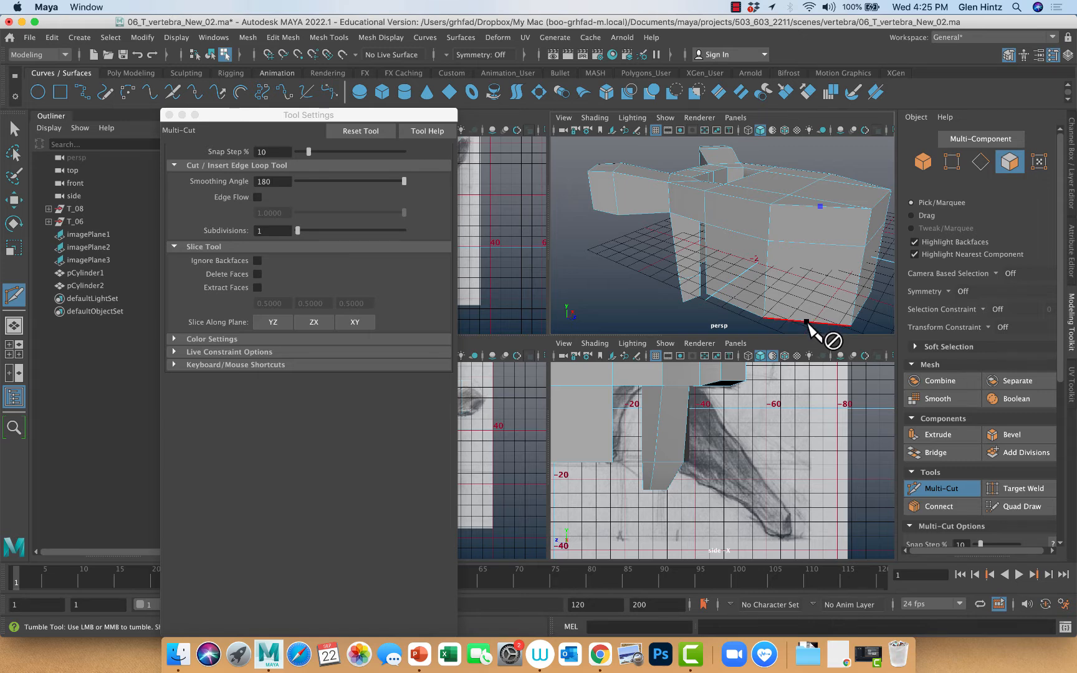
click(808, 321)
alt+drag(871, 312, 813, 317)
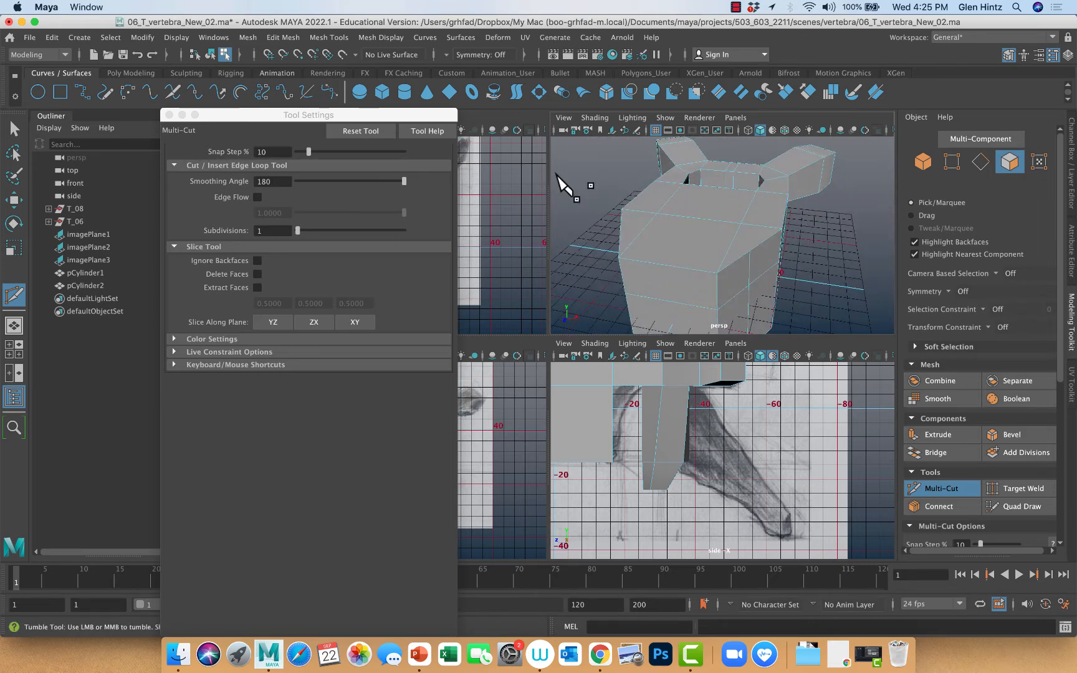
Turn on Object X symmetry and move the new vertical edges on both angled faces slightly outward, using the Component axis orientation
click(446, 53)
click(474, 76)
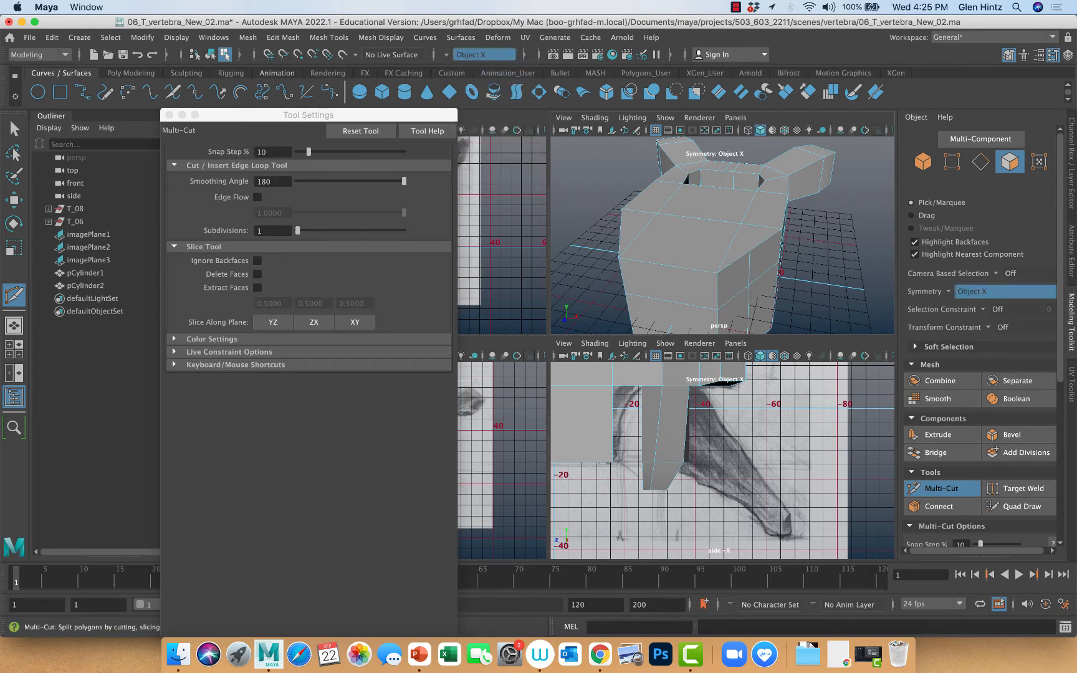
click(14, 129)
right_drag(746, 279, 751, 267)
click(748, 265)
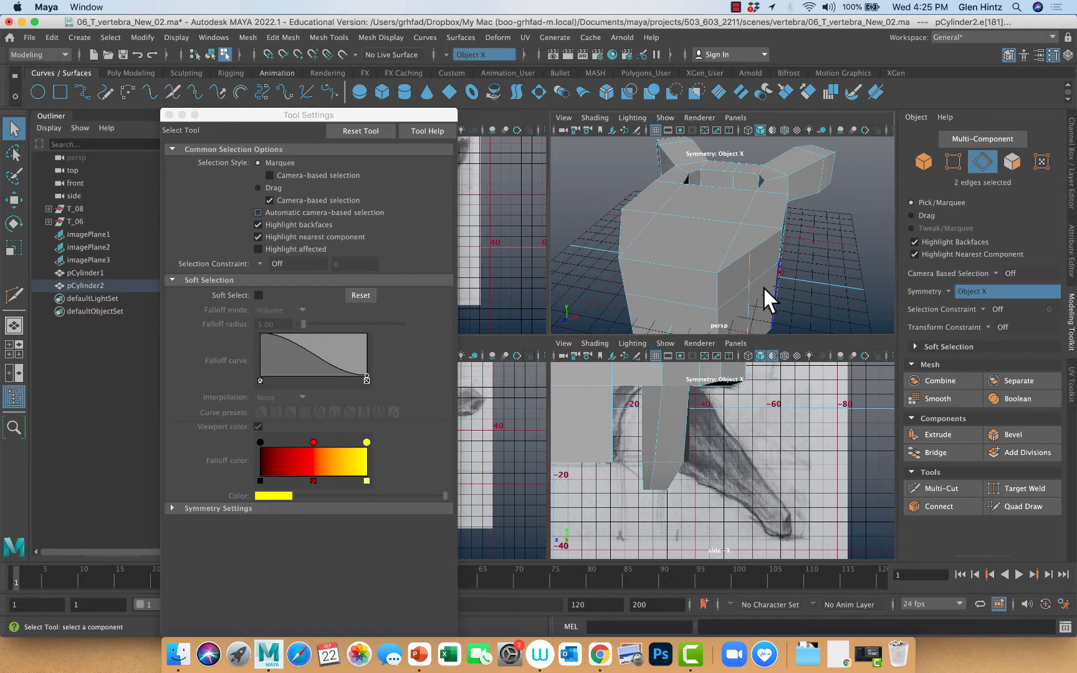
alt+middle_drag(766, 289, 763, 246)
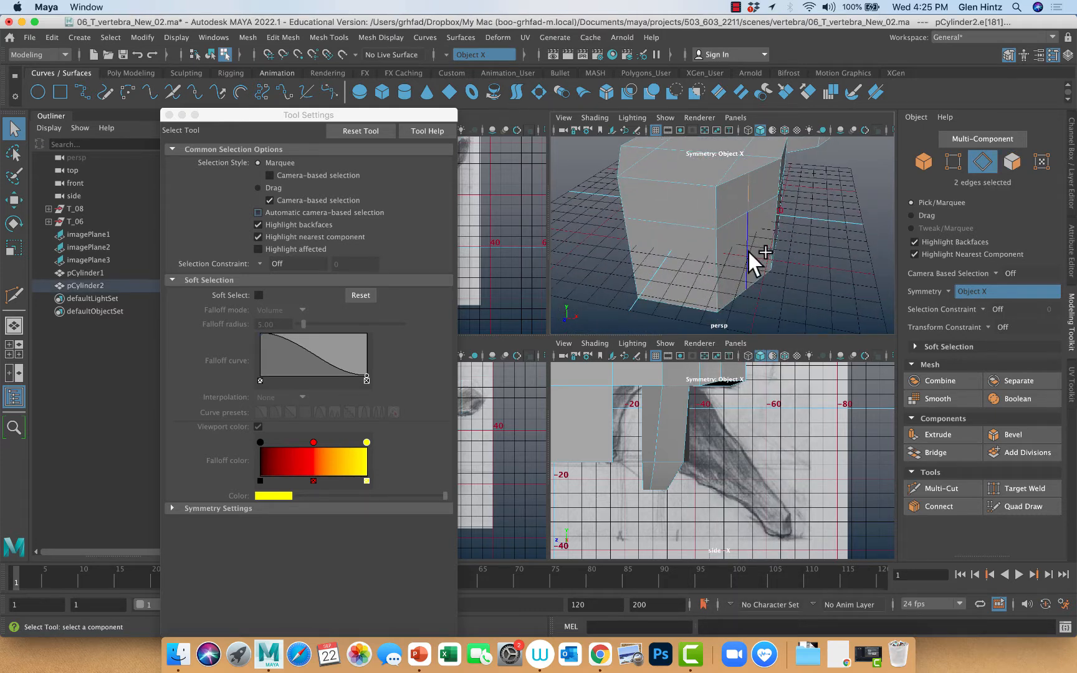
shift+click(747, 250)
alt+drag(779, 277, 761, 256)
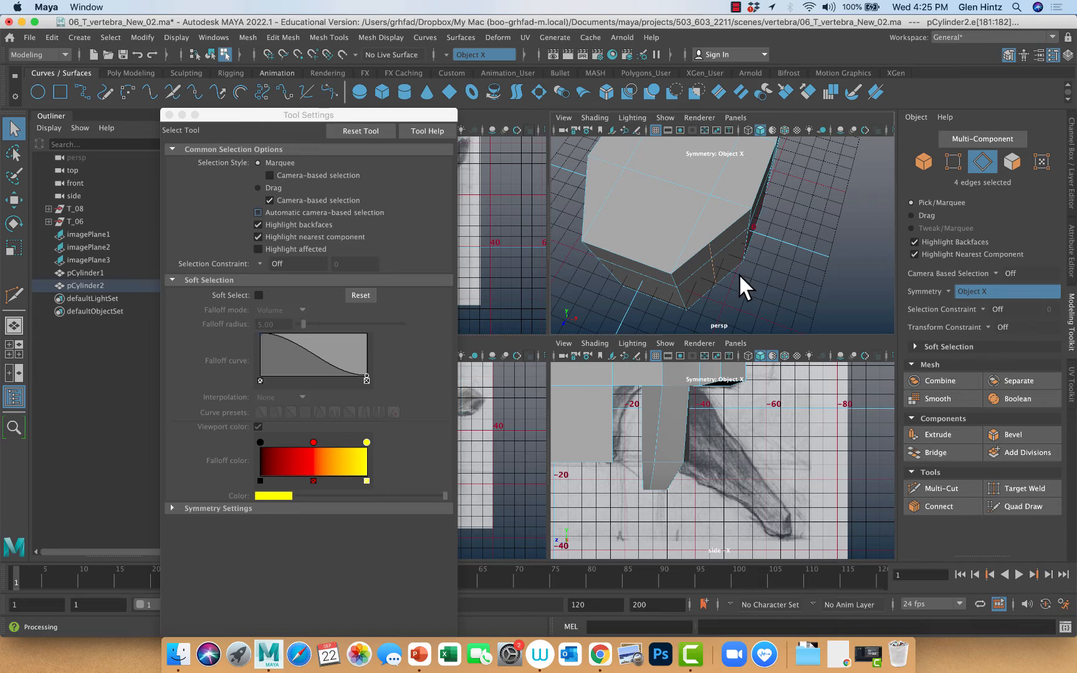
key(w)
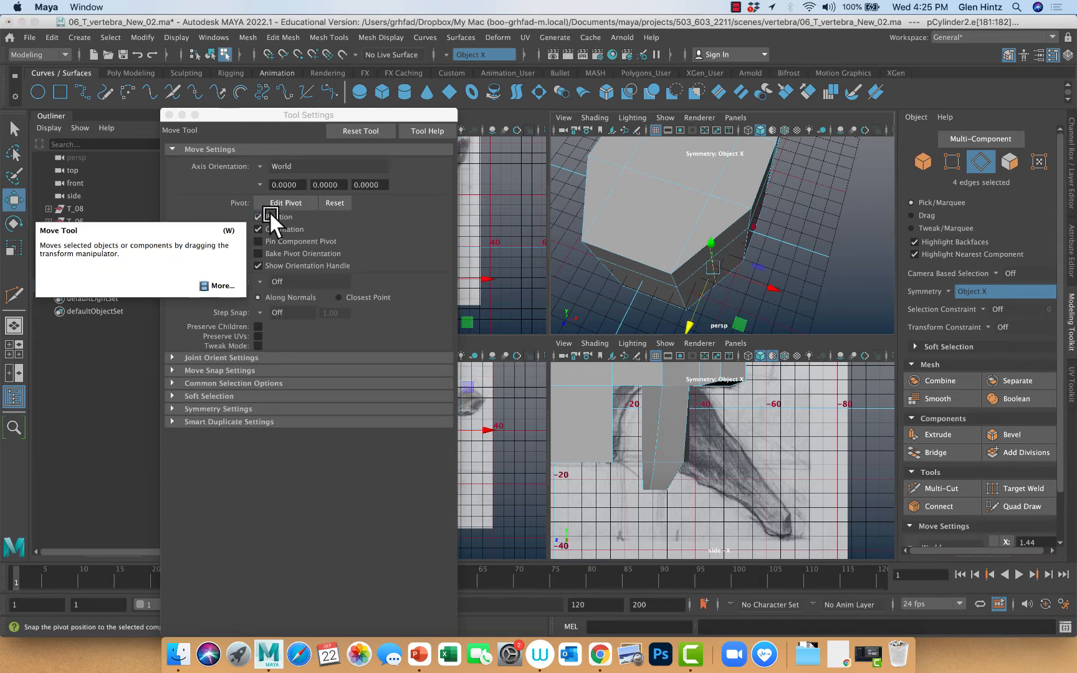
click(261, 165)
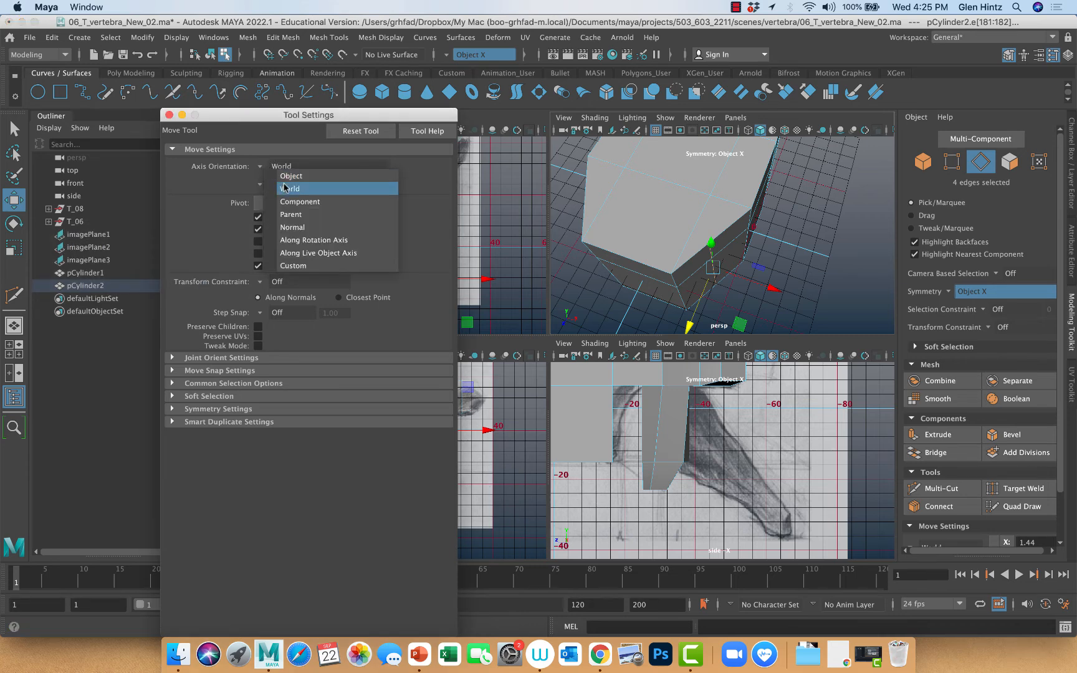
click(291, 201)
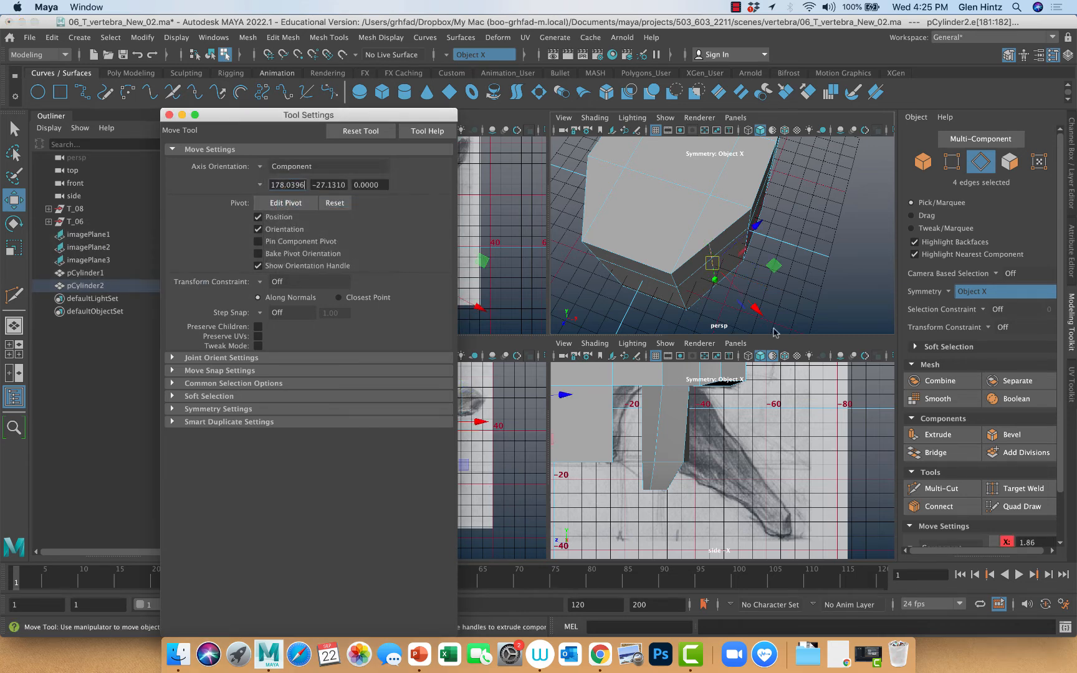
mouse_move(757, 306)
mouse_down()
mouse_move(769, 316)
mouse_move(736, 302)
mouse_move(762, 302)
mouse_move(752, 297)
mouse_up()
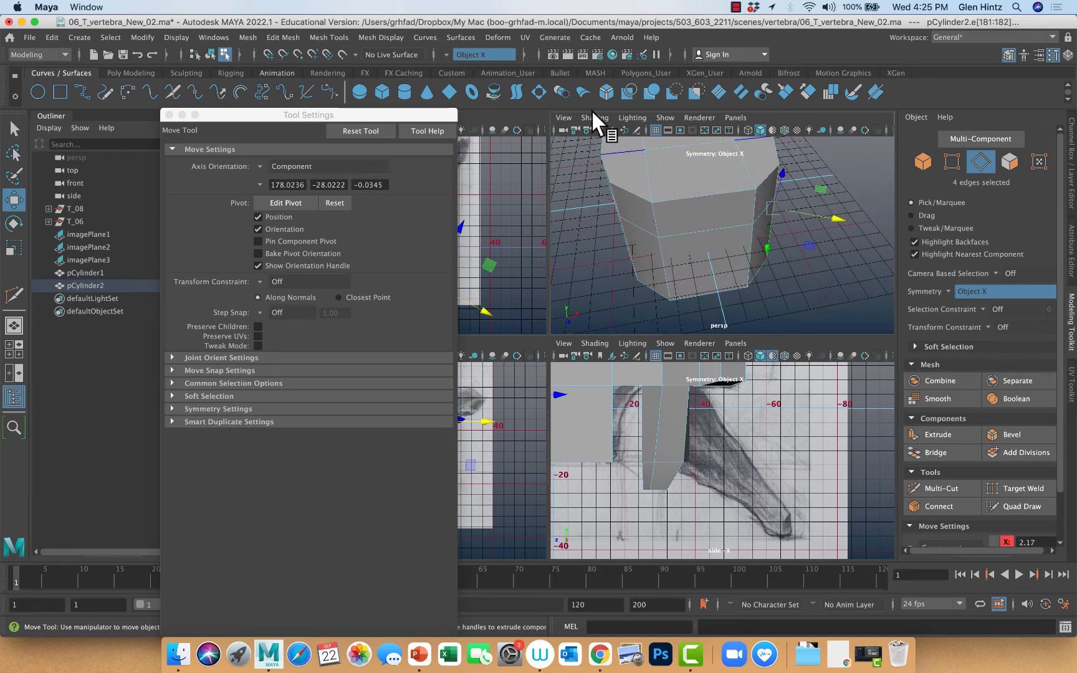
Turn off symmetry, narrow the two stacked faces at the front of the vertebral body, and move them slightly outward
click(446, 54)
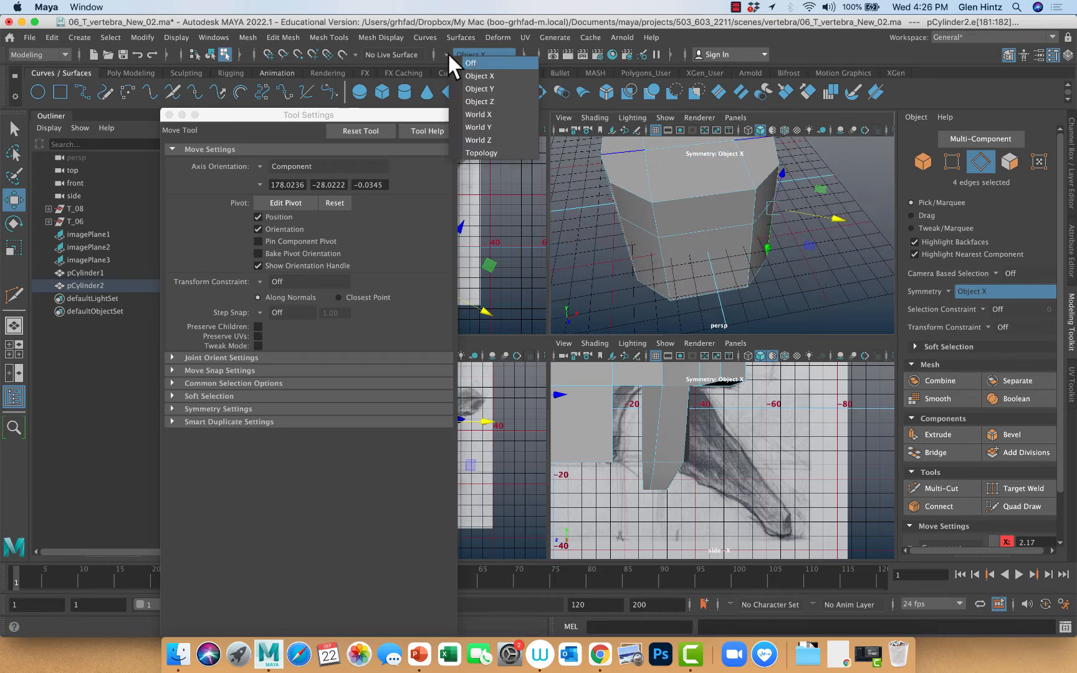
click(474, 63)
right_drag(711, 217, 717, 245)
click(718, 255)
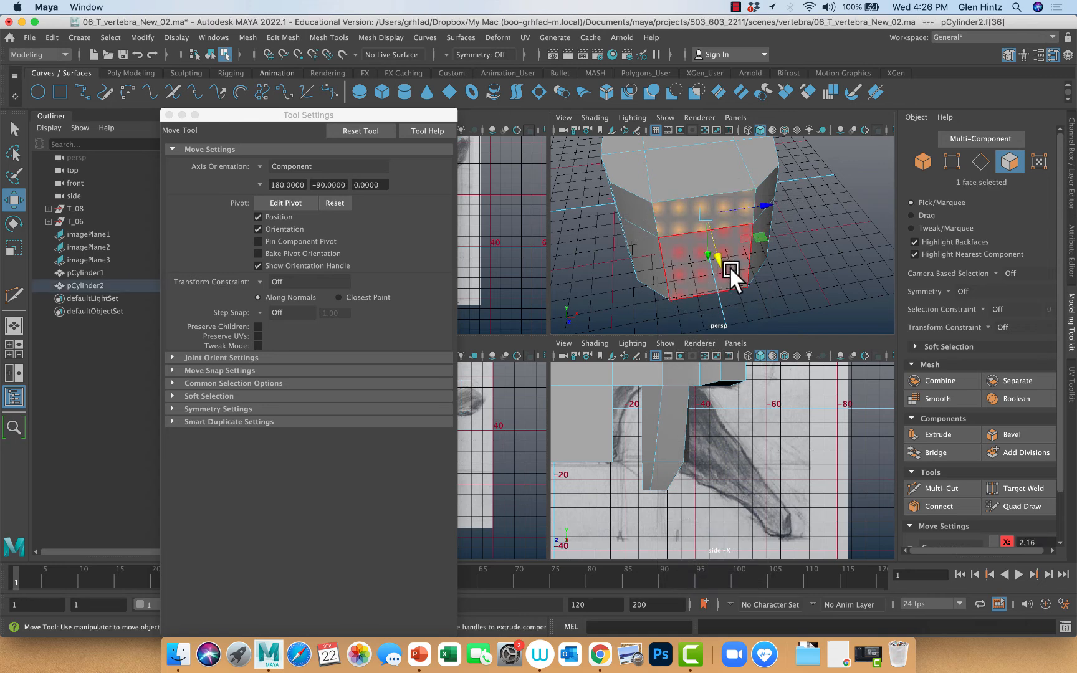
click(710, 214)
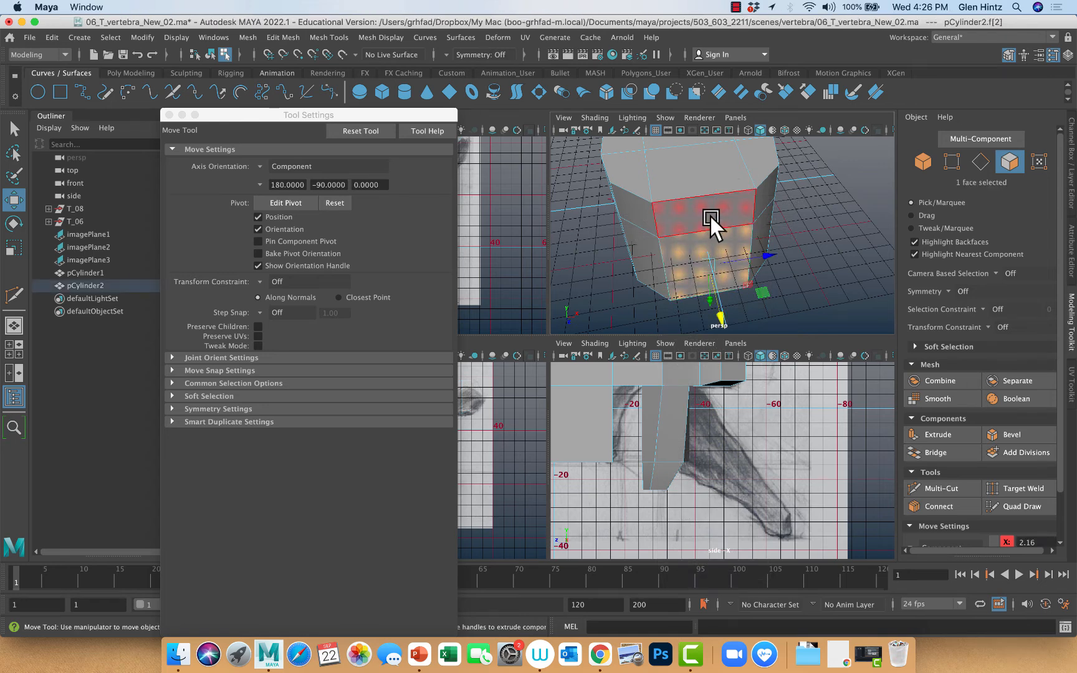
shift+click(702, 212)
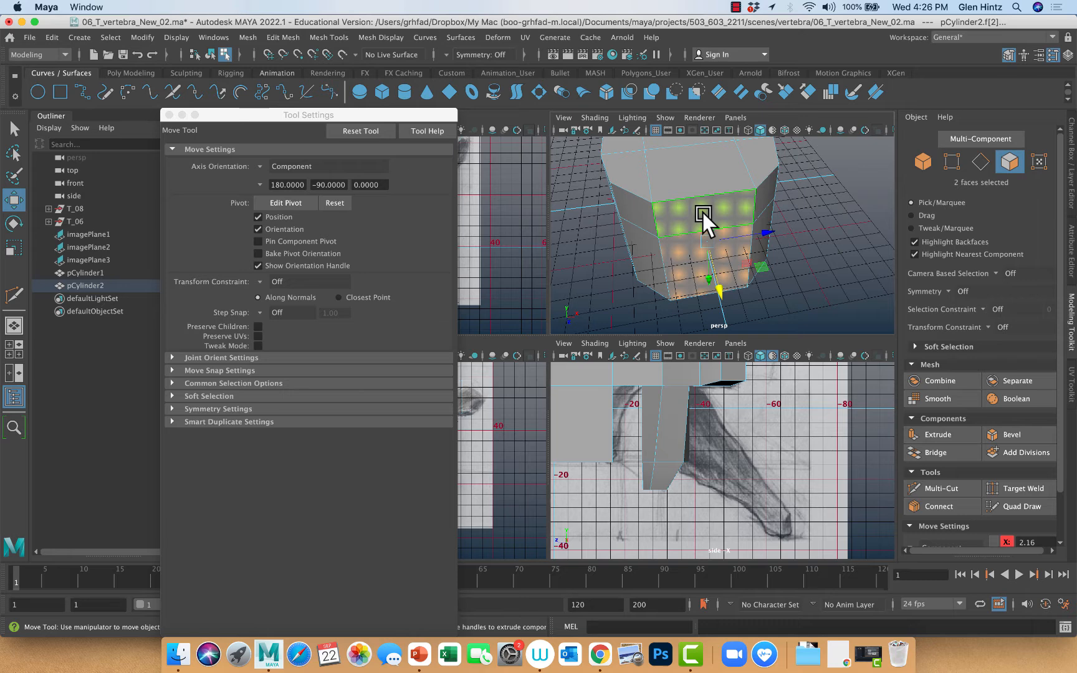
key(r)
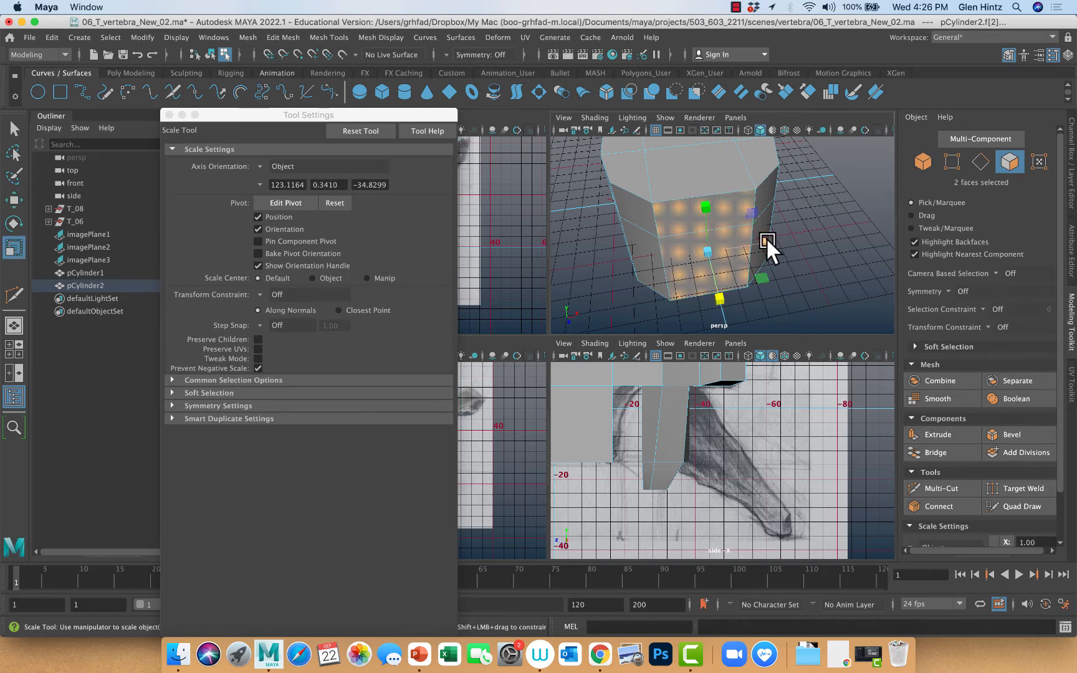
drag(765, 237, 745, 239)
key(w)
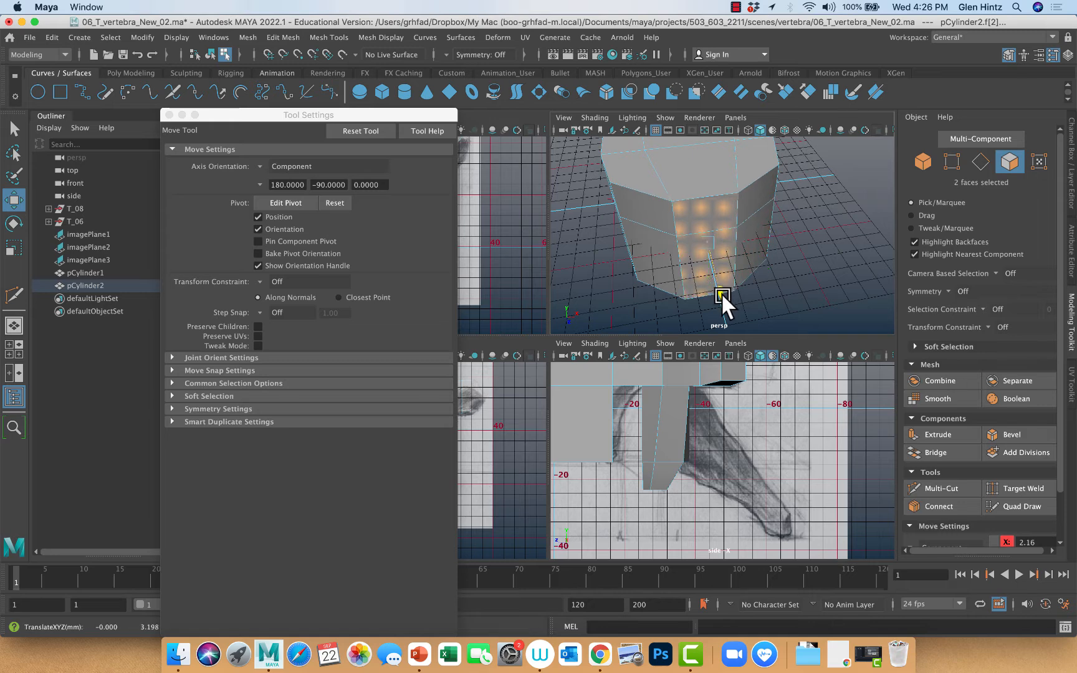
alt+drag(806, 317, 642, 311)
Narrow the two faces on the foramen wall nearest the vertebral body and move them toward the body
key(f)
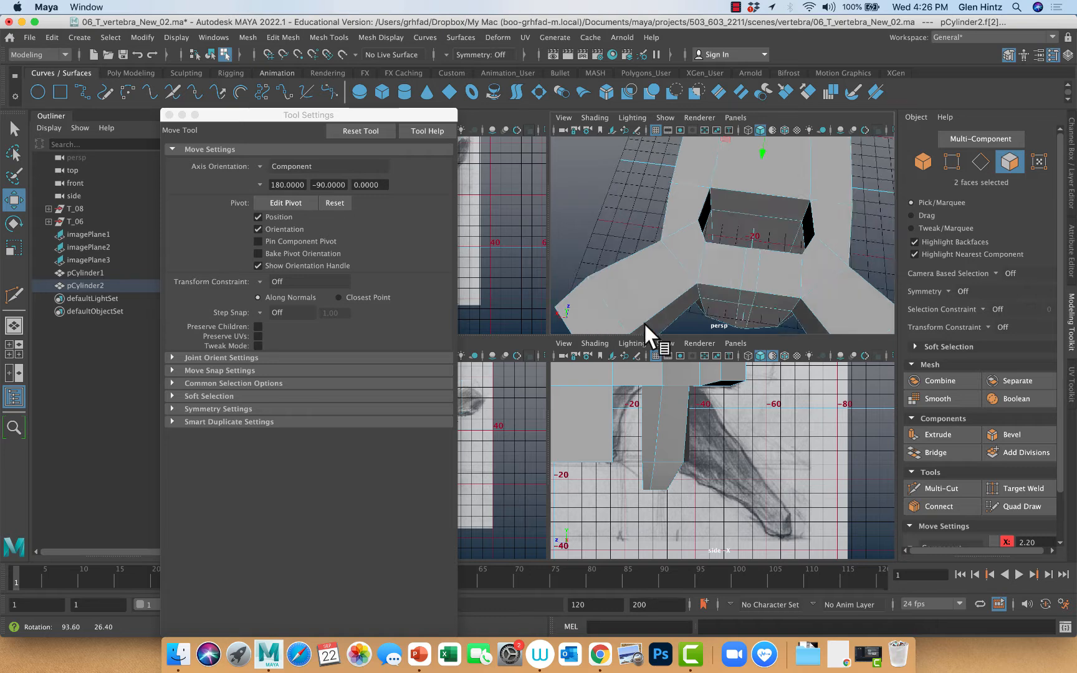
alt+drag(655, 360, 649, 325)
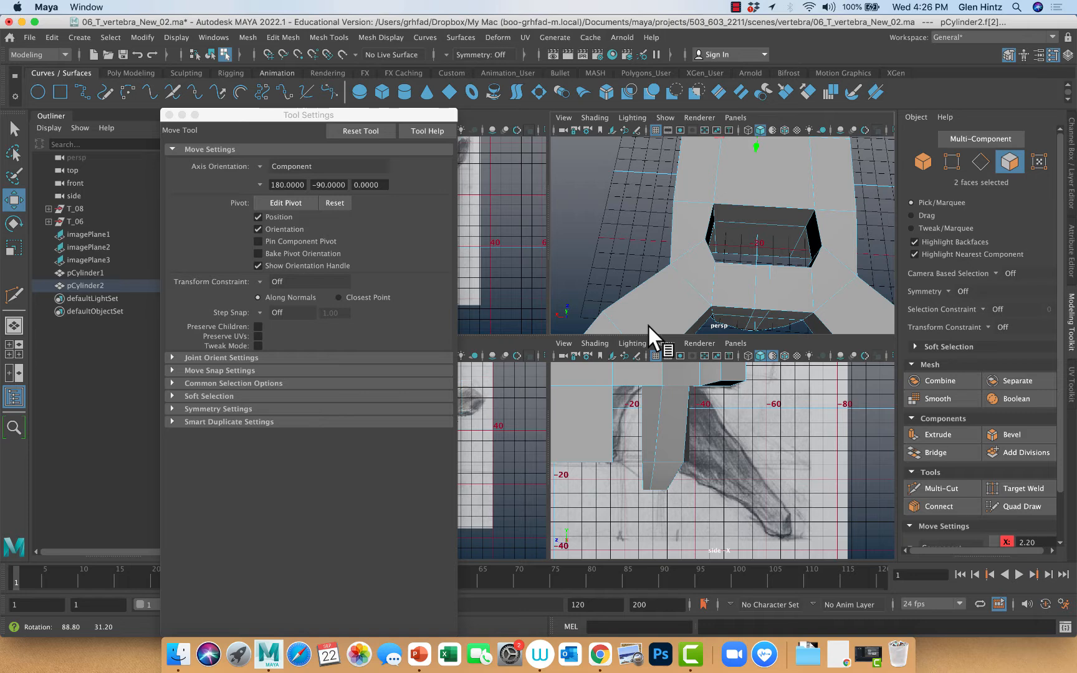
click(749, 212)
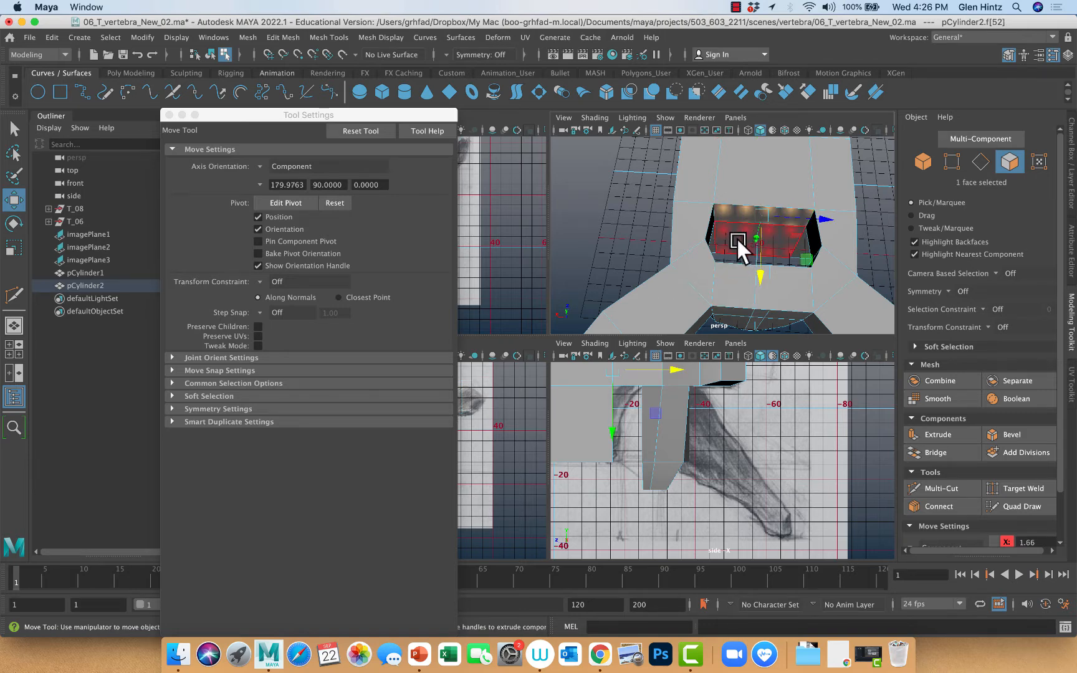
shift+click(736, 237)
key(r)
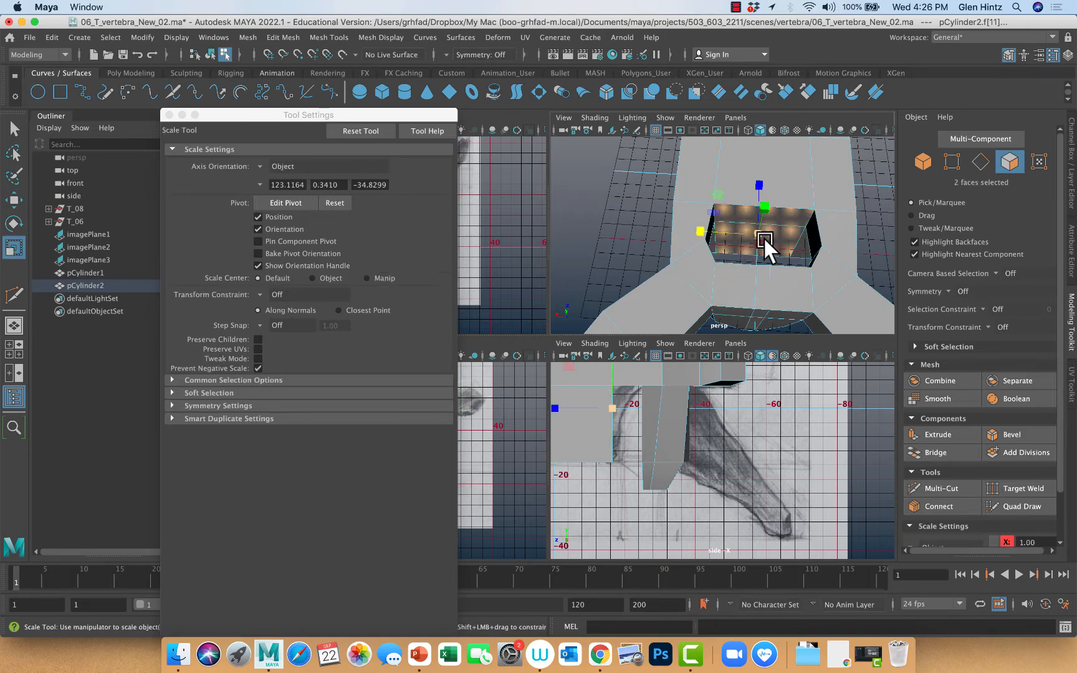
drag(711, 231, 760, 295)
key(w)
click(760, 292)
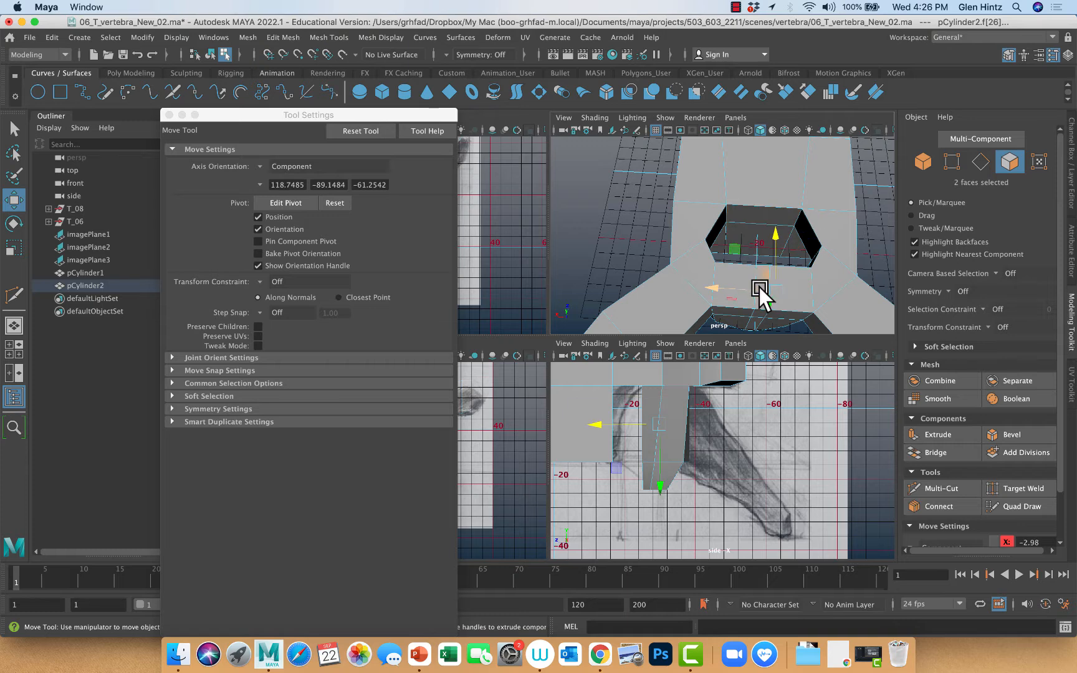
click(740, 227)
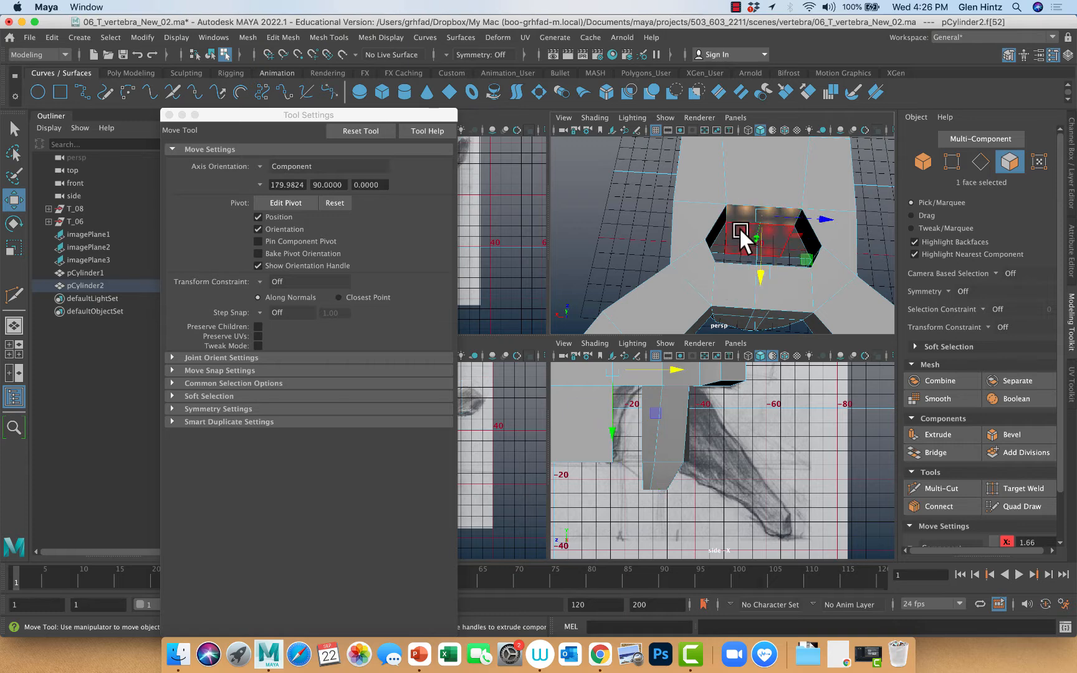
shift+click(739, 227)
drag(754, 288, 596, 306)
Widen the two narrow faces on the foramen's rear wall and move them slightly away from the vertebral body
alt+drag(837, 278, 824, 298)
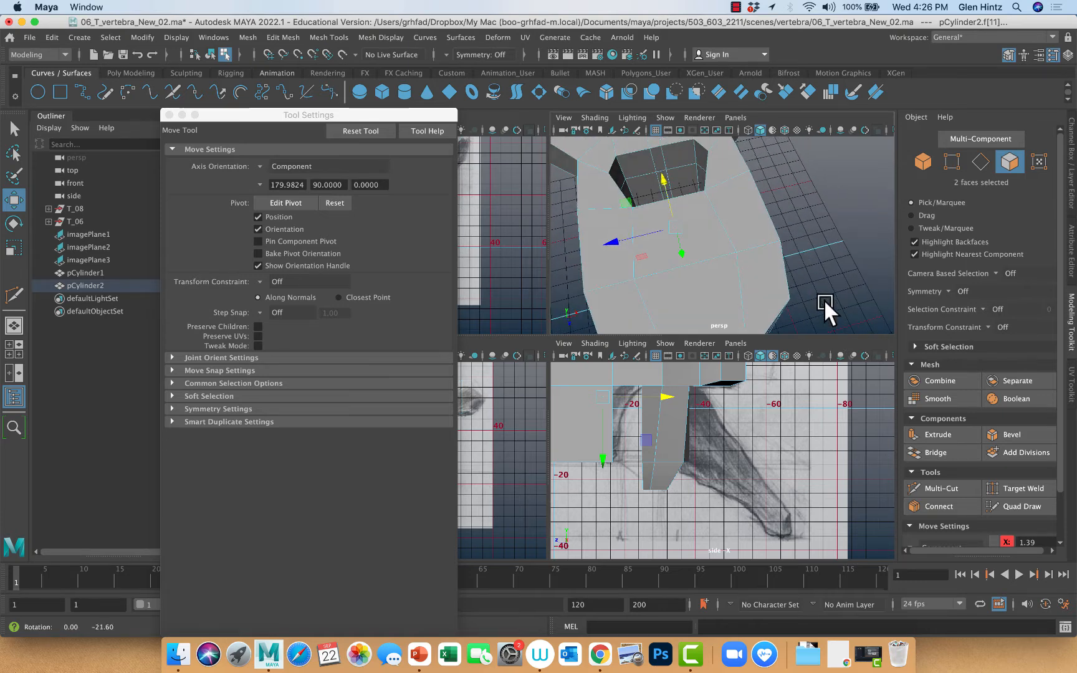
click(659, 157)
key(q)
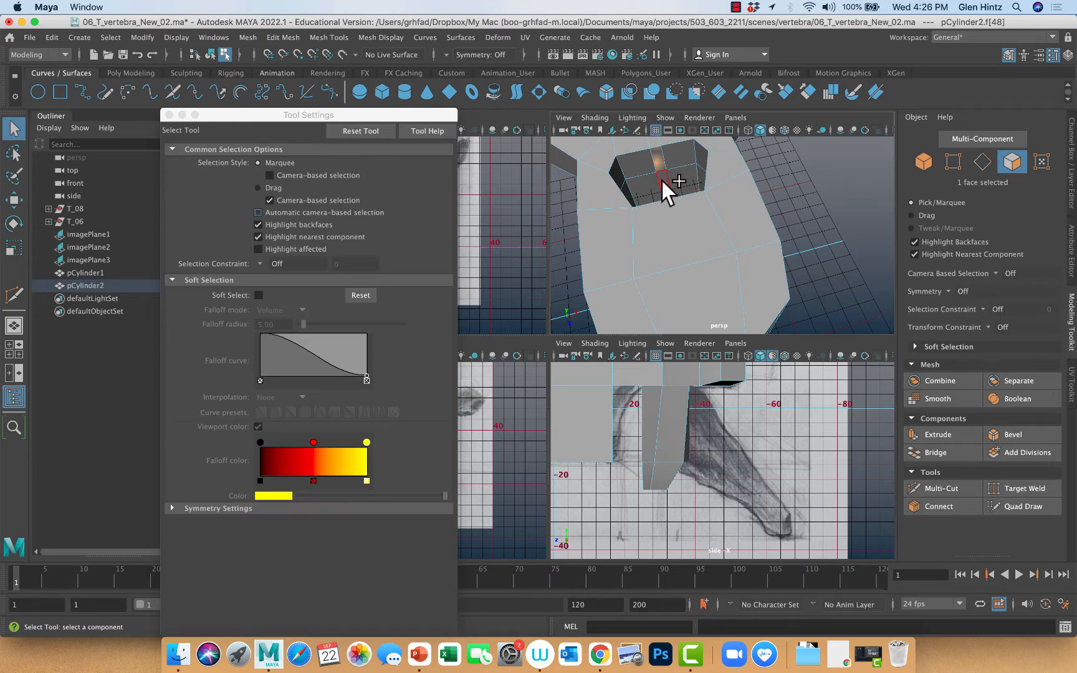
shift+click(662, 180)
key(r)
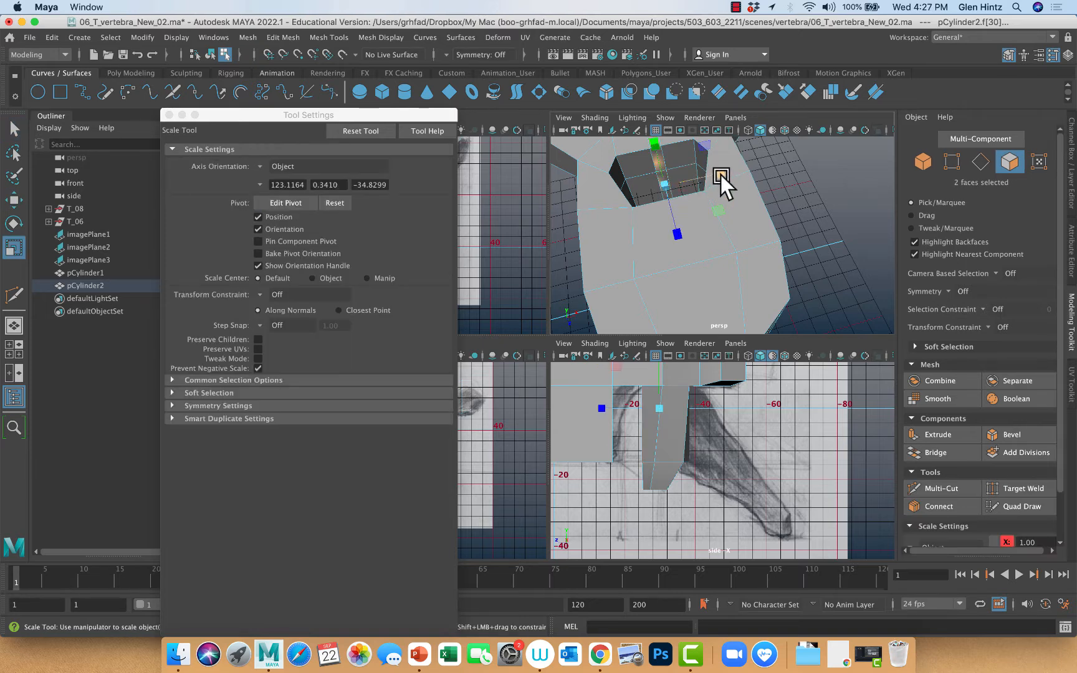
drag(721, 175, 788, 175)
key(w)
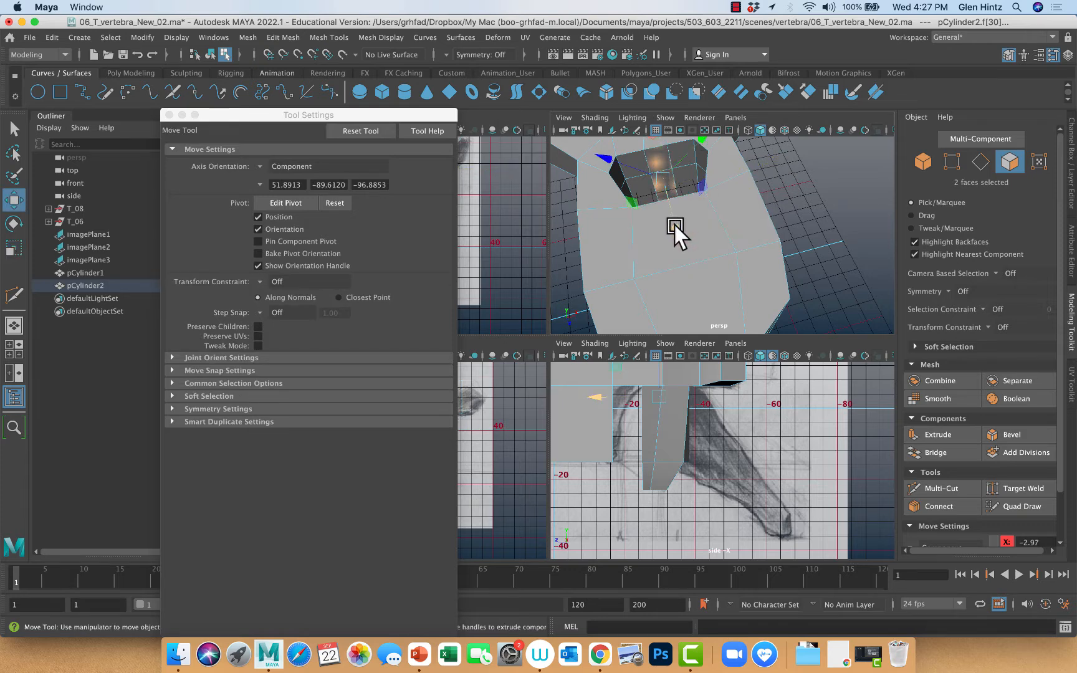
drag(675, 226, 672, 216)
alt+drag(813, 261, 854, 269)
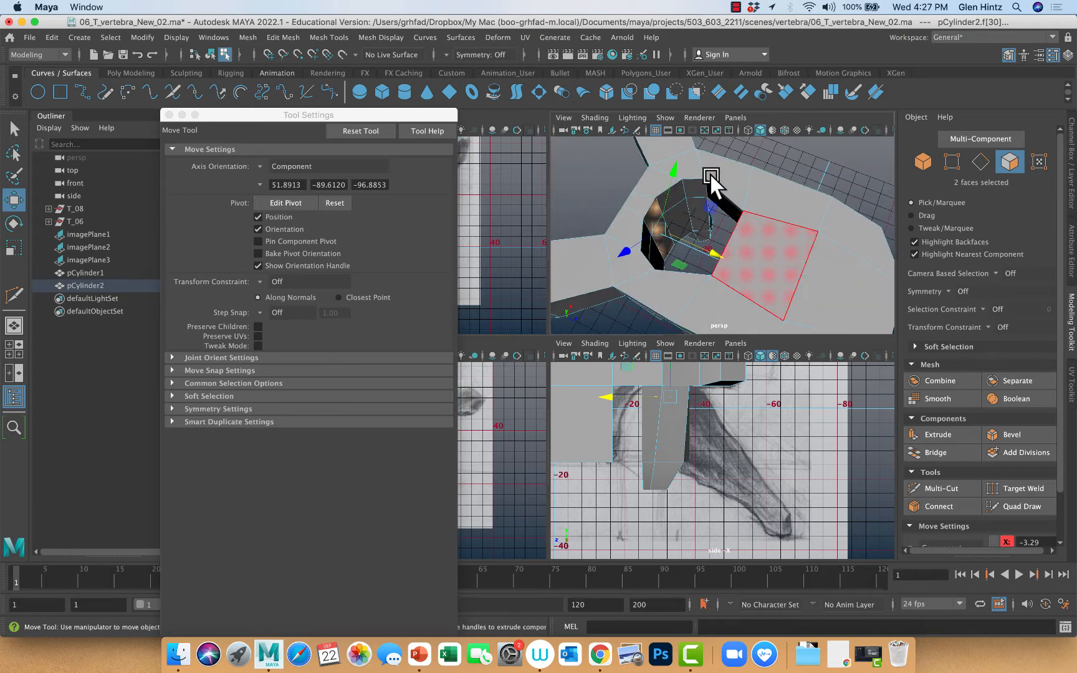
alt+drag(711, 179, 661, 187)
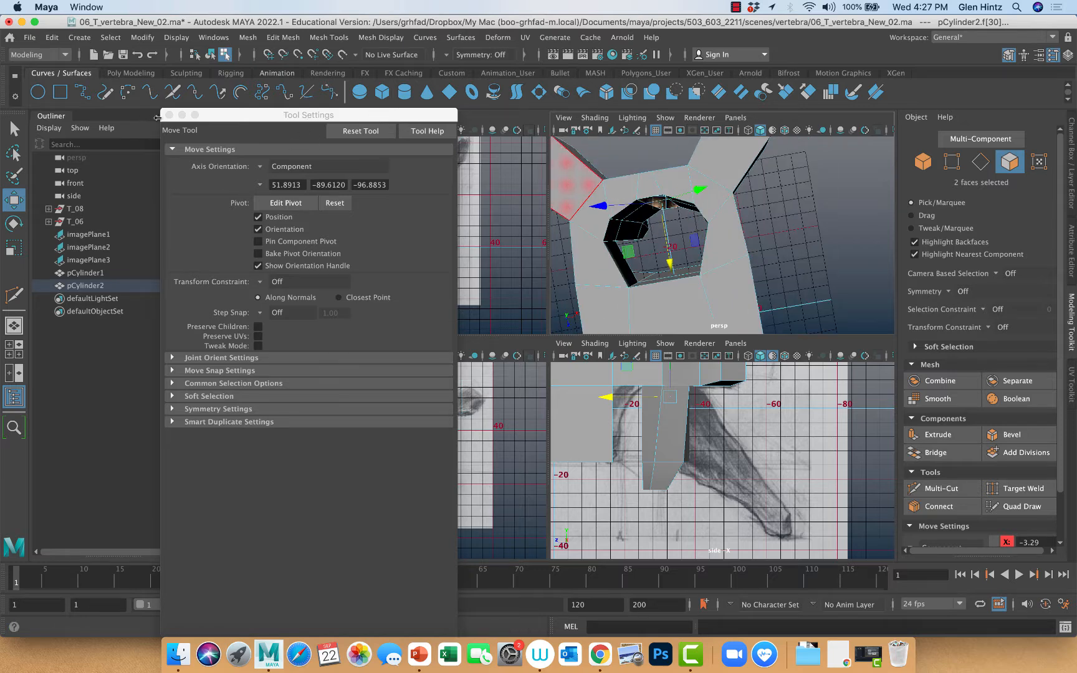
Close the Tool Settings window to uncover the top and front views
click(169, 115)
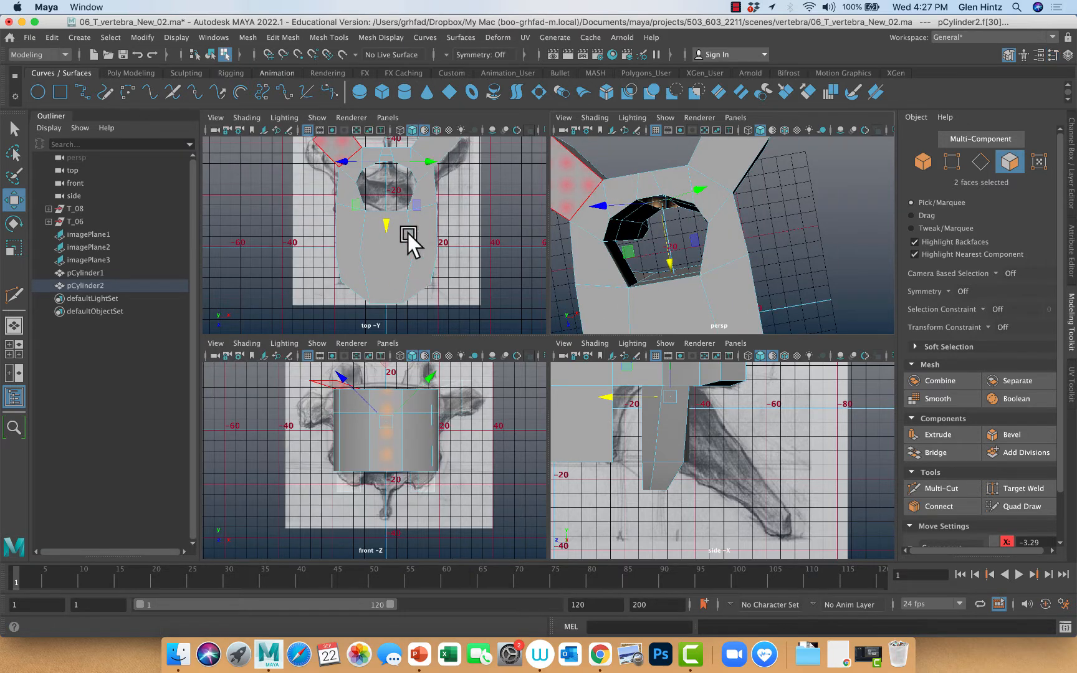
right_drag(408, 234, 514, 276)
alt+middle_drag(473, 260, 449, 376)
scroll(438, 373, down, 1)
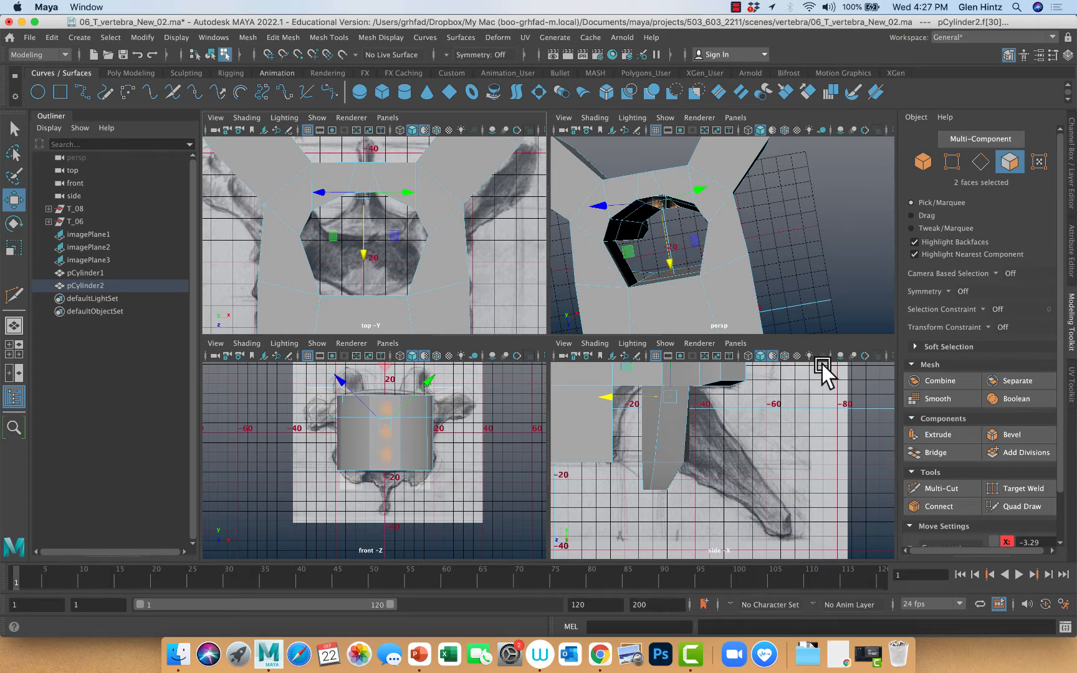
Try to slice straight across the vertebra at foramen level in the top view with Multi-Cut, and undo the slice
click(935, 486)
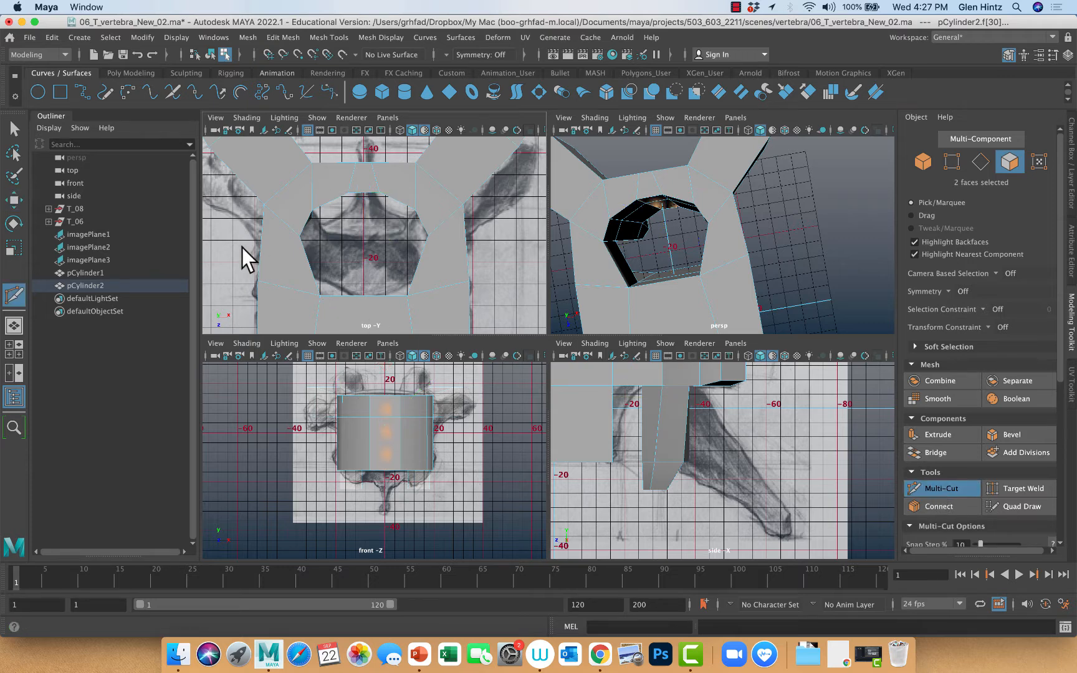
shift+drag(237, 250, 512, 263)
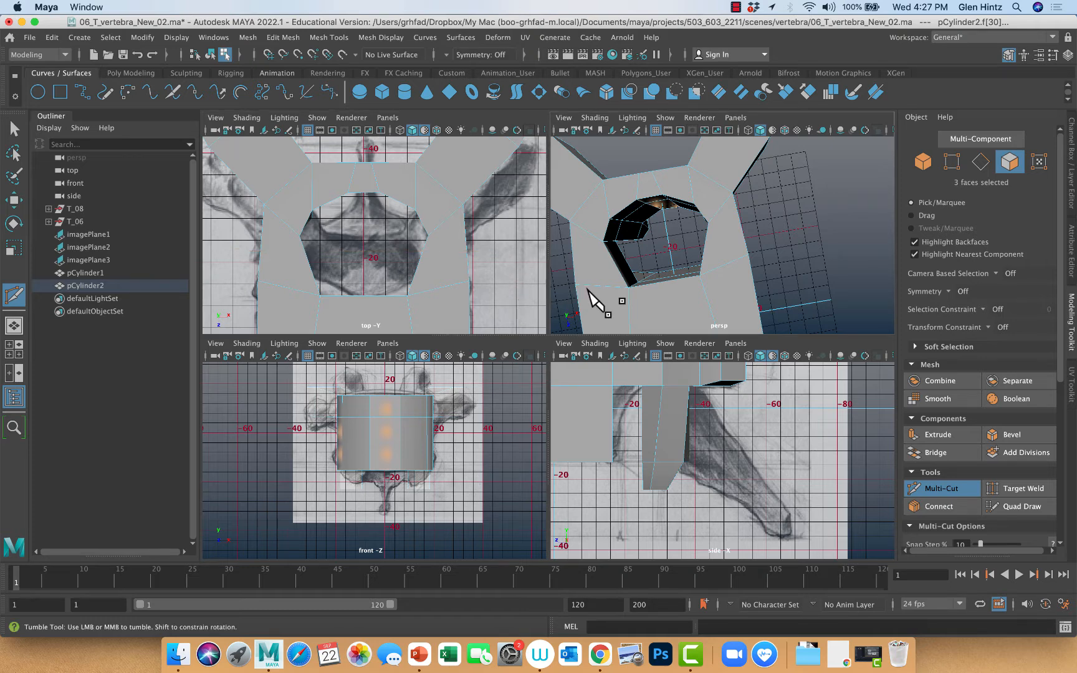
right_click(589, 291)
key(z)
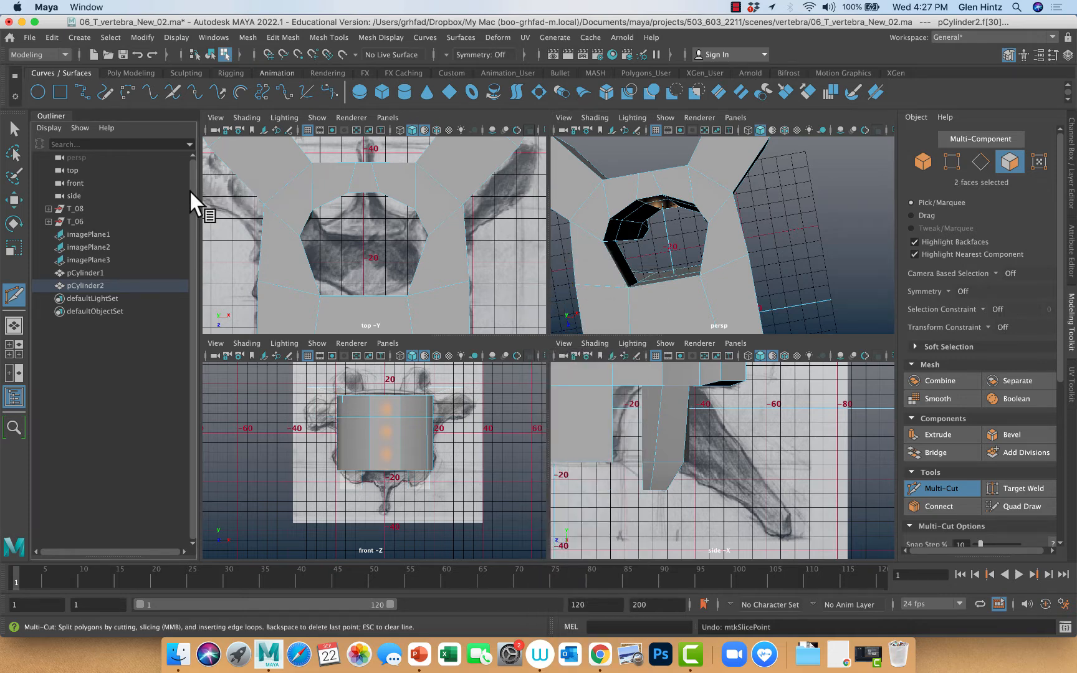
Select the vertebra mesh and slice it straight across at foramen level in the top view with Multi-Cut
click(11, 123)
right_drag(447, 294, 493, 275)
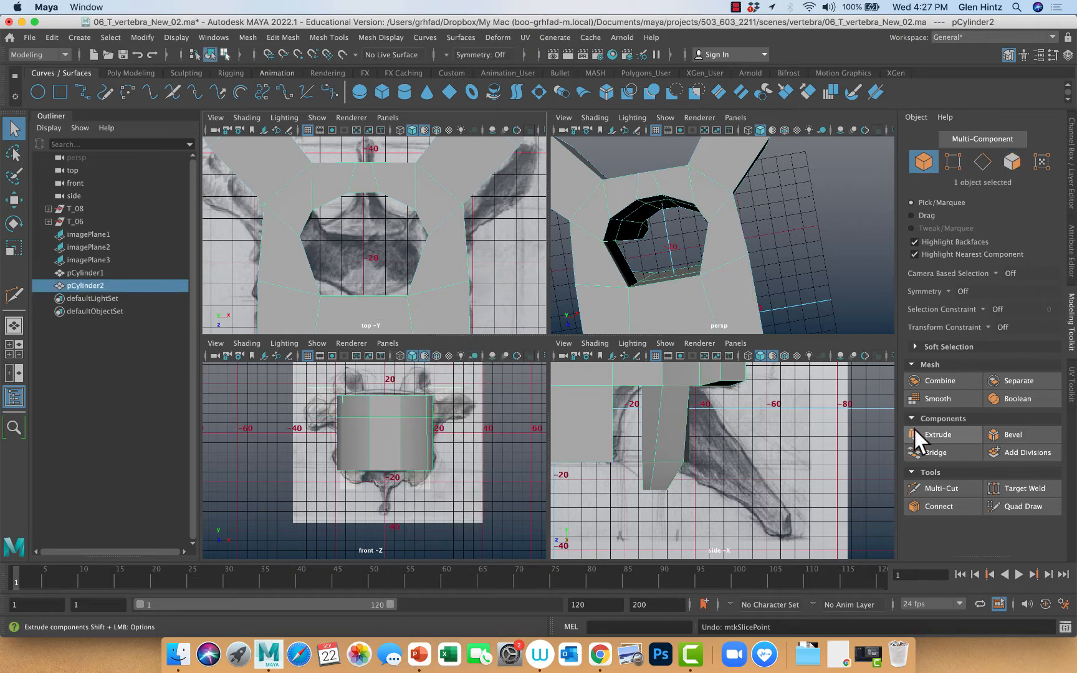
click(948, 483)
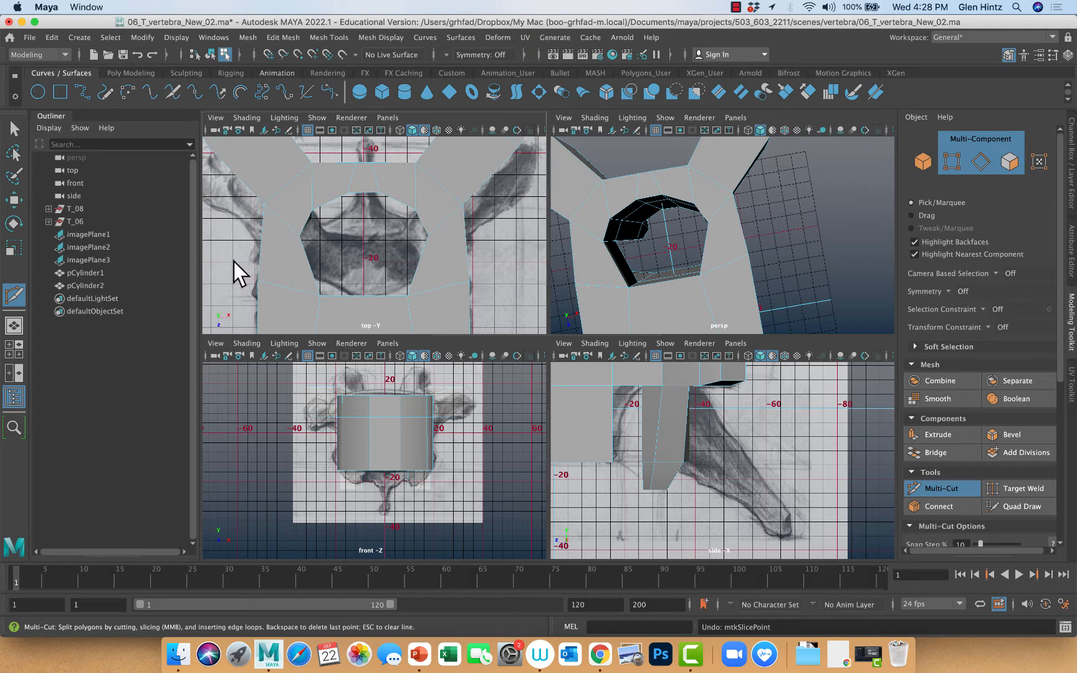
shift+drag(234, 262, 494, 274)
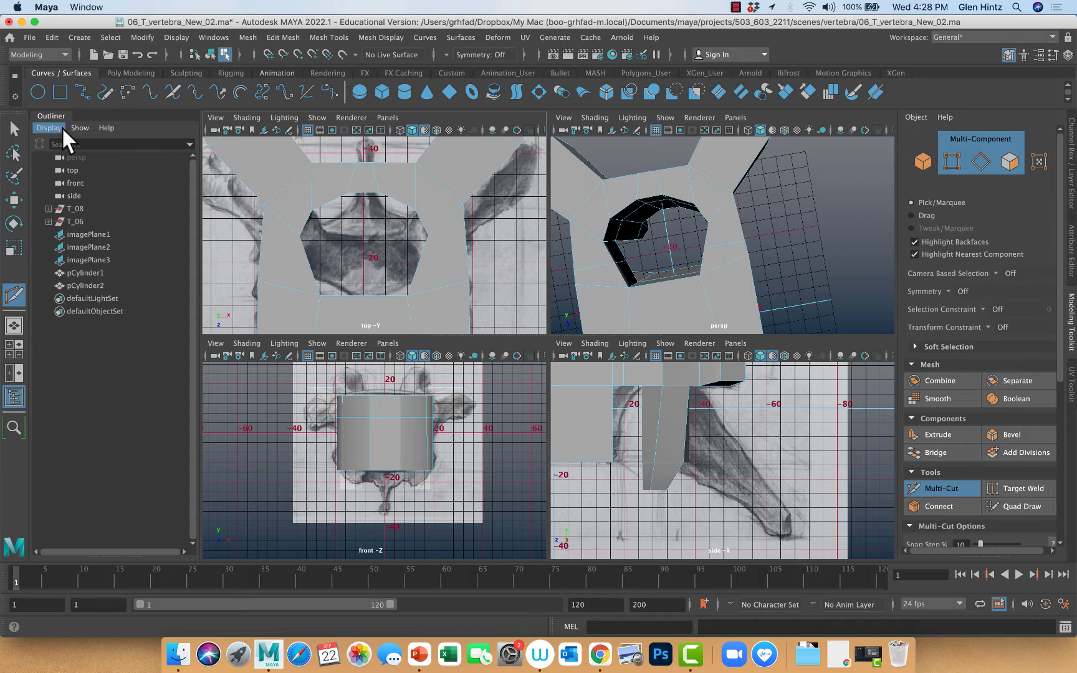
click(13, 130)
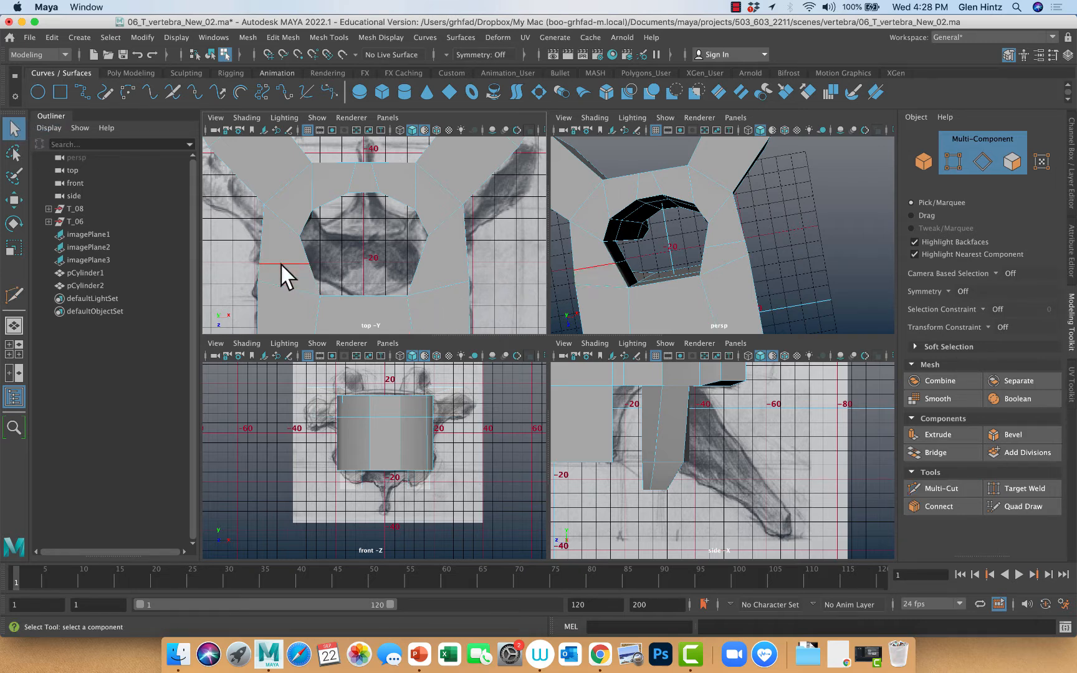
Select the new edge loop on one side of the foramen and move it slightly away from the vertebral body
right_drag(281, 265, 287, 238)
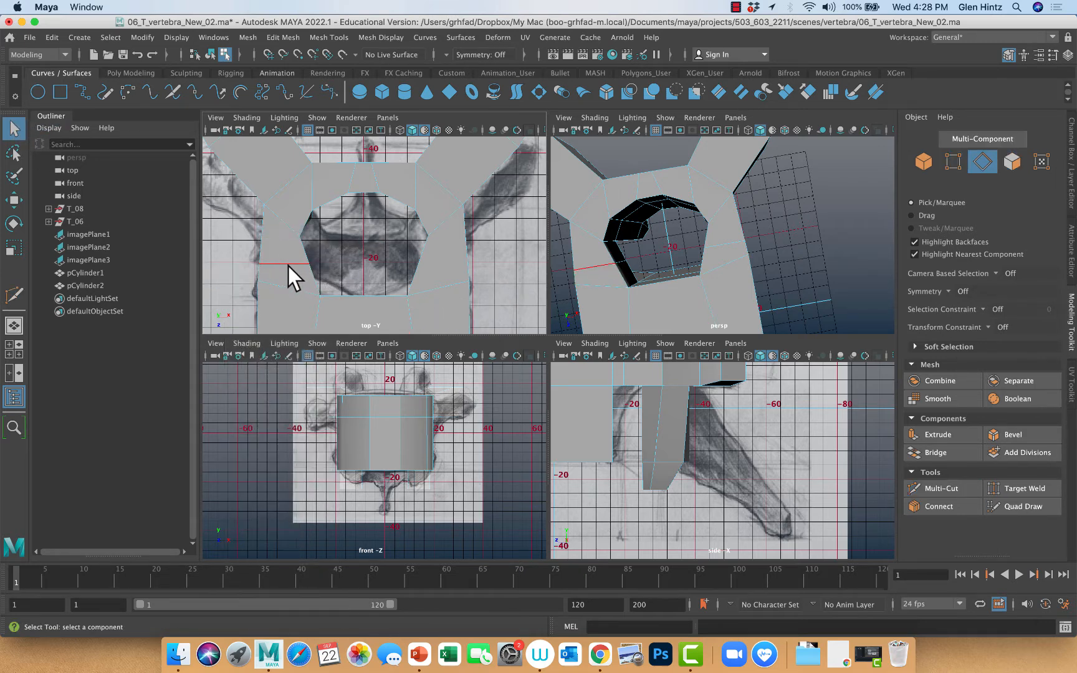
double_click(286, 264)
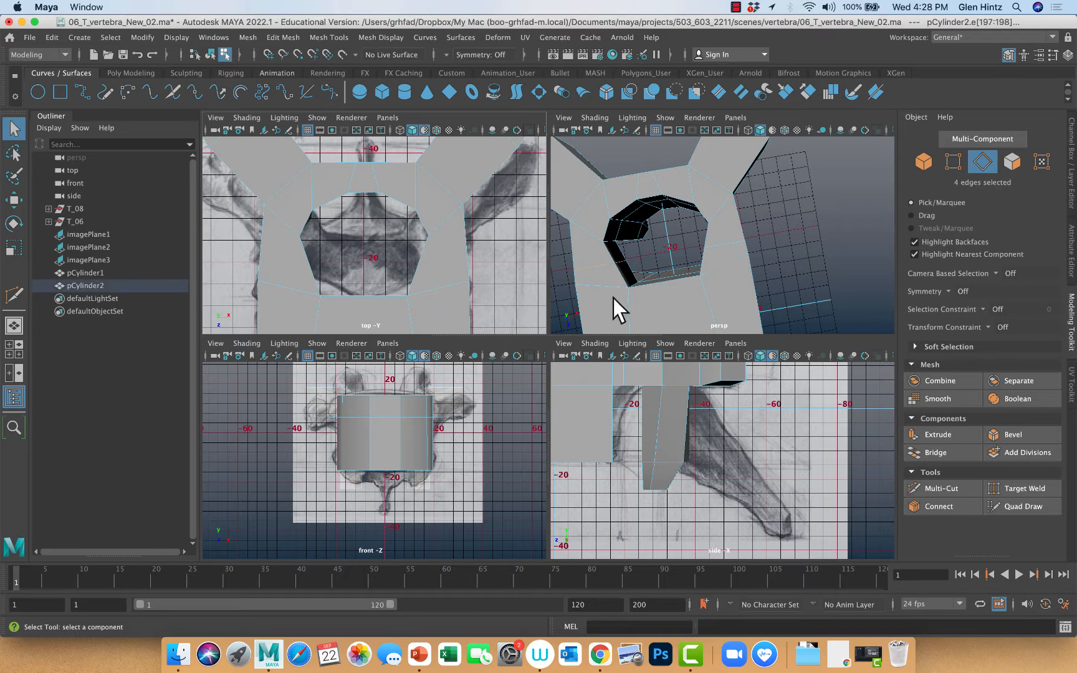
key(w)
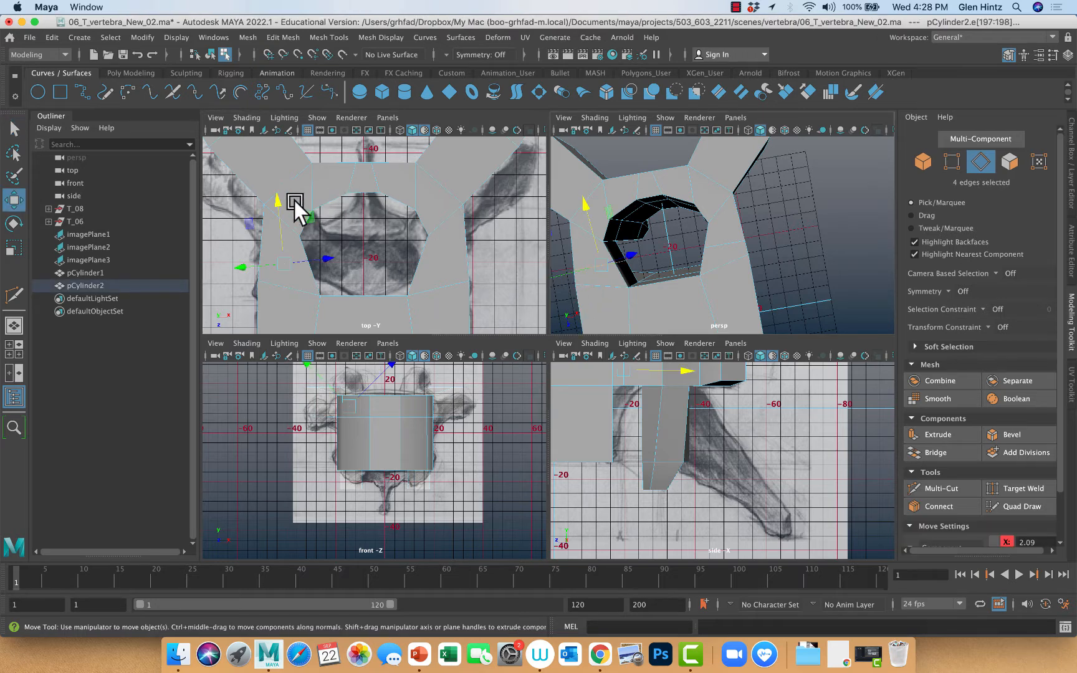
drag(278, 198, 278, 191)
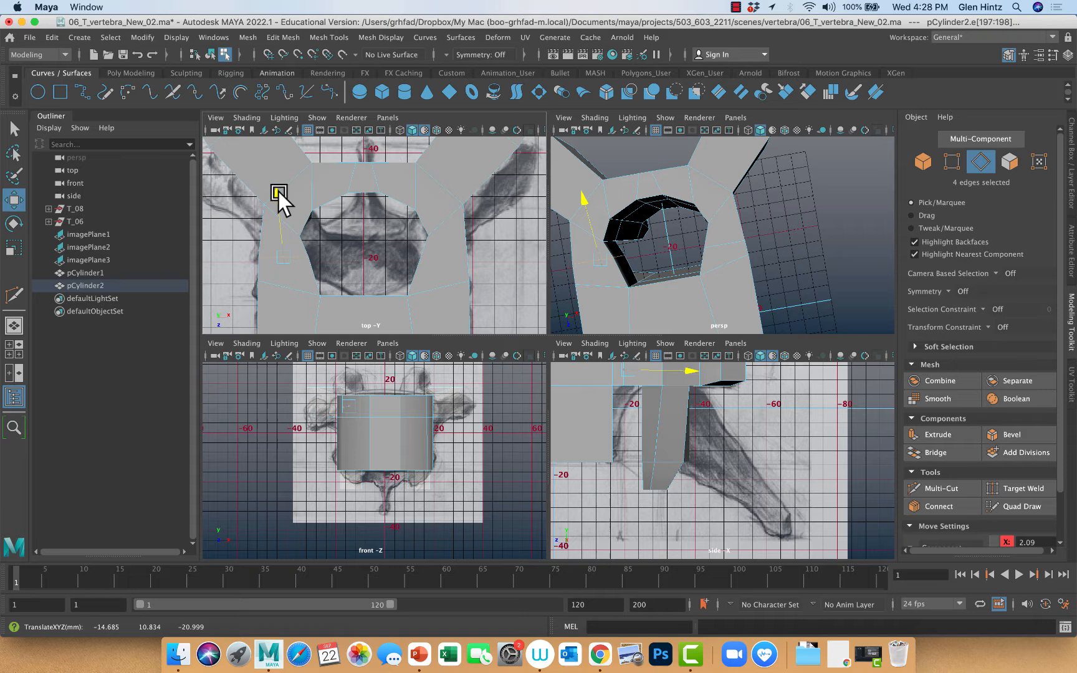
click(326, 242)
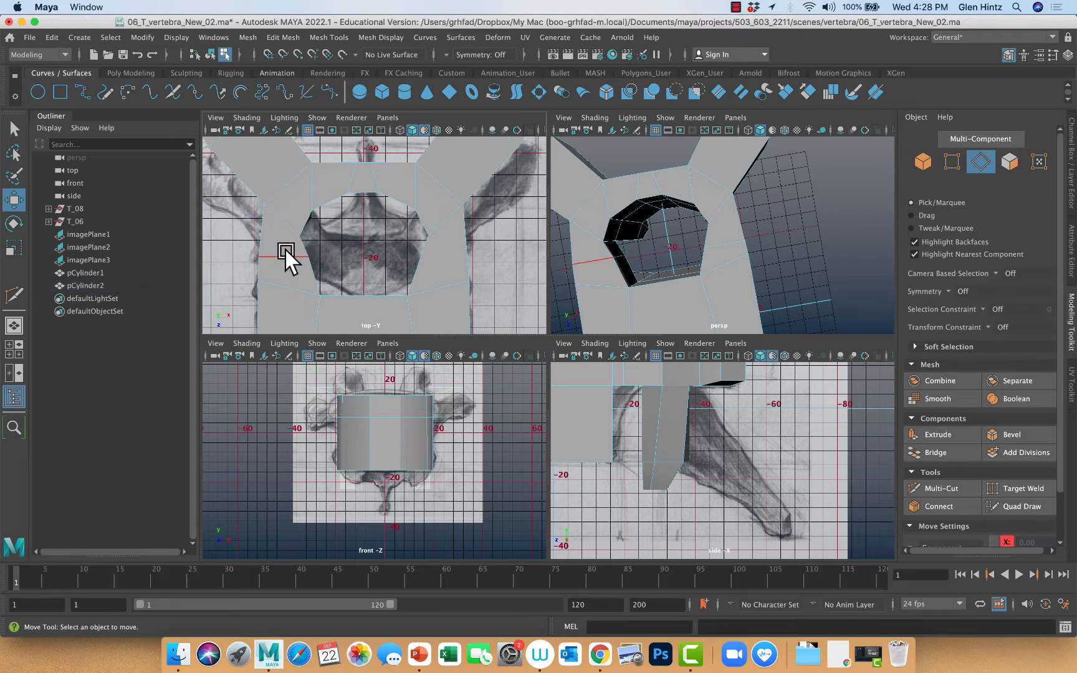
key(z)
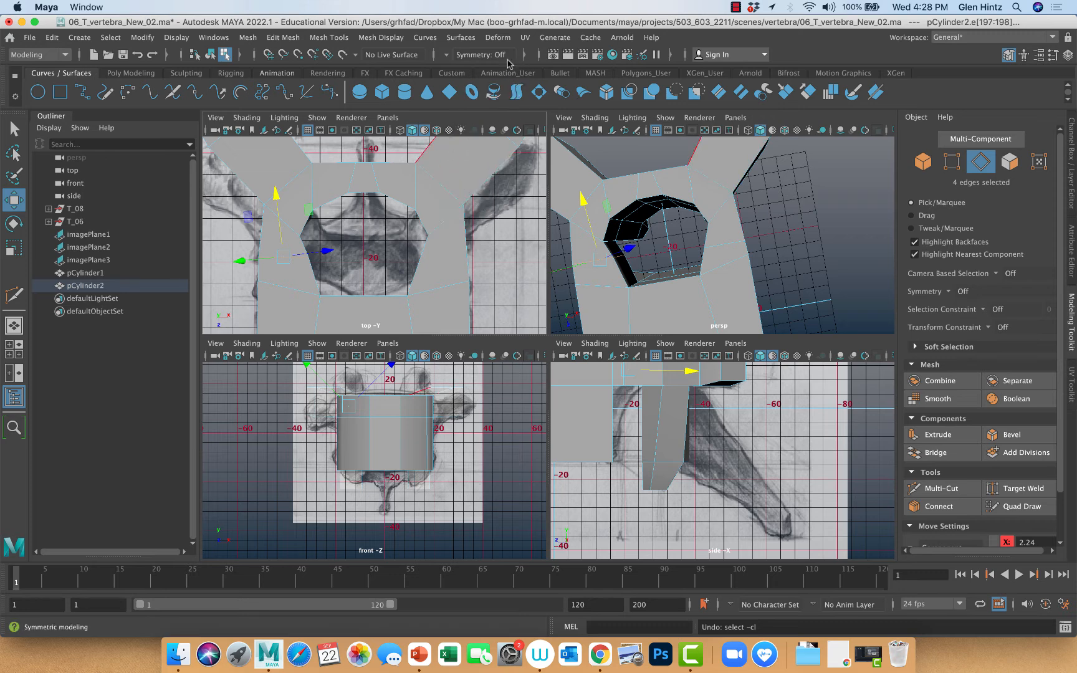
Set symmetry to Object X and move the new edge loops beside the foramen outward and slightly farther from the vertebral body
click(446, 53)
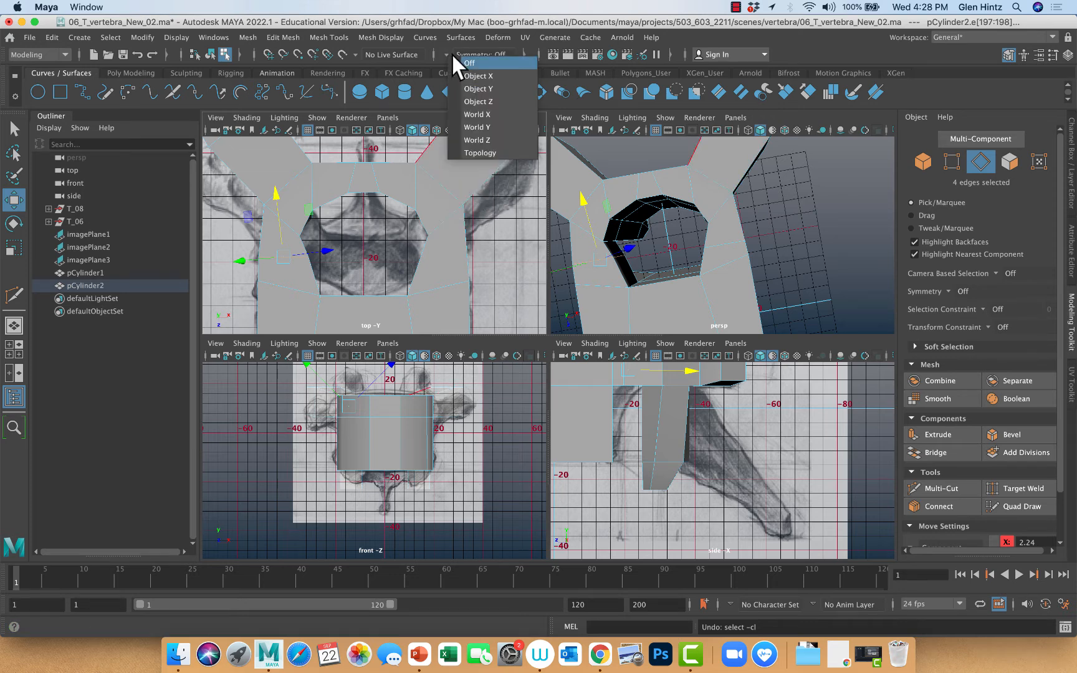
click(478, 76)
drag(278, 192, 278, 185)
drag(338, 238, 323, 236)
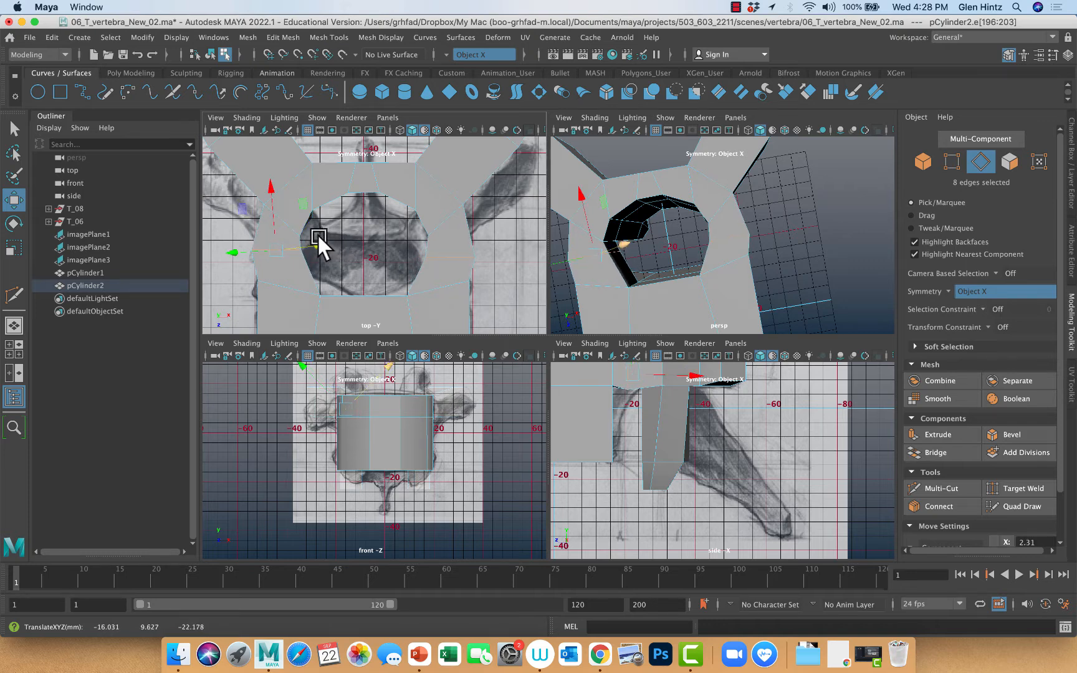
Reselect the paired edge loops beside the foramen, move them slightly back toward the vertebral body and rotate them slightly
click(274, 197)
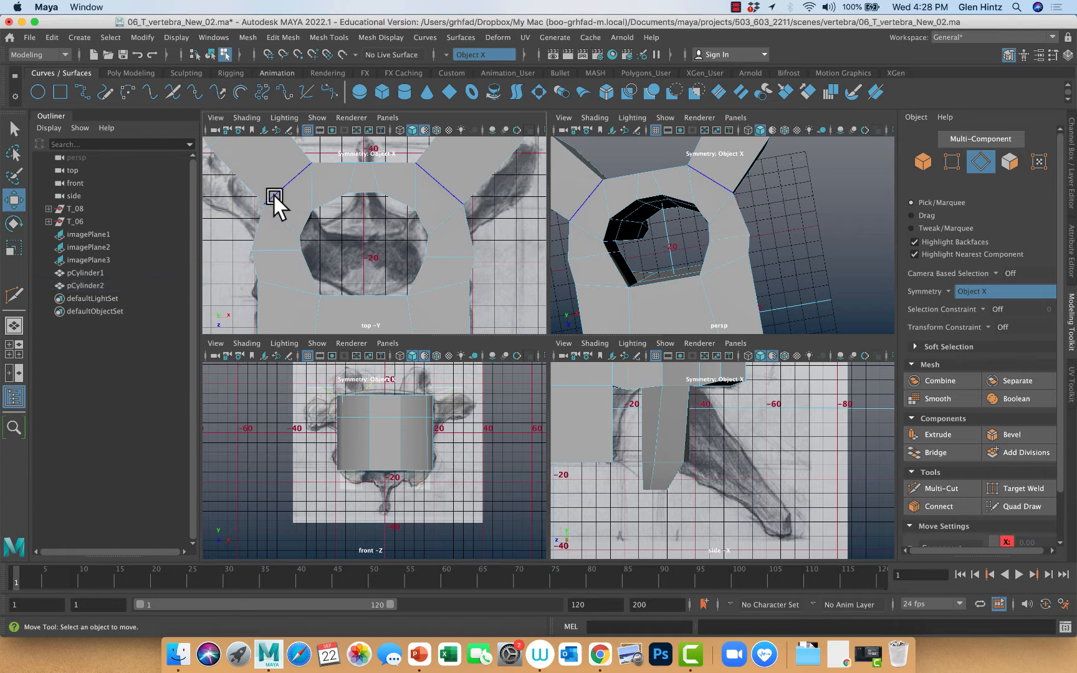
double_click(287, 245)
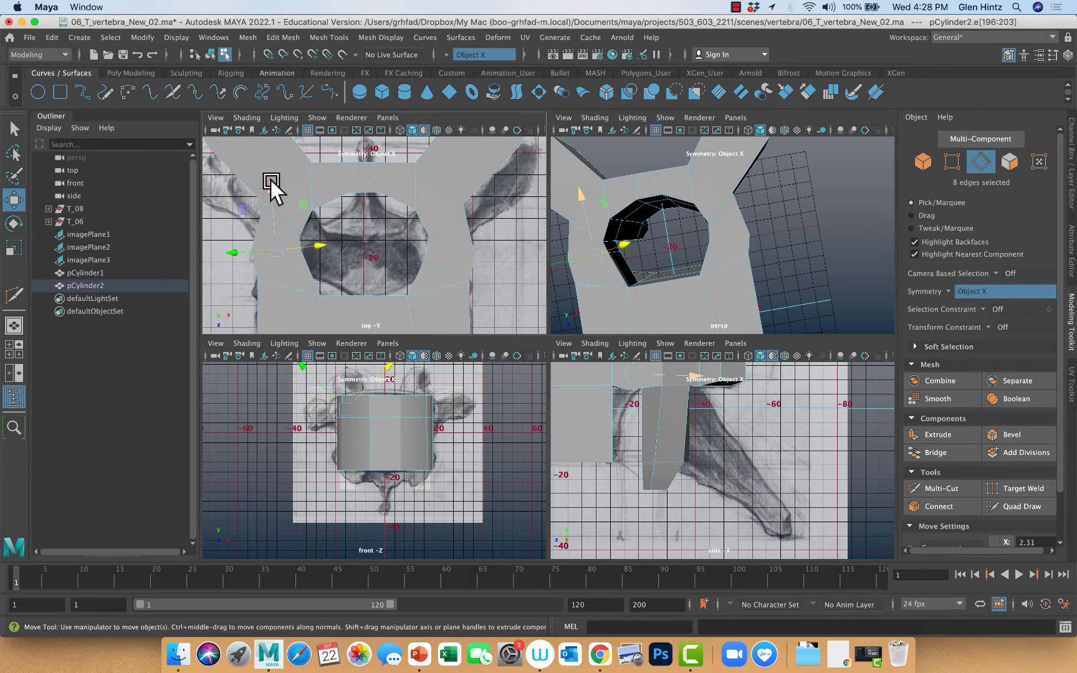
drag(269, 180, 272, 197)
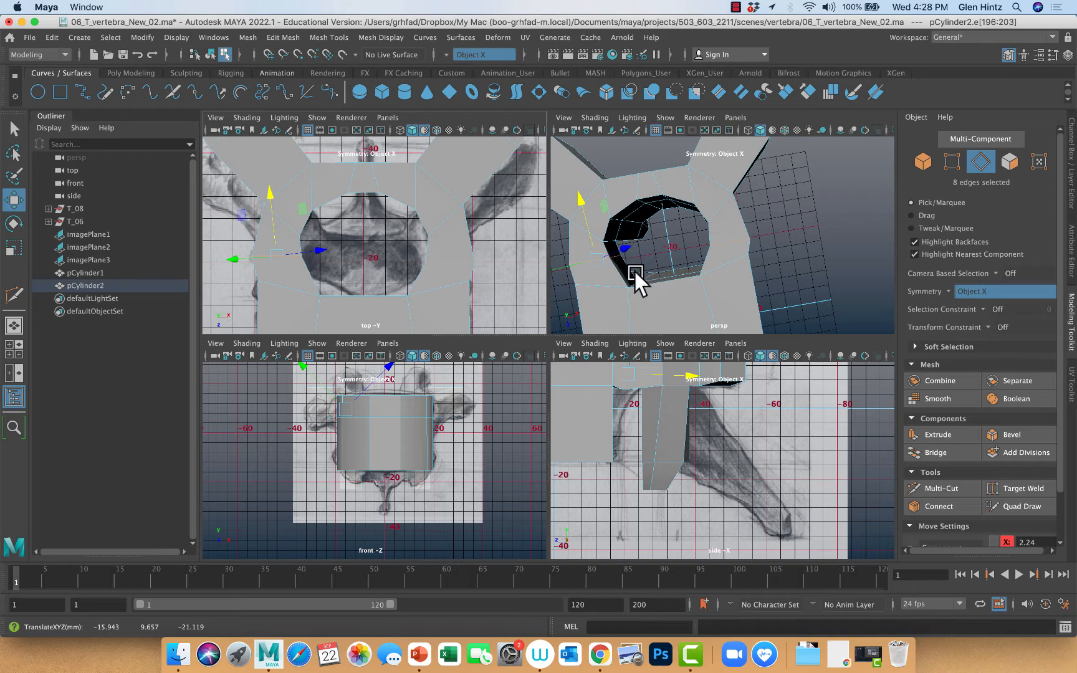
key(e)
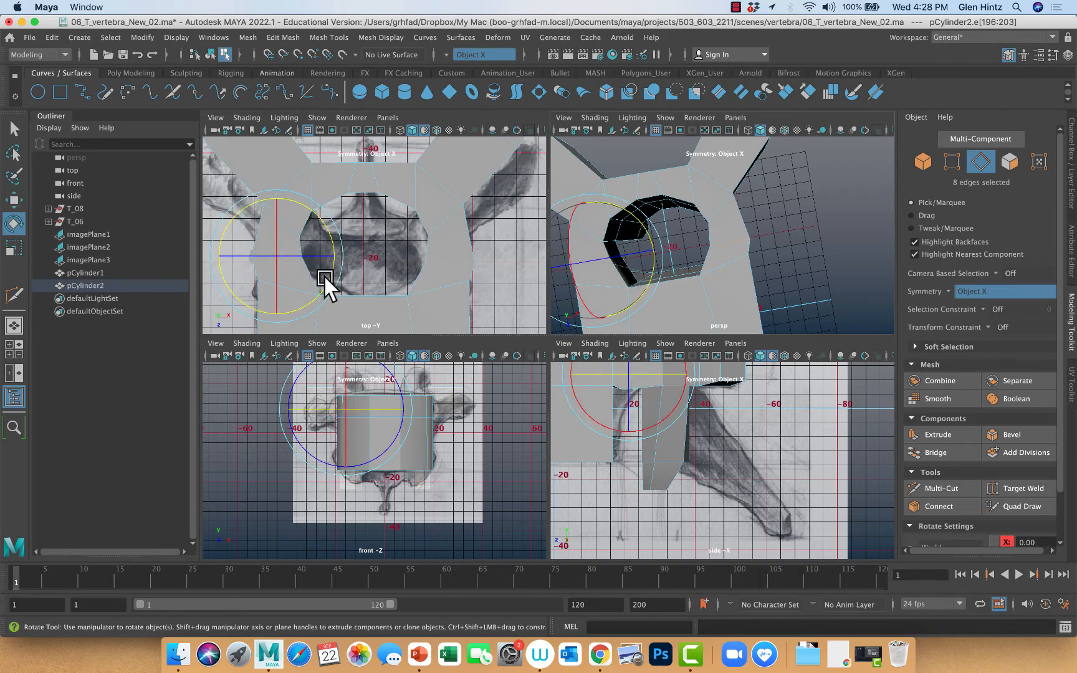
drag(324, 278, 322, 284)
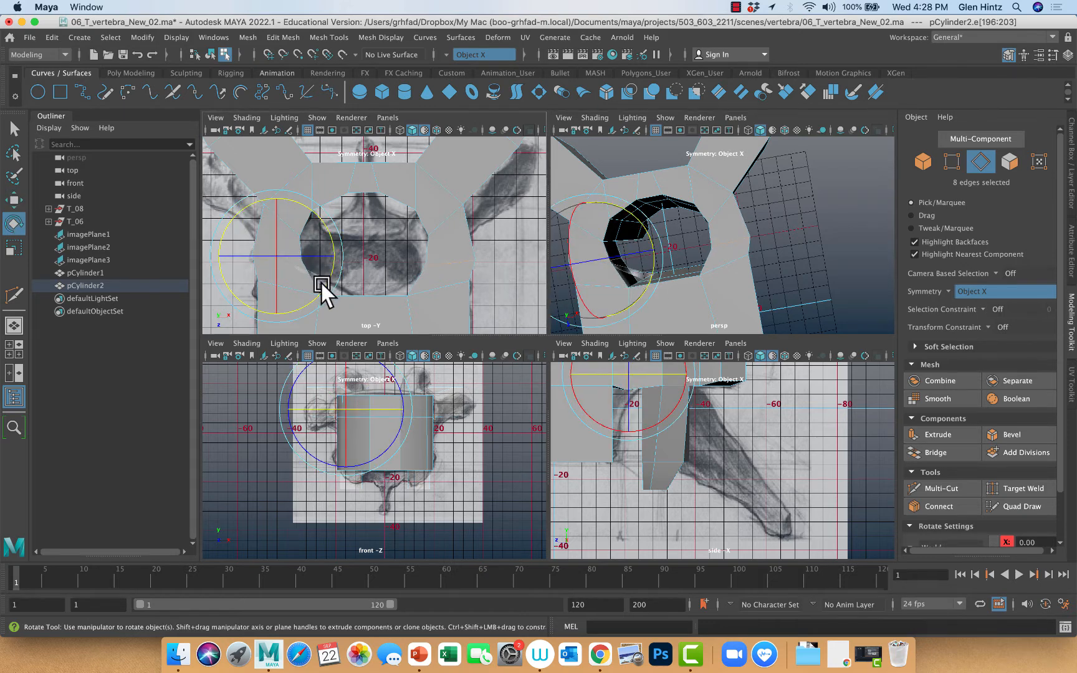
click(534, 298)
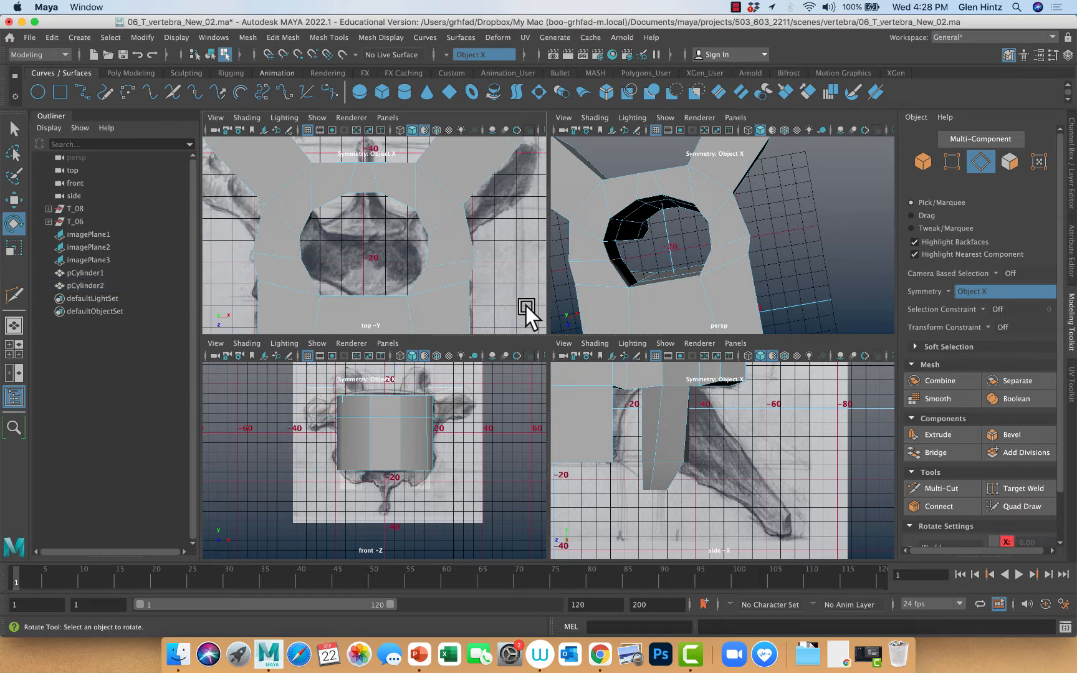
Preview the vertebra mesh smoothed, and return it to the unsmoothed display
alt+drag(525, 305, 518, 286)
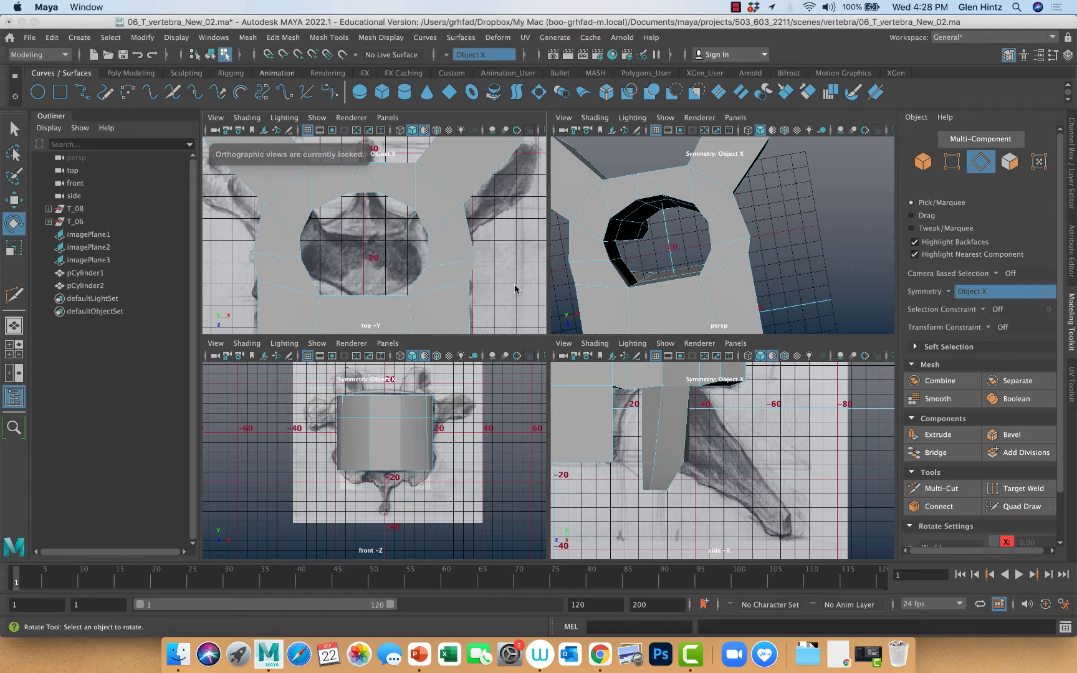
key(3)
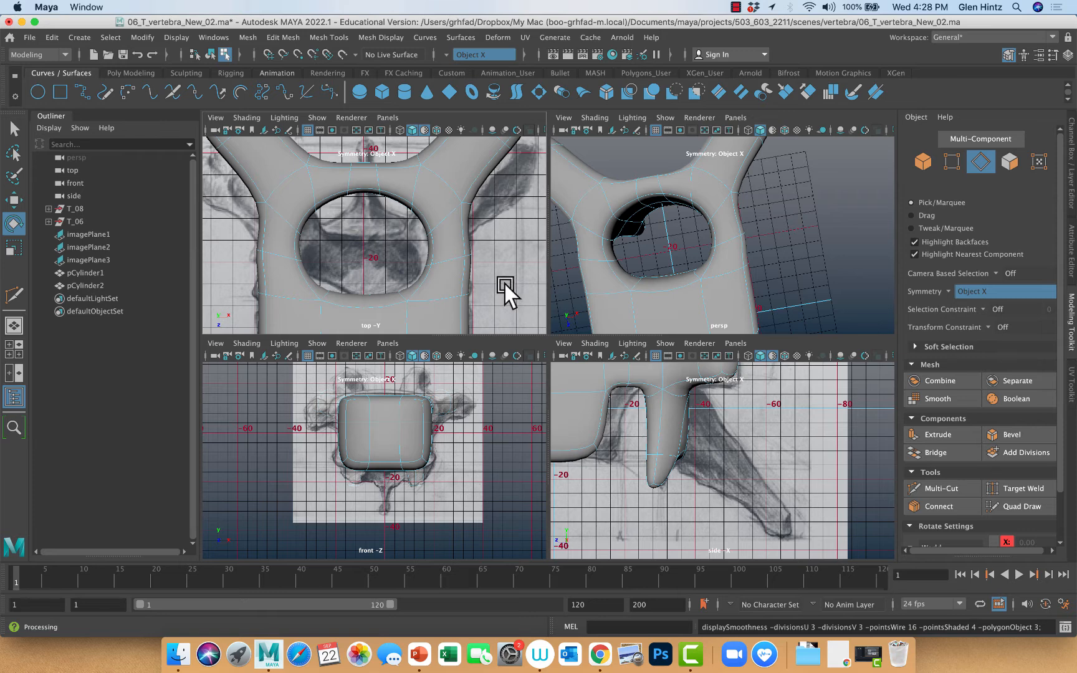
key(1)
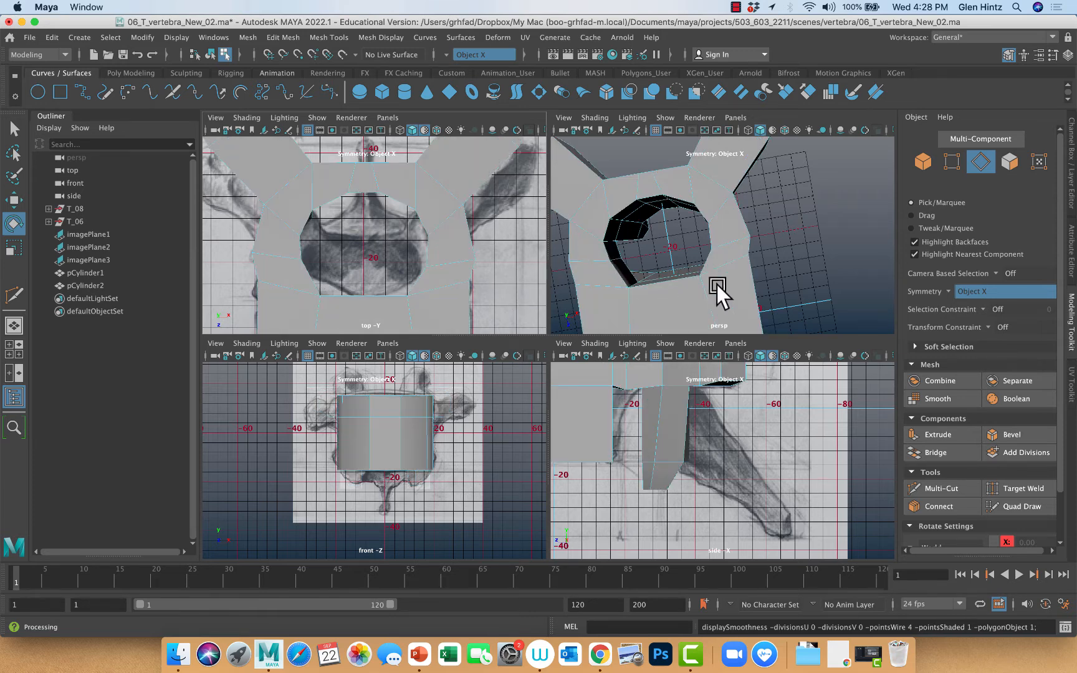
Select the paired edge loops between the vertebral body and the rear arch and raise them slightly
alt+drag(717, 286, 621, 253)
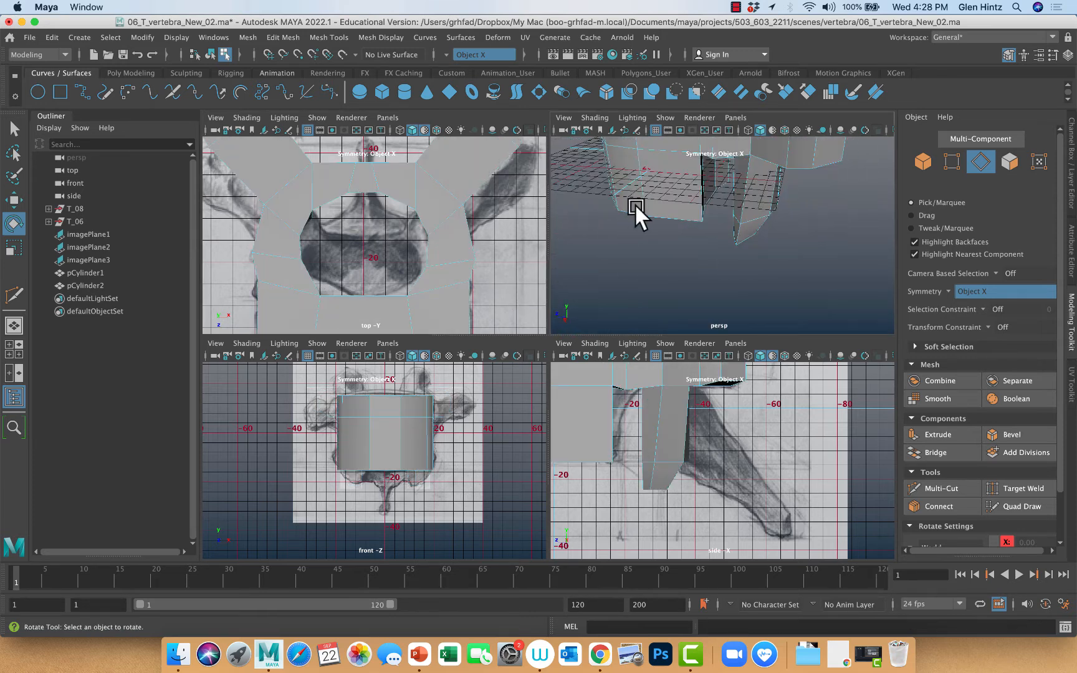
alt+drag(636, 207, 647, 266)
right_drag(665, 268, 774, 265)
alt+drag(775, 264, 716, 209)
double_click(723, 205)
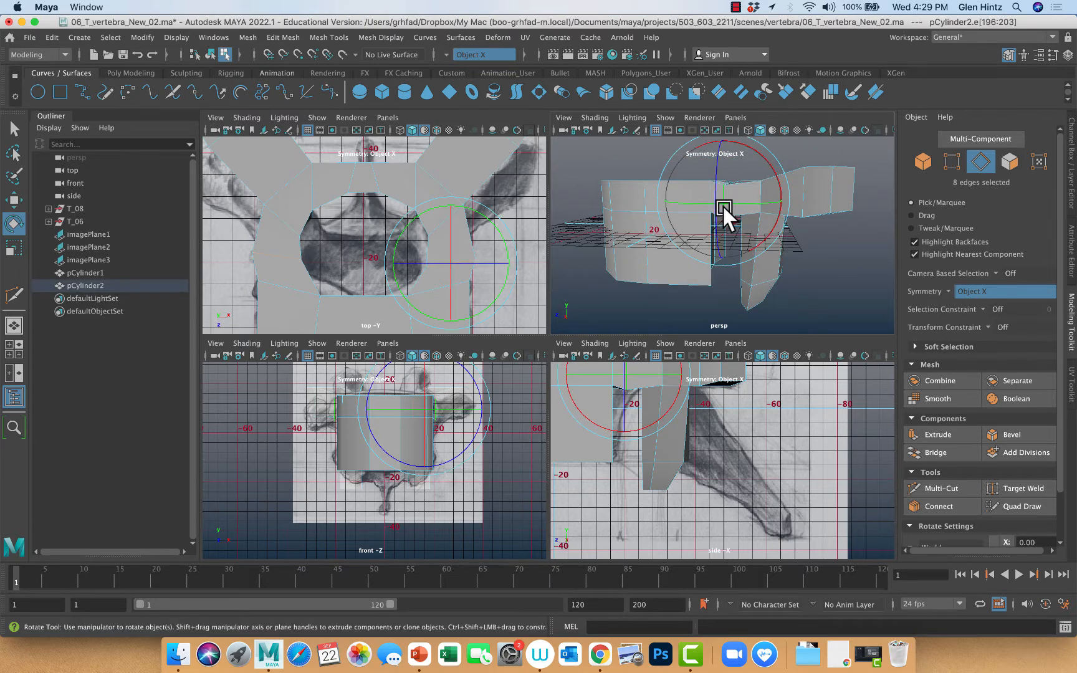
key(w)
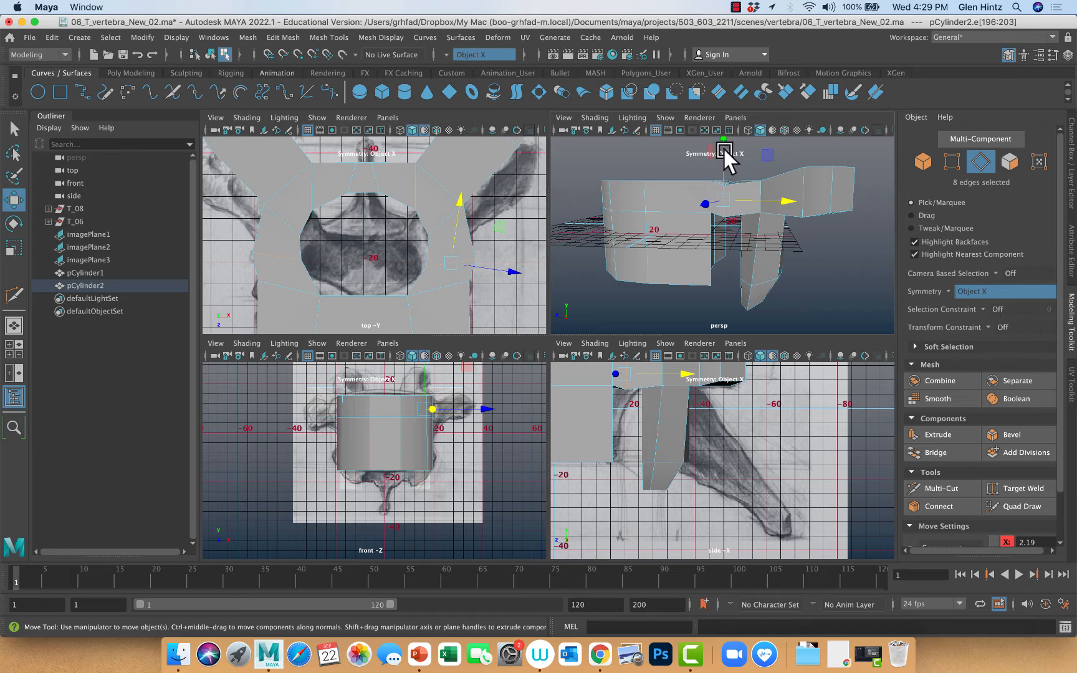
click(725, 157)
double_click(725, 205)
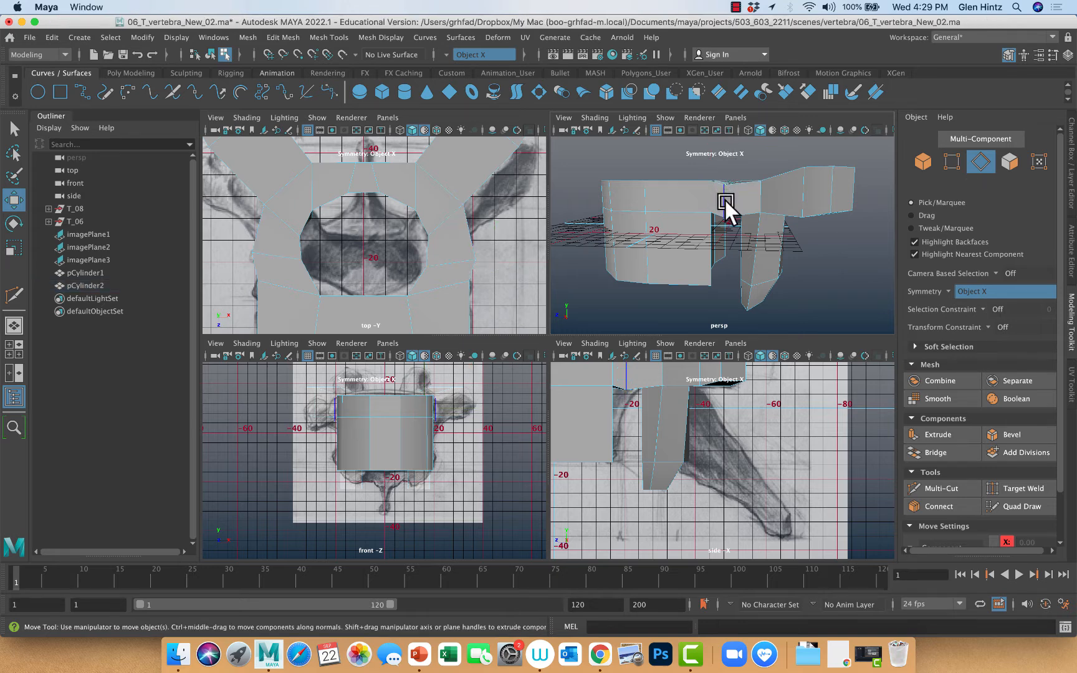
drag(721, 157, 721, 153)
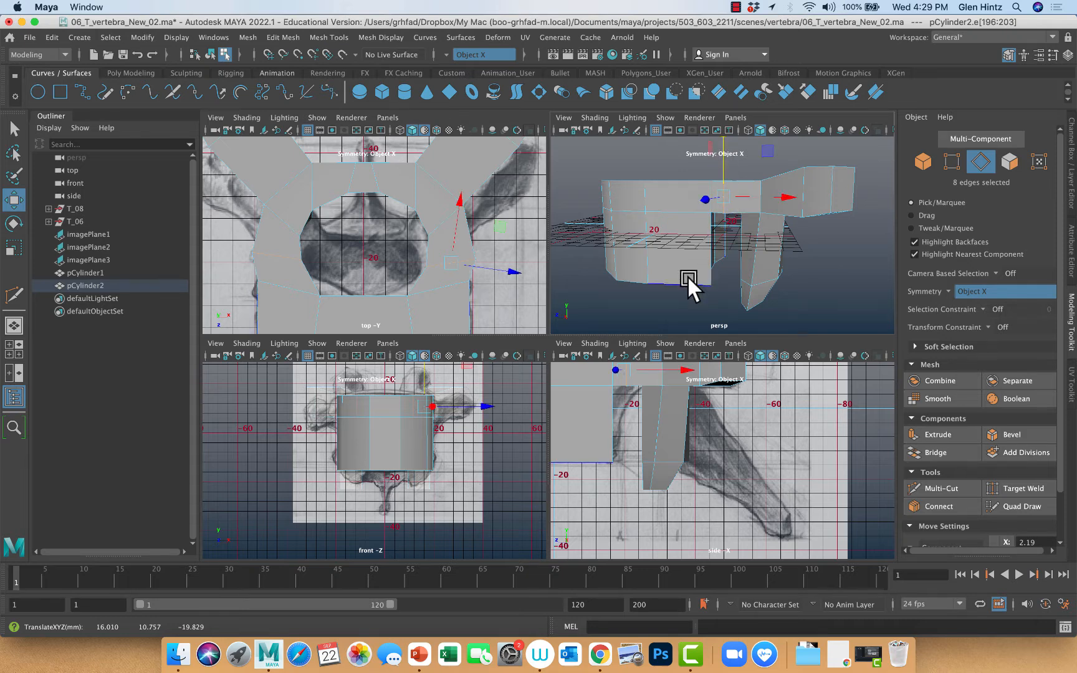
Bring the raised edge loops up close in the side view and activate the Select tool
alt+middle_drag(753, 407, 781, 526)
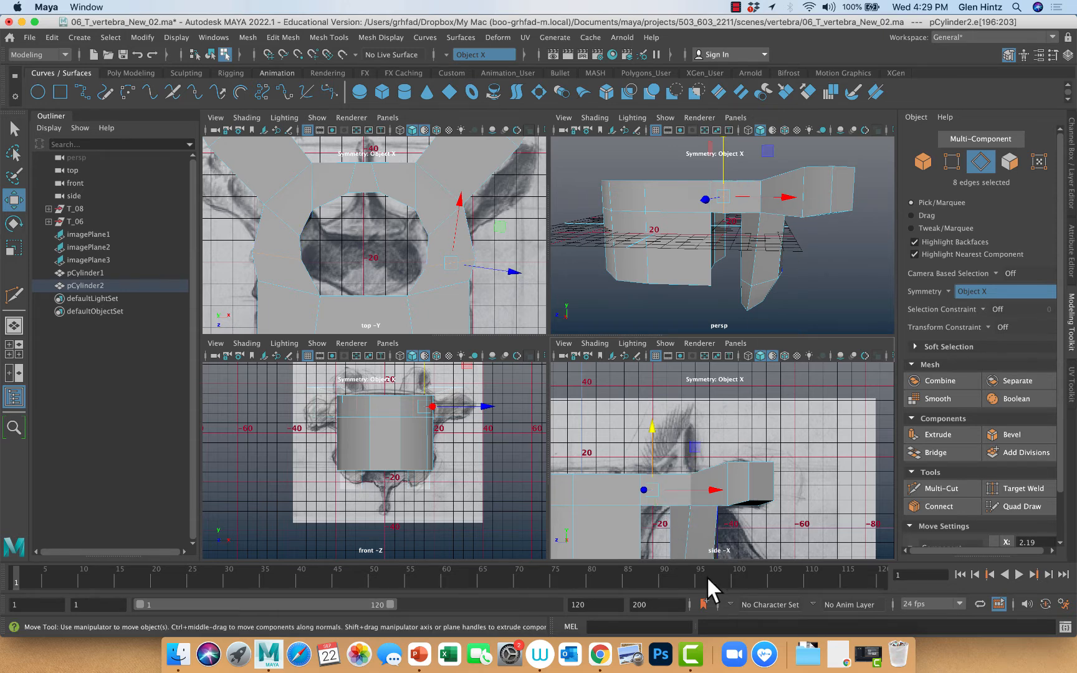
alt+right_drag(664, 507, 823, 536)
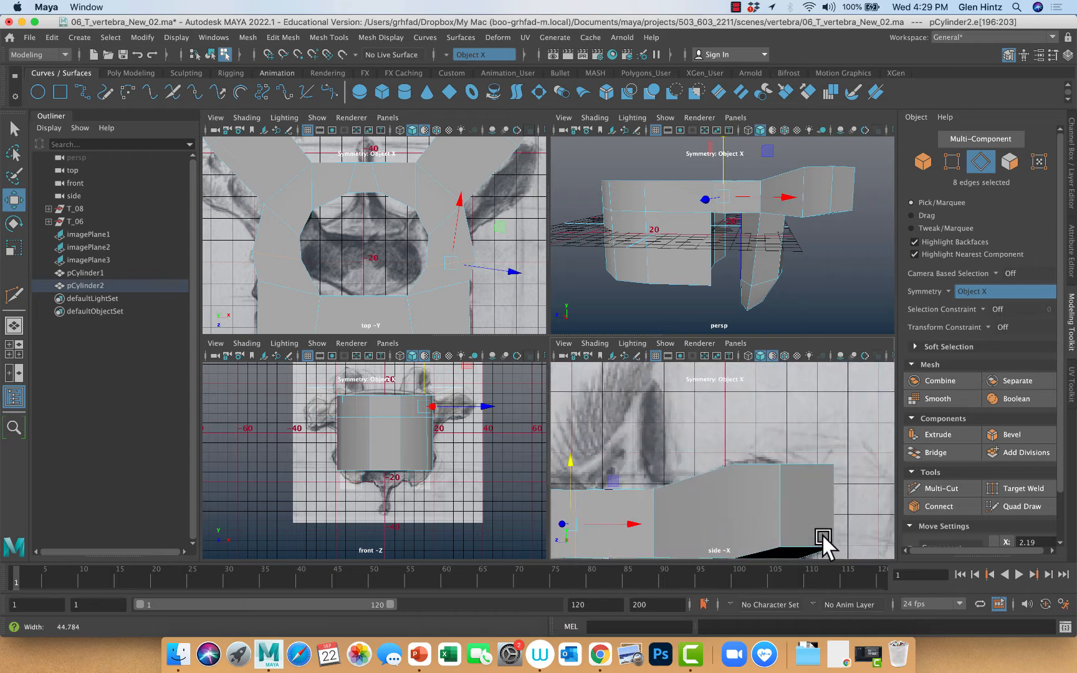
alt+middle_drag(735, 494, 840, 464)
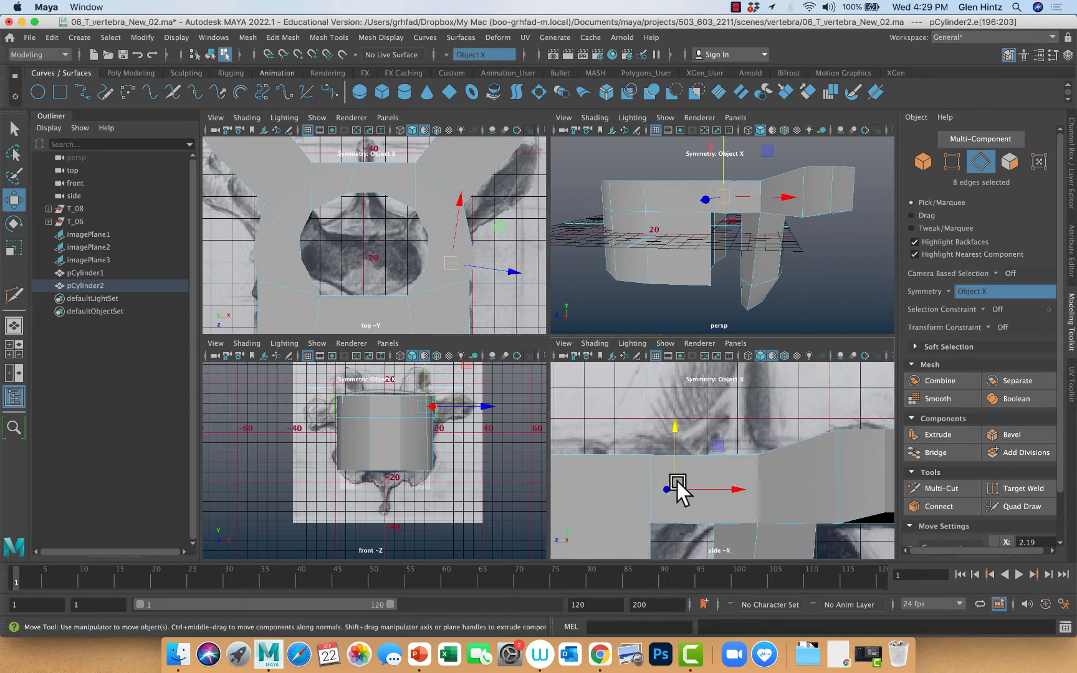
key(q)
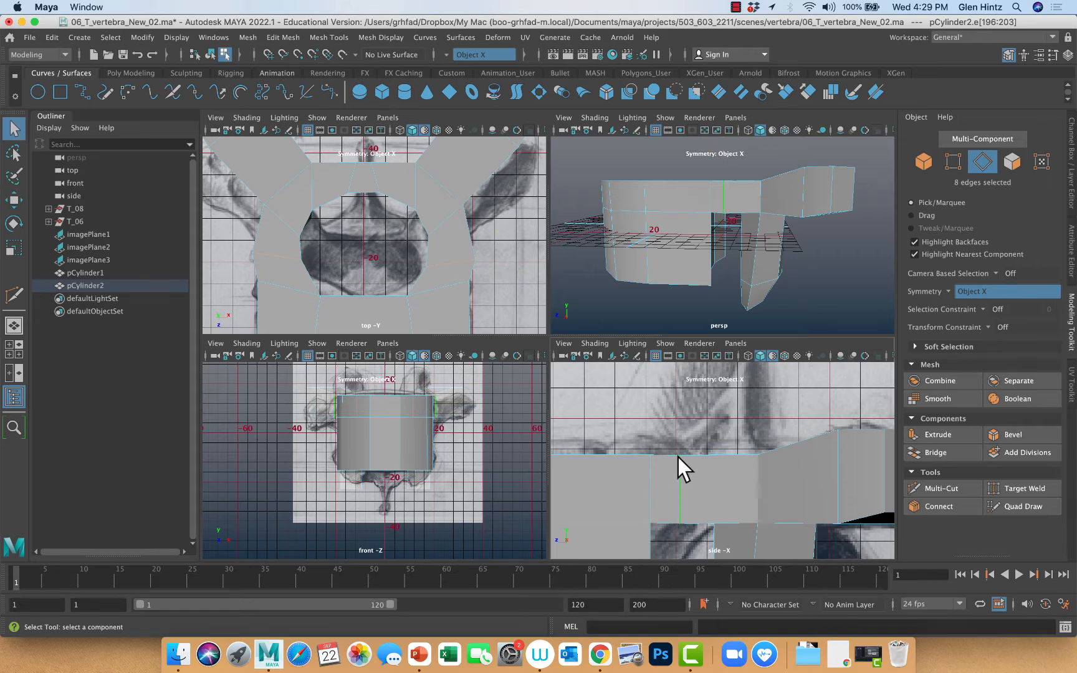
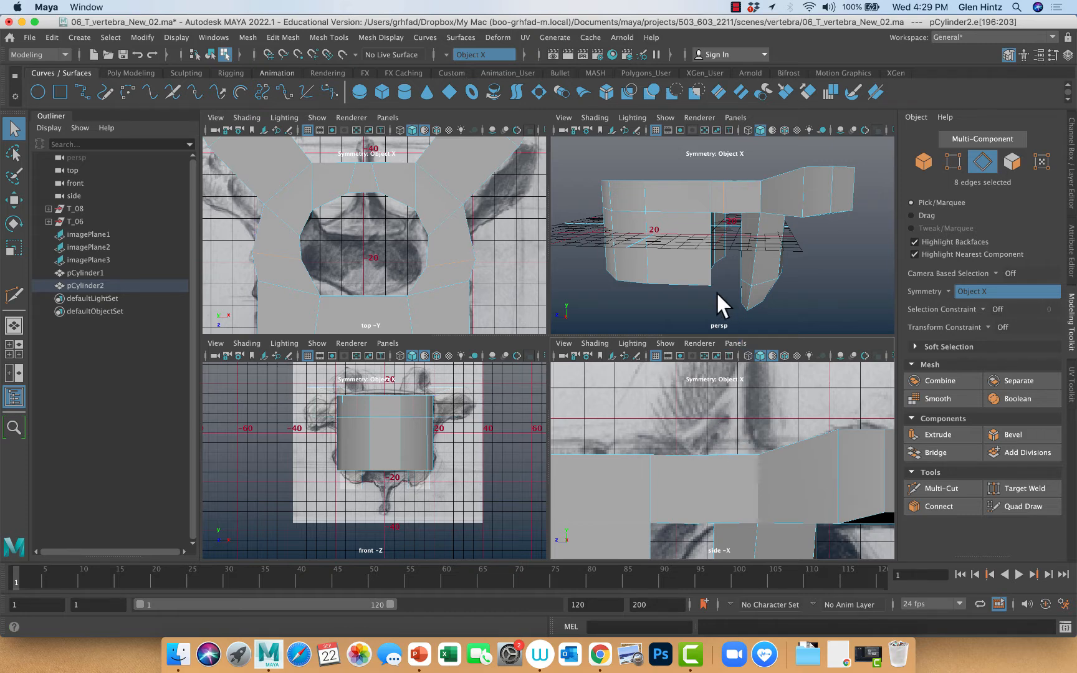
Extrude the paired top faces beside the foramen upward about 17.1 mm to match the articular processes in the side reference drawing
mouse_move(716, 291)
alt+mouse_down()
mouse_move(712, 320)
mouse_move(724, 288)
alt+mouse_up()
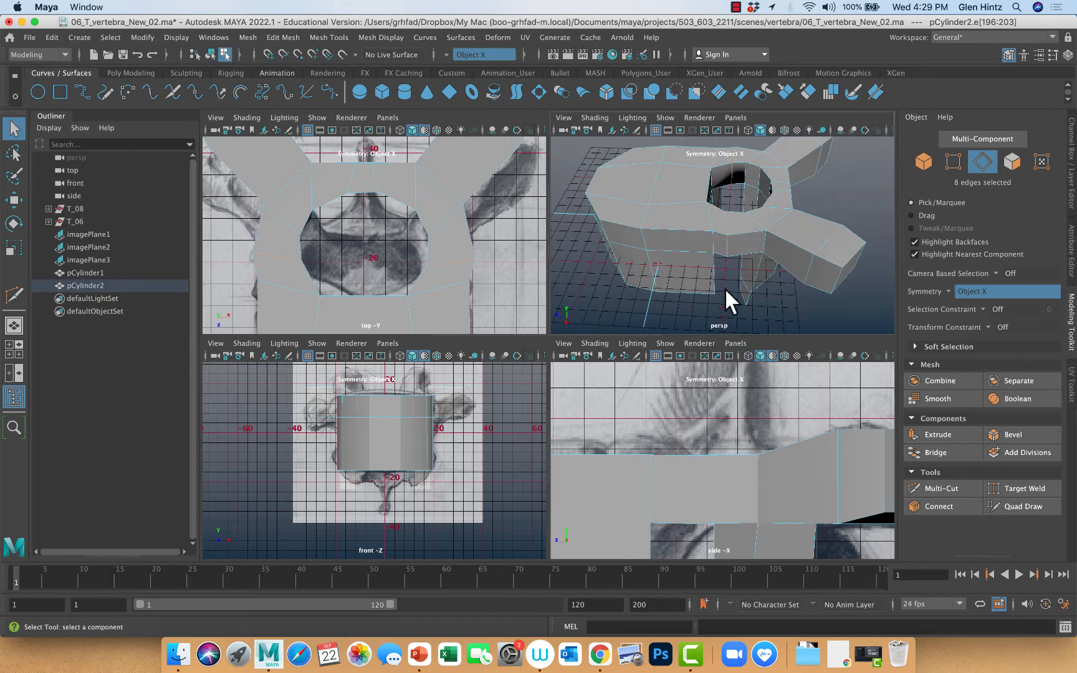
right_drag(743, 224, 742, 253)
click(739, 223)
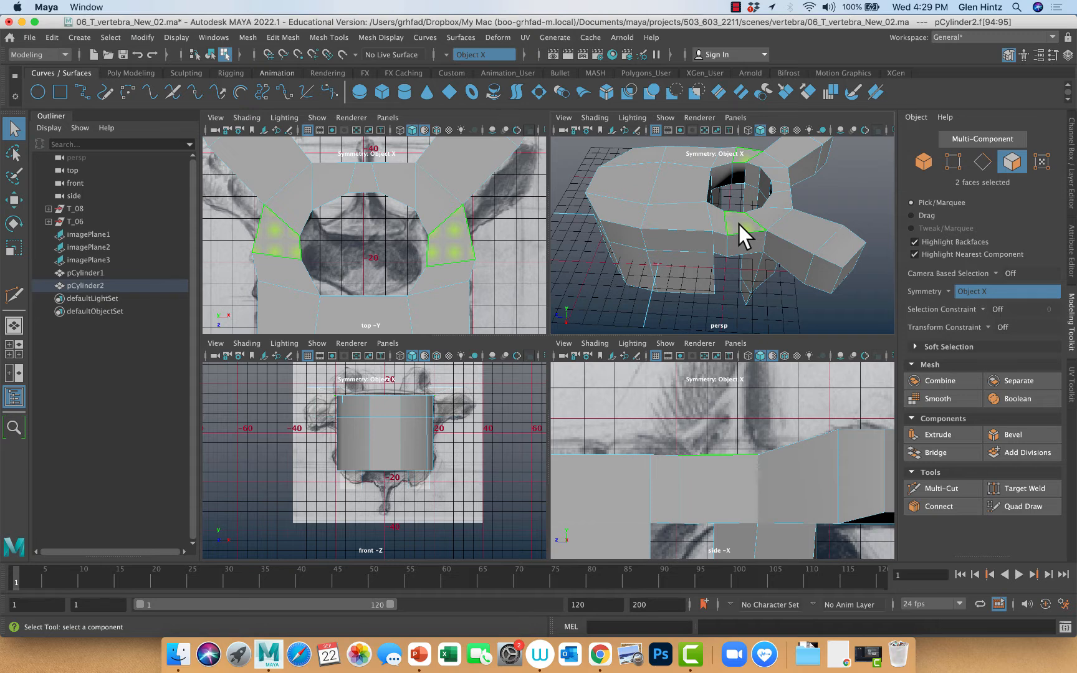
key(ctrl+e)
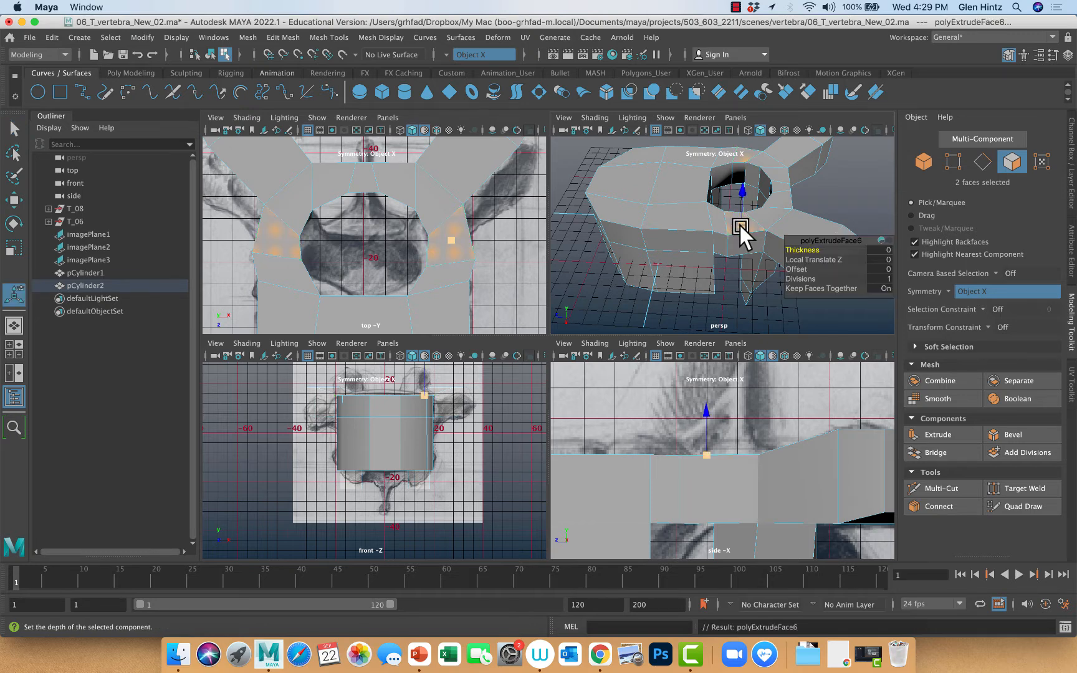
drag(741, 188, 746, 143)
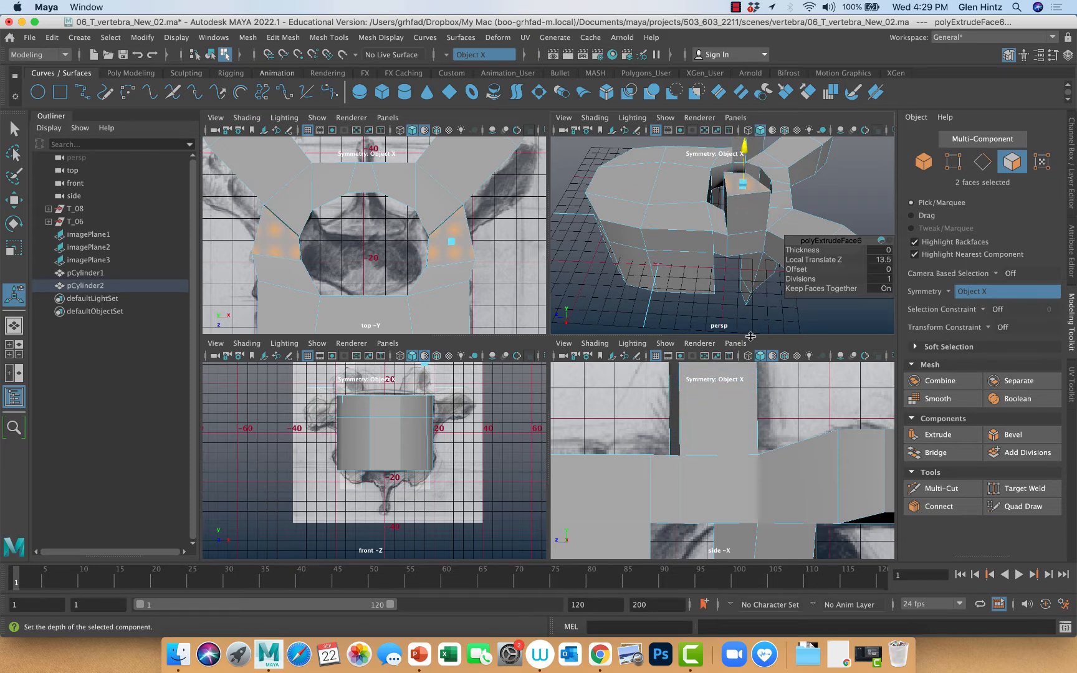
scroll(779, 404, down, 5)
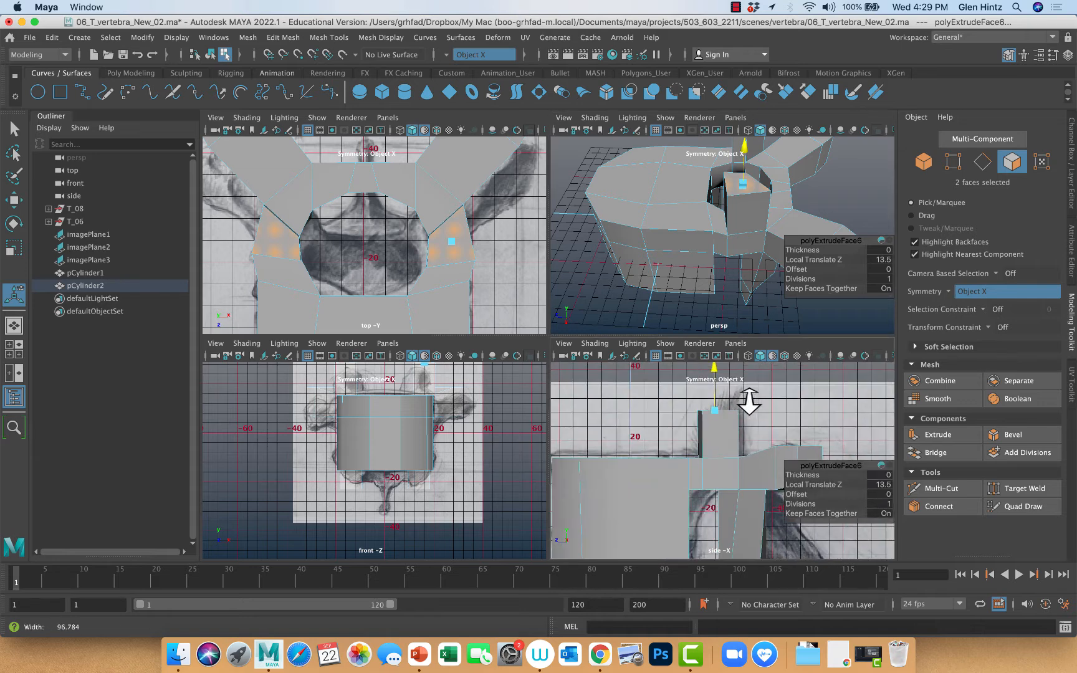
drag(711, 359, 709, 348)
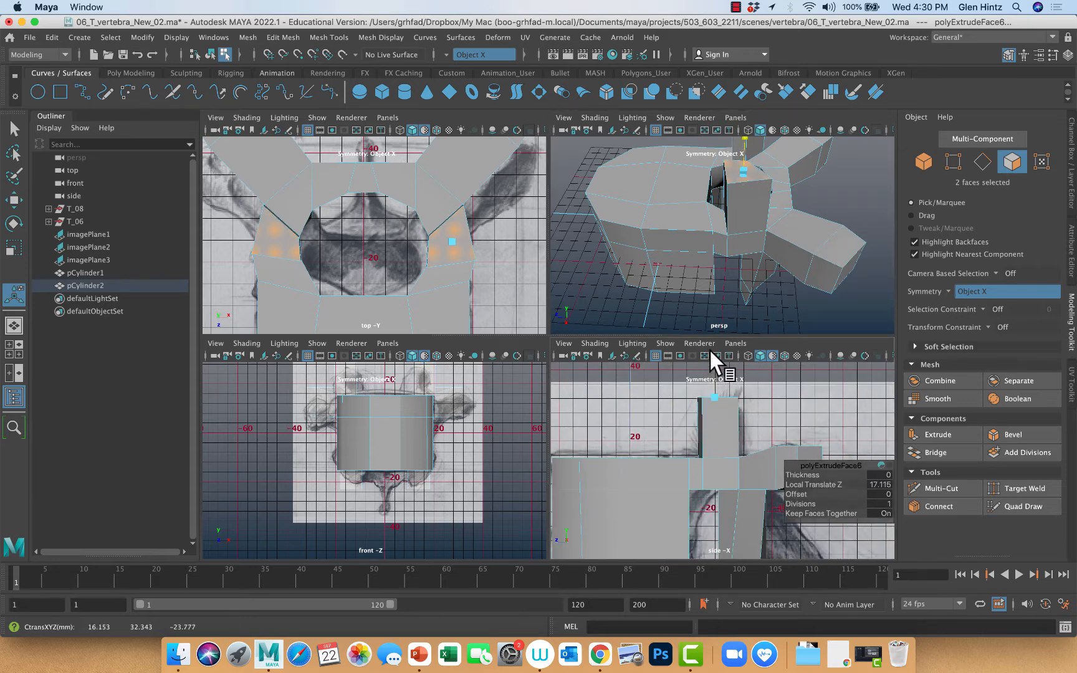
Rotate the extruded top faces about 37 degrees around X so they slope down toward the vertebral body
key(e)
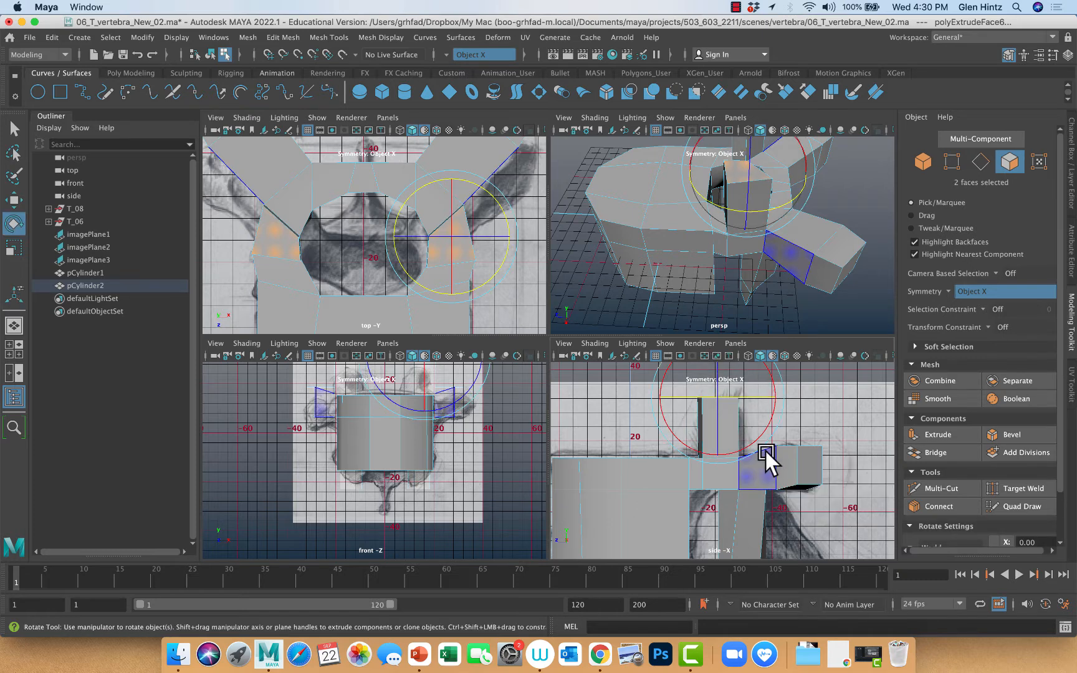
click(762, 437)
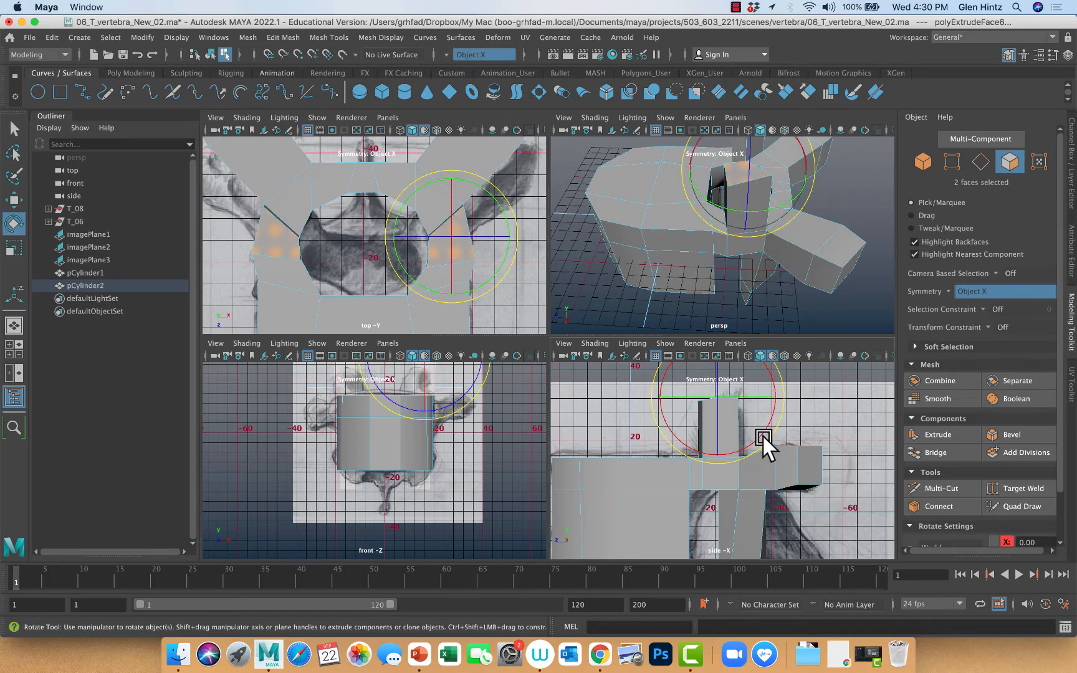
drag(761, 437, 774, 409)
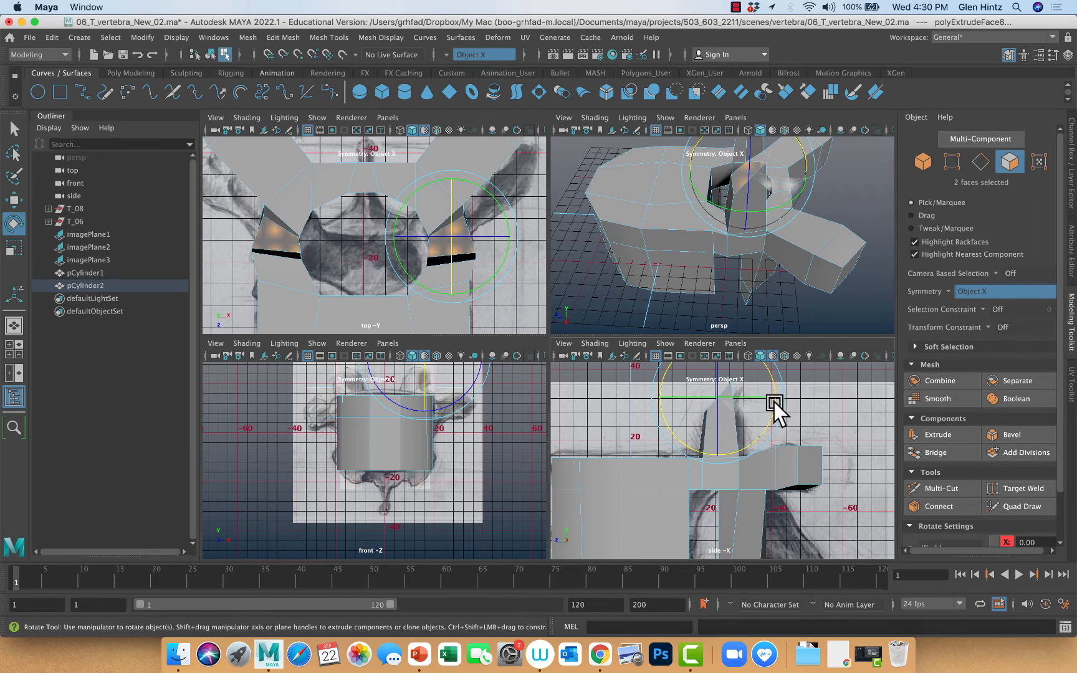
click(823, 424)
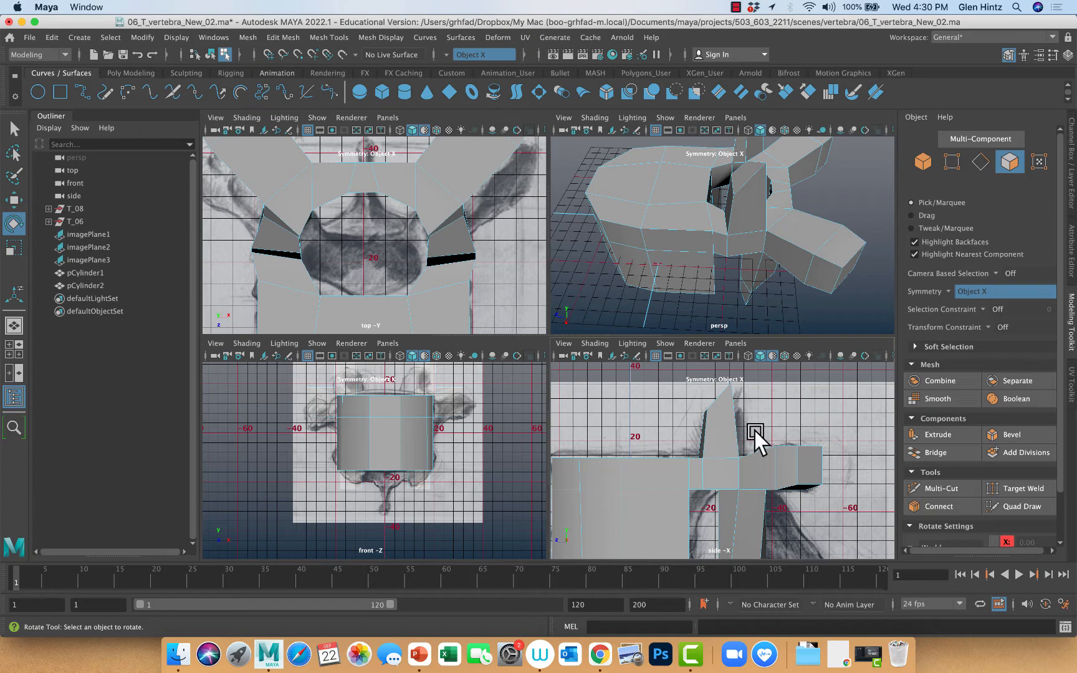
Select the paired upper front edges of the two extruded processes
alt+drag(752, 440, 728, 422)
mouse_move(692, 293)
alt+mouse_down()
mouse_move(667, 299)
mouse_move(753, 292)
mouse_move(763, 316)
mouse_move(722, 325)
mouse_move(632, 309)
mouse_move(699, 306)
mouse_move(677, 317)
mouse_move(662, 314)
mouse_move(665, 300)
mouse_move(707, 300)
alt+mouse_up()
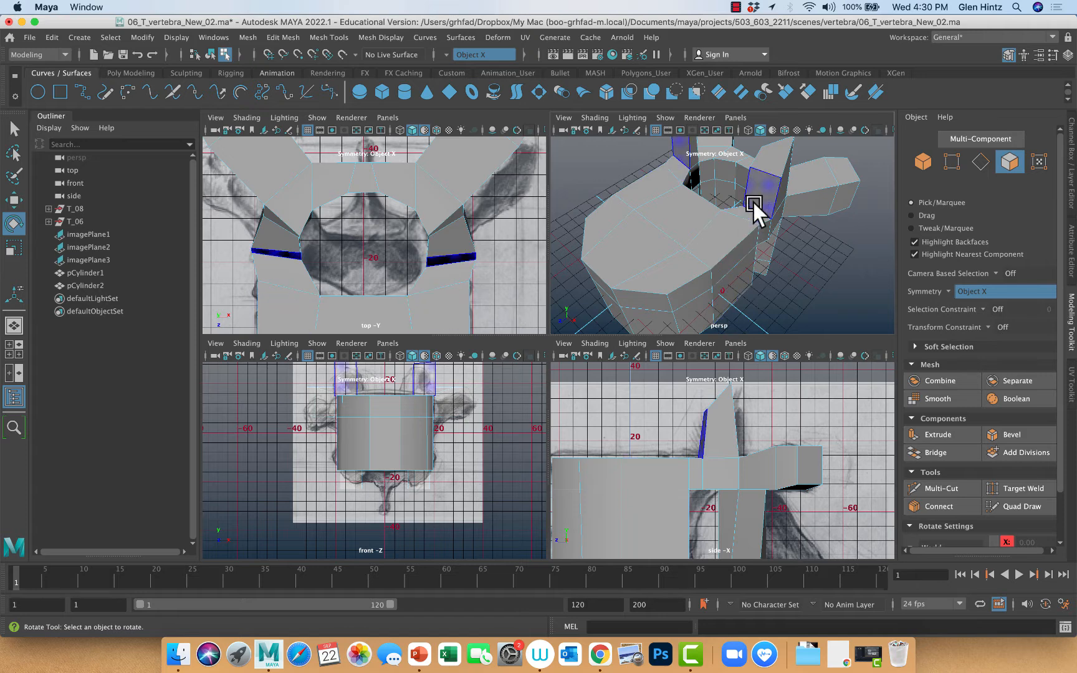
right_drag(765, 177, 764, 158)
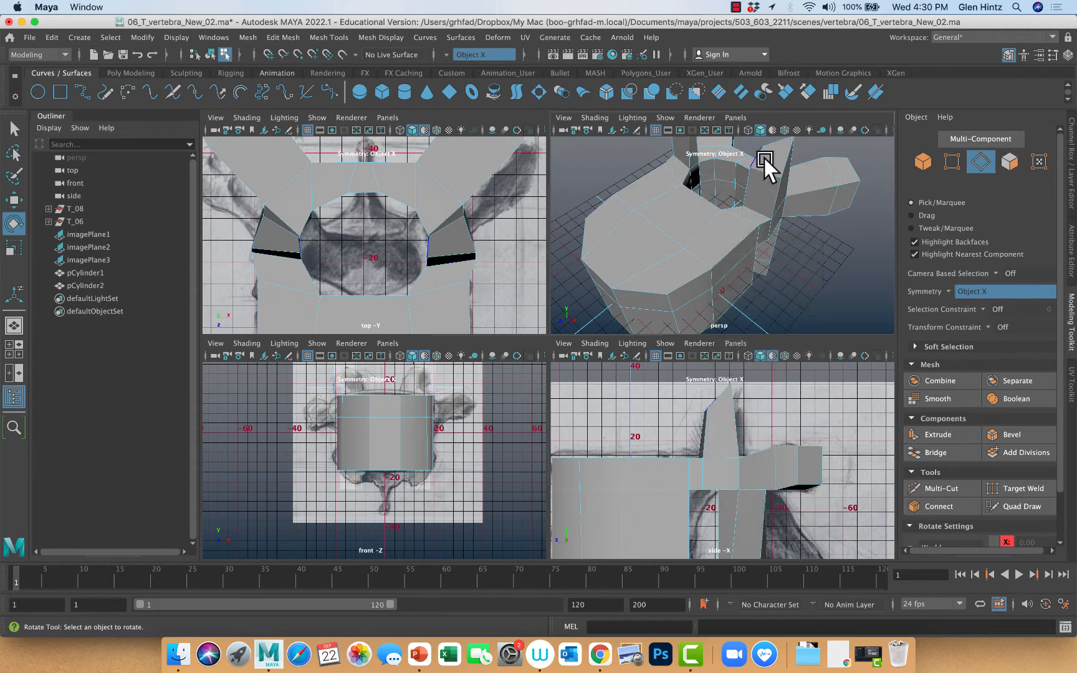
click(764, 168)
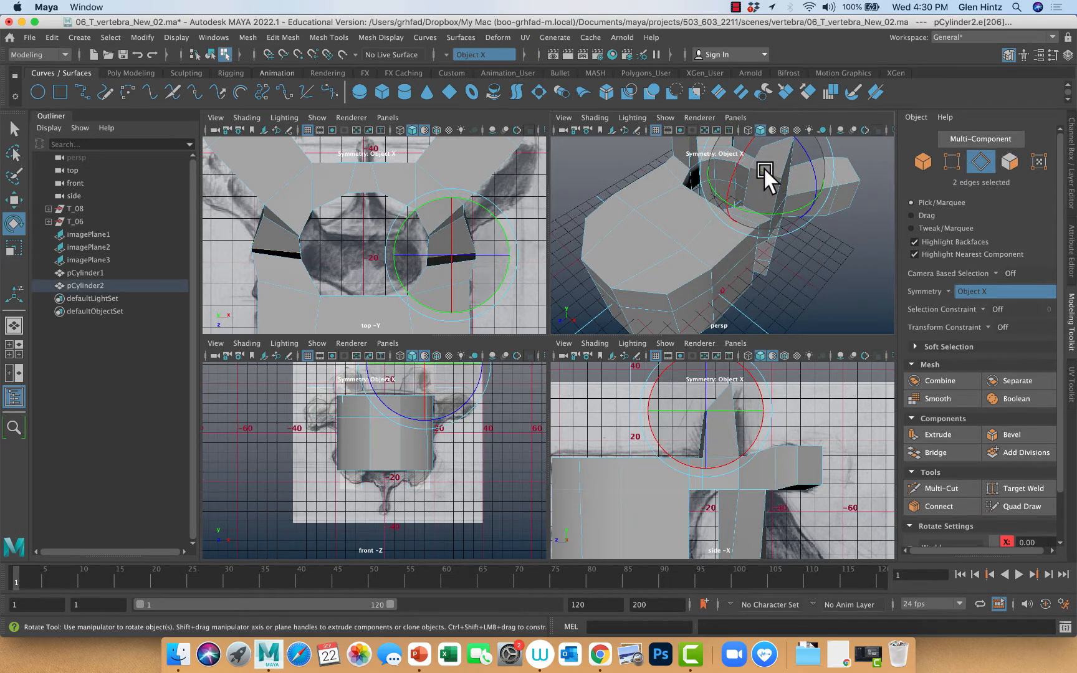
Set the Move tool's axis orientation to World
key(w)
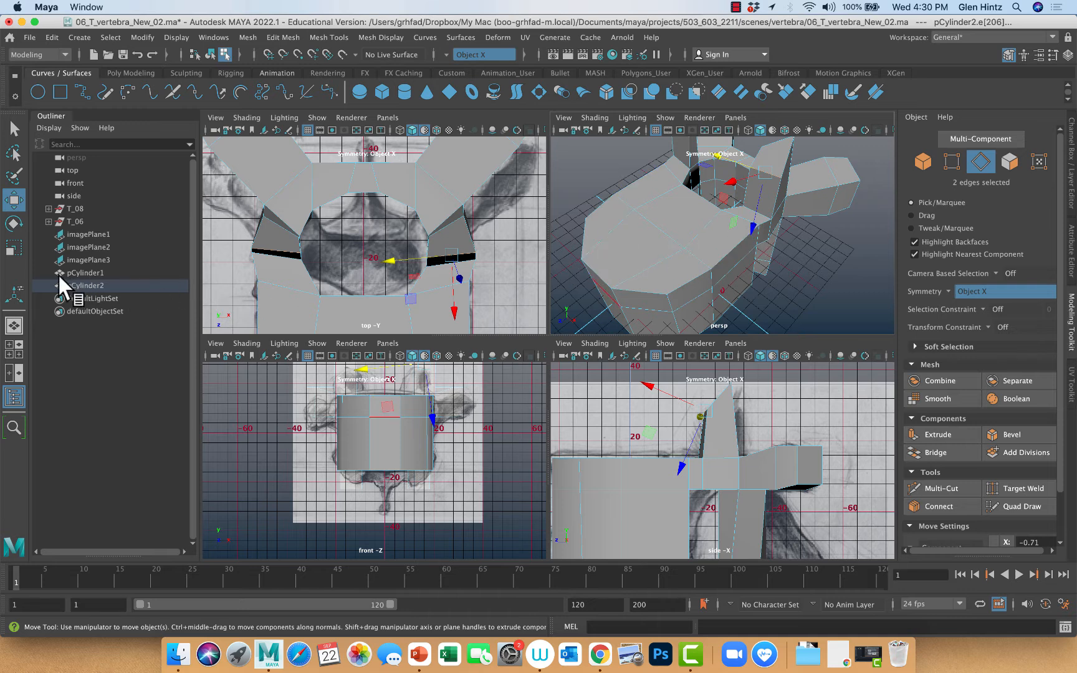
double_click(13, 200)
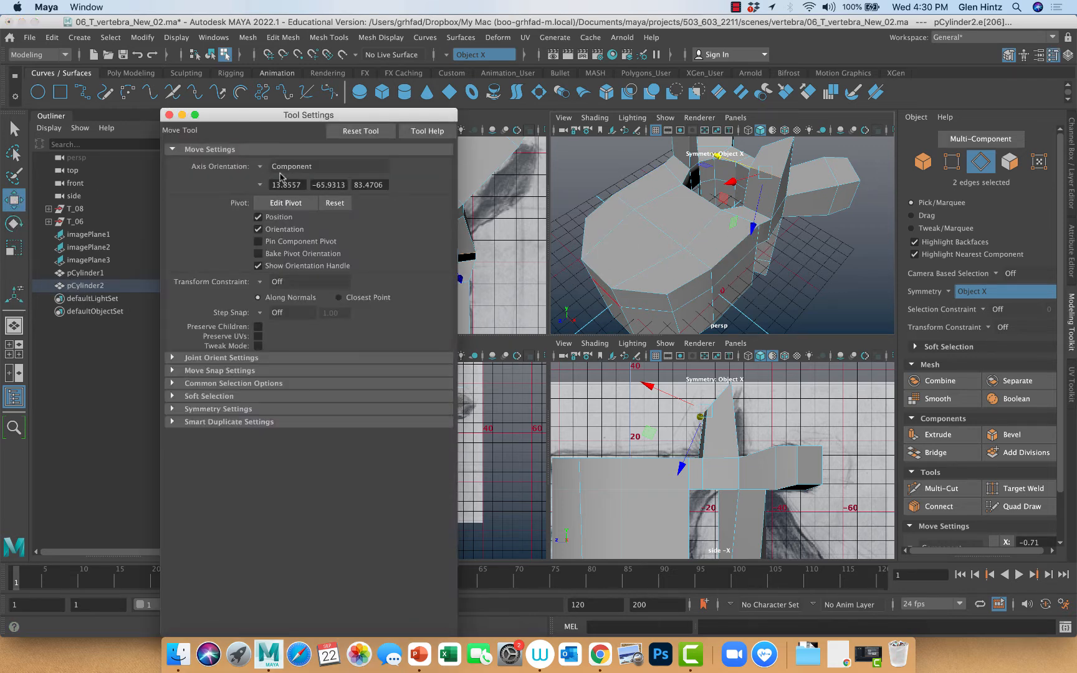
click(280, 169)
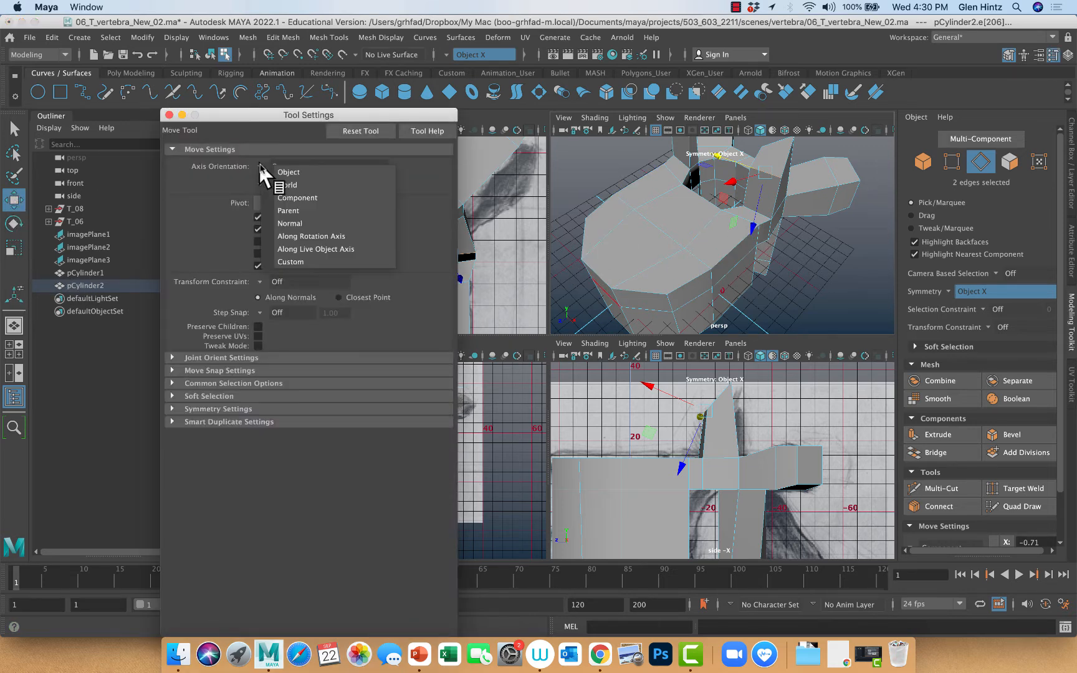
click(286, 185)
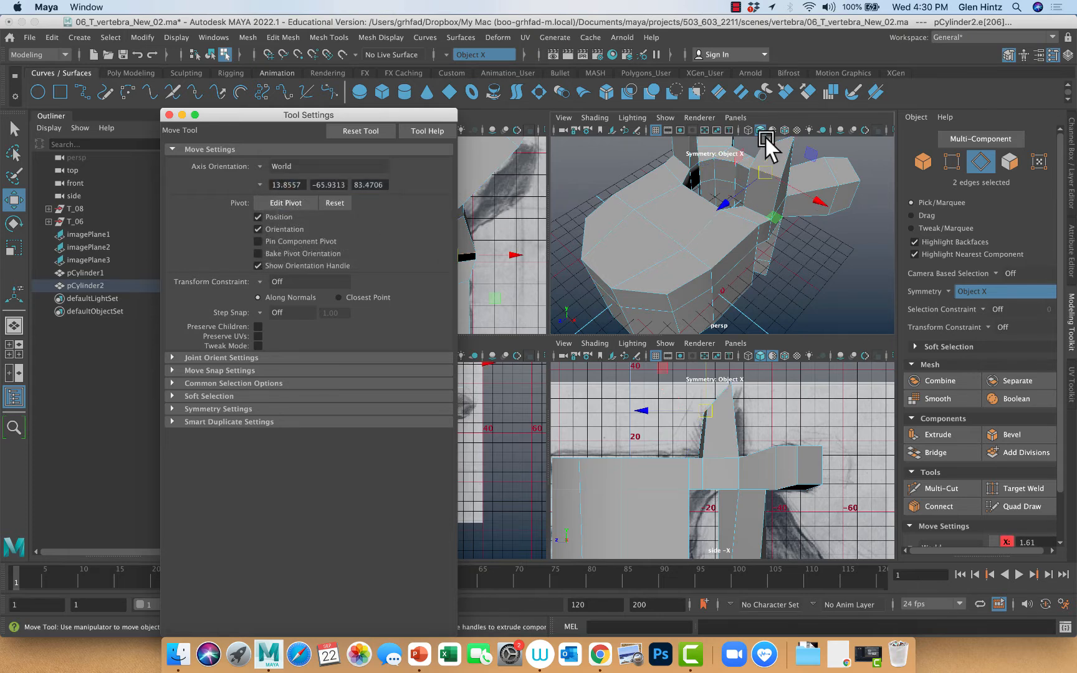
Lower the front edges slightly, and move the processes' inner rear top vertices slightly back and up about 2.5 mm
drag(765, 138, 766, 146)
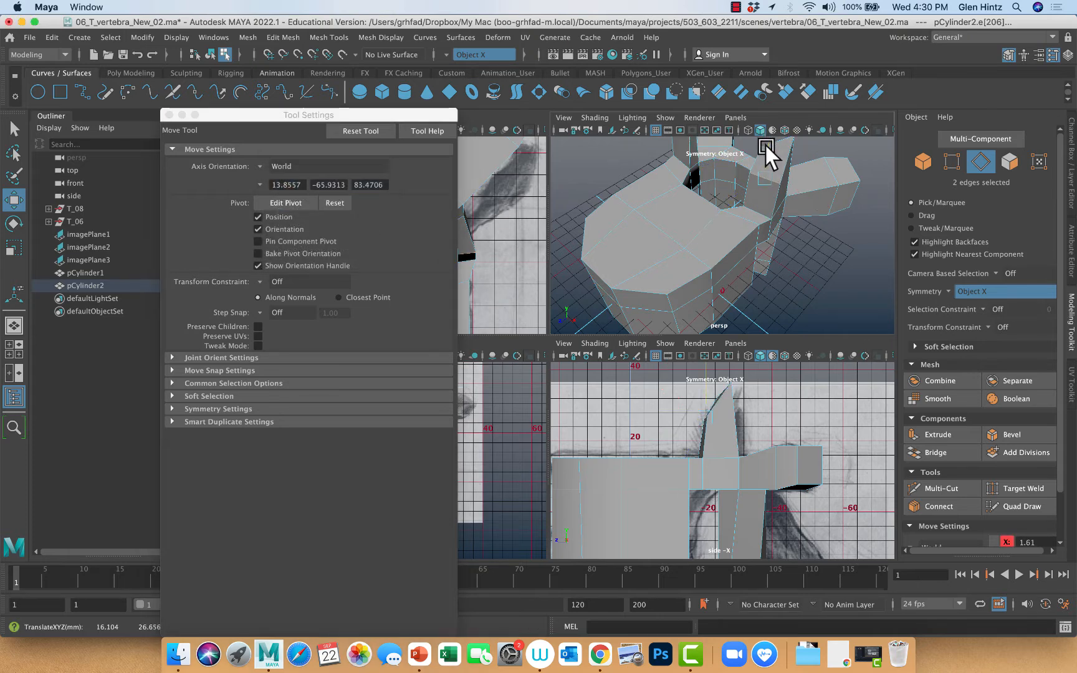
scroll(780, 266, up, 10)
right_click(785, 245)
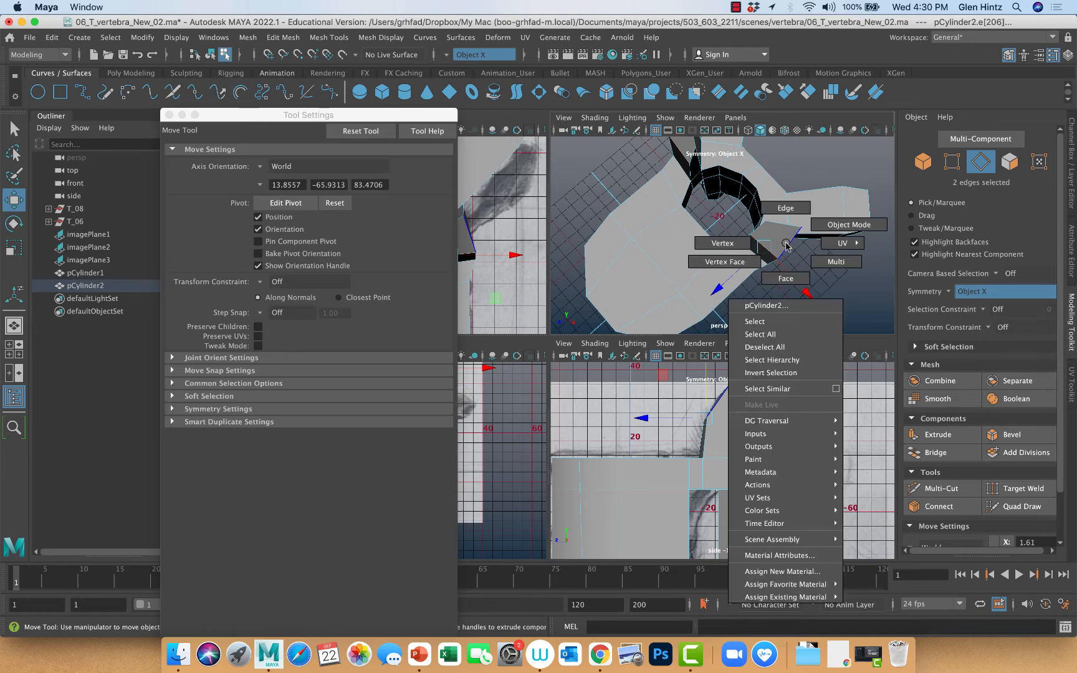
click(739, 243)
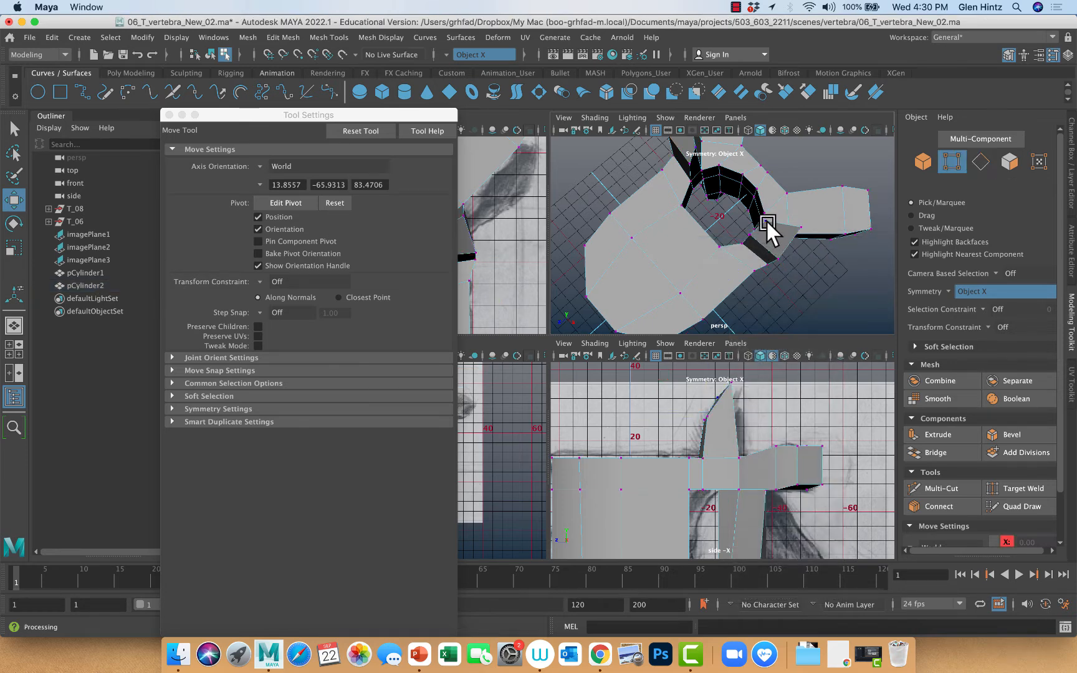
click(766, 219)
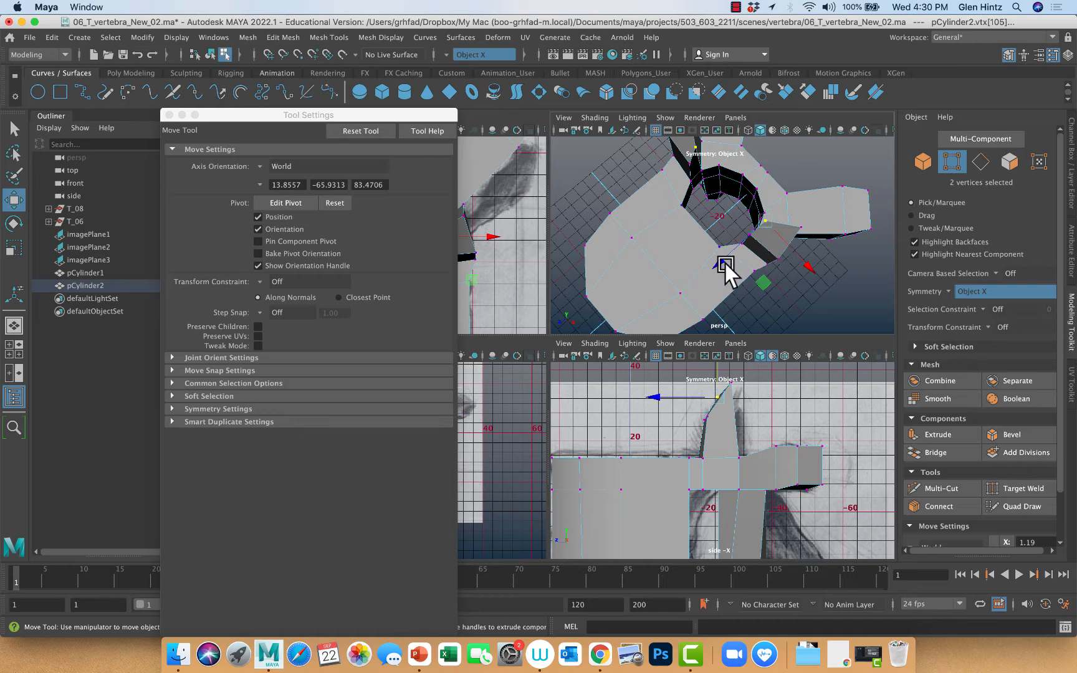
click(728, 261)
click(766, 219)
drag(728, 258, 734, 252)
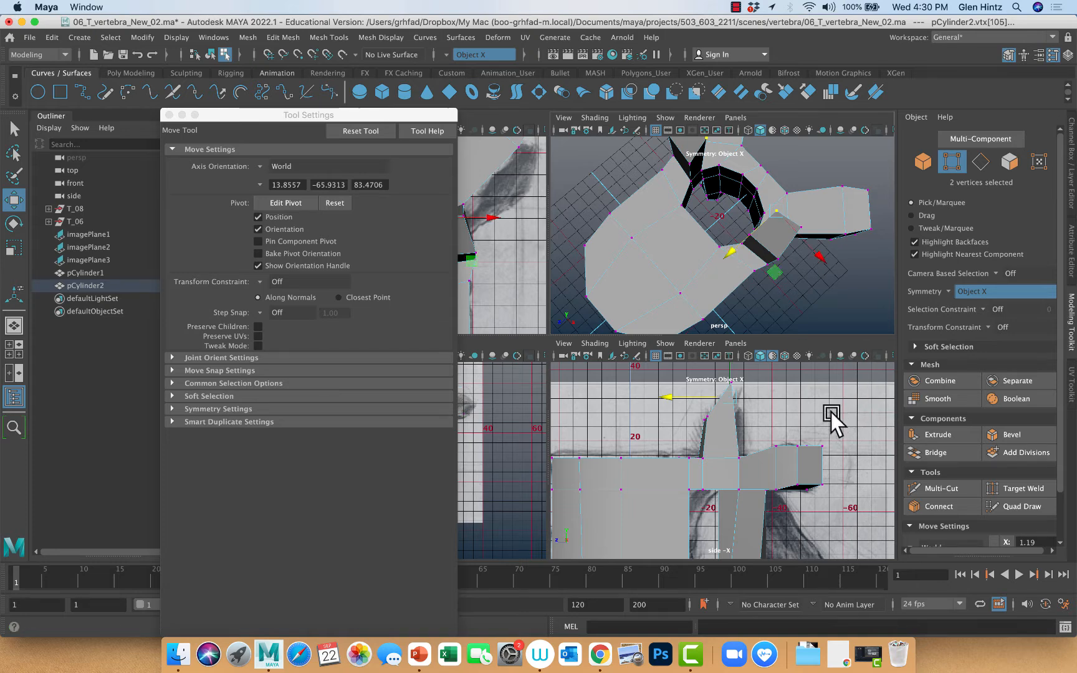
alt+middle_drag(831, 412, 806, 472)
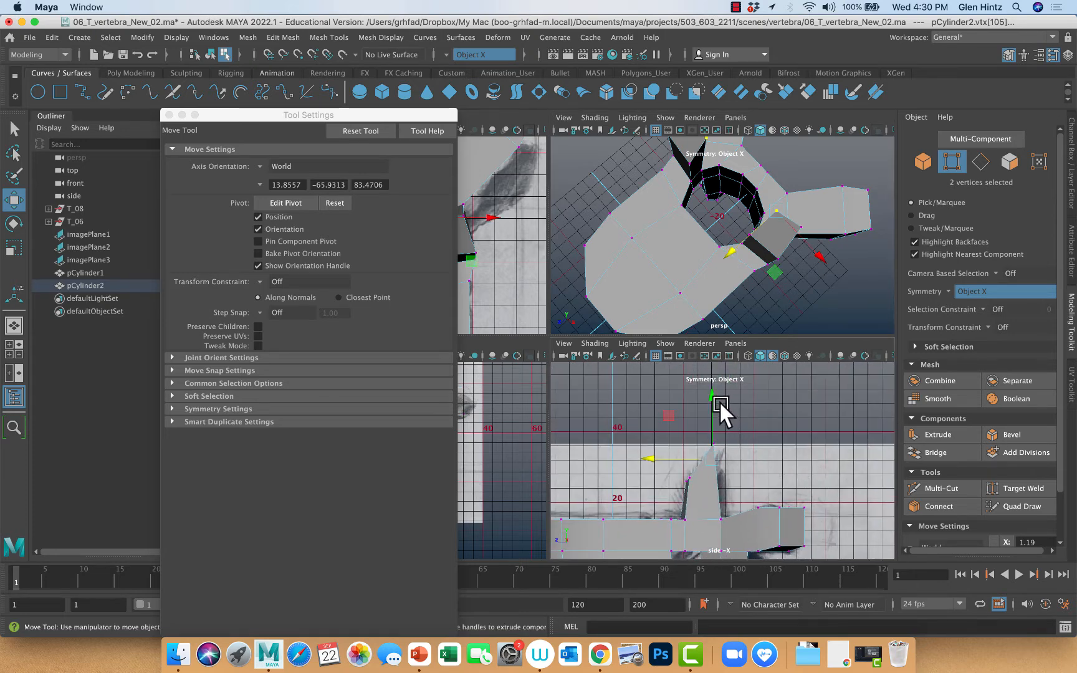
drag(719, 401, 716, 385)
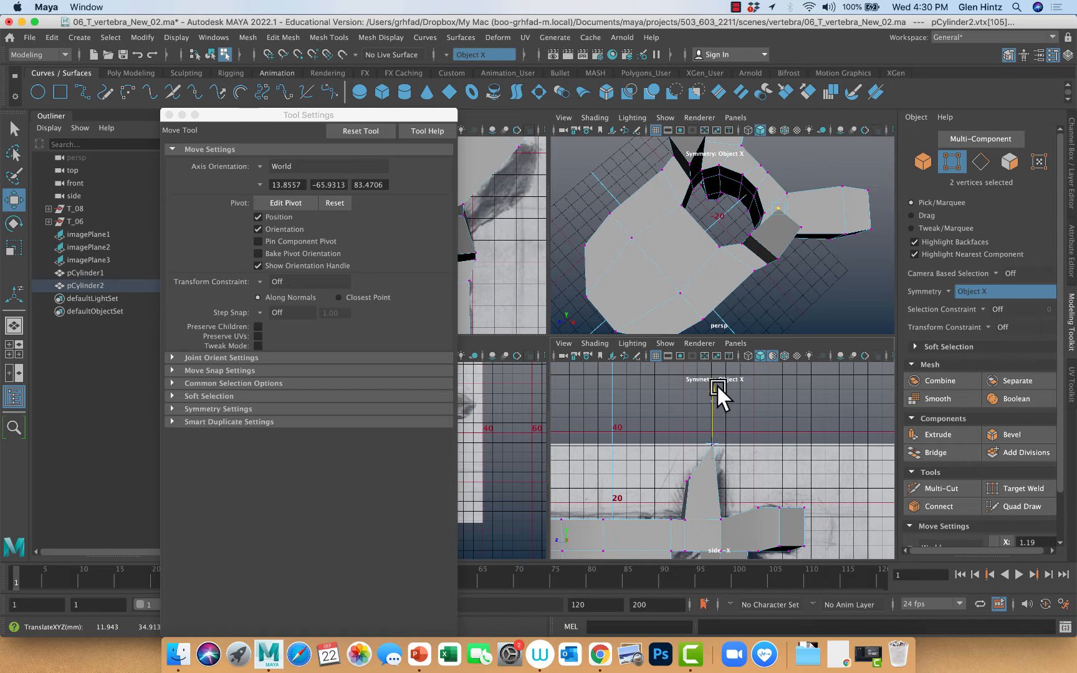
alt+drag(799, 300, 763, 277)
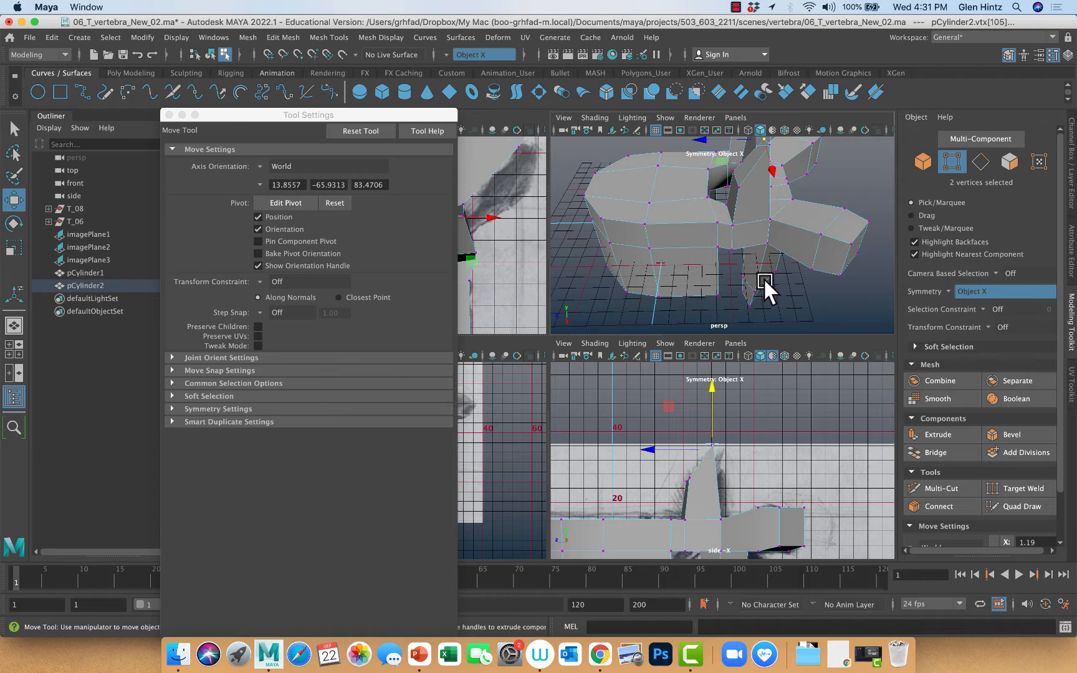
Undo the vertex moves, the edge move and the rotation of the extruded top faces
key(super+z)
key(super+z)
key(super+z)
key(super+z)
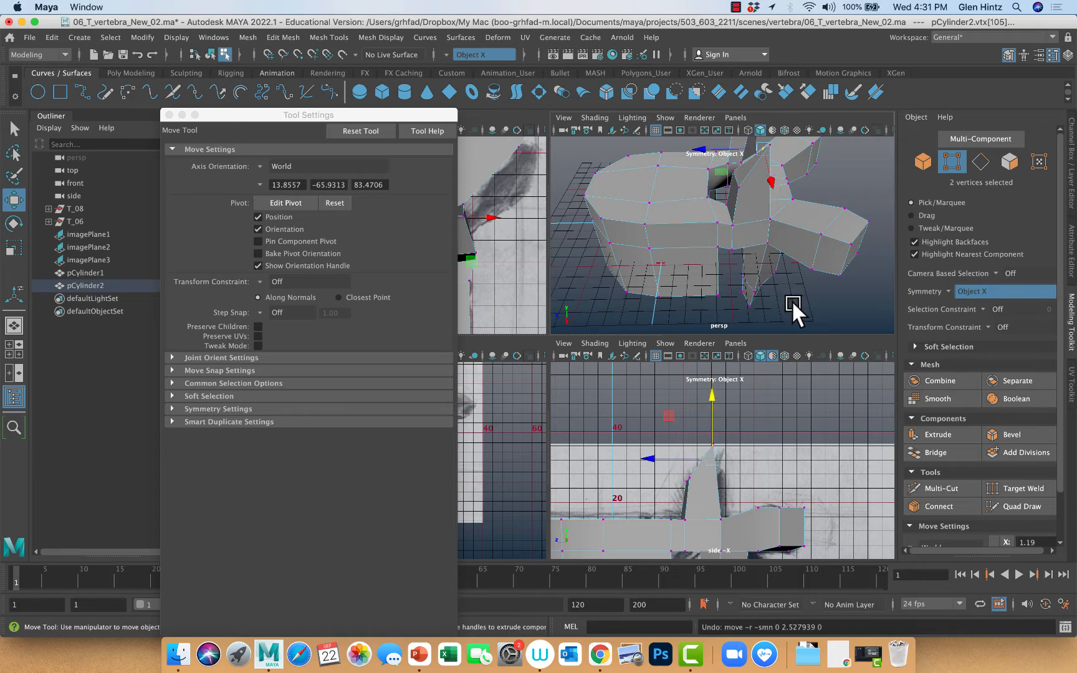
key(super+z)
key(super+z)
key(super+z)
key(super+z)
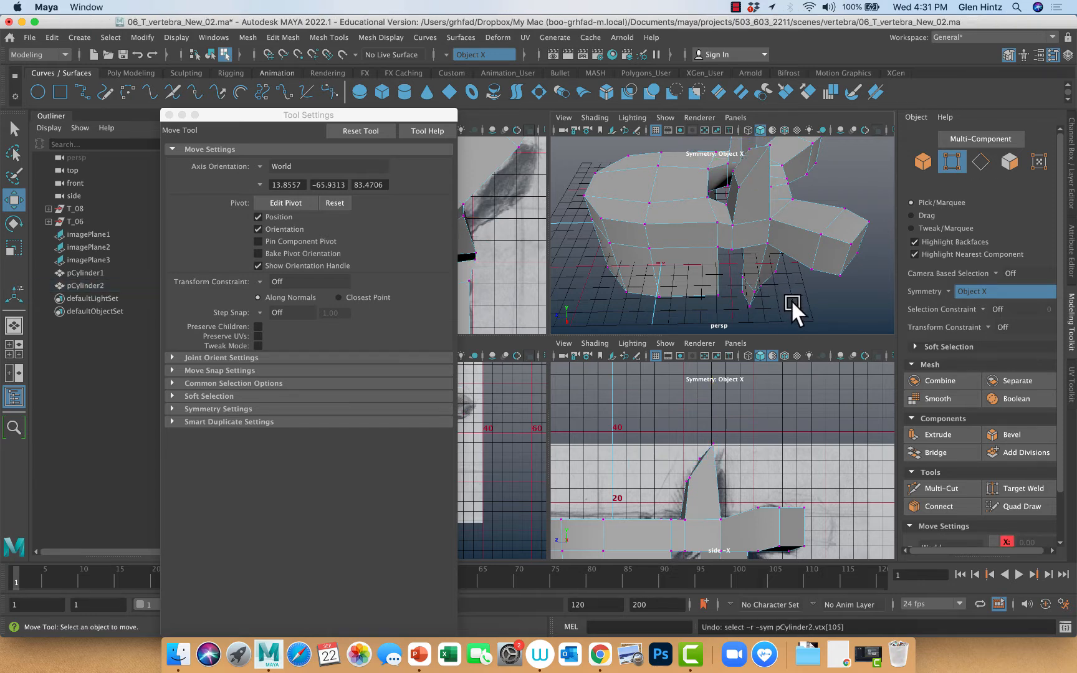
key(super+z)
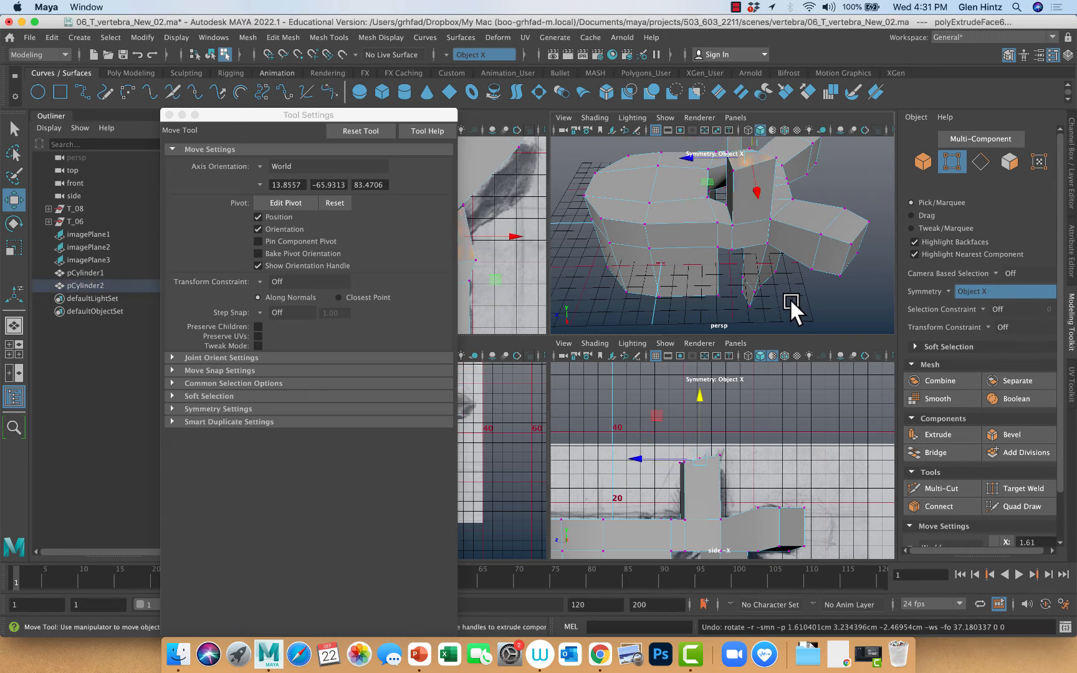
Rotate the extruded top faces around X the opposite way so they slope down toward the rear arch
key(e)
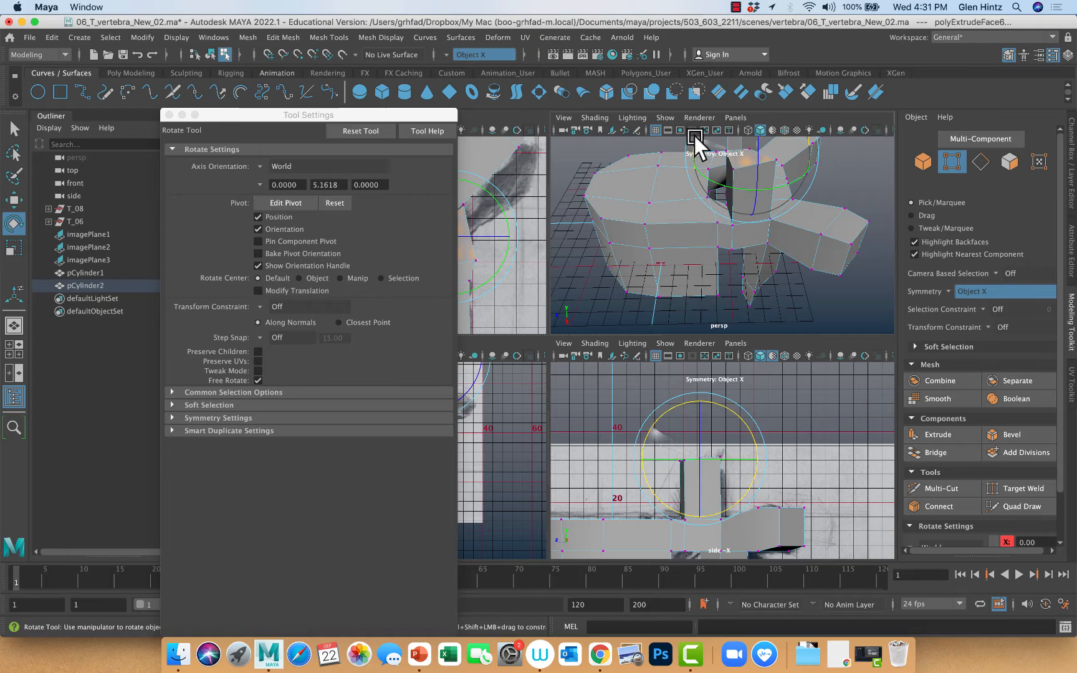
drag(694, 135, 729, 54)
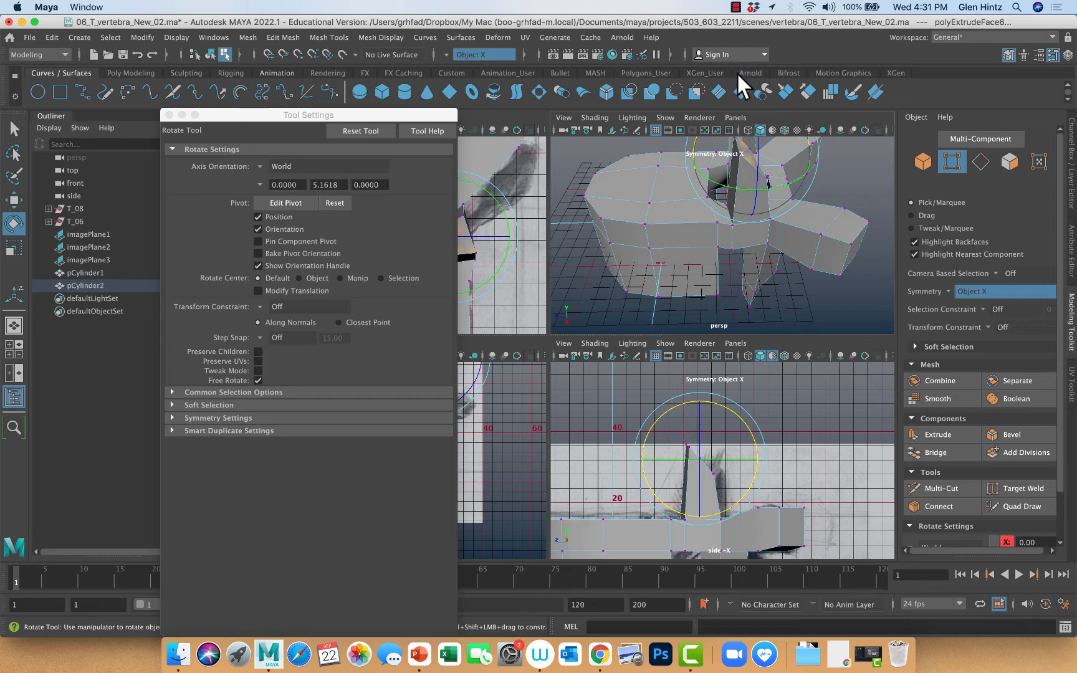
Display the side view in wireframe and compare the rotated processes with the reference drawing from several angles
alt+middle_drag(853, 480, 856, 378)
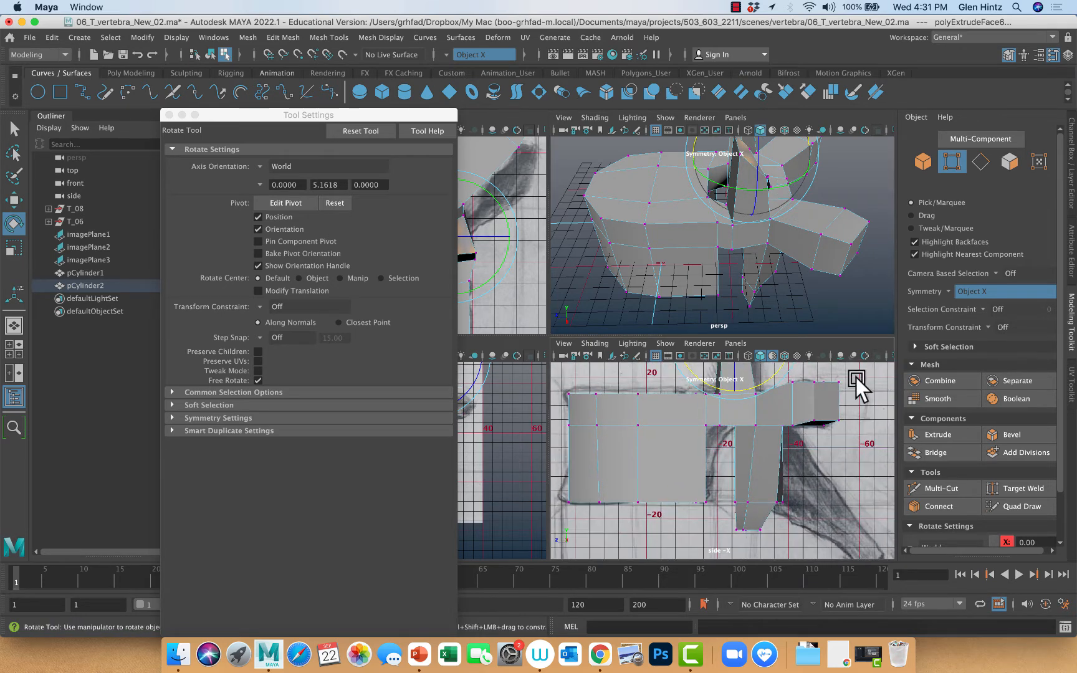
click(591, 343)
click(600, 366)
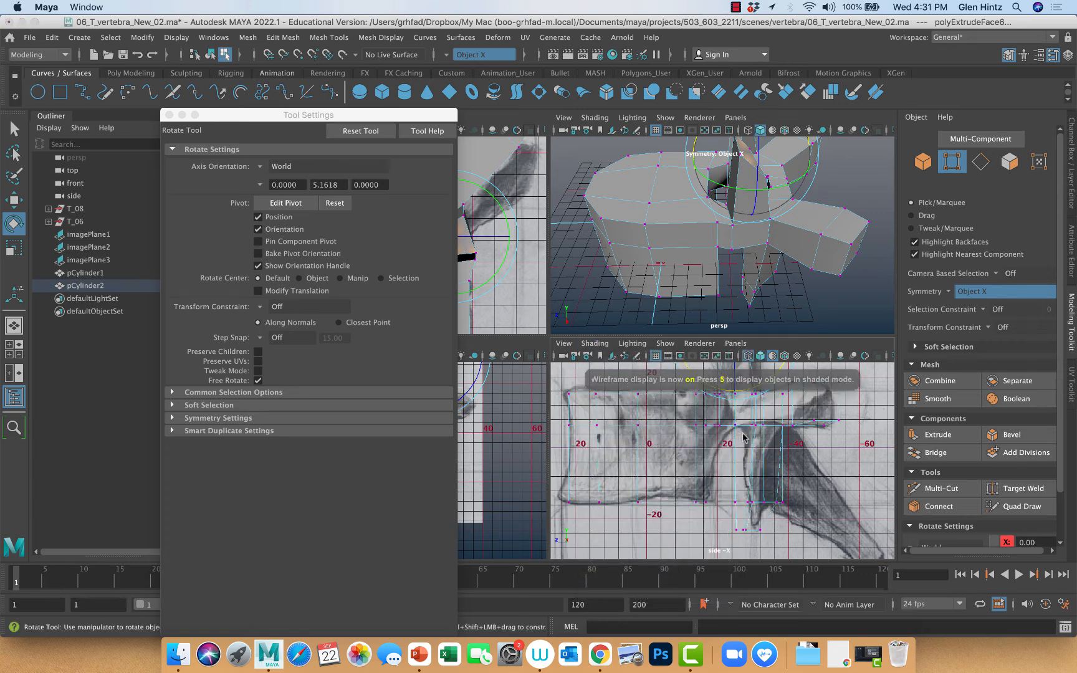
alt+middle_drag(741, 435, 705, 496)
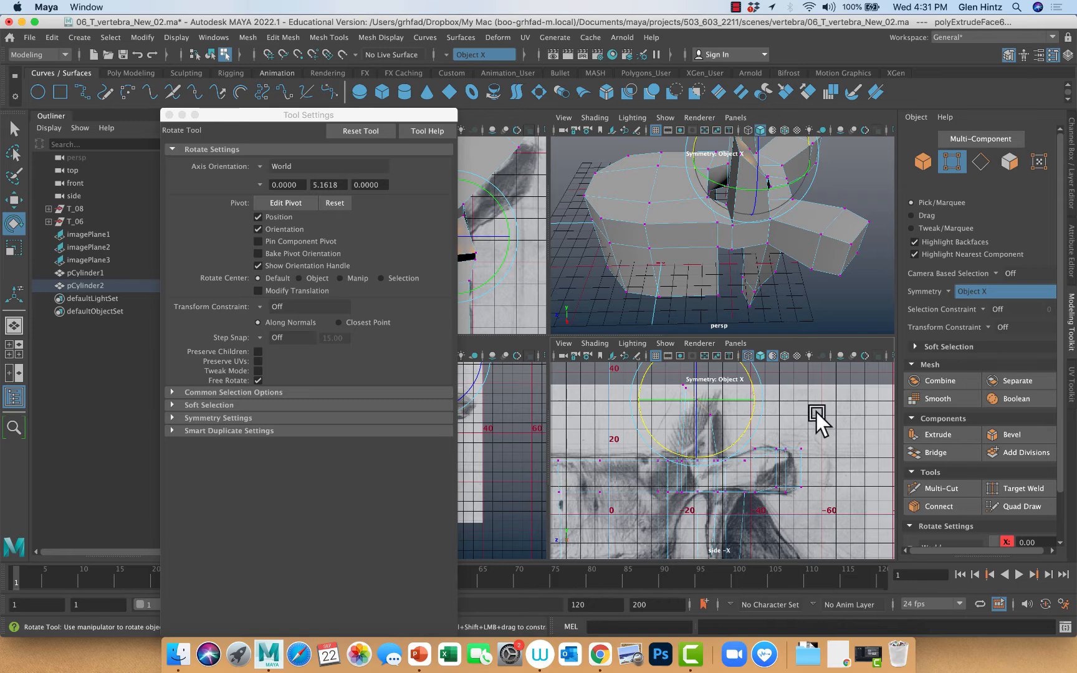
alt+drag(804, 304, 786, 250)
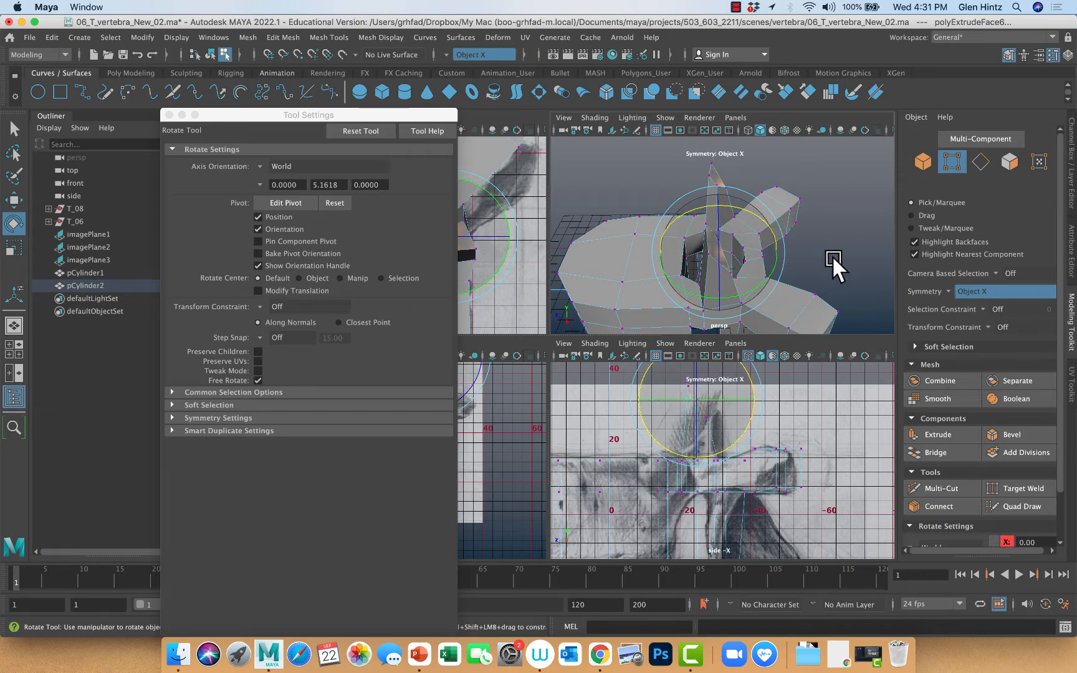
alt+drag(831, 255, 723, 258)
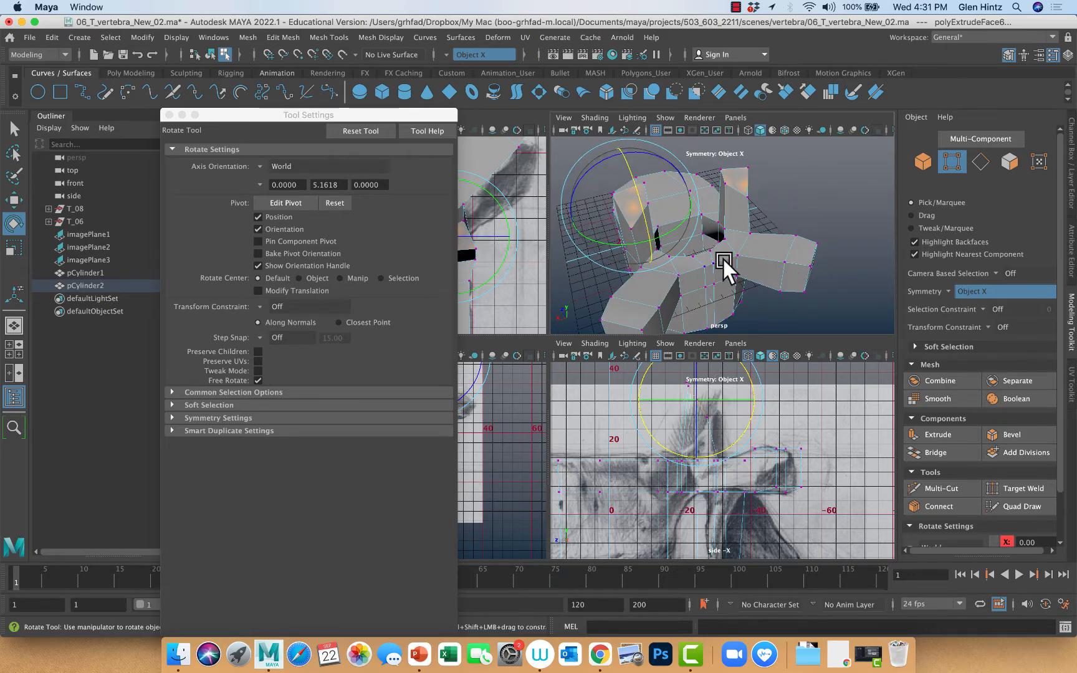
Select the rear top edges of the upper articular processes symmetrically and lower them about 8 mm
click(14, 129)
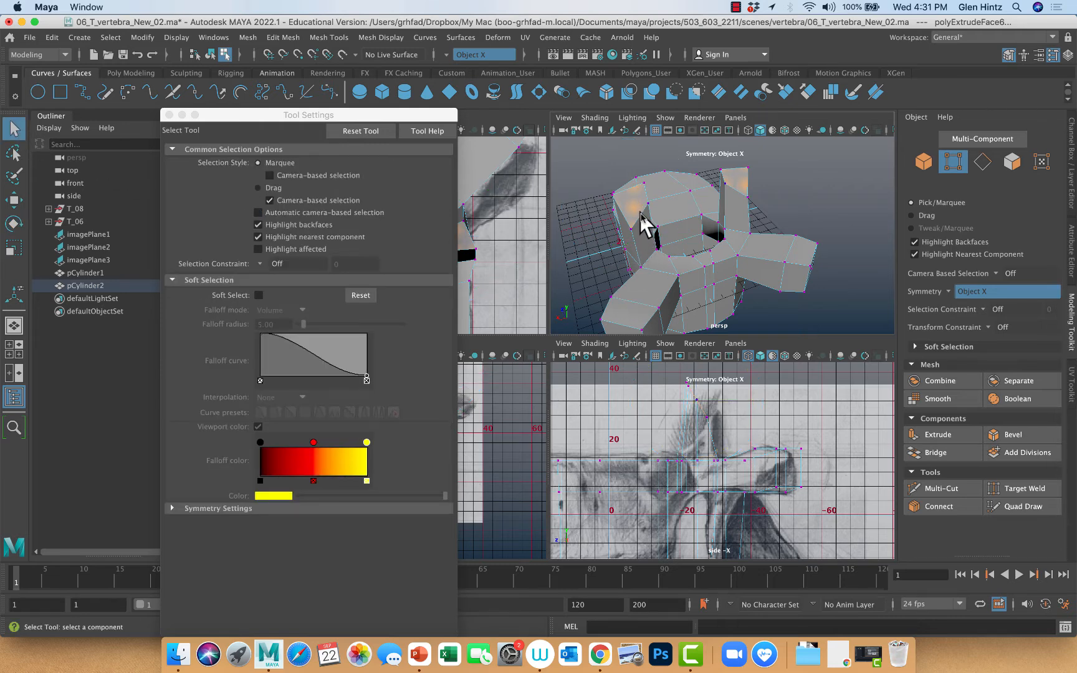
right_drag(641, 215, 644, 186)
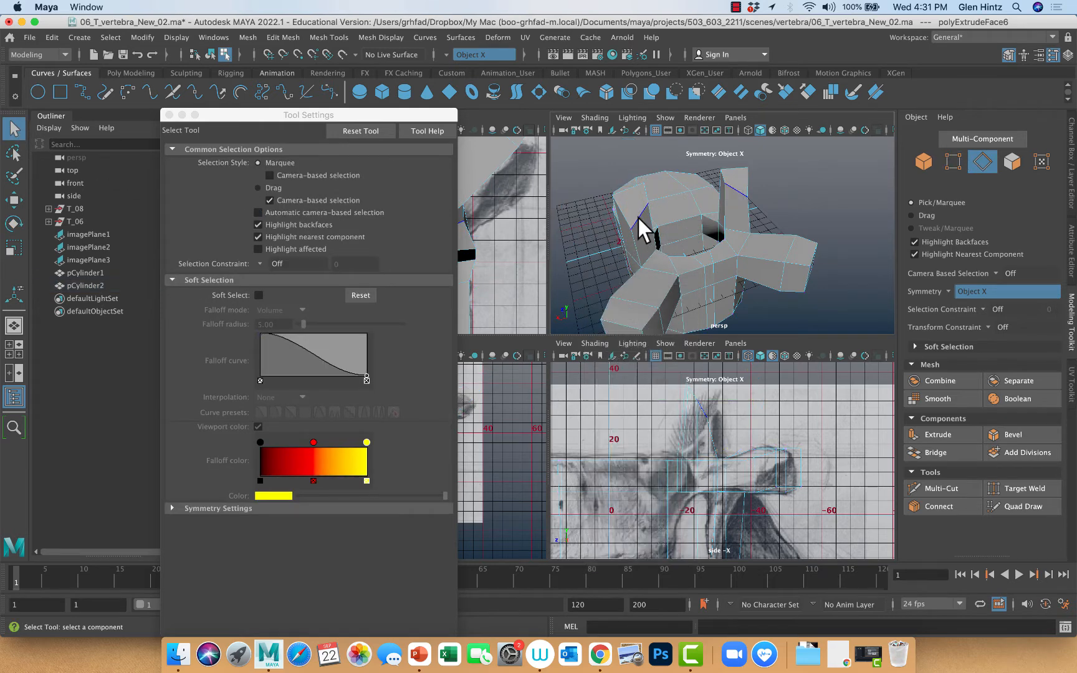
click(637, 216)
key(e)
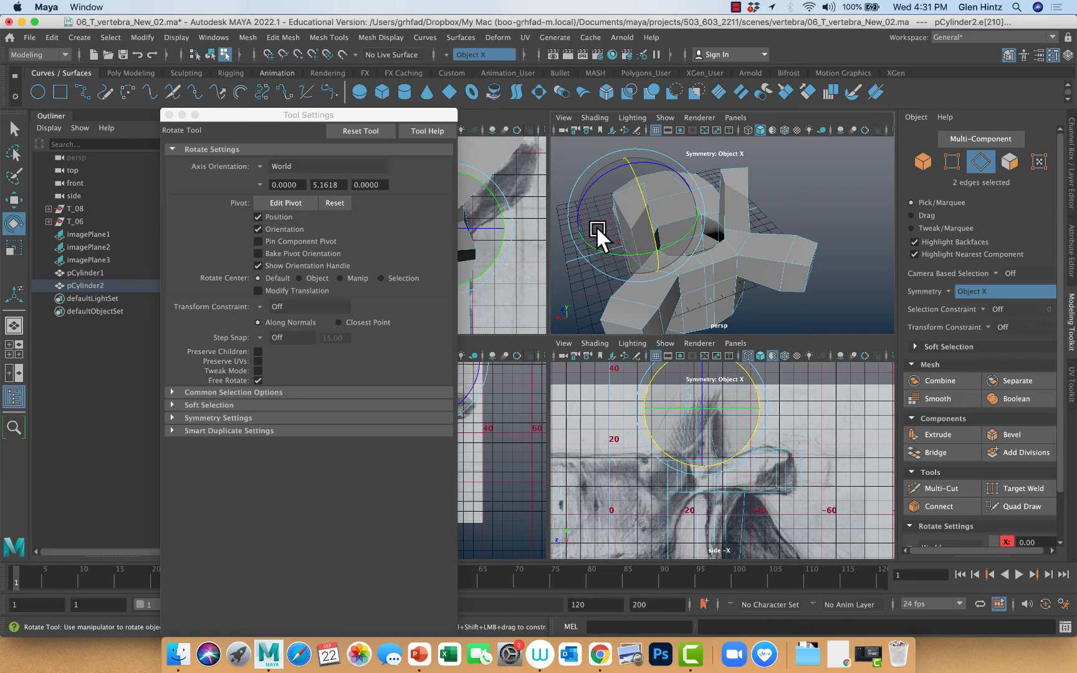
drag(577, 203, 591, 173)
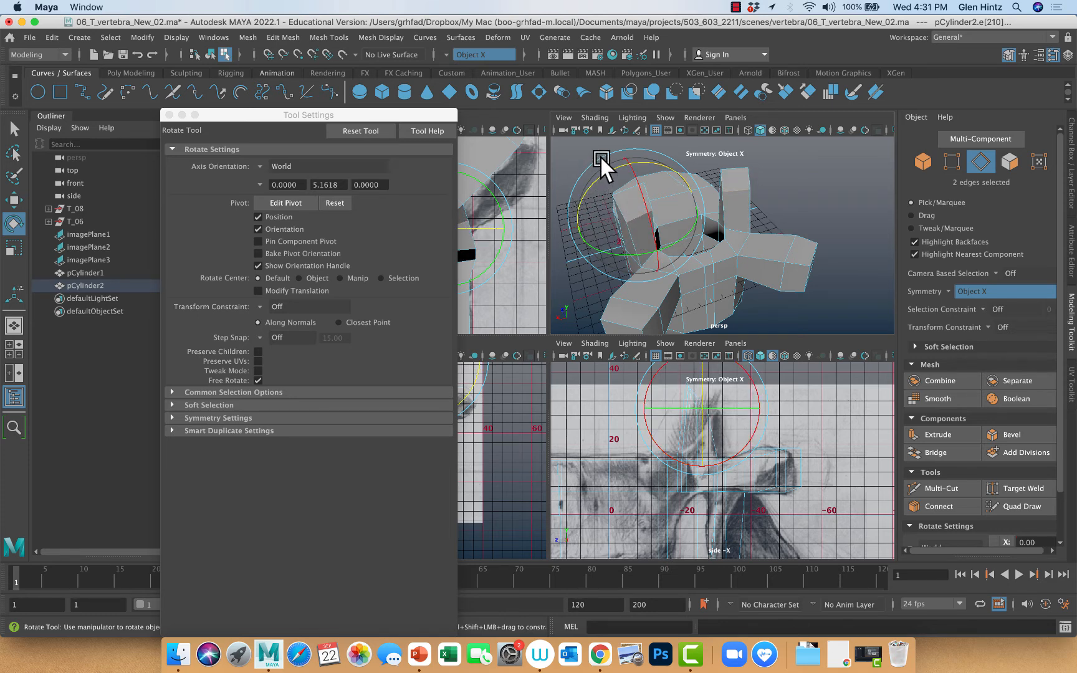
key(w)
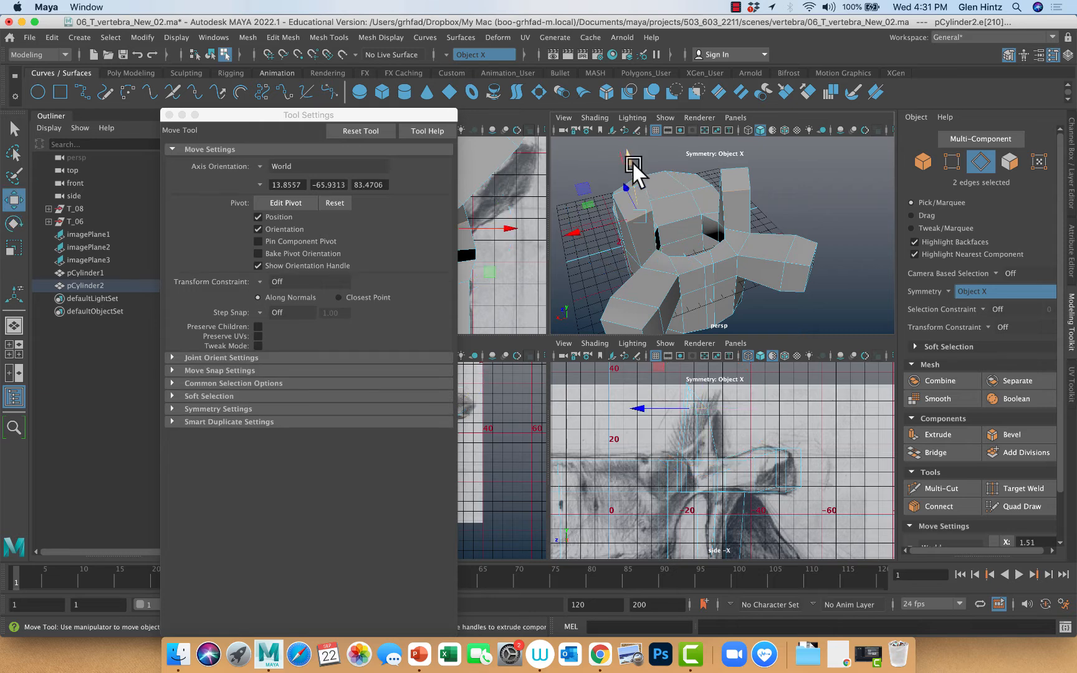
drag(629, 157, 630, 186)
Rotate the lowered rear edges of the upper articular processes around the vertical axis
alt+drag(689, 310, 718, 307)
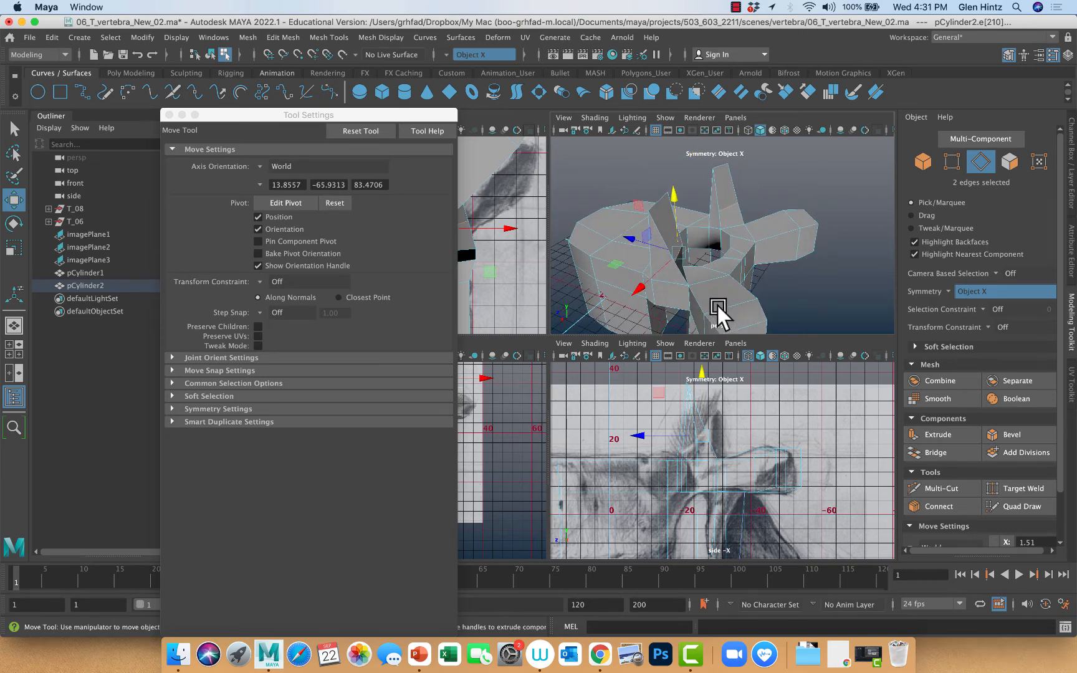
key(e)
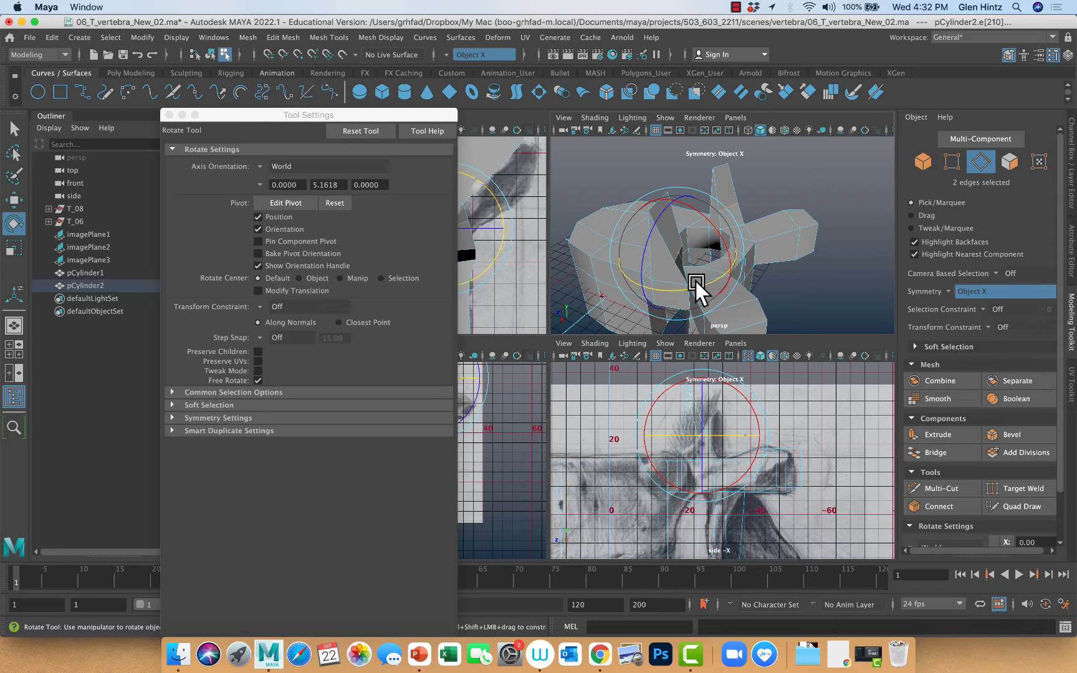
alt+drag(688, 287, 658, 271)
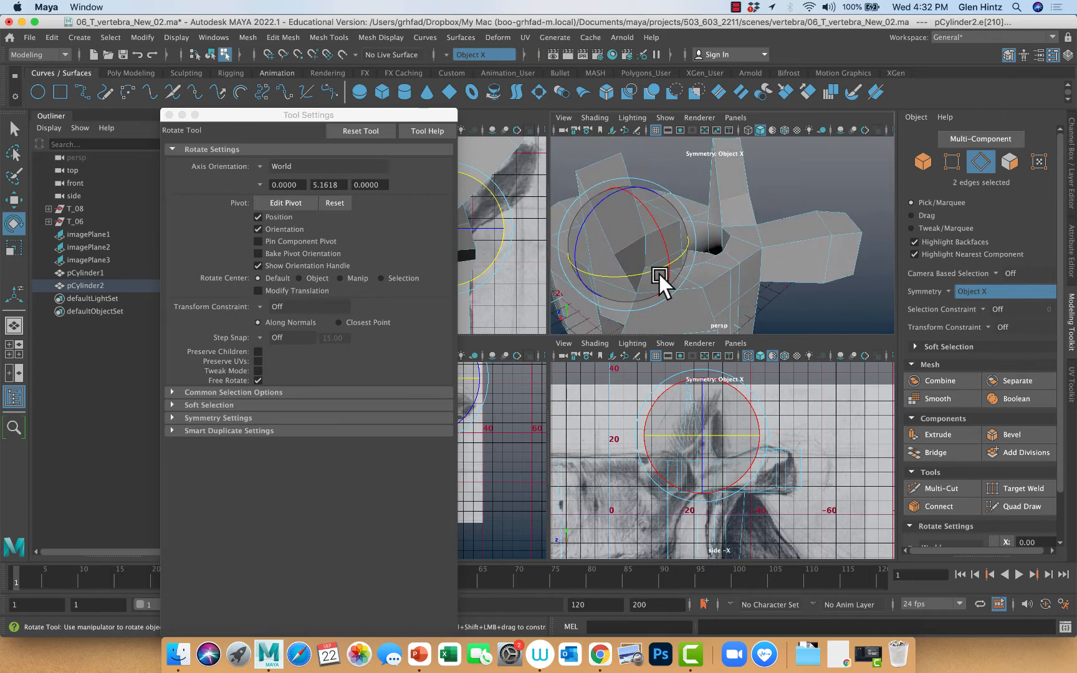
right_drag(646, 284, 634, 297)
Reposition the vertices around the rear bases of the upper articular processes, moving the outermost pair forward
click(635, 292)
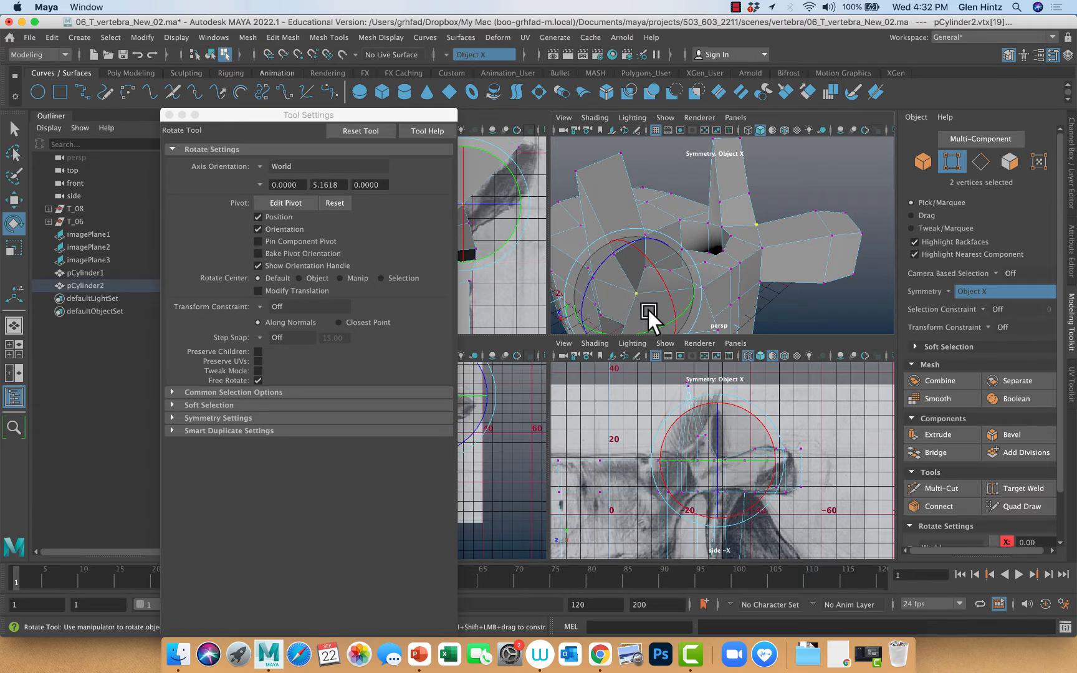
key(w)
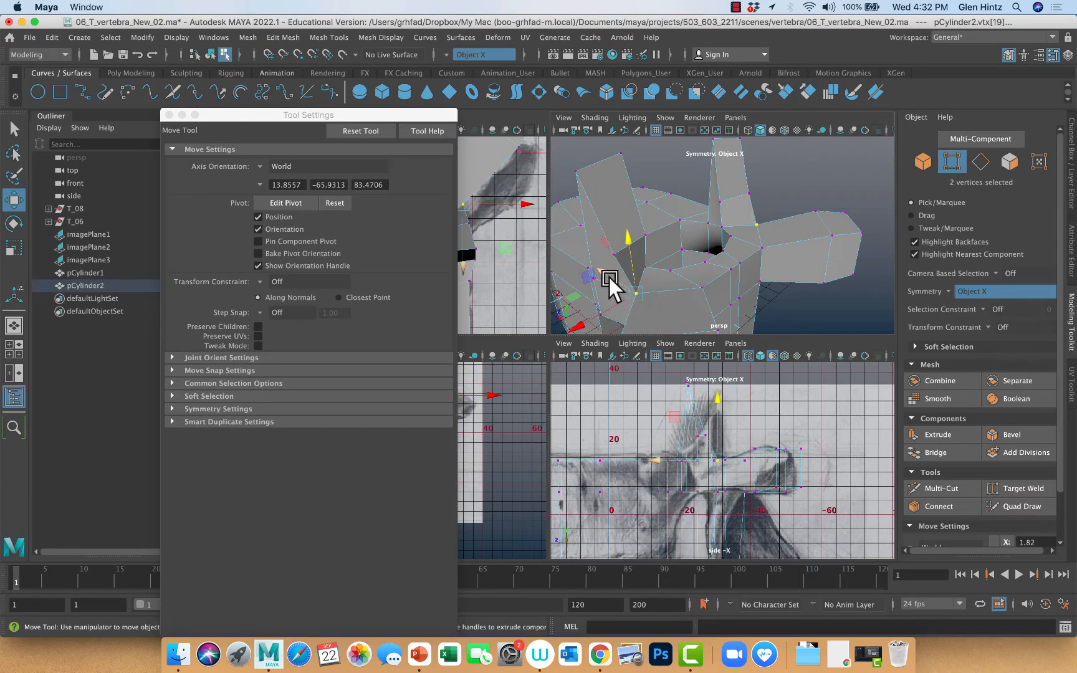
drag(609, 278, 631, 252)
click(643, 265)
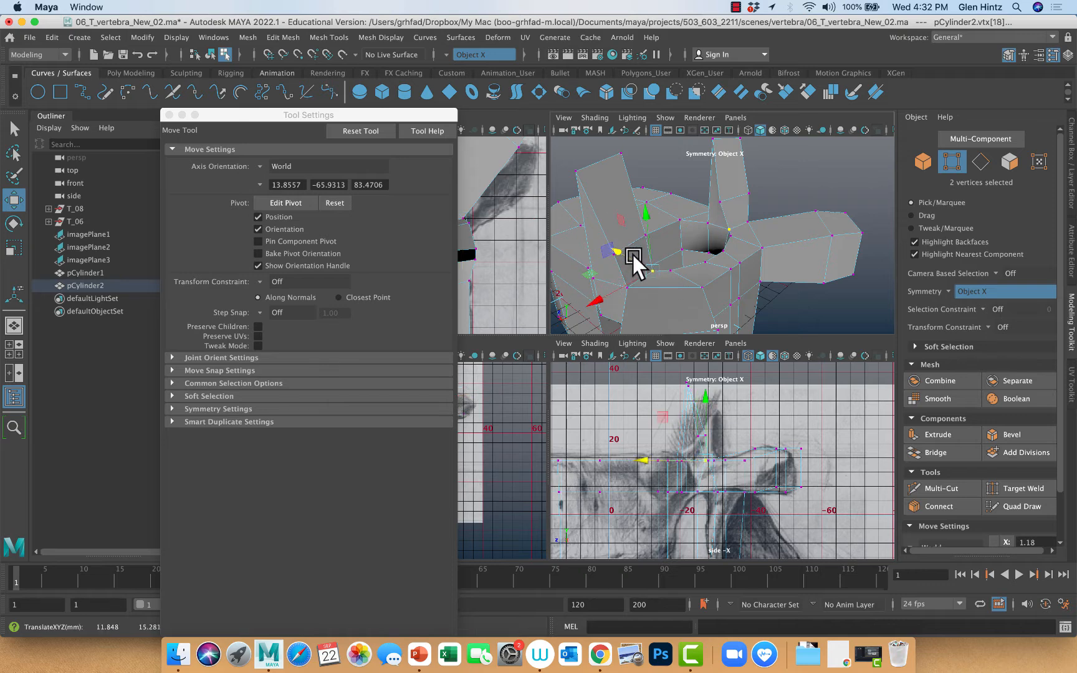
click(674, 268)
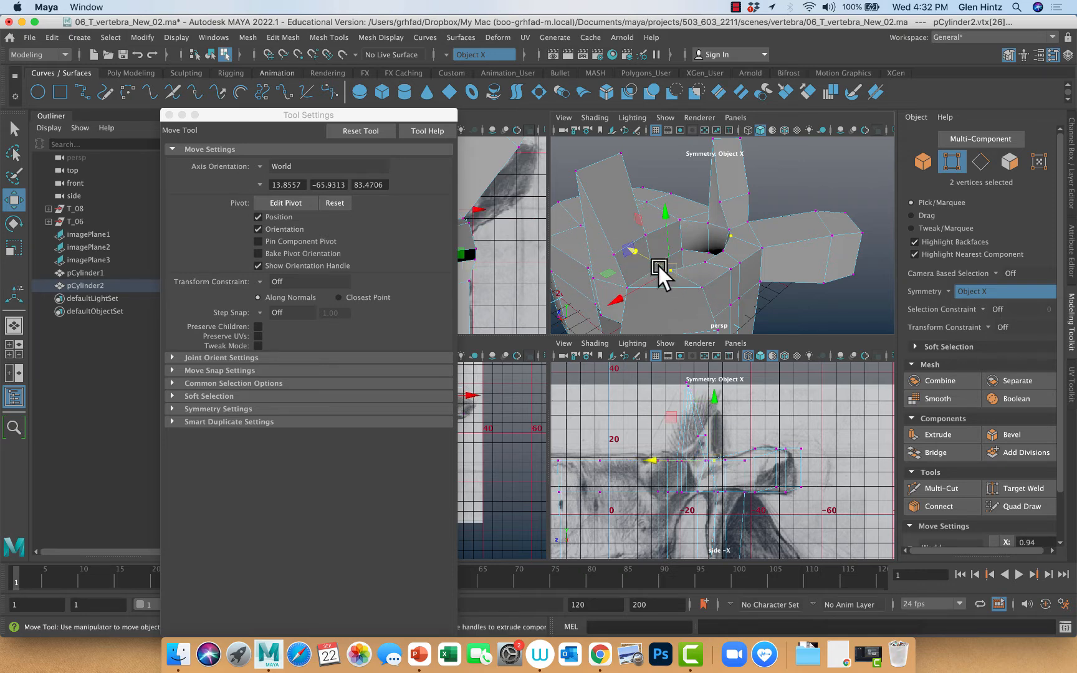
drag(644, 260, 637, 292)
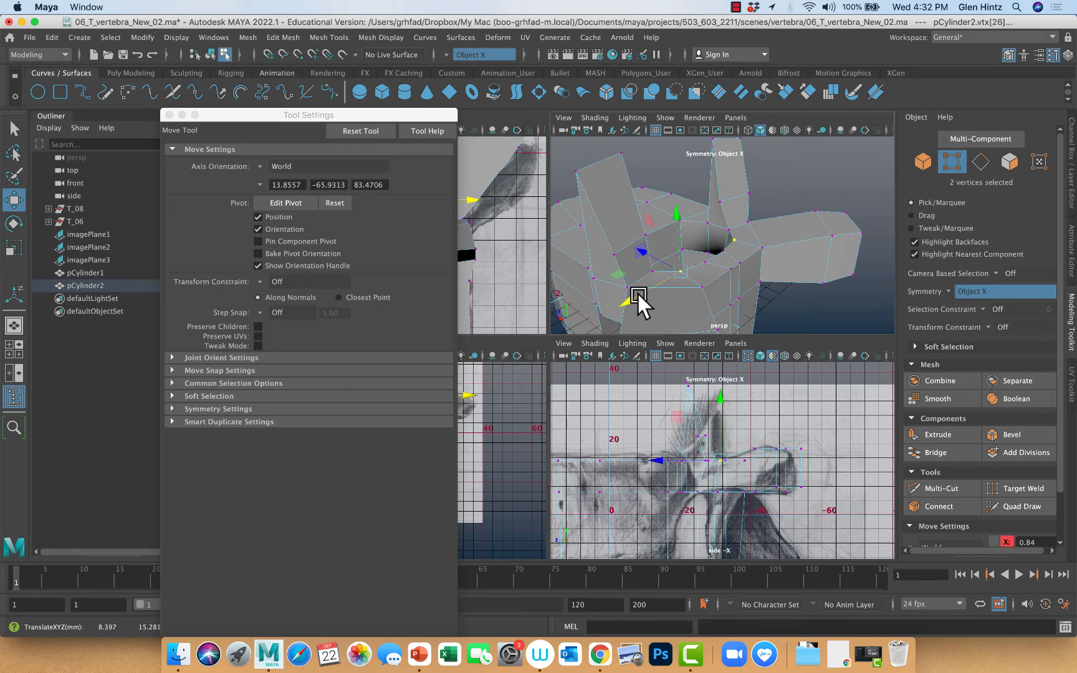
Adjust the bottom vertices of the lower articular processes along the front-to-back axis
alt+drag(768, 311, 802, 289)
click(755, 250)
drag(721, 248, 735, 156)
click(746, 240)
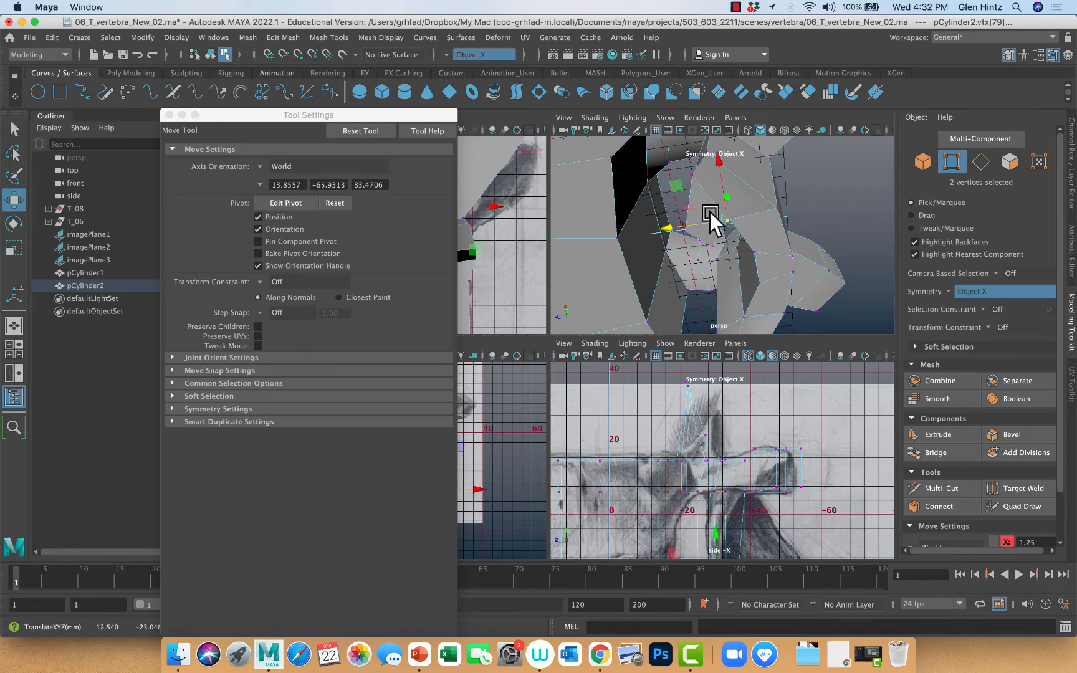
mouse_move(709, 221)
alt+mouse_down()
mouse_move(735, 210)
mouse_move(697, 226)
mouse_move(712, 226)
alt+mouse_up()
Move the outer vertices of the rear arch's lower edge forward and up, and its near-midline vertices forward to match the side drawing
click(669, 251)
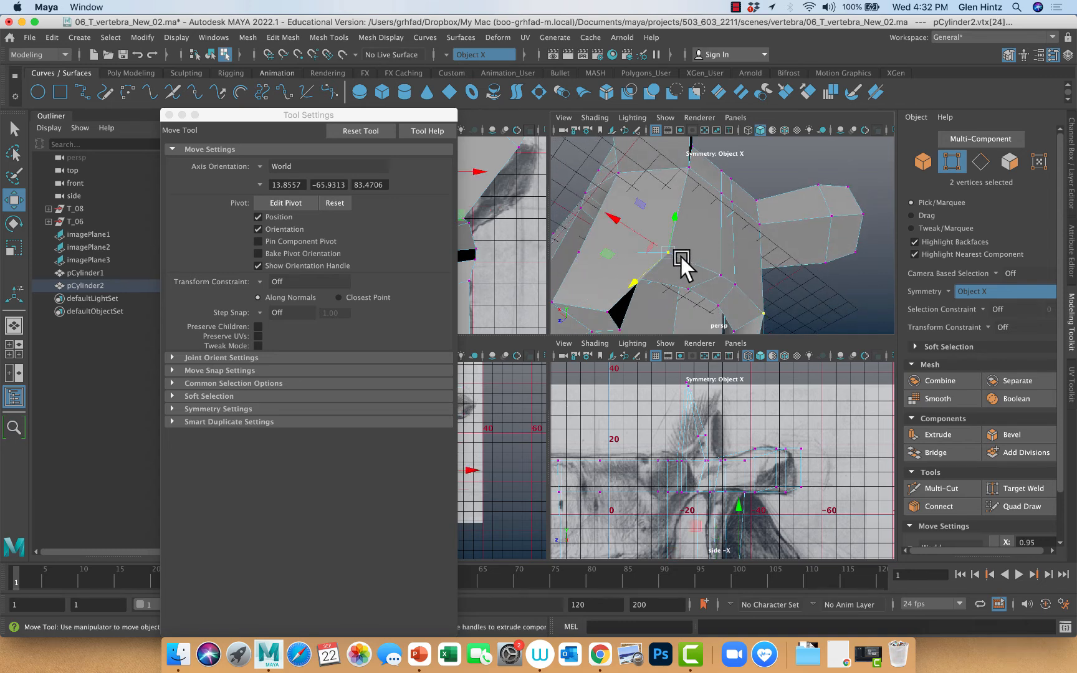
drag(661, 252, 698, 246)
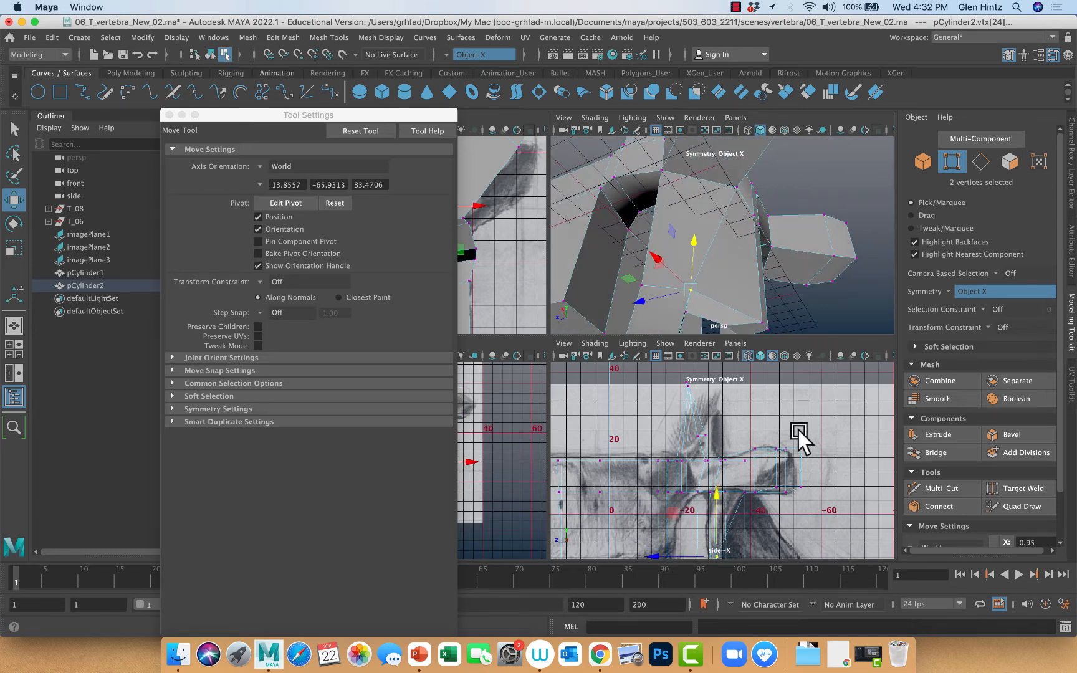
alt+middle_drag(798, 430, 792, 342)
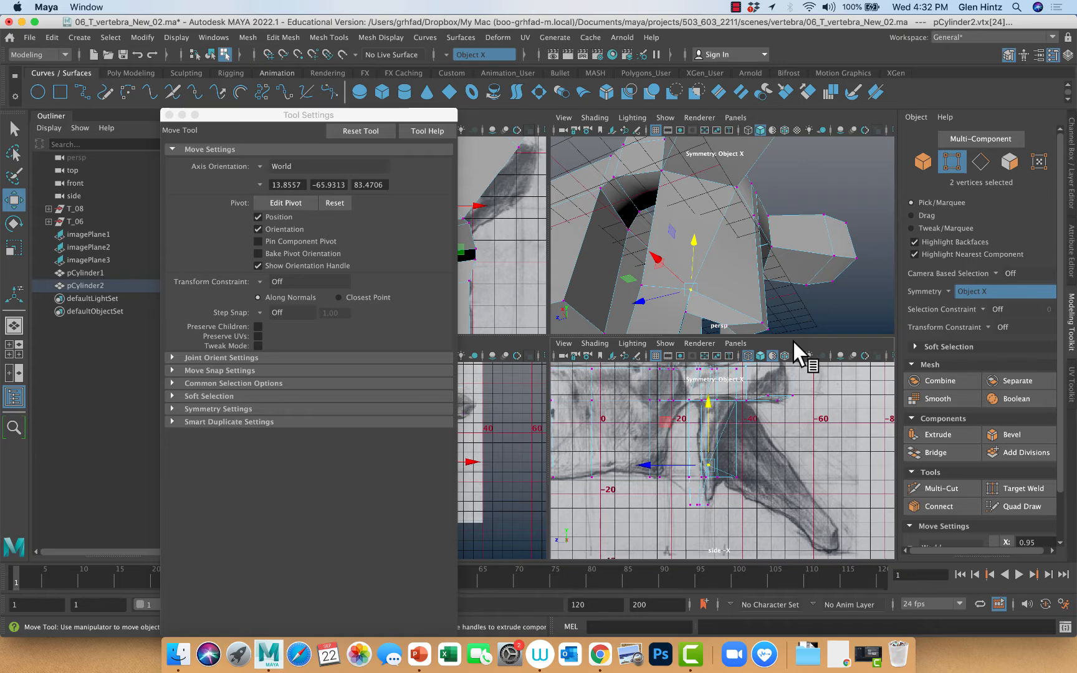
click(736, 474)
drag(687, 478, 668, 472)
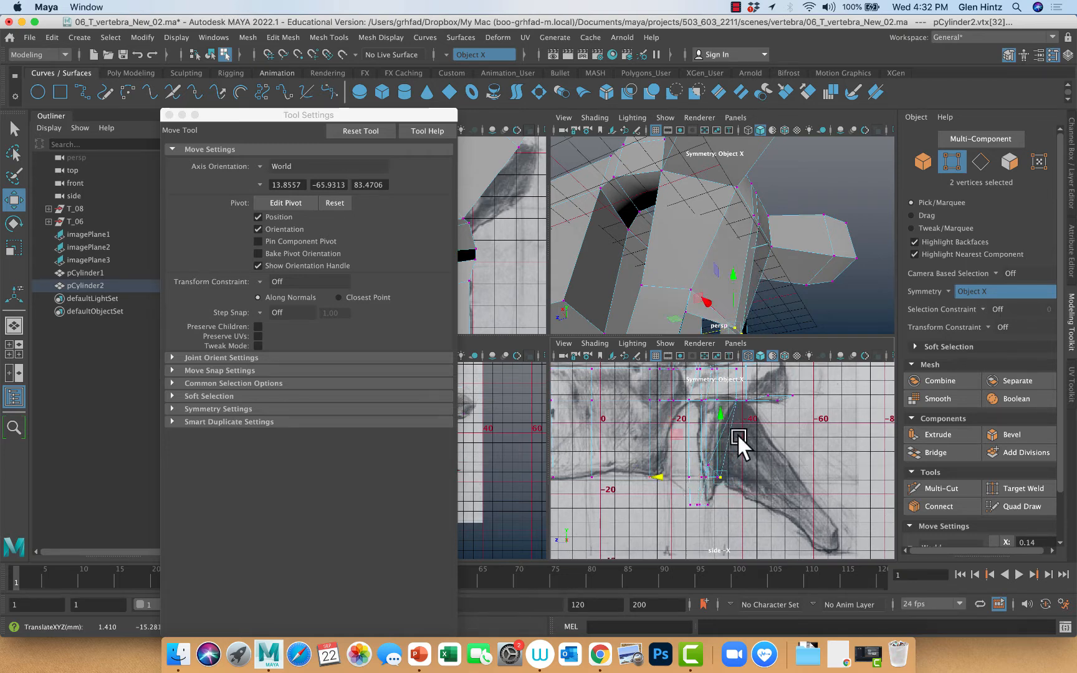
Select the inner bottom vertices at the lower articular processes' tips and shift them slightly toward the midline
mouse_move(760, 290)
alt+mouse_down()
mouse_move(715, 275)
mouse_move(755, 279)
alt+mouse_up()
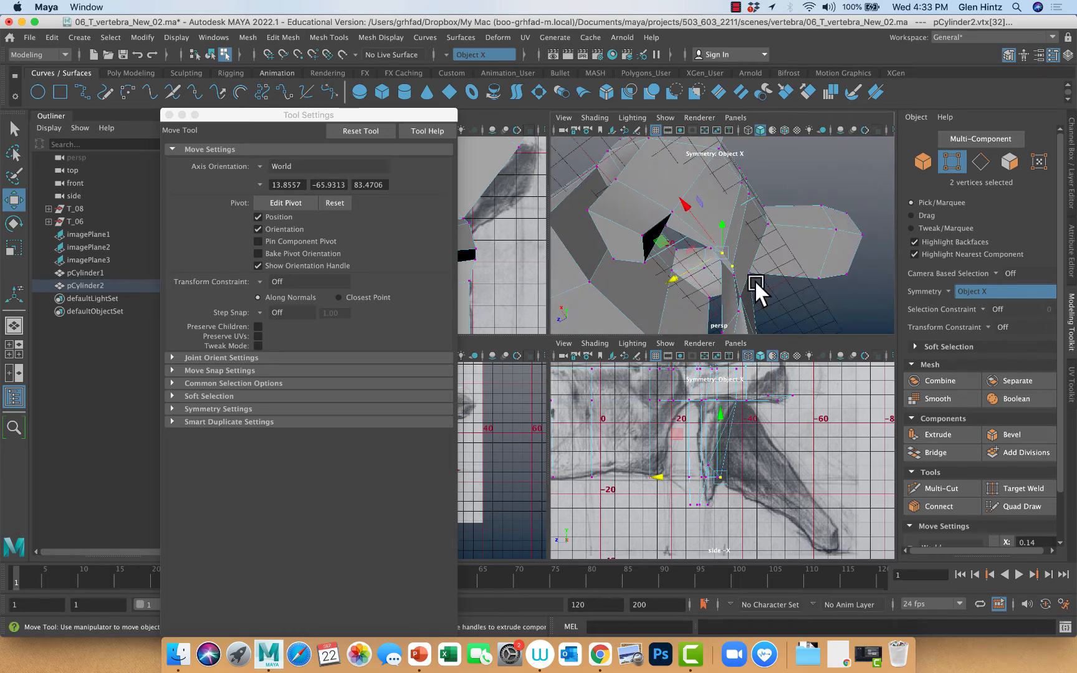
alt+drag(704, 256, 748, 254)
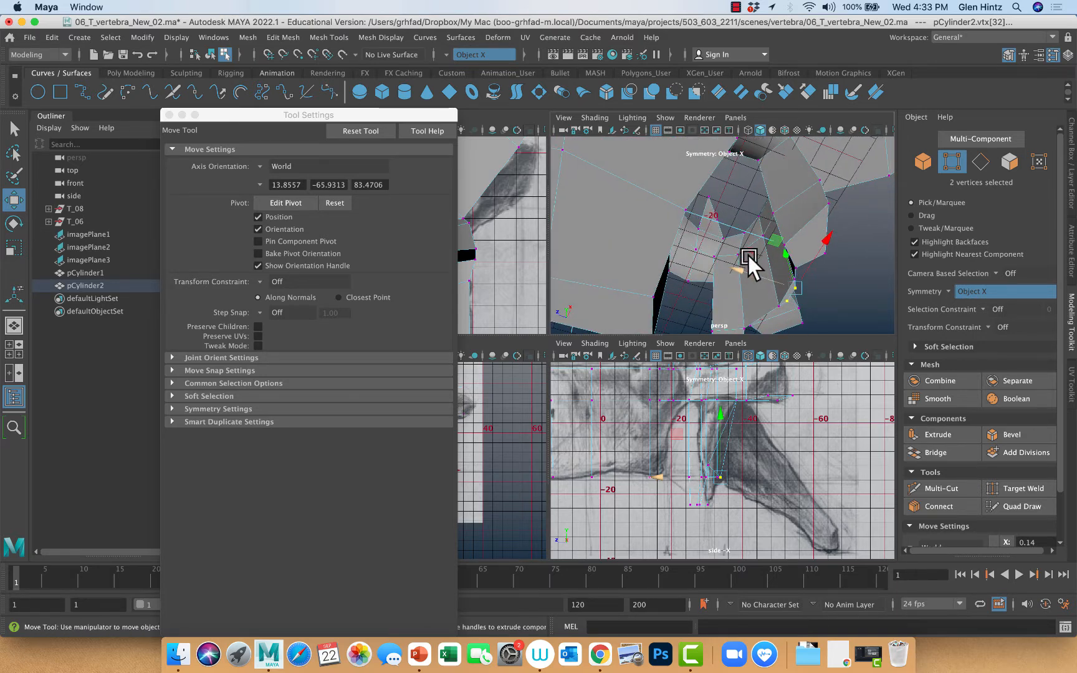
click(849, 282)
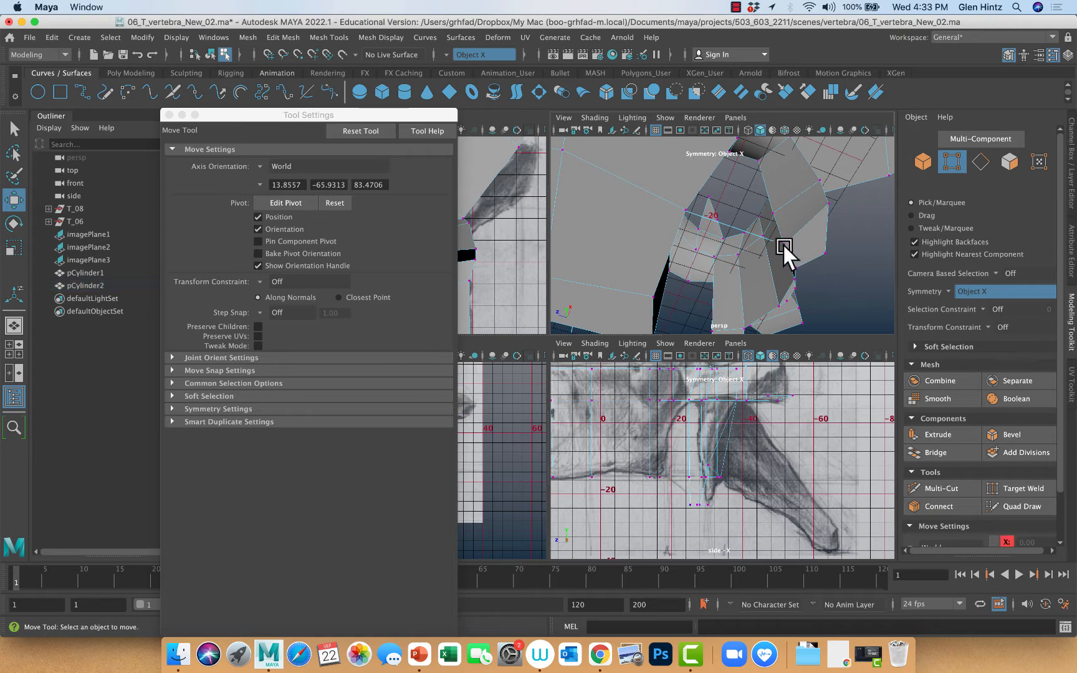
click(783, 243)
drag(746, 244, 733, 228)
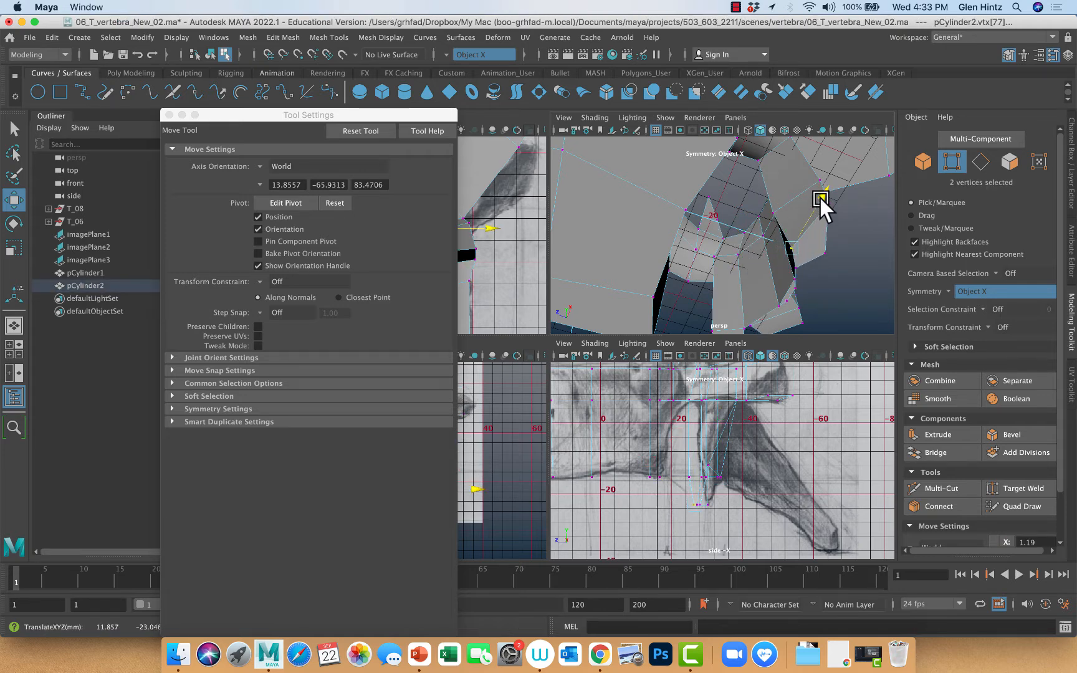
alt+drag(816, 204, 821, 241)
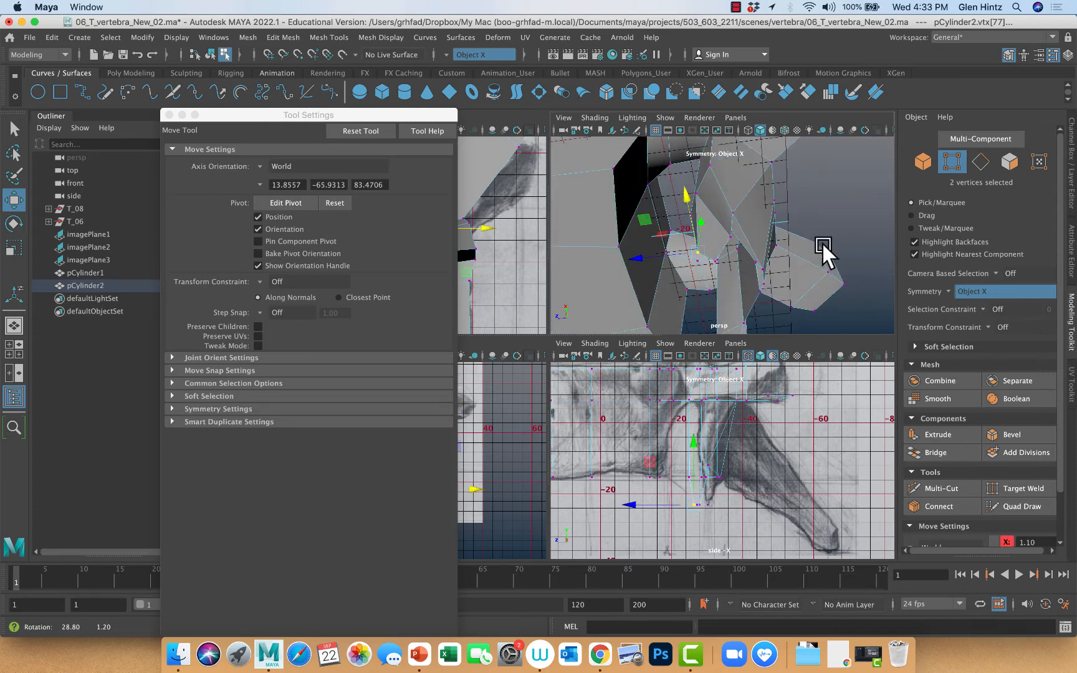
Move the other bottom vertices of the lower articular processes outward about 2.5 mm and slightly forward, and check the arch's outer lower vertices
click(732, 236)
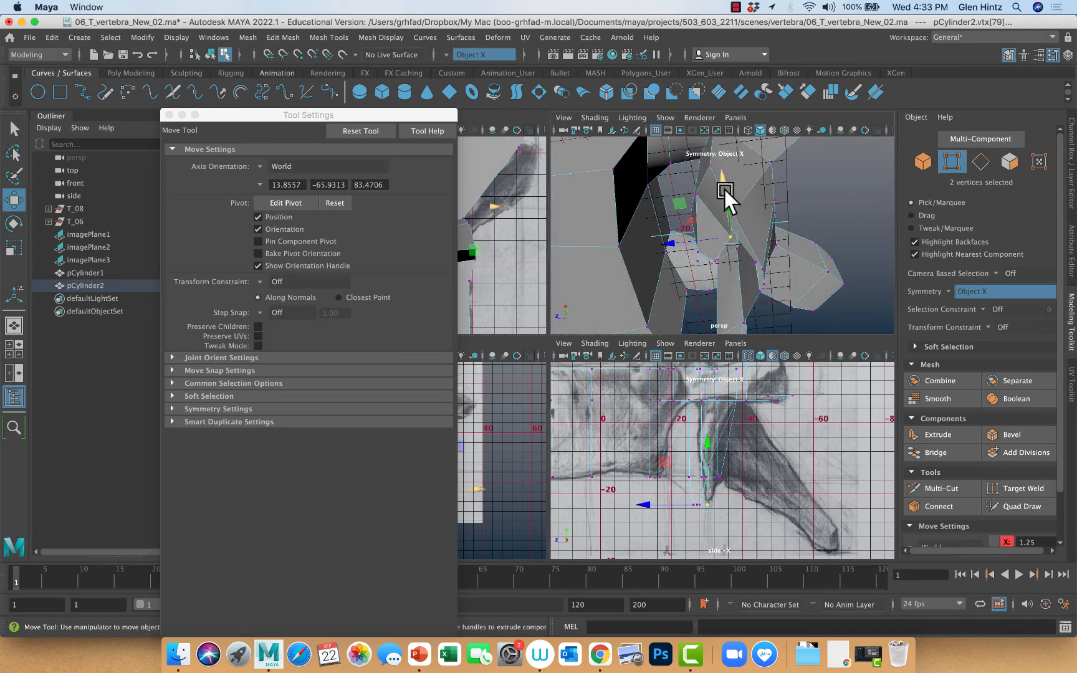
drag(725, 194, 699, 228)
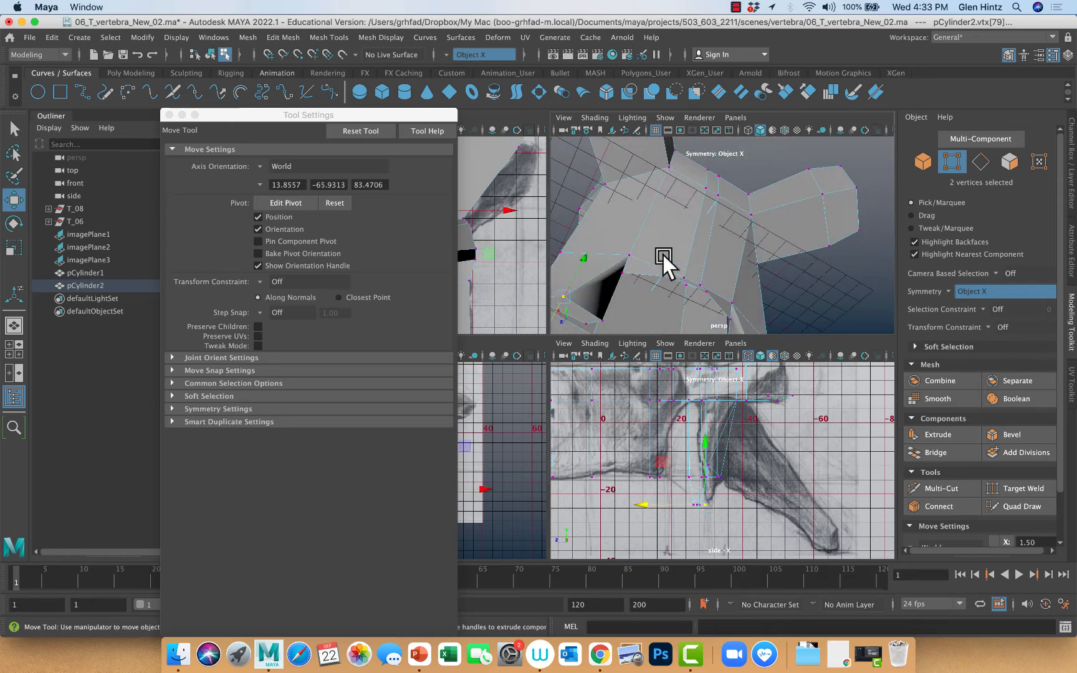
click(628, 255)
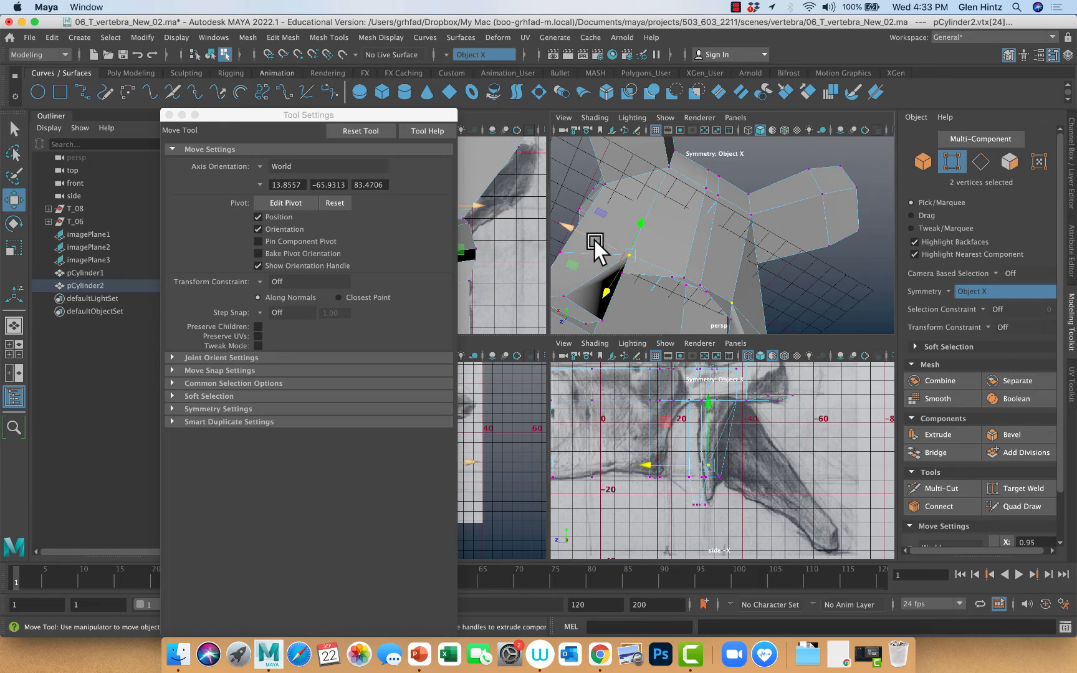
drag(594, 243, 662, 240)
click(717, 245)
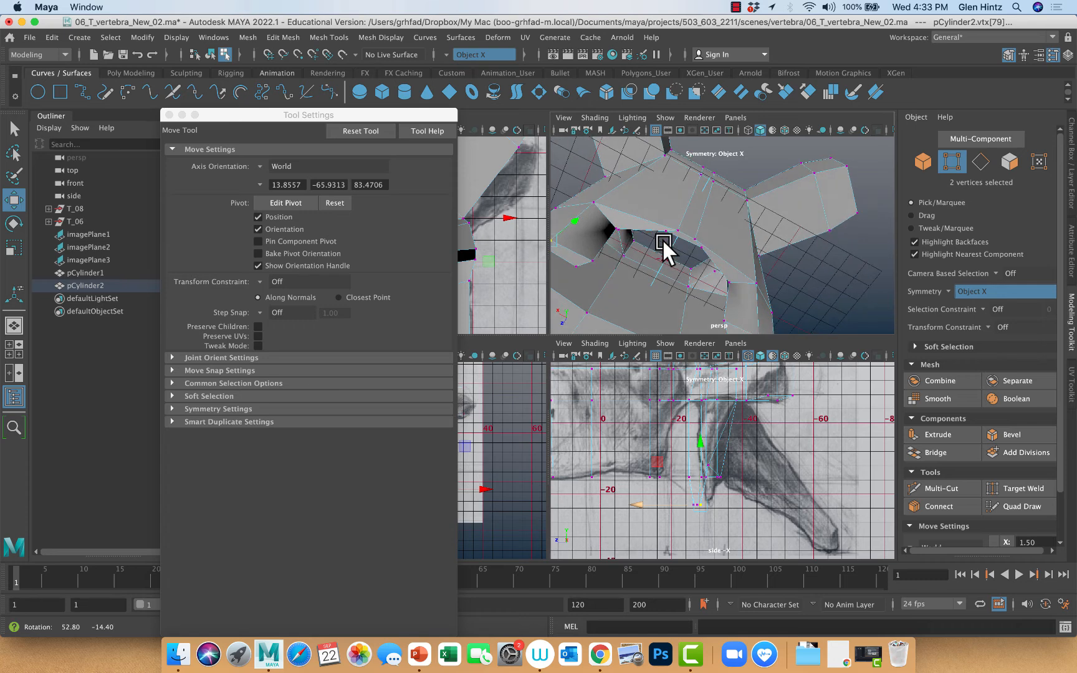
Move the near-midline vertices on the rear arch's lower edge back about 2 mm
click(678, 229)
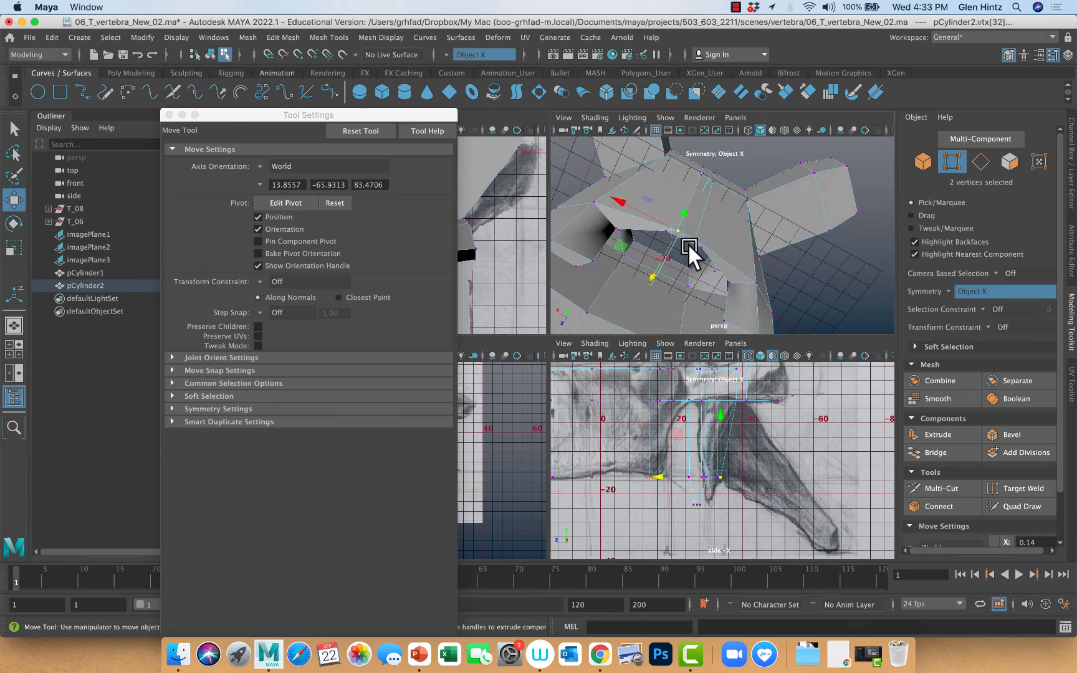
drag(654, 272, 659, 263)
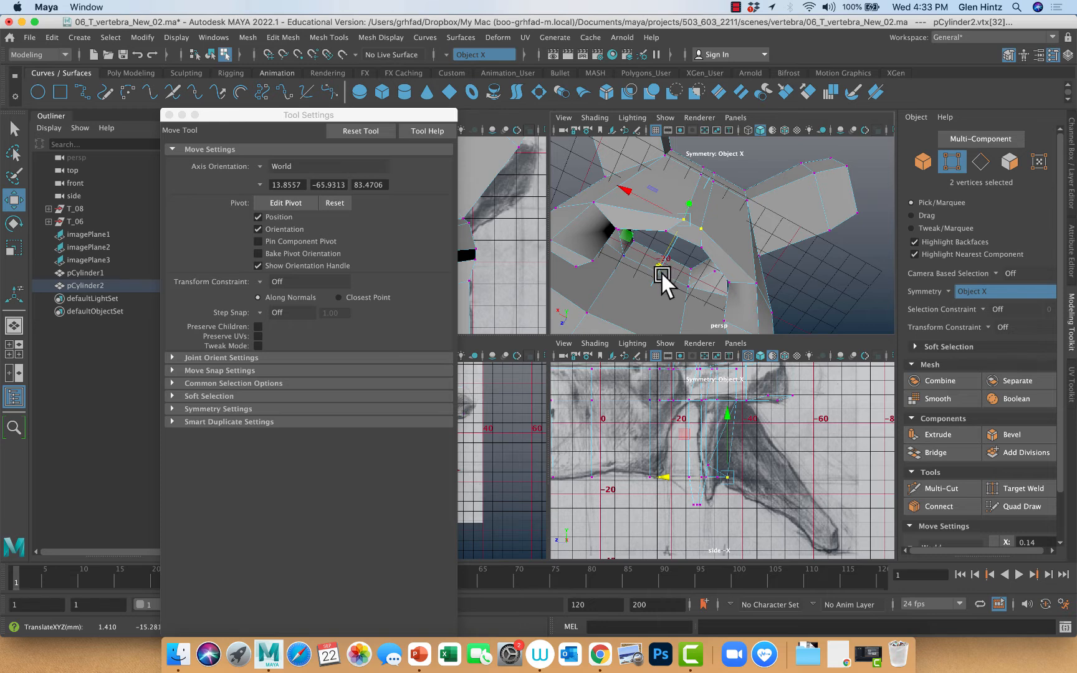
Preview the vertebra smoothed, examine the articular processes from the side, and restore the unsmoothed display
key(3)
alt+drag(653, 280, 625, 266)
ctrl+right_click(734, 308)
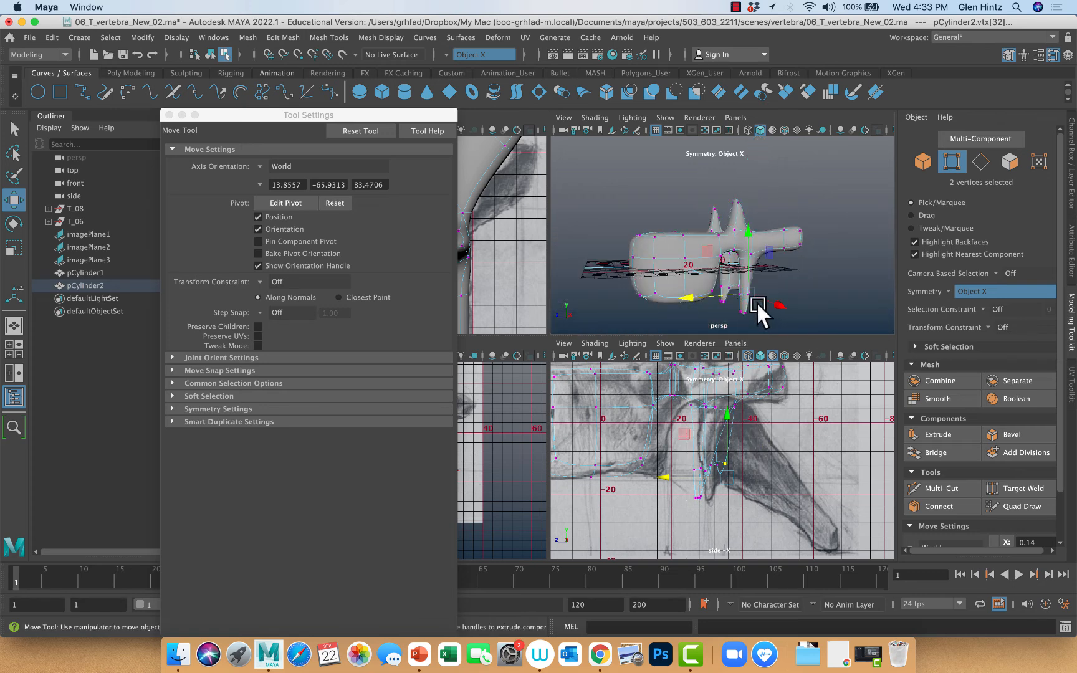
key(1)
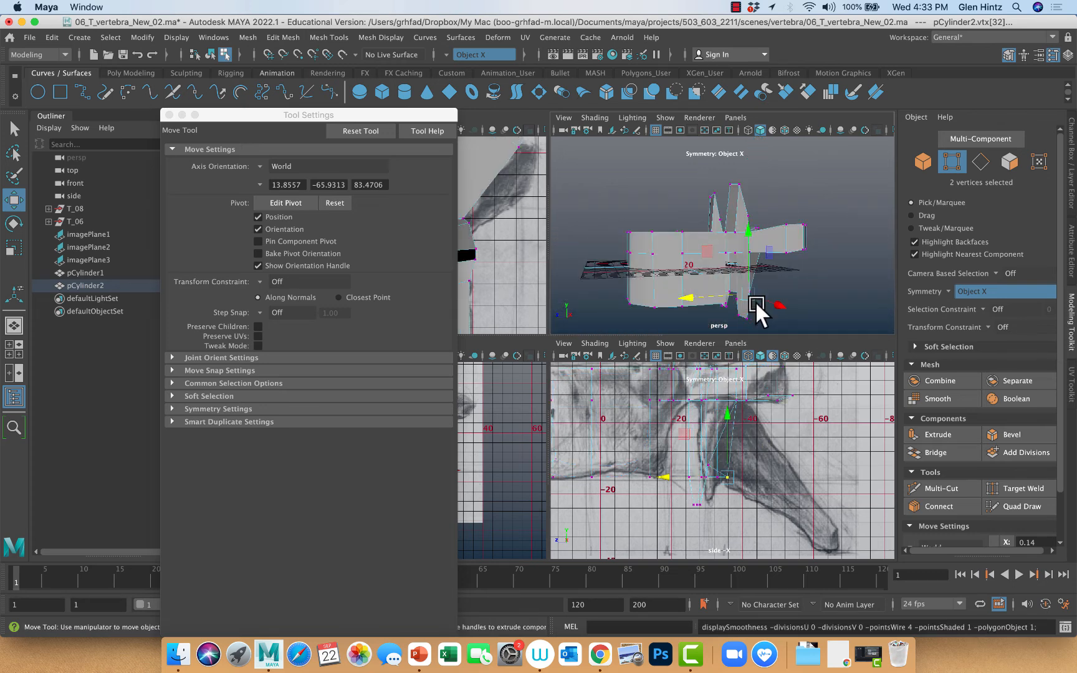
Enlarge the perspective view, select the whole vertebra object and compare its smoothed and unsmoothed shapes
key(space)
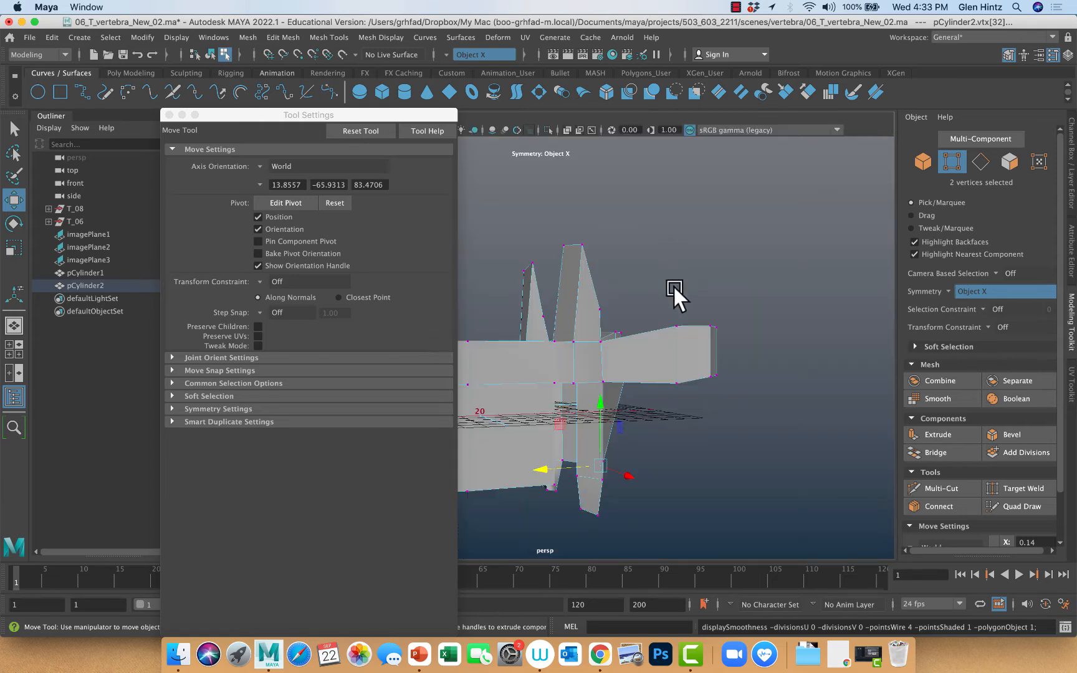
alt+drag(649, 337, 778, 340)
right_drag(671, 306, 721, 283)
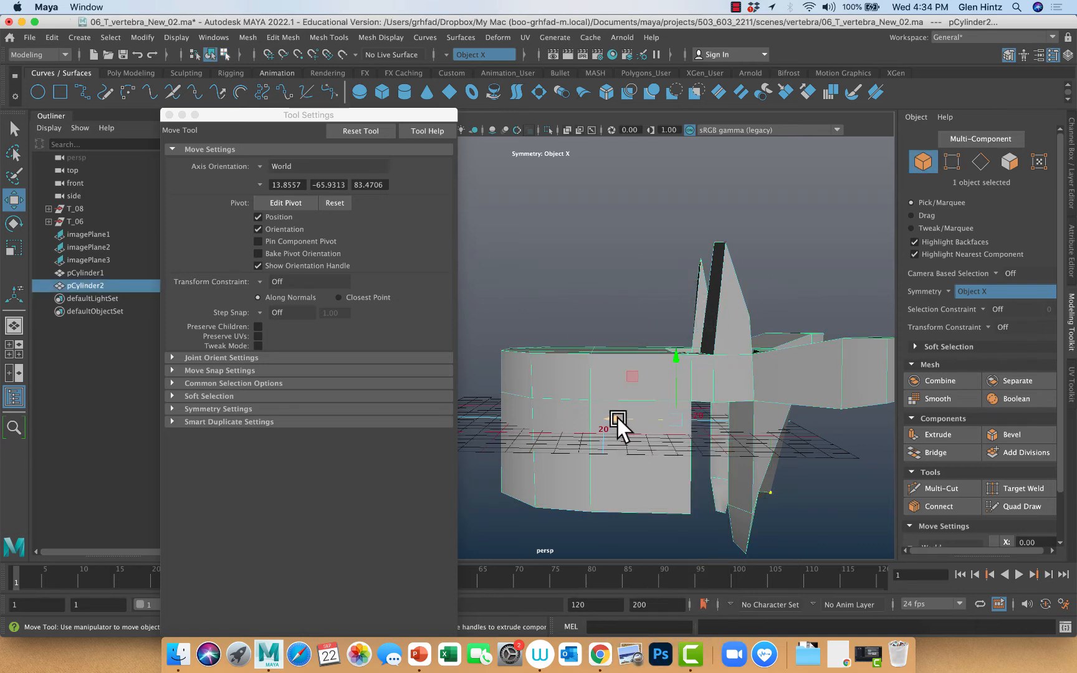
key(3)
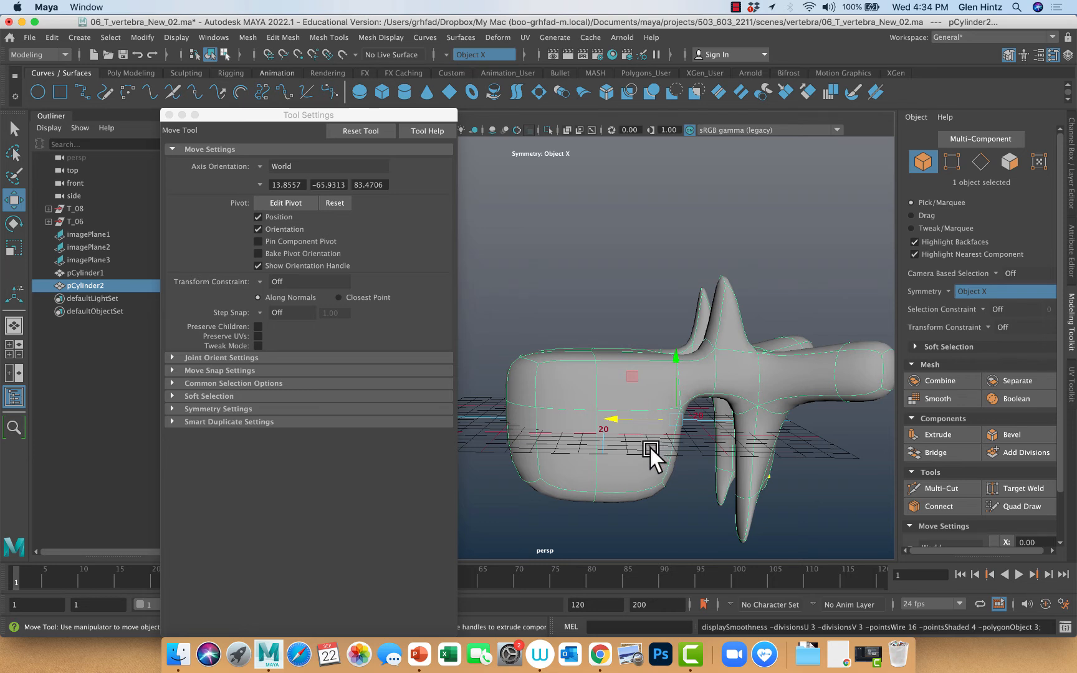
key(1)
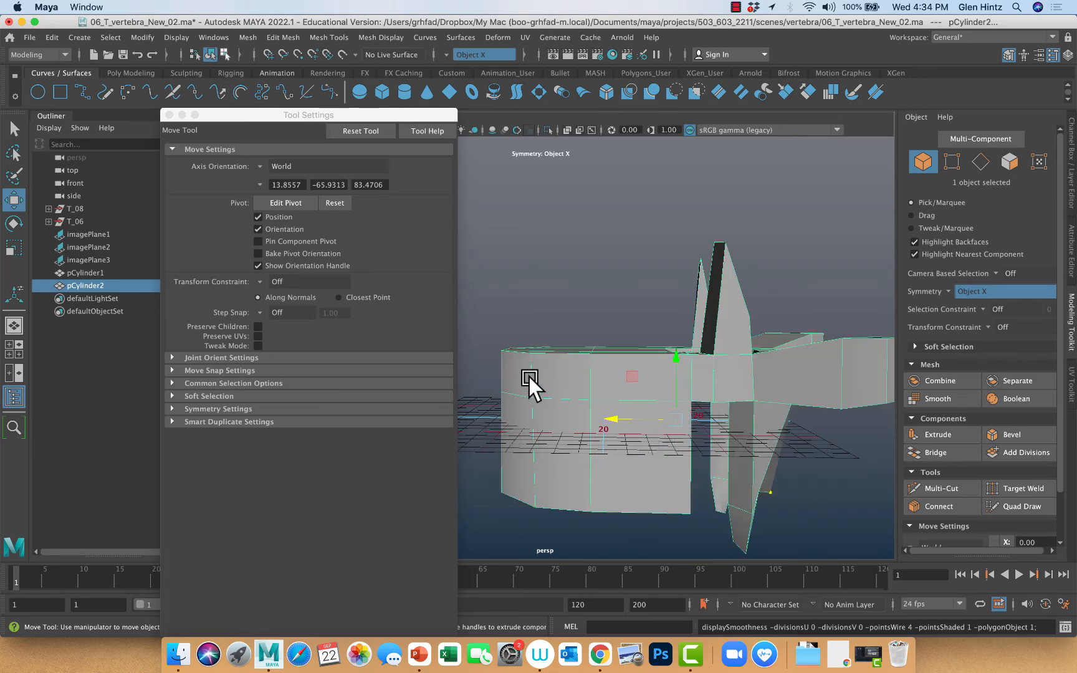
Insert an edge loop around the vertebral body just below its upper rim with the Insert Edge Loop tool
click(331, 37)
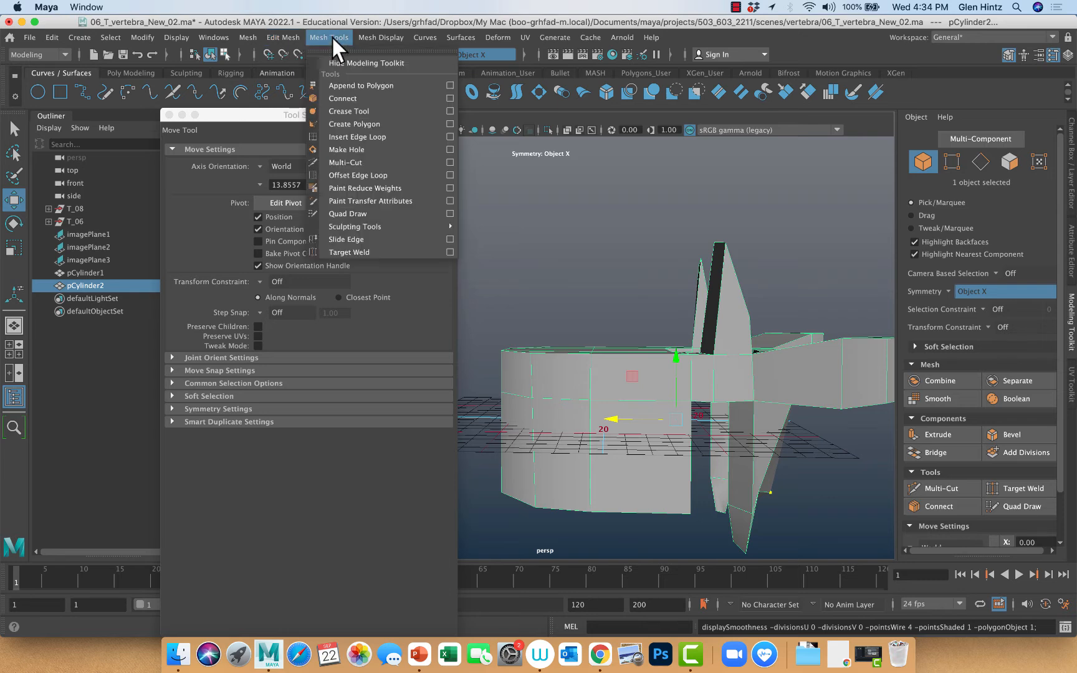
click(352, 137)
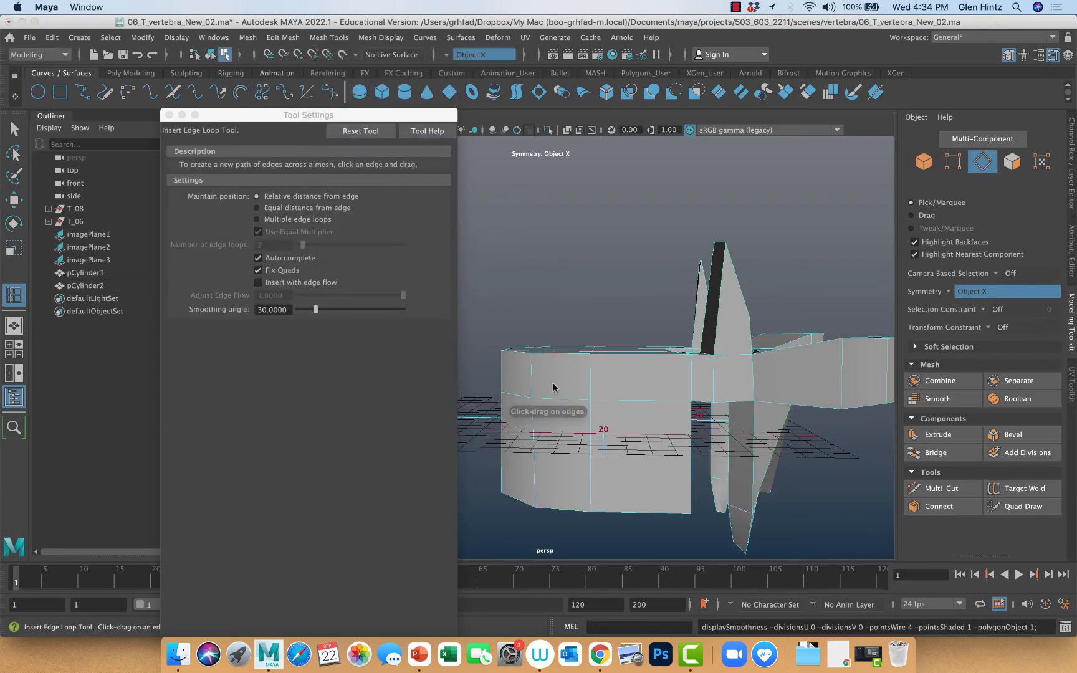
click(592, 389)
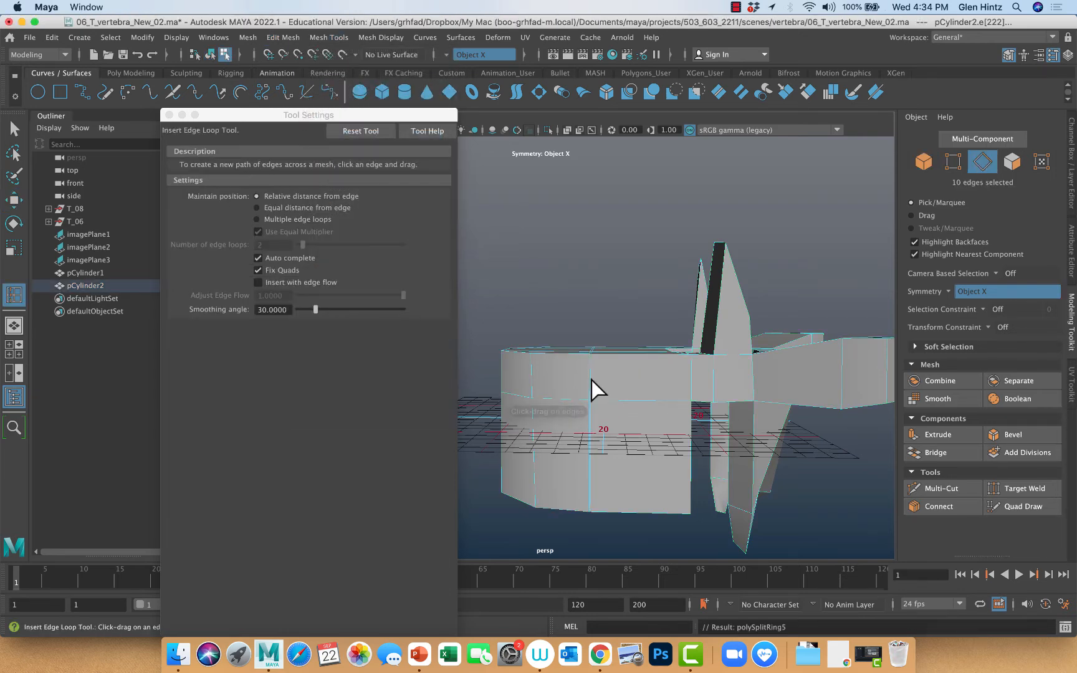
click(531, 384)
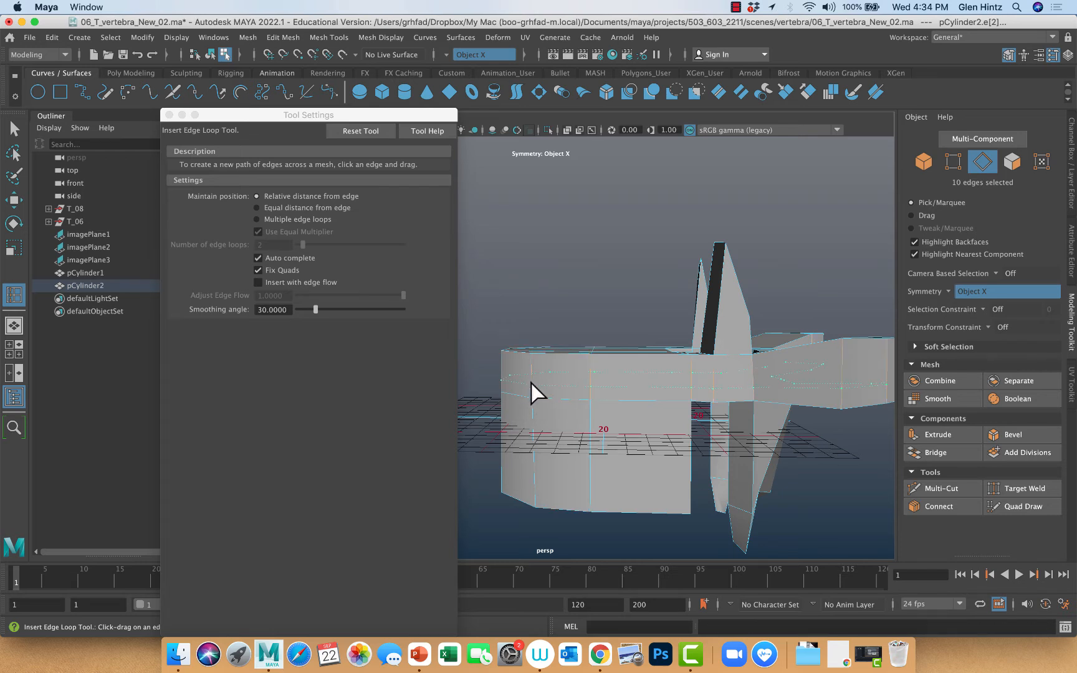
drag(534, 366, 534, 366)
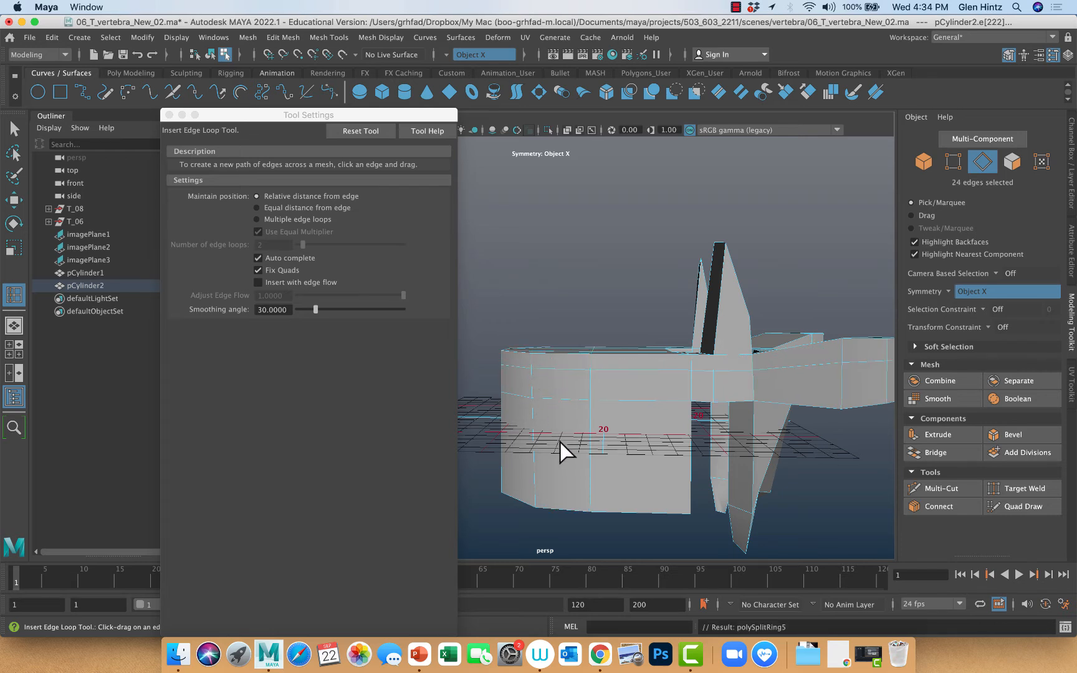
Insert edge loops just above the vertebral body's lower rim, at its mid-height and through its lower half, and check the smoothed shape
drag(538, 496, 534, 499)
drag(501, 412, 498, 427)
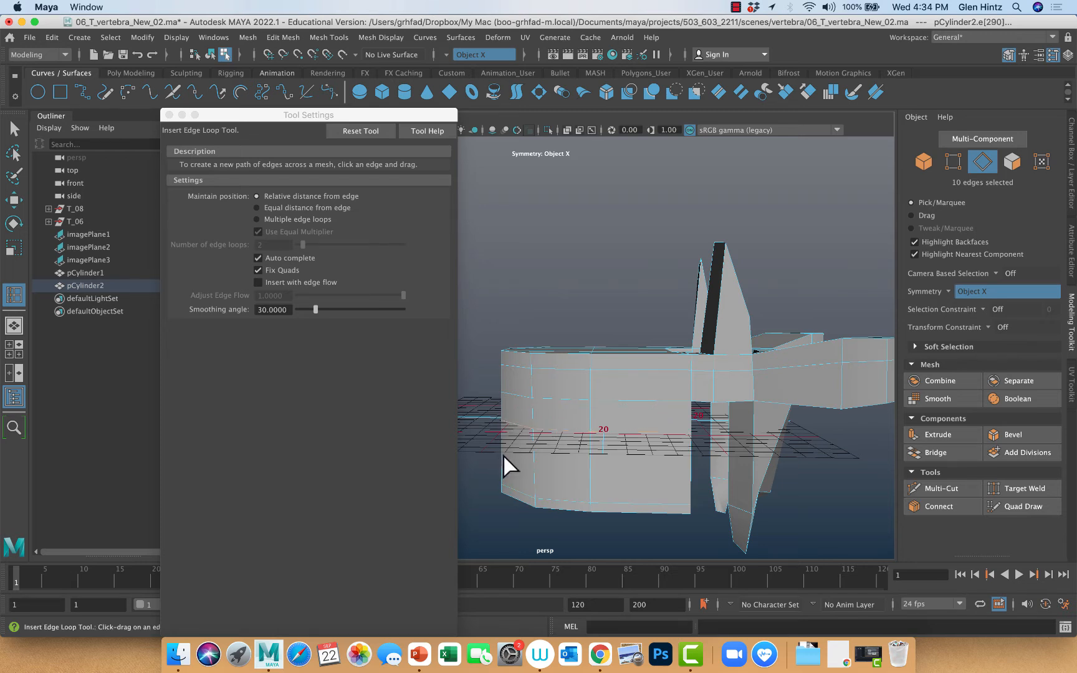
click(470, 460)
click(537, 465)
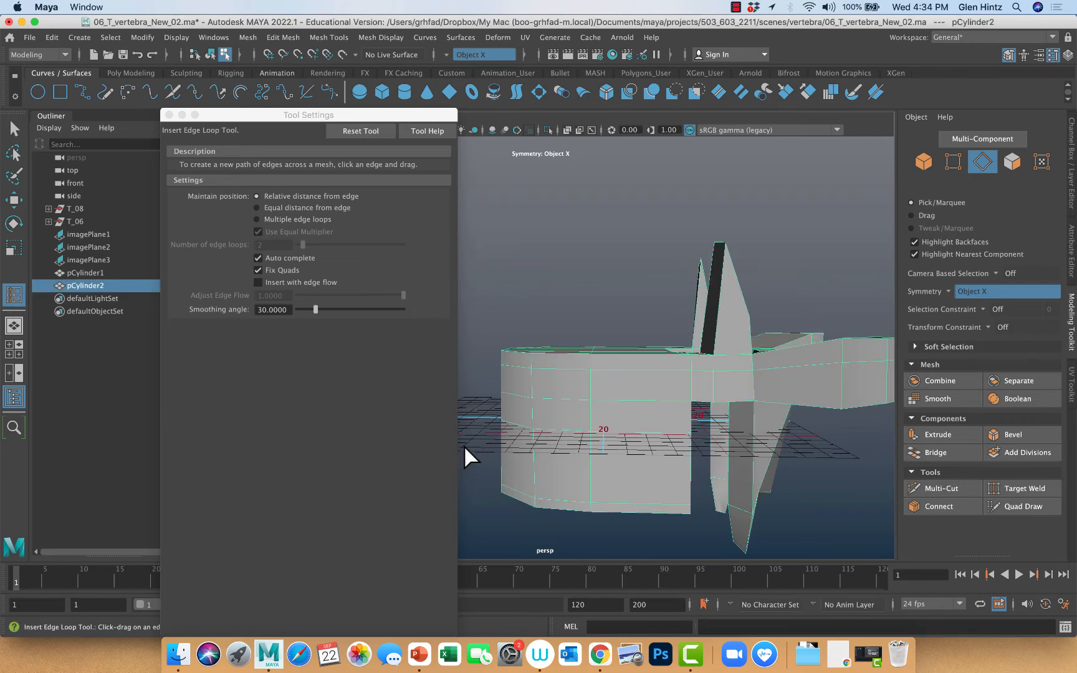
click(534, 464)
click(500, 459)
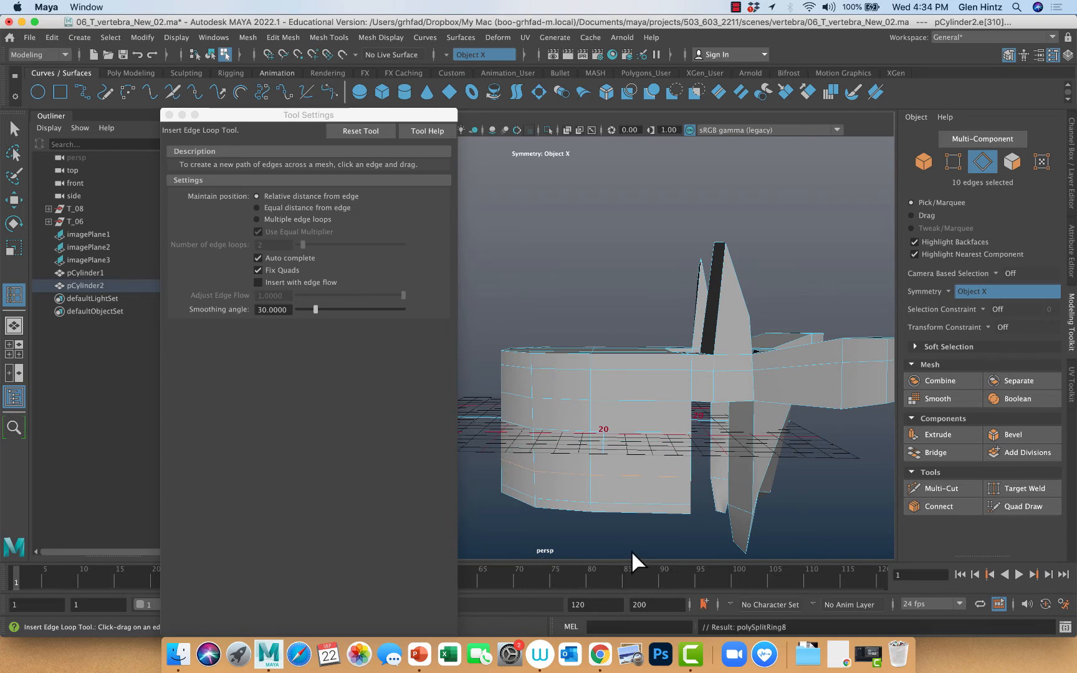
key(3)
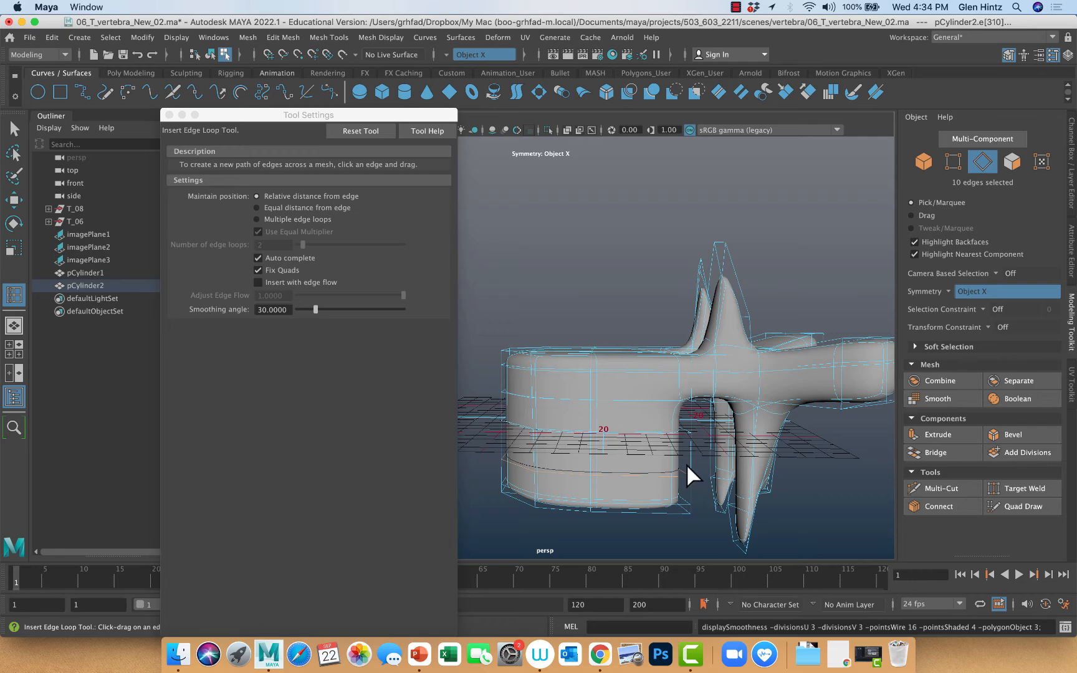
key(1)
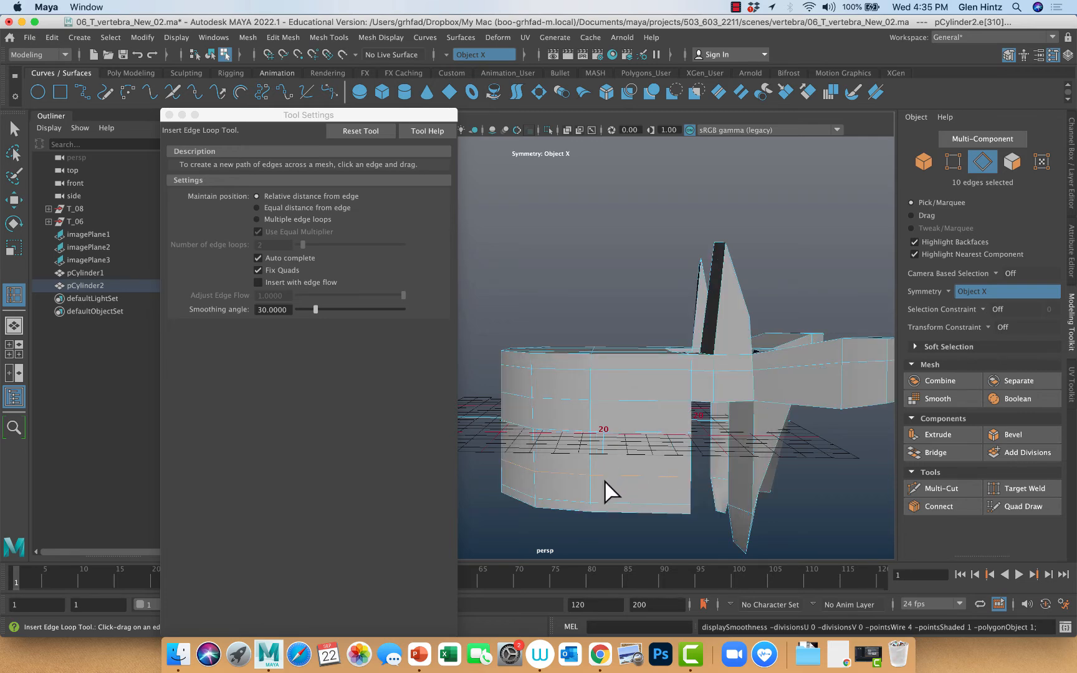
Narrow the vertebral body's waist front to back by scaling its mid-height, lower and upper middle edge loops inward
alt+middle_drag(608, 492, 670, 477)
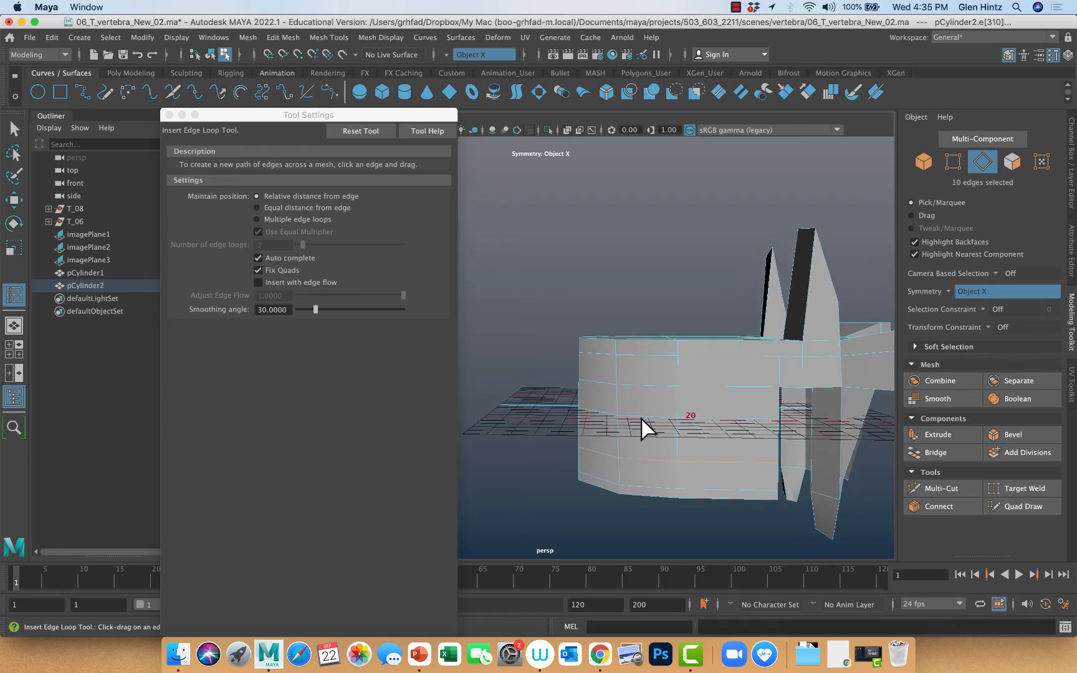
key(q)
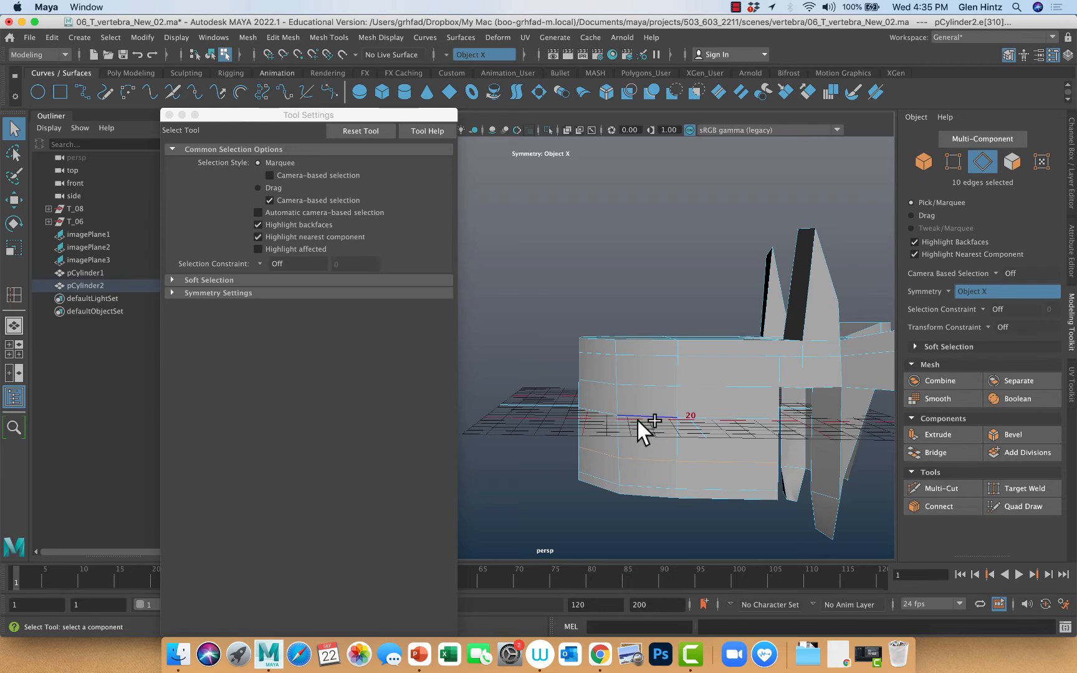
shift+double_click(638, 421)
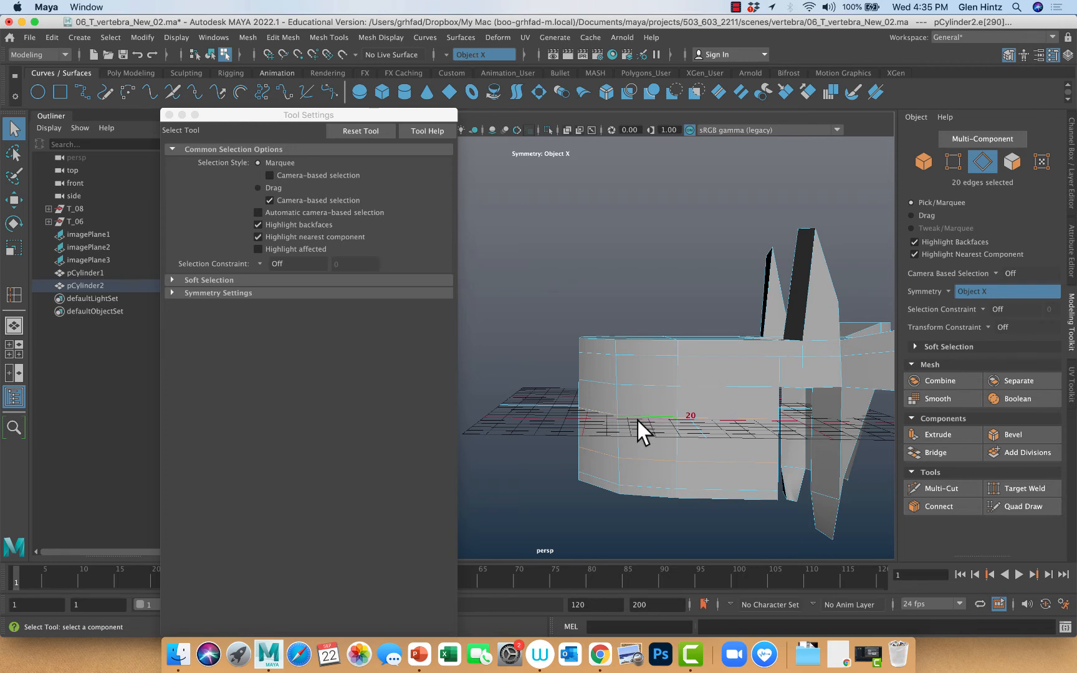
key(r)
drag(615, 430, 617, 429)
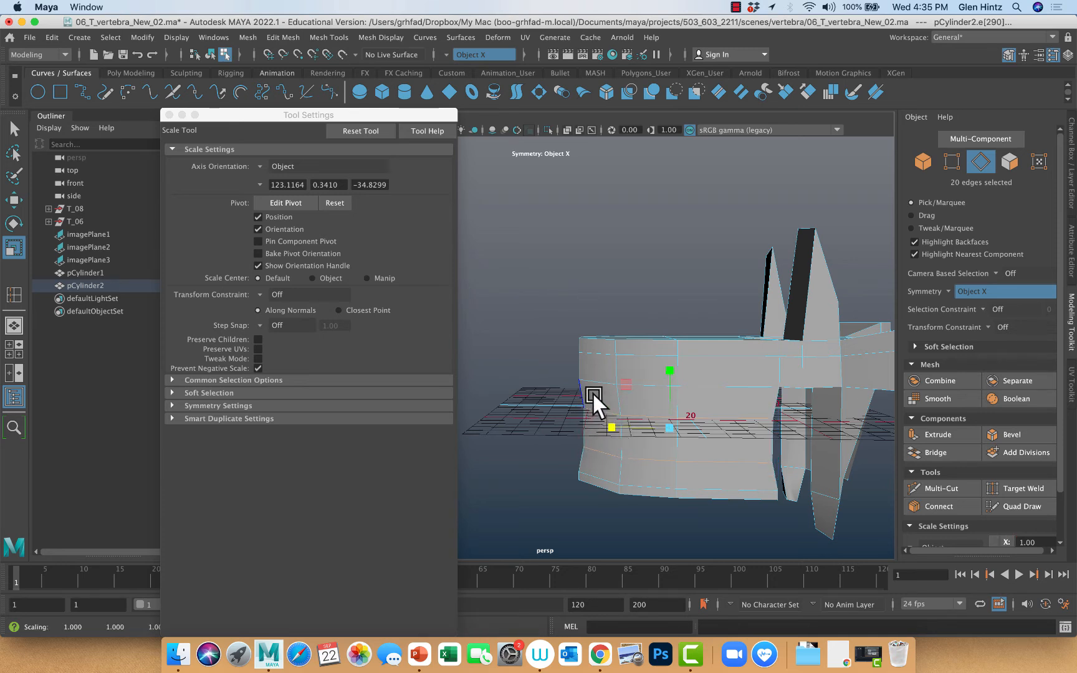
right_drag(595, 378, 597, 271)
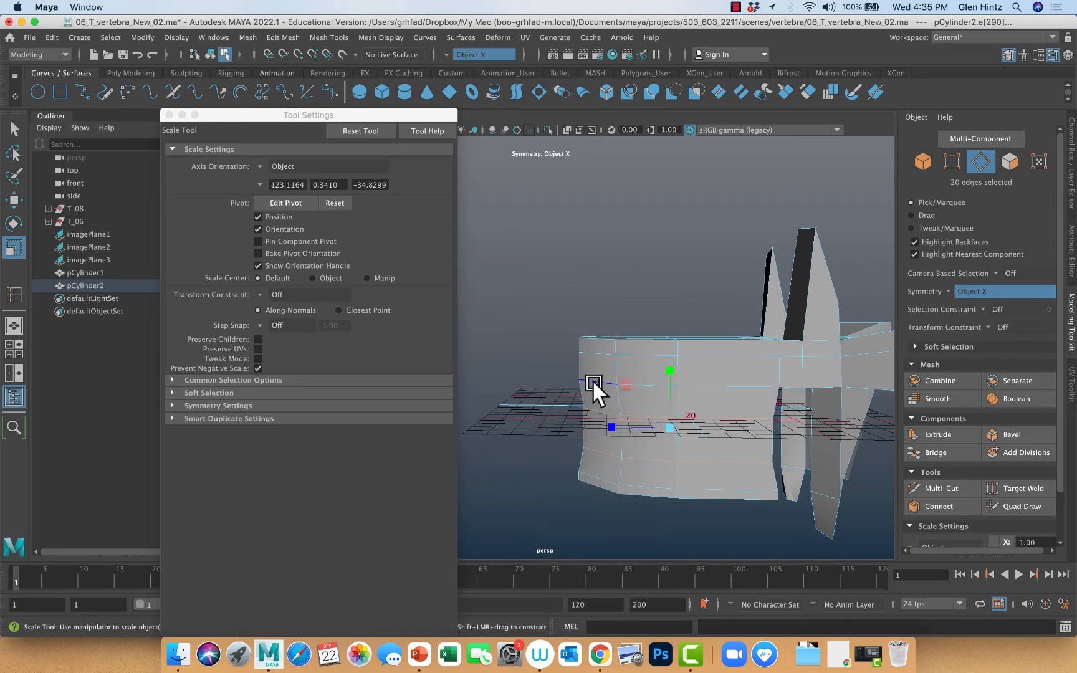
click(592, 379)
drag(611, 374, 615, 372)
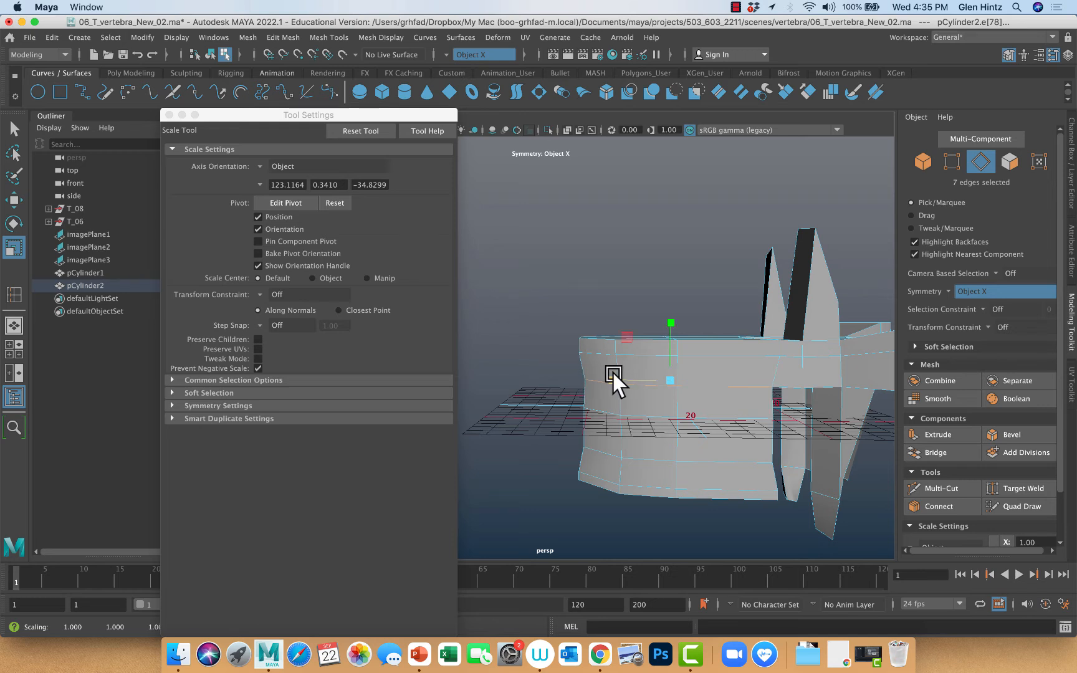
Flare the vertebral body's ends by uniformly scaling the edge loops nearest its upper and lower rims slightly outward
double_click(597, 353)
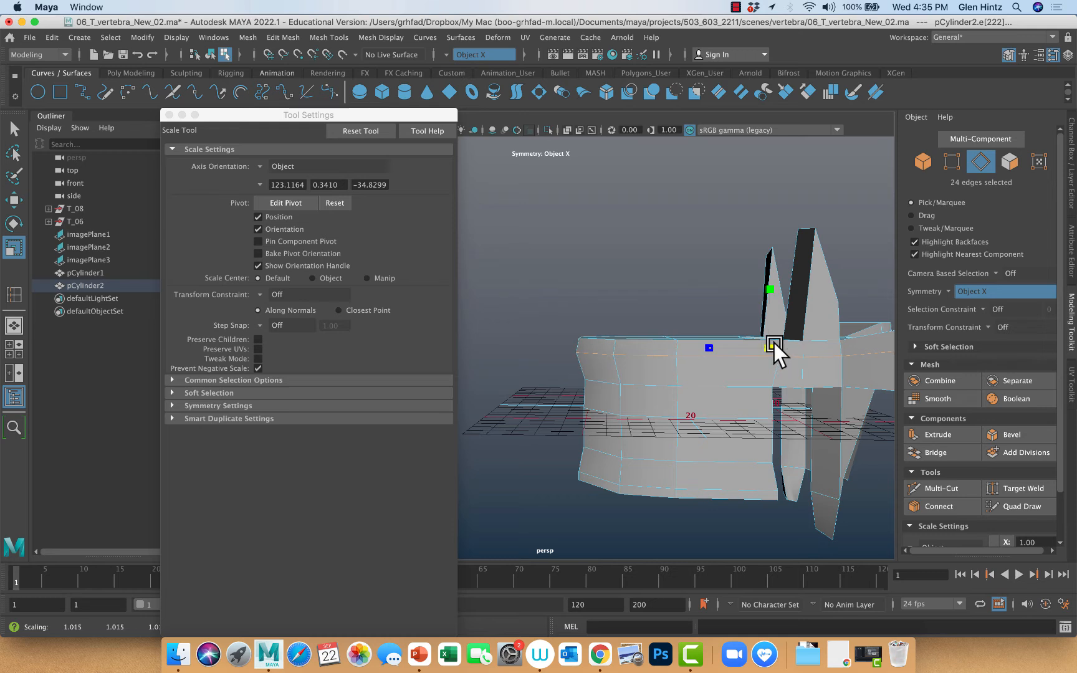
drag(773, 344, 738, 416)
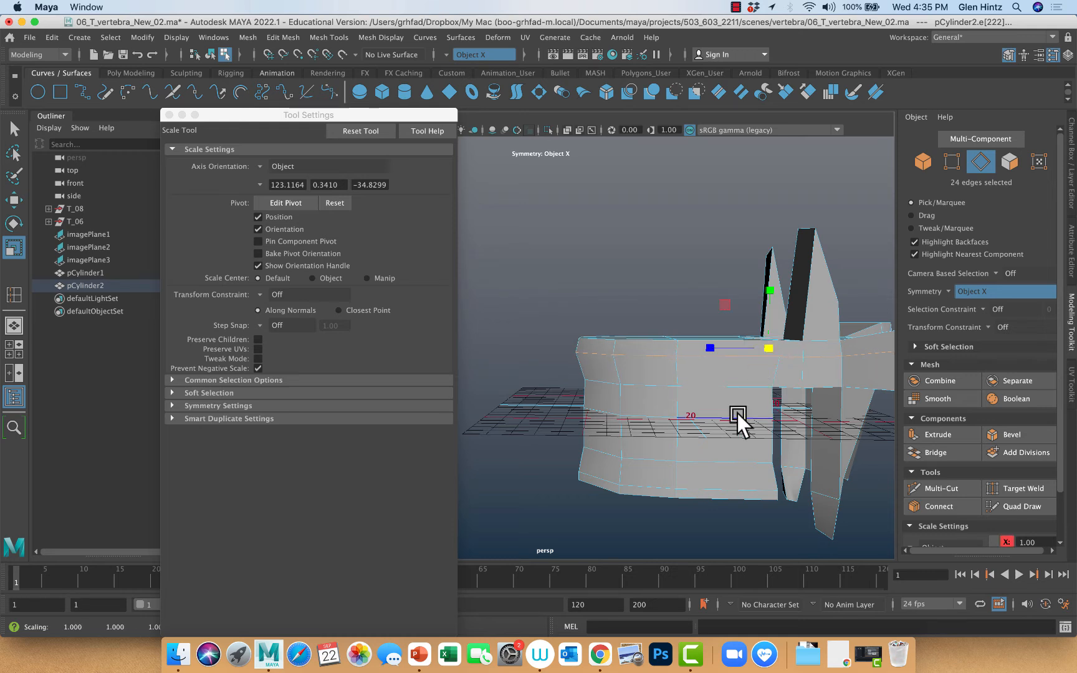
double_click(651, 485)
drag(669, 474, 669, 470)
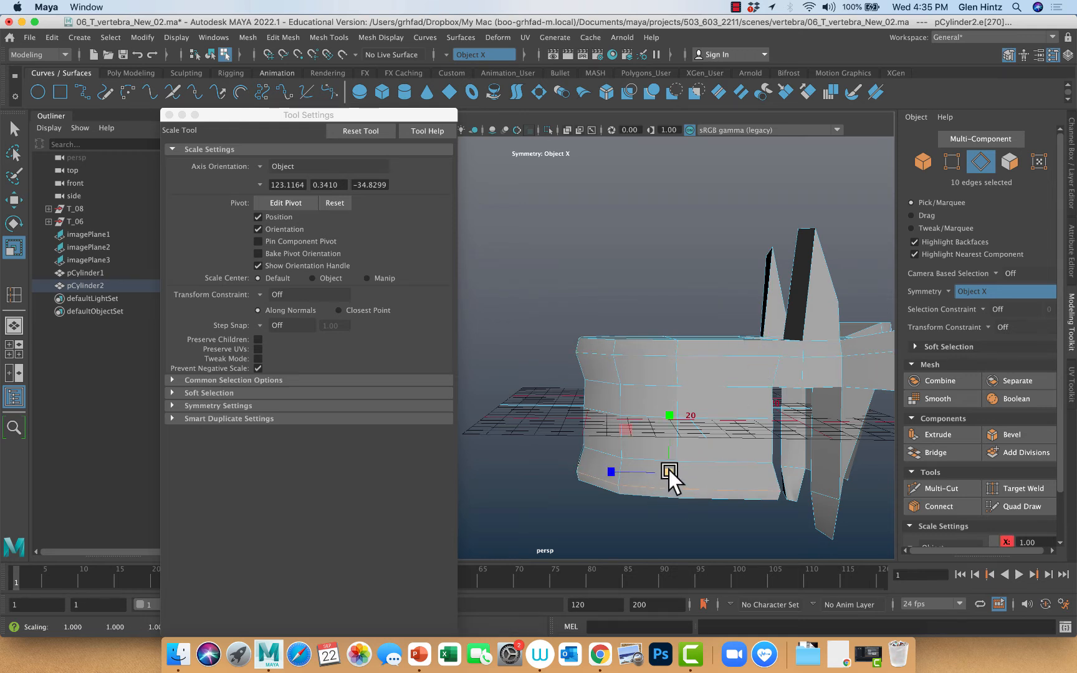
Display the vertebra smoothed from the front, and try narrowing the loops above and below the body's mid-height sideways, undoing the scale
key(3)
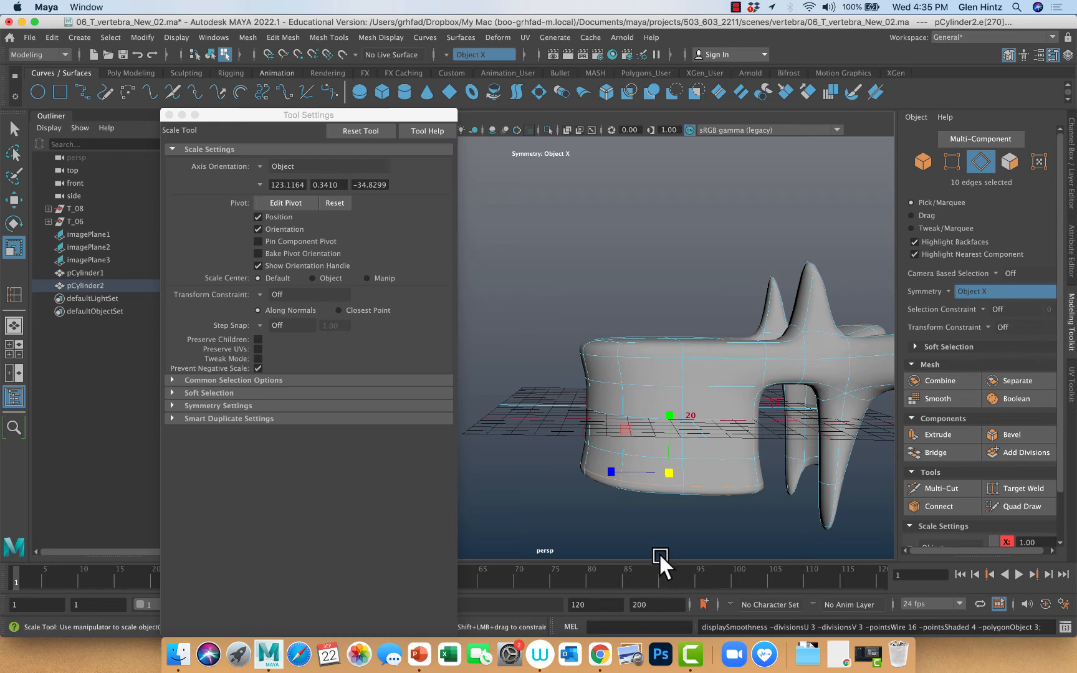
alt+drag(659, 553, 687, 512)
click(636, 423)
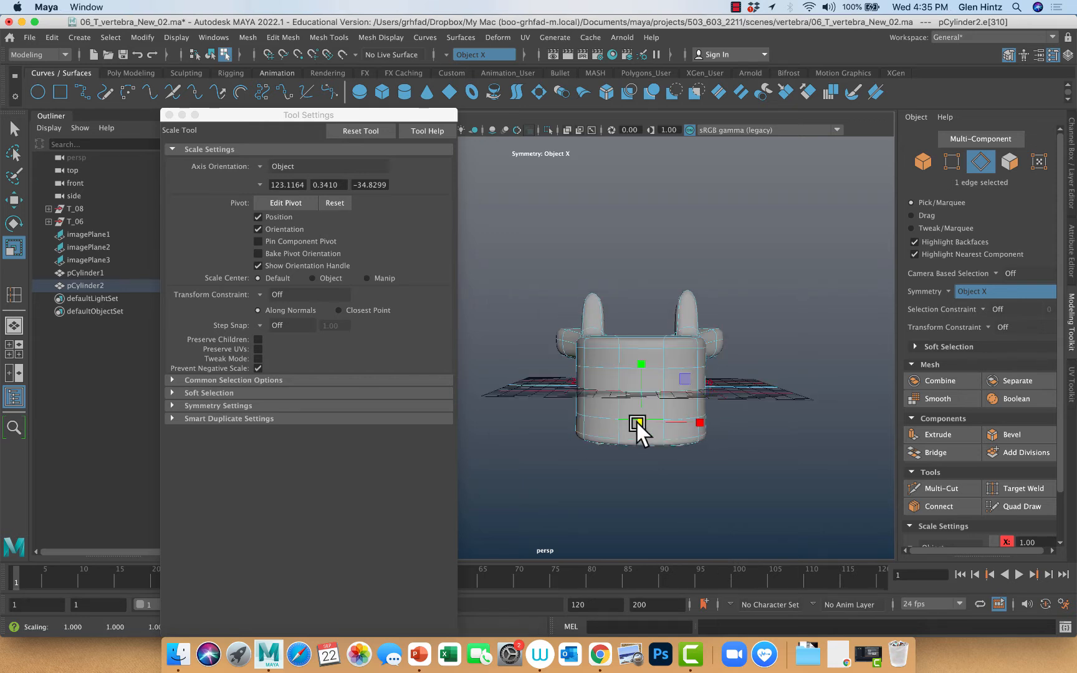
double_click(600, 415)
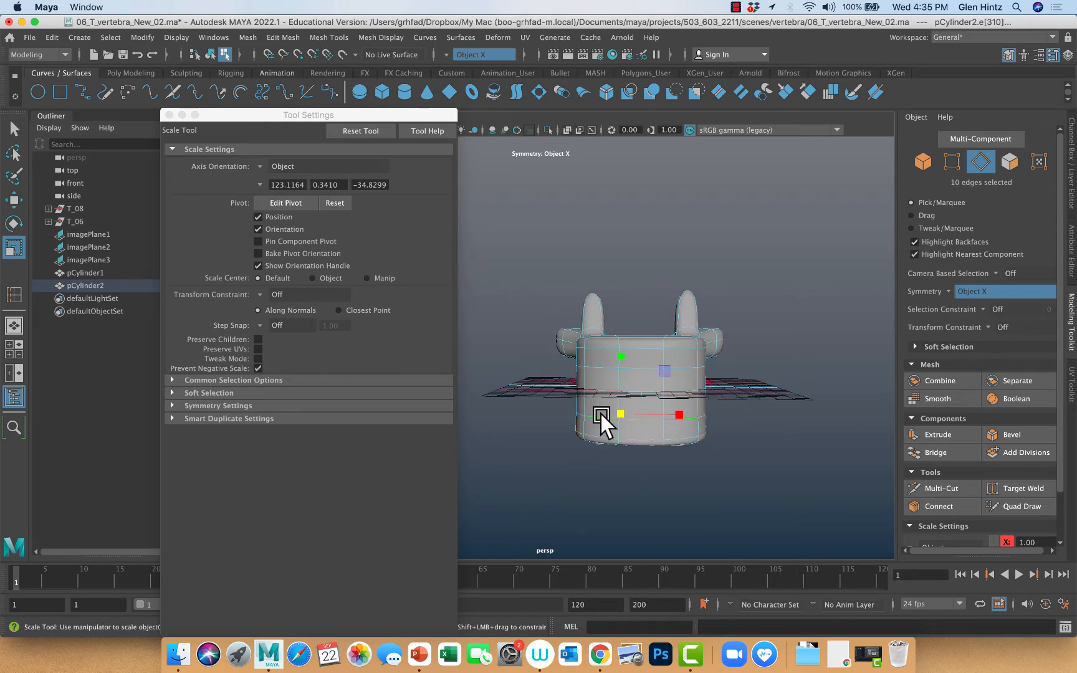
shift+double_click(645, 367)
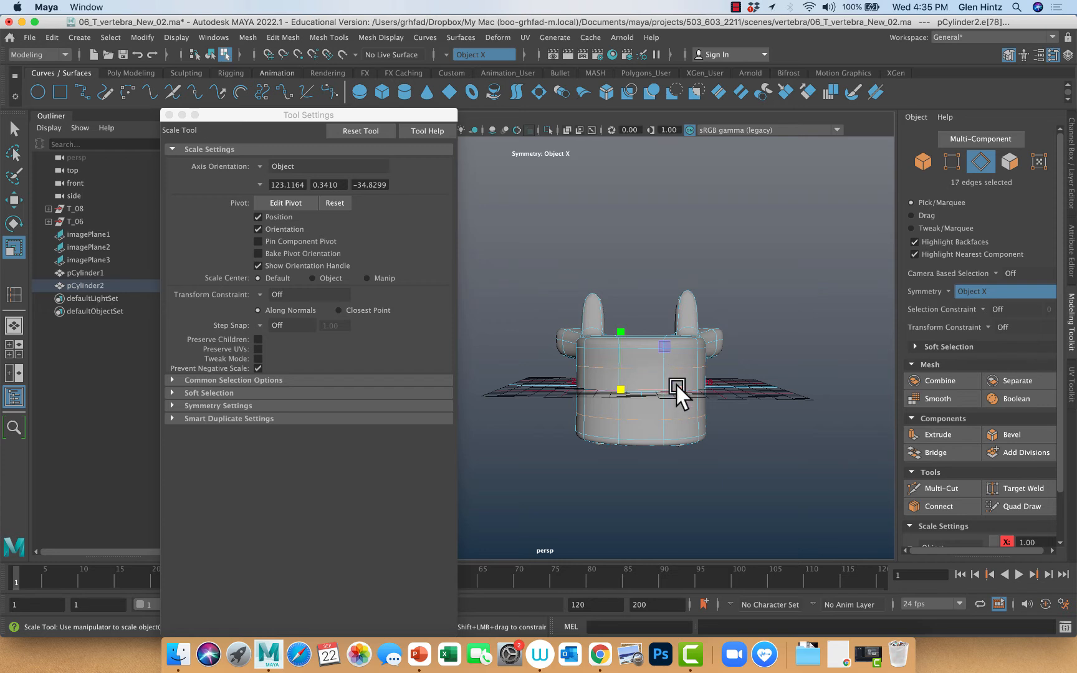
drag(673, 385, 669, 385)
key(ctrl+z)
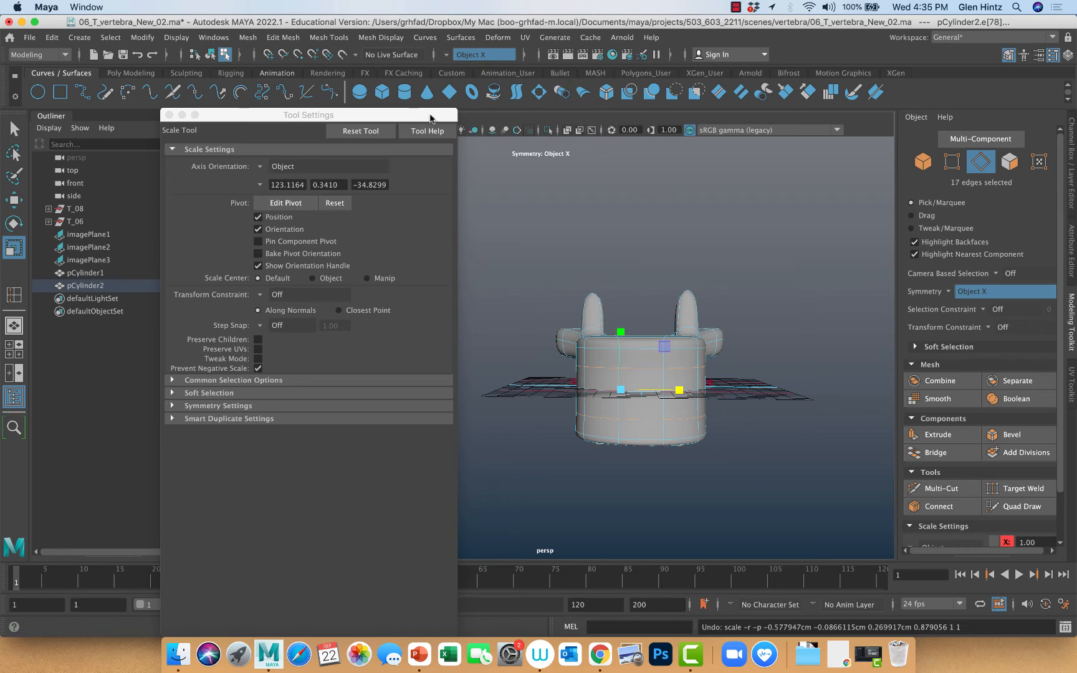
Move the Tool Settings window aside and hide the grid in the perspective view
drag(437, 114, 303, 151)
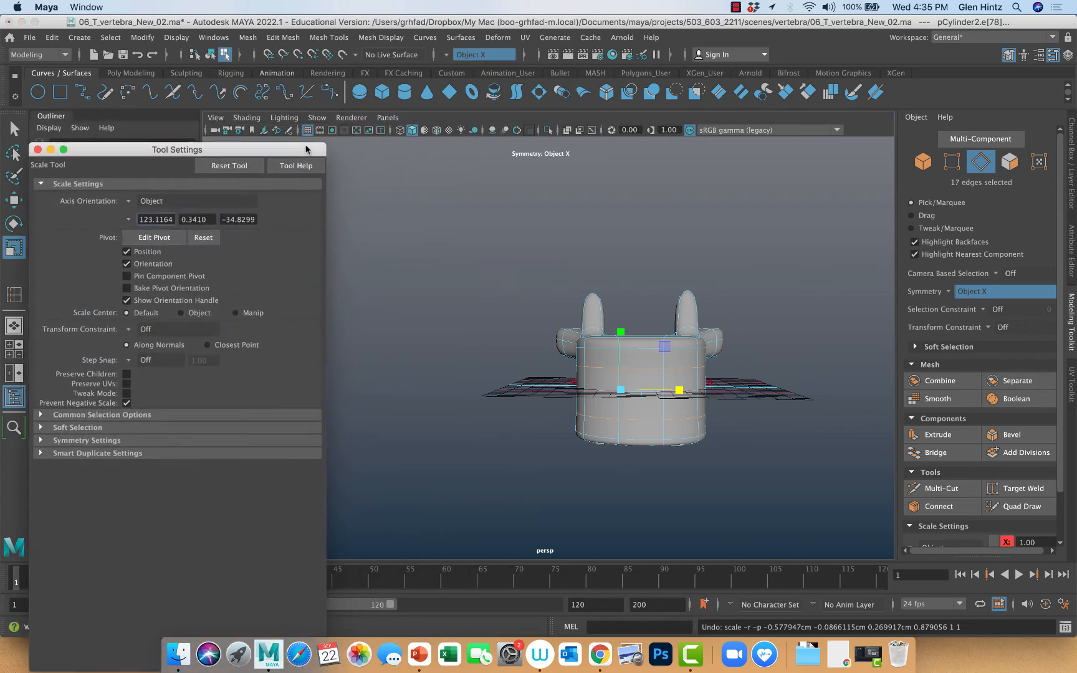
click(315, 117)
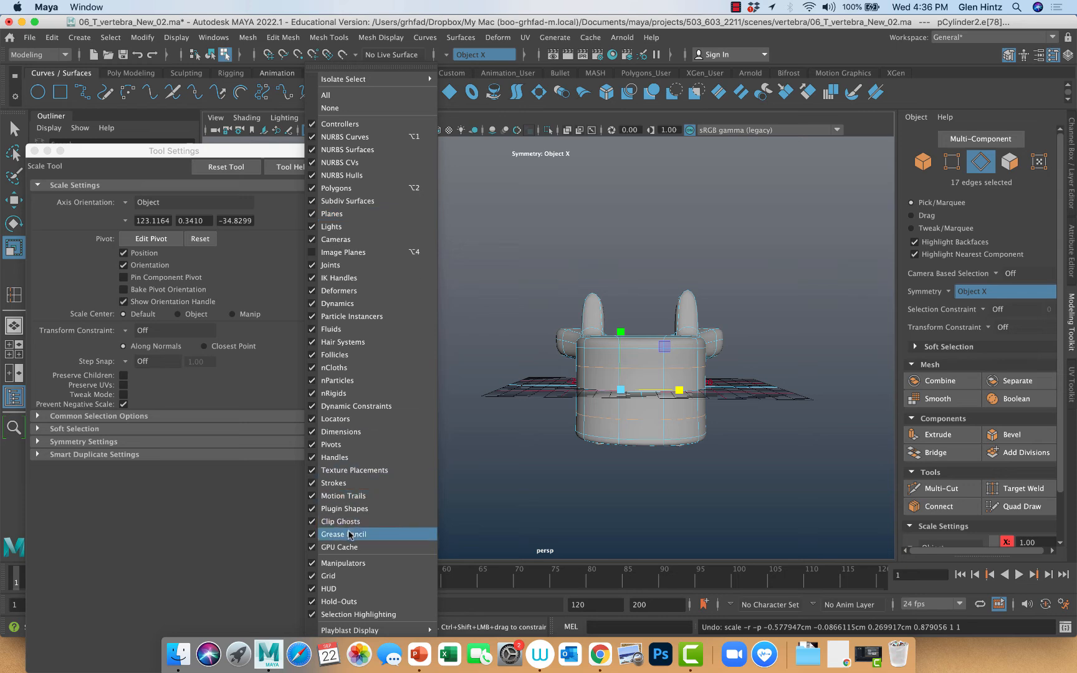
click(352, 576)
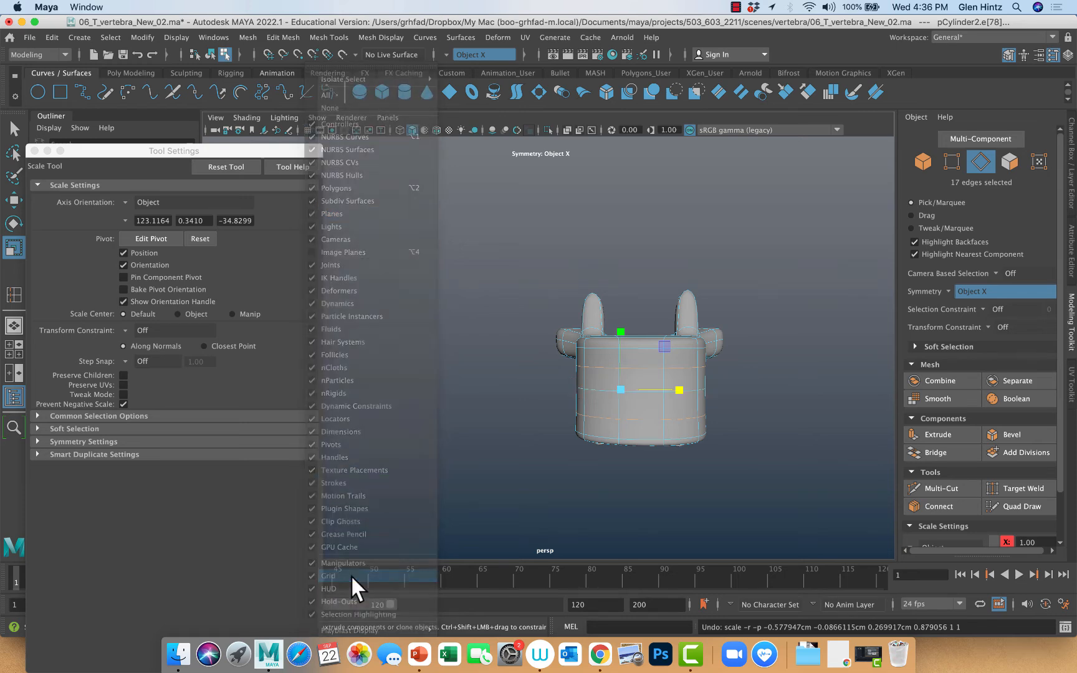
Add the mid-height loop to the selected waist loops, apply Center Pivot and scale the loops inward sideways to narrow the body's waist
shift+double_click(597, 390)
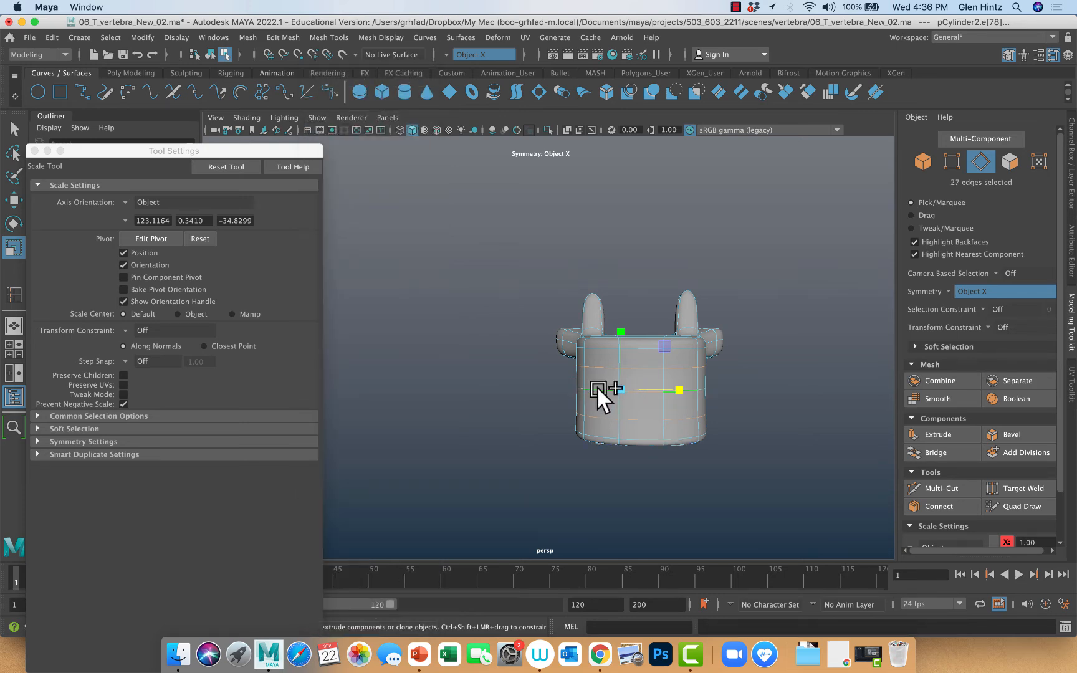
click(678, 390)
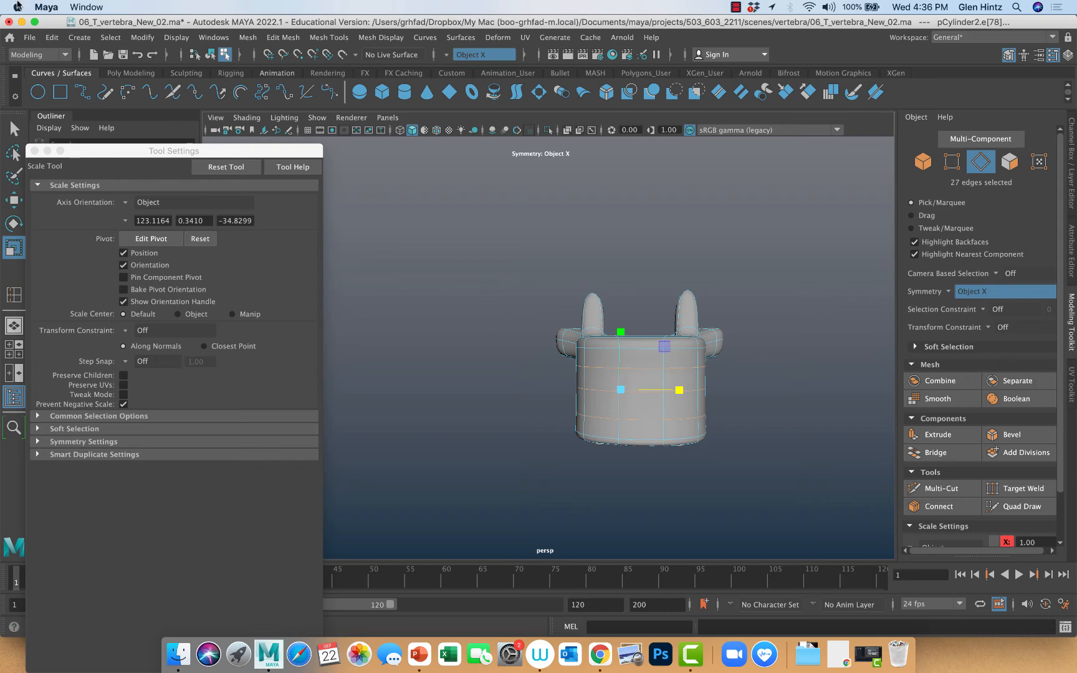
click(141, 37)
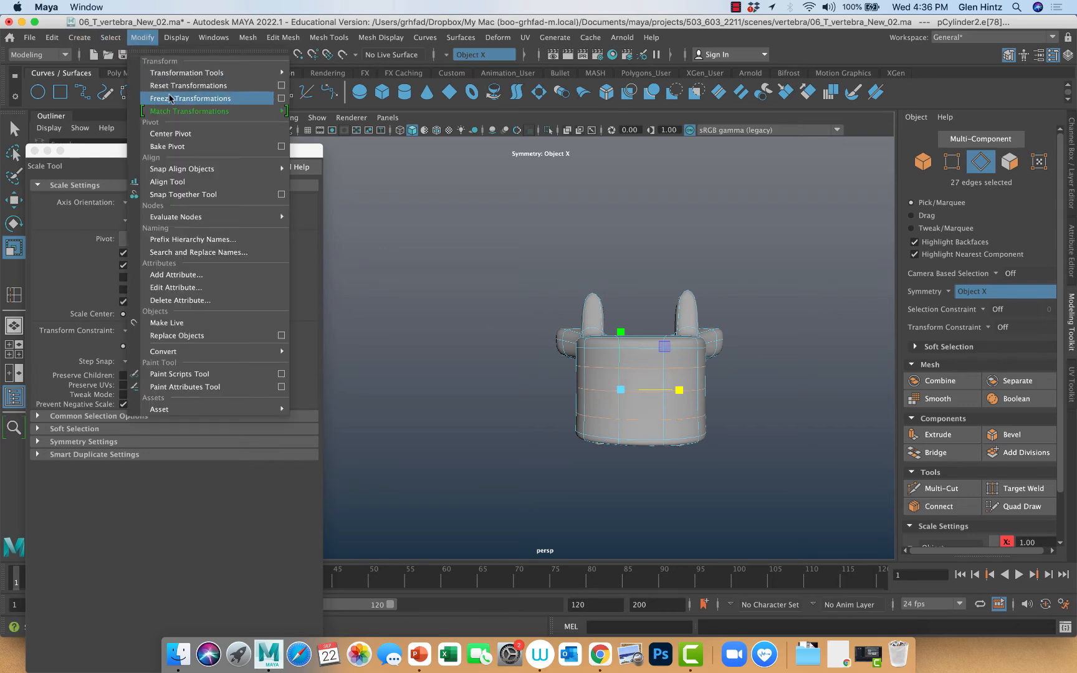
click(168, 133)
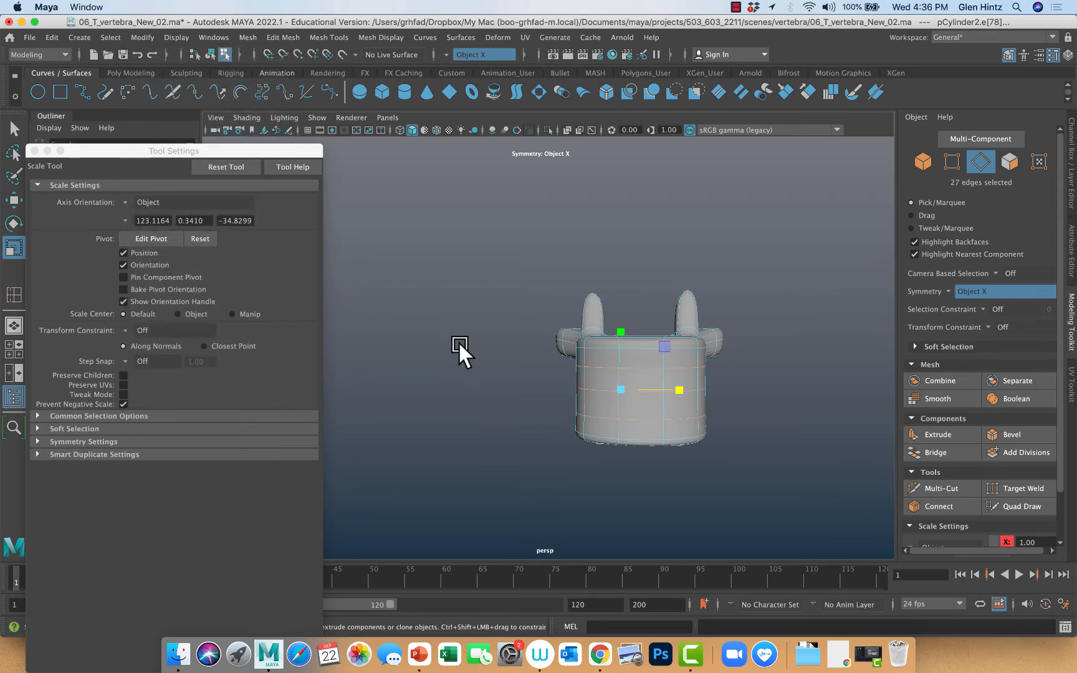
click(617, 389)
drag(619, 392, 670, 391)
click(754, 391)
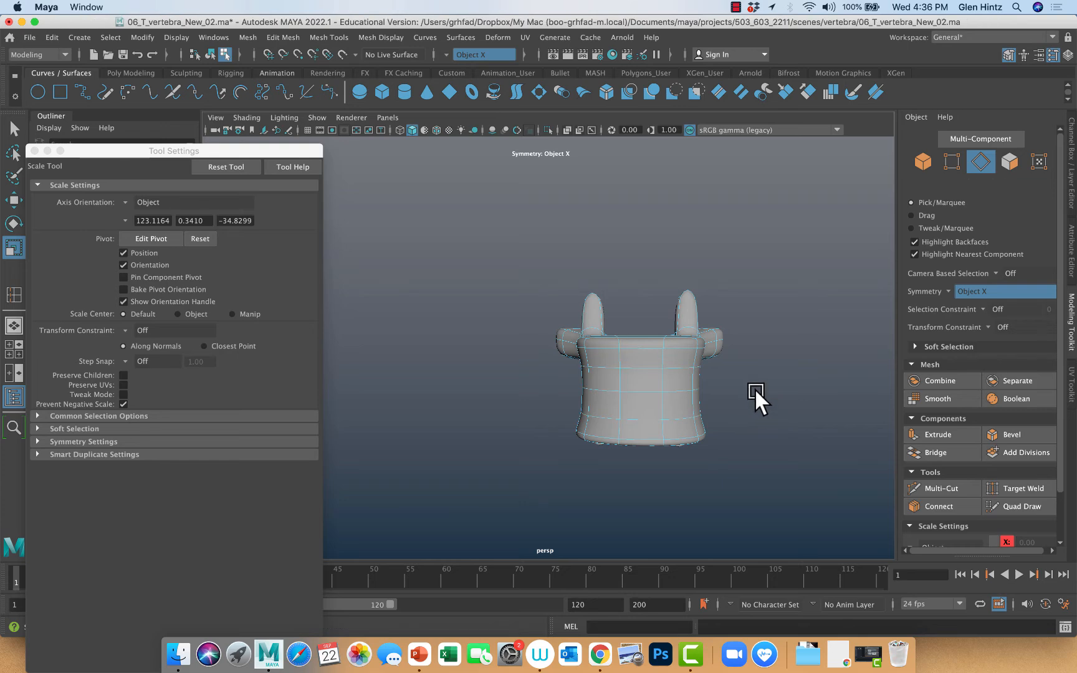
Return the vertebra to object mode and set Symmetry to Off, working from the rear
alt+drag(787, 421, 654, 412)
alt+drag(624, 418, 625, 424)
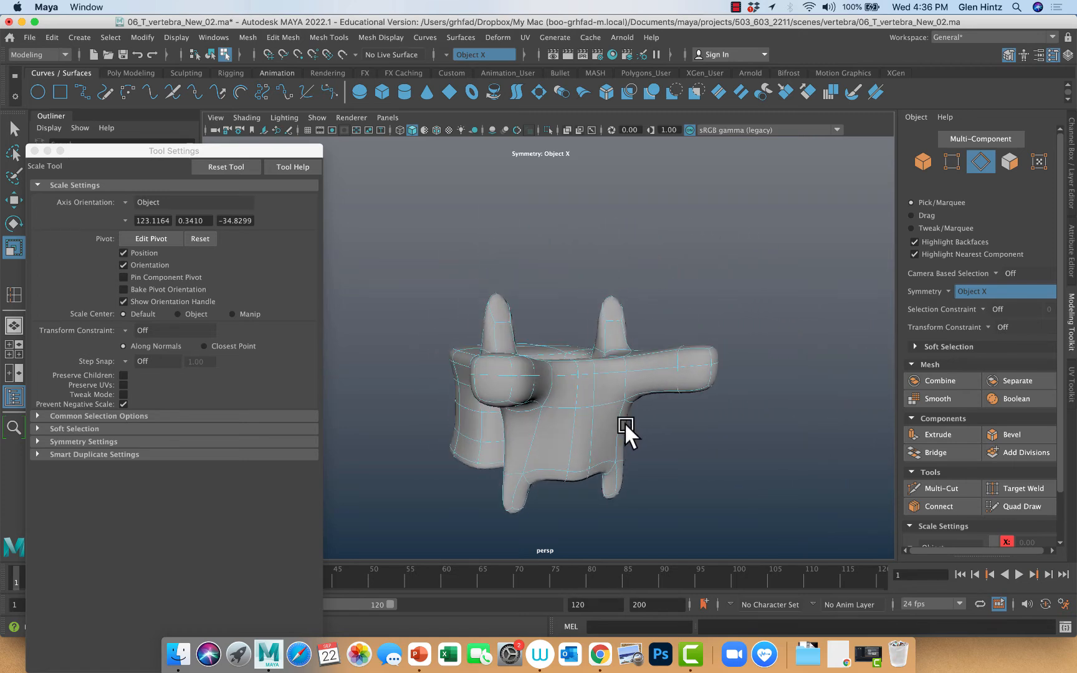
right_click(587, 408)
click(586, 410)
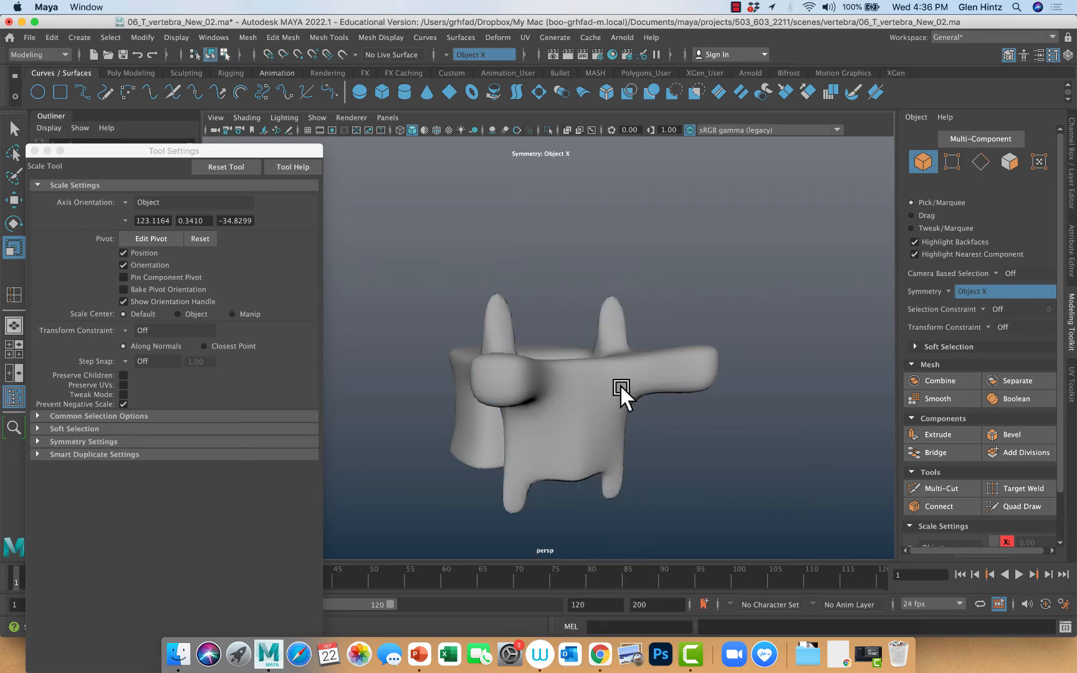
click(443, 49)
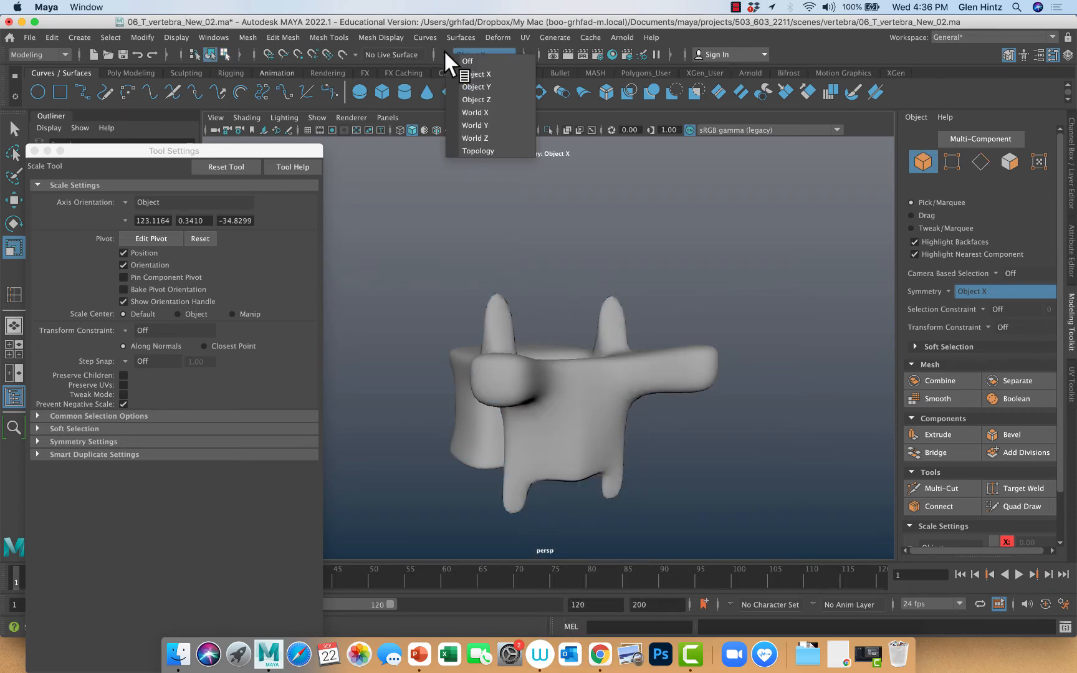
click(464, 57)
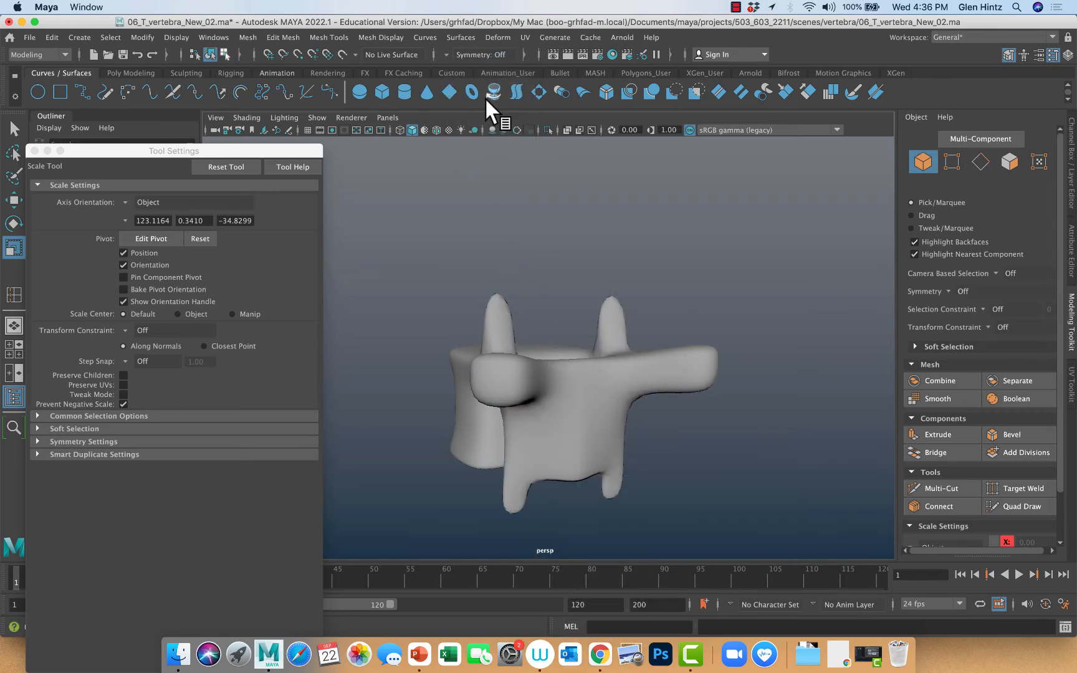
Move the horizontal edge beneath the rear arch's central face downward to make that face taller
click(599, 434)
right_drag(589, 423, 581, 278)
click(586, 406)
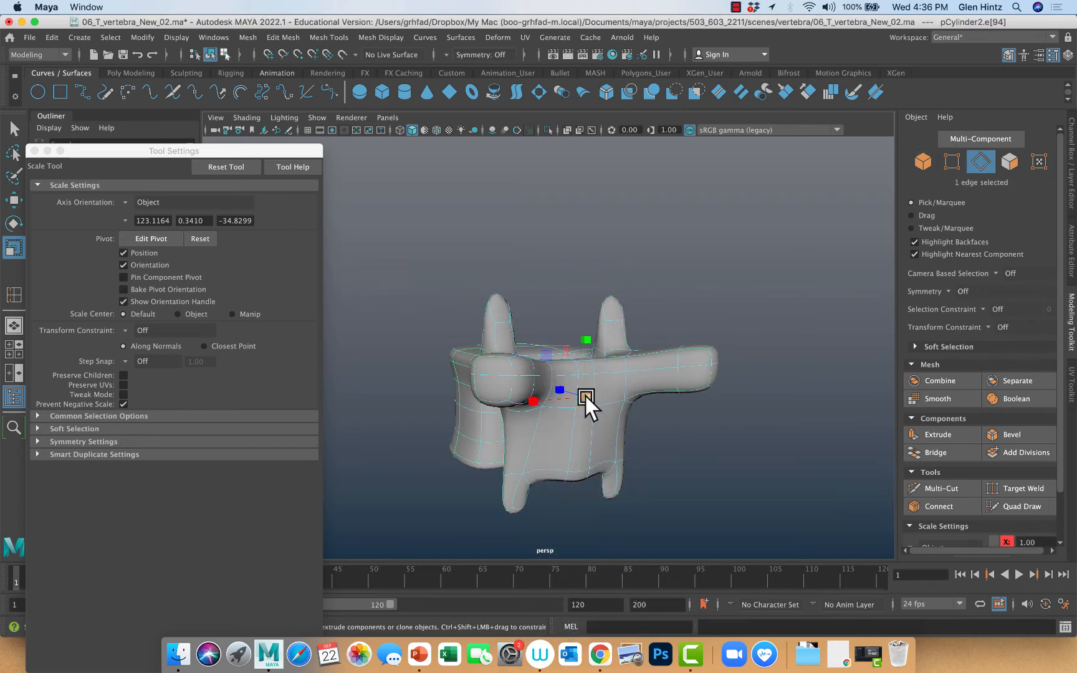
key(w)
mouse_move(591, 367)
mouse_down()
mouse_move(587, 341)
mouse_move(582, 373)
mouse_up()
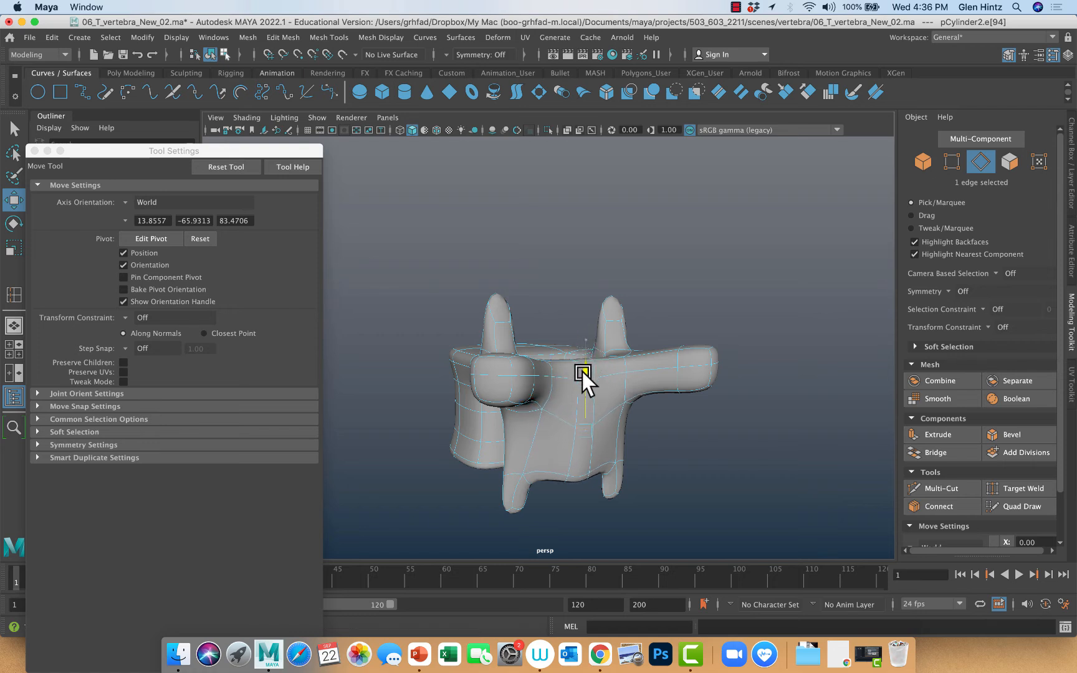
click(695, 453)
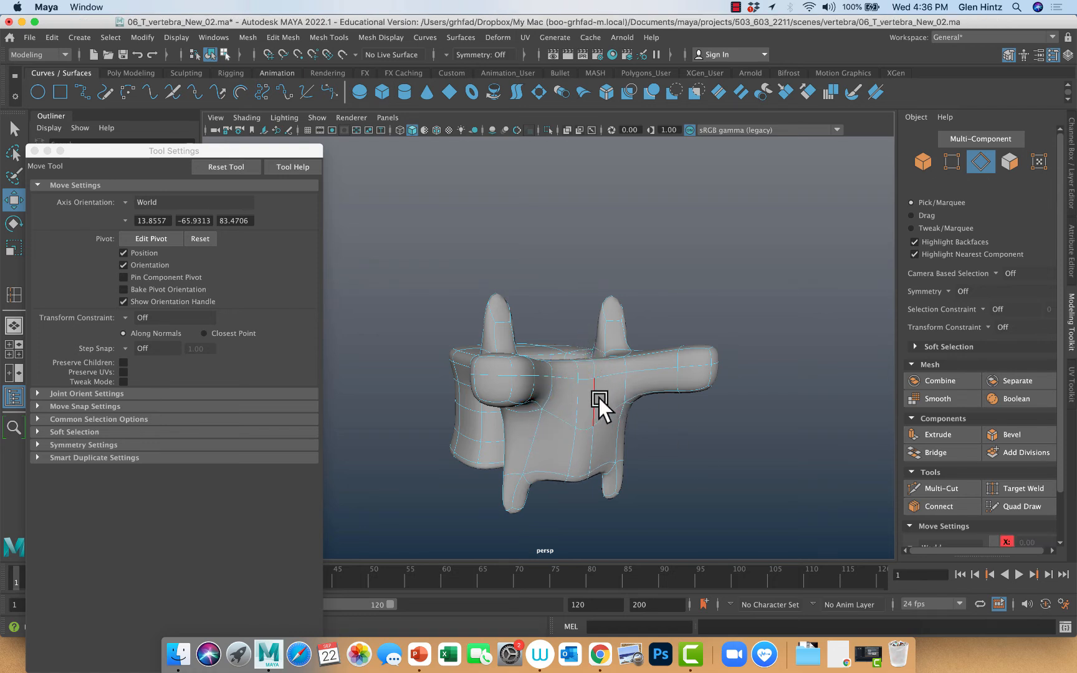
Select the two vertical side edges of the rear arch's central face and scale them apart sideways to widen it
click(594, 400)
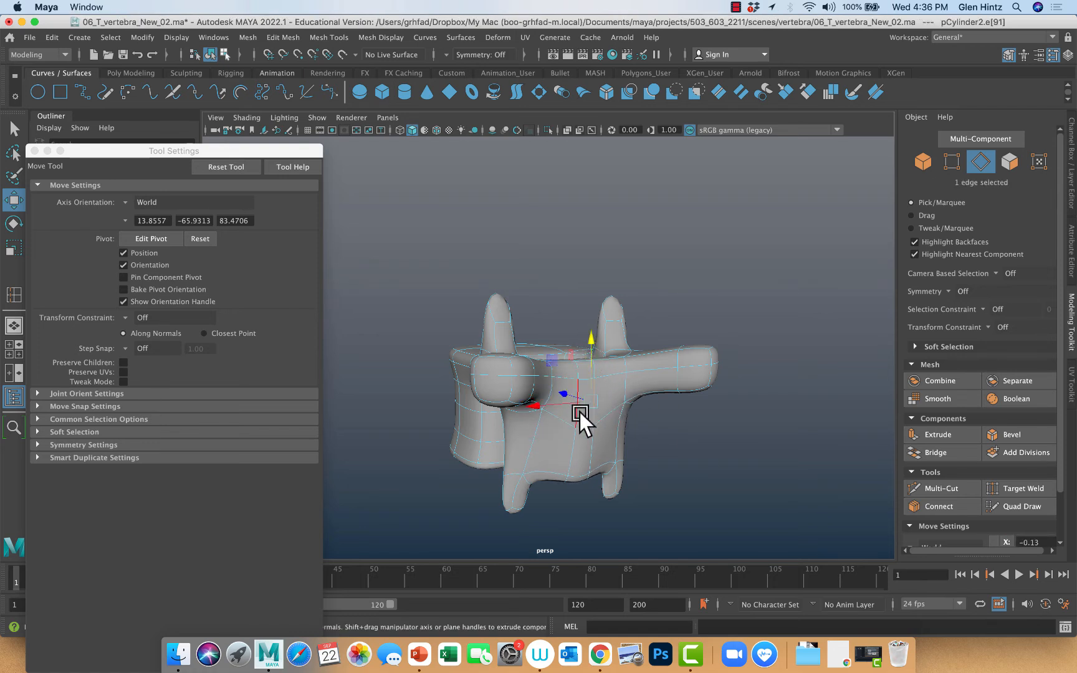
shift+click(552, 443)
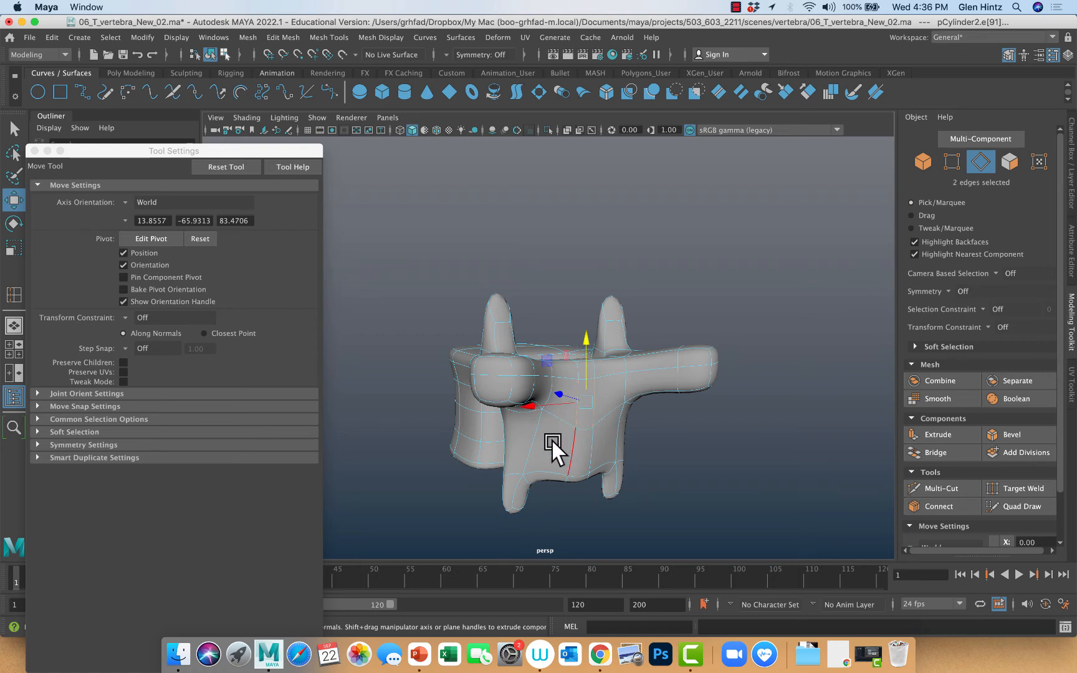
key(r)
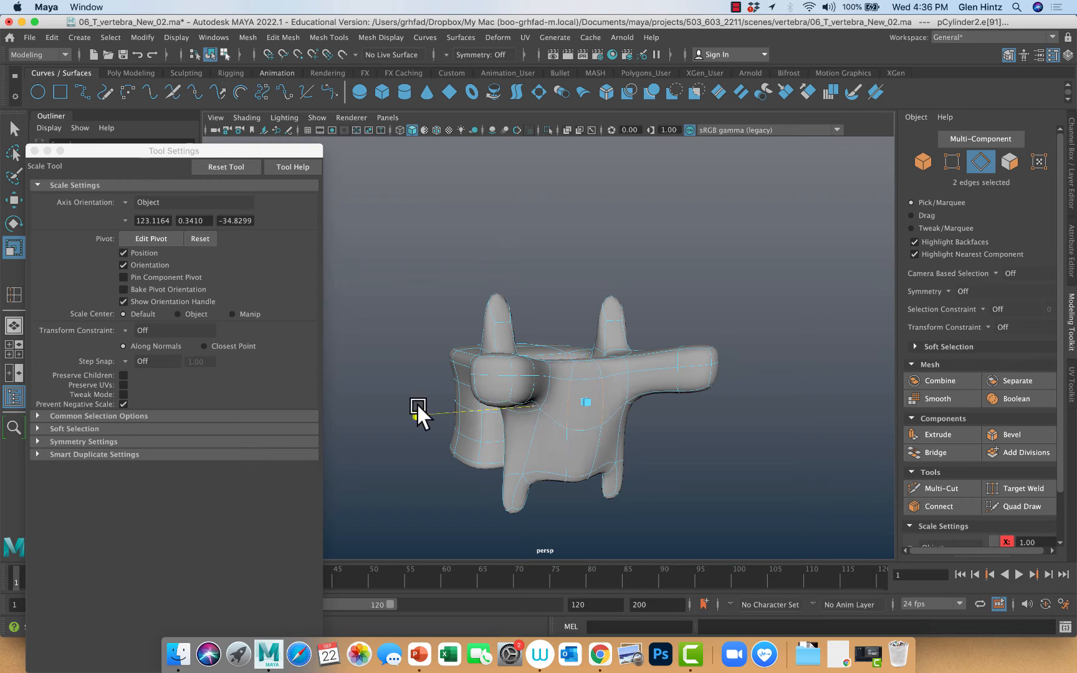
drag(414, 403, 414, 404)
click(650, 454)
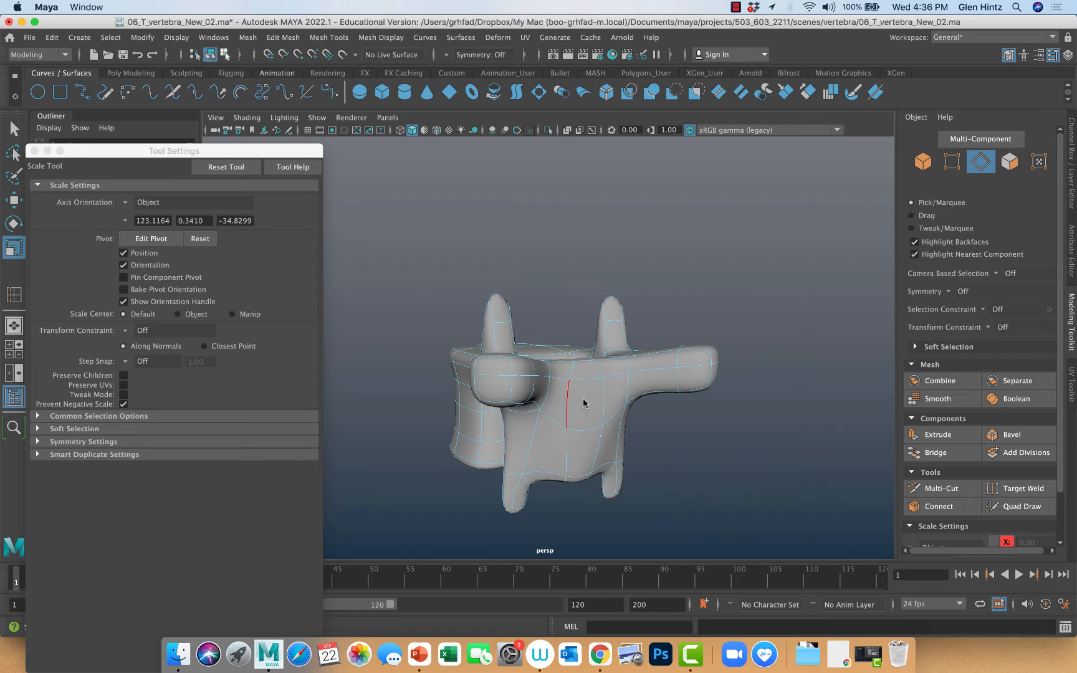
Extrude the enlarged central face of the rear arch backward with a Local Translate Z of about 44.2 to start the spinous process
mouse_move(584, 402)
right_down()
mouse_move(586, 411)
mouse_move(585, 389)
mouse_move(593, 412)
mouse_move(597, 404)
right_up()
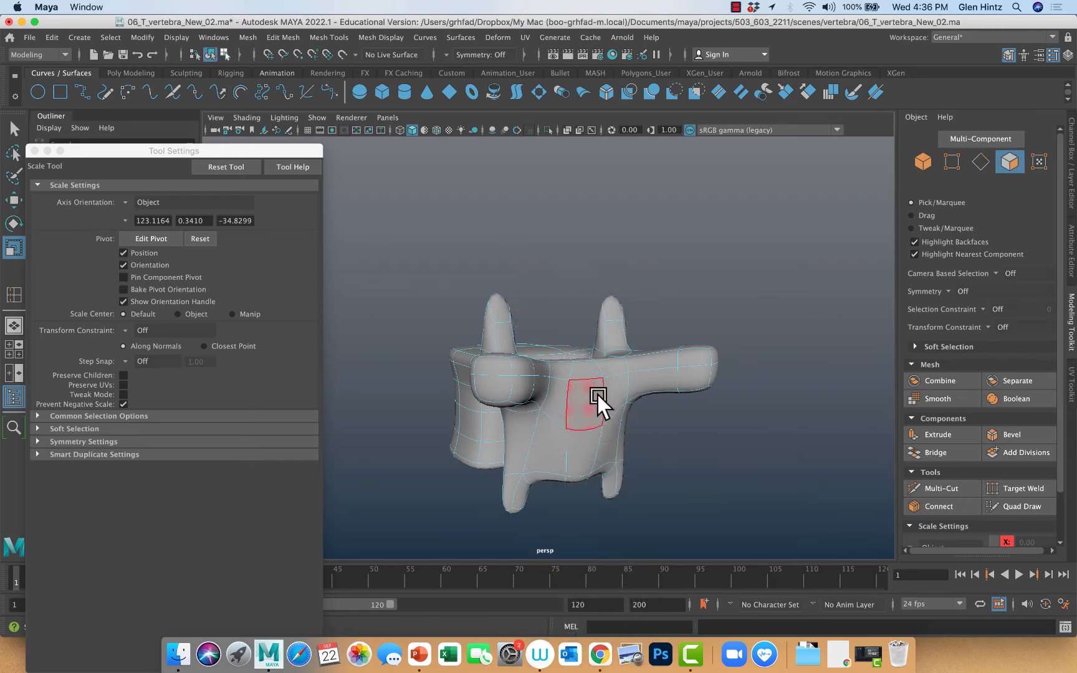
click(595, 396)
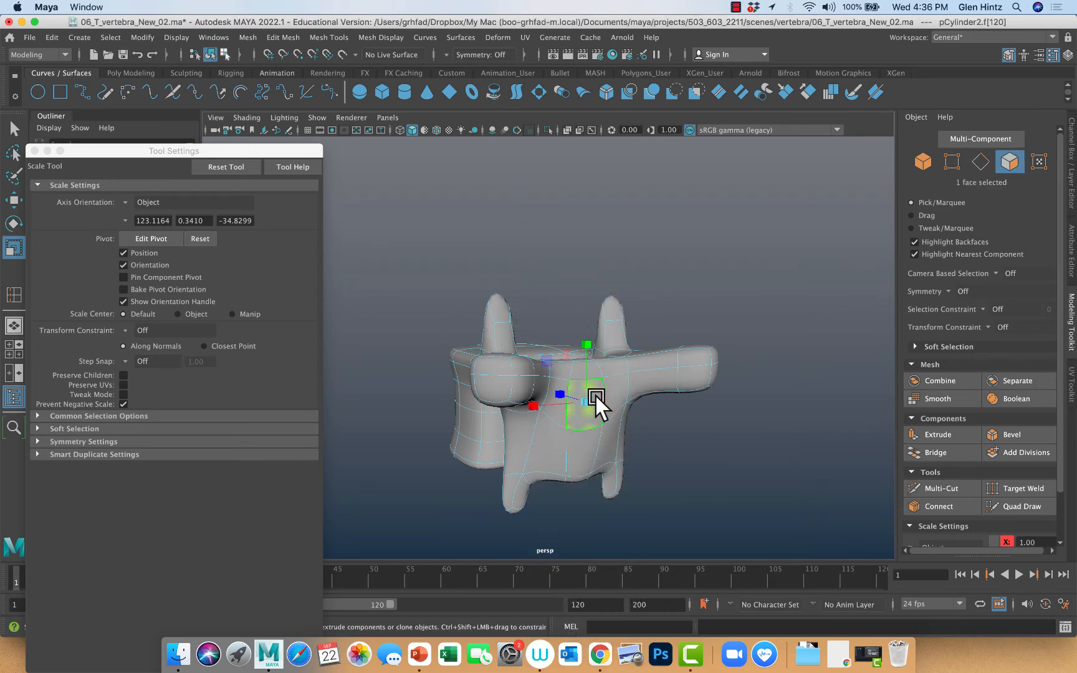
key(ctrl+e)
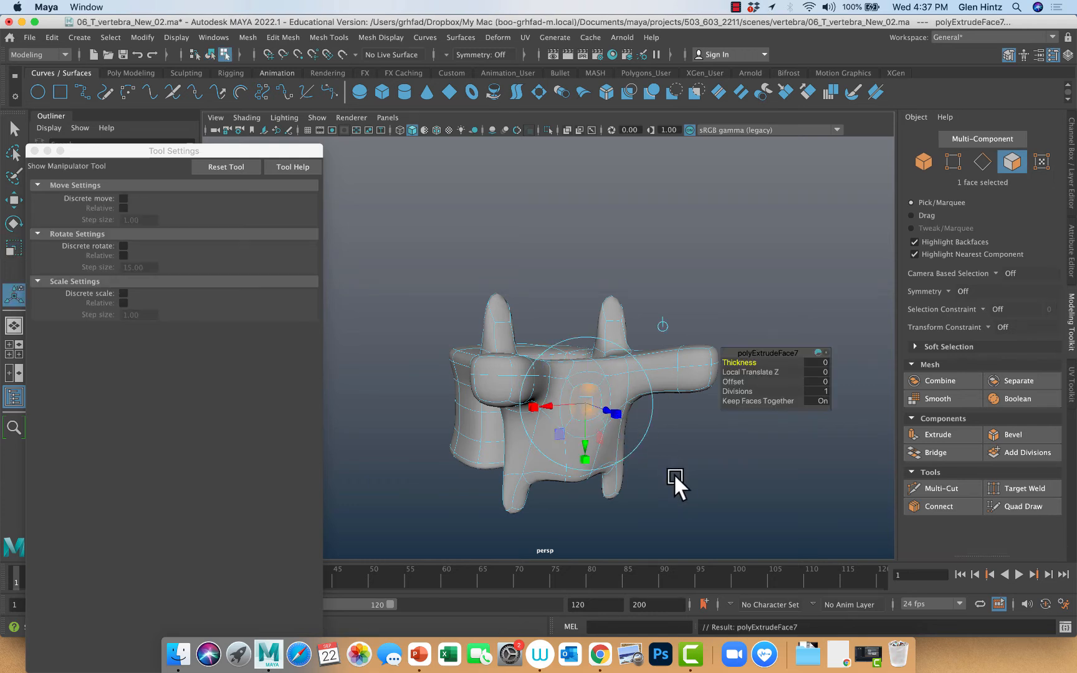
drag(607, 406, 726, 497)
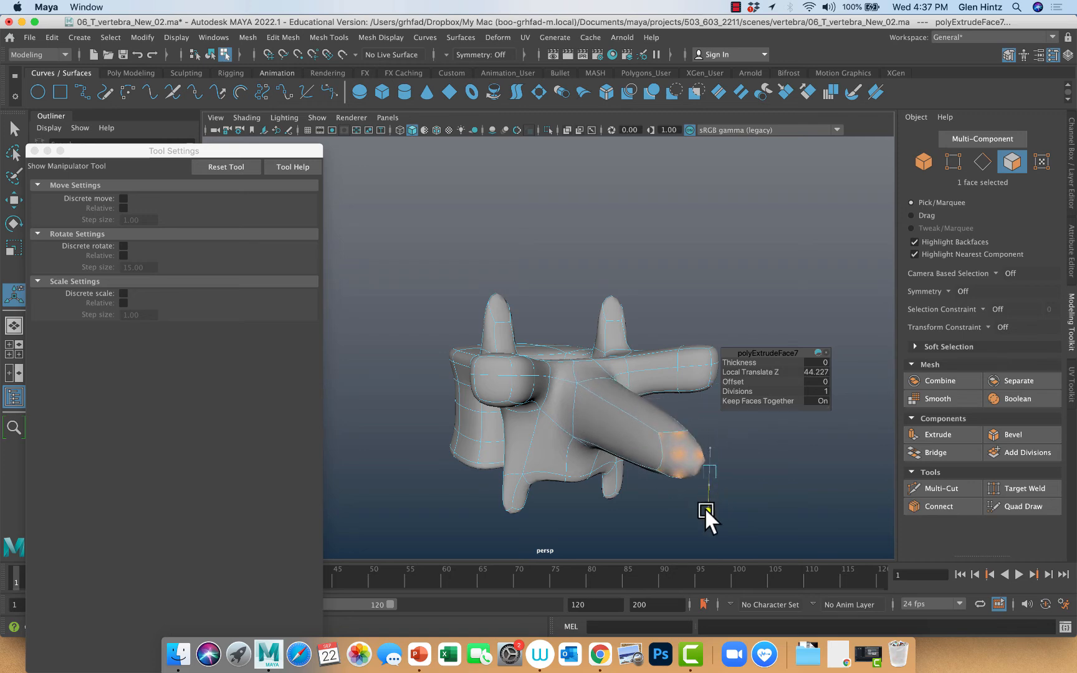
Lower the spinous process tip, bring its Local Translate Z to about 34.3, and show the side view with Smooth Shade All
key(space)
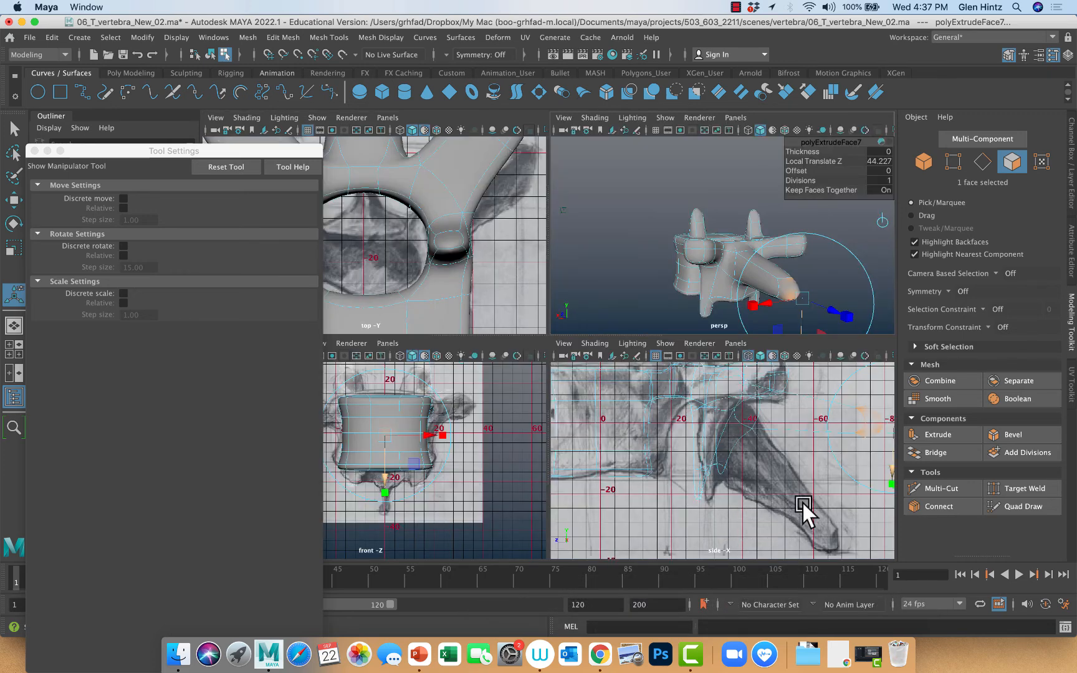
alt+middle_drag(803, 500, 637, 505)
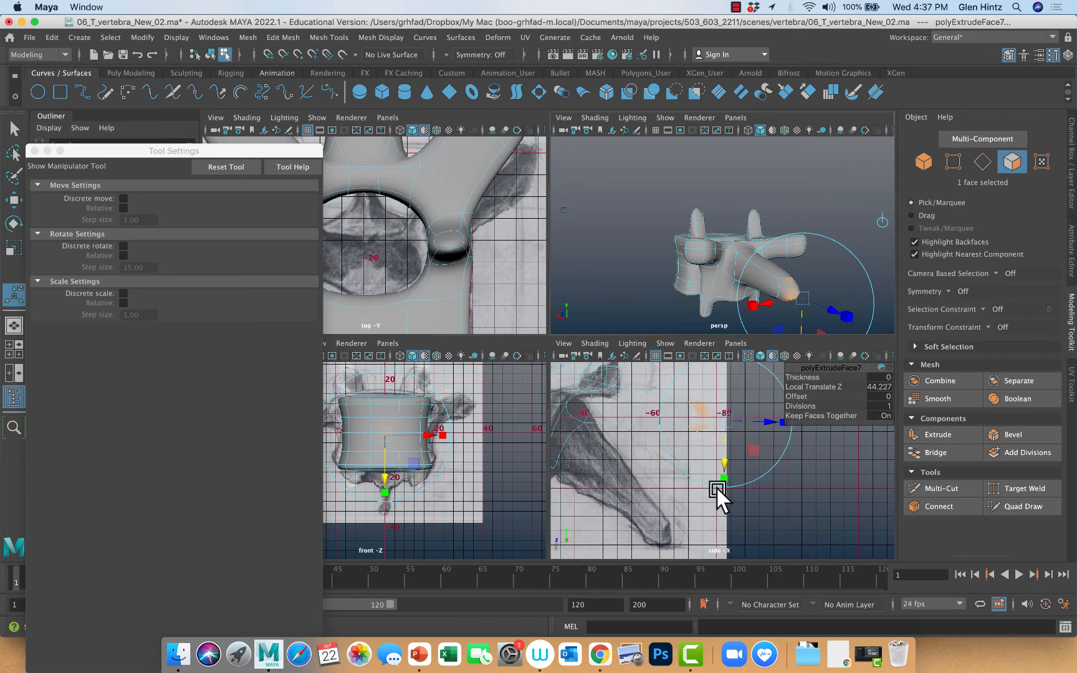
drag(724, 464, 670, 551)
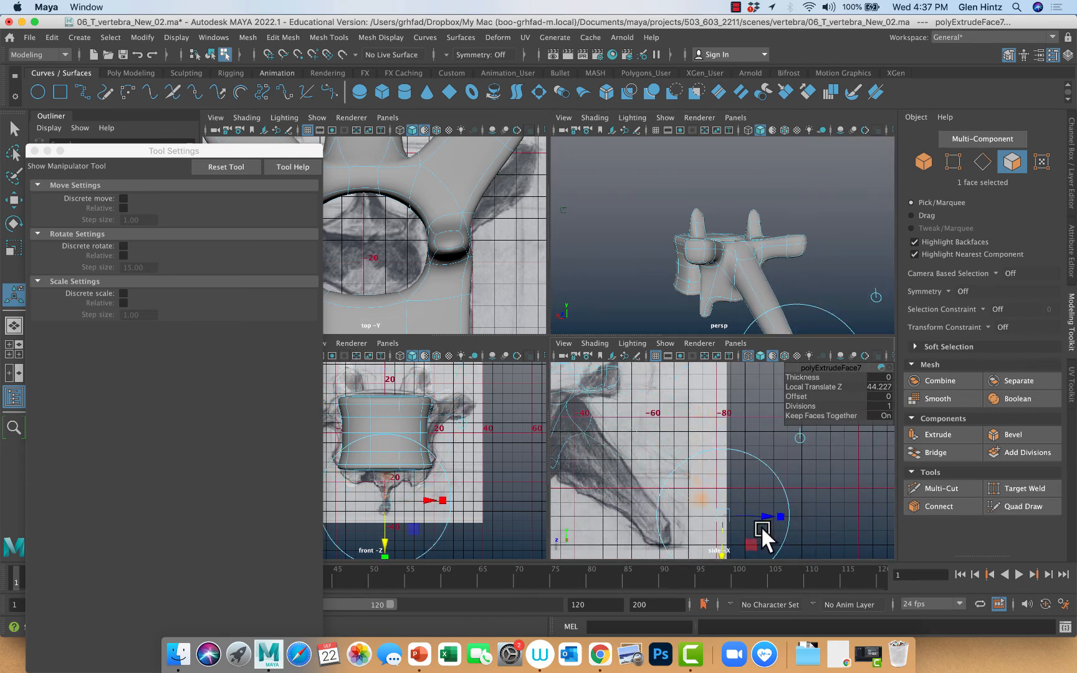
drag(769, 515, 732, 516)
click(592, 342)
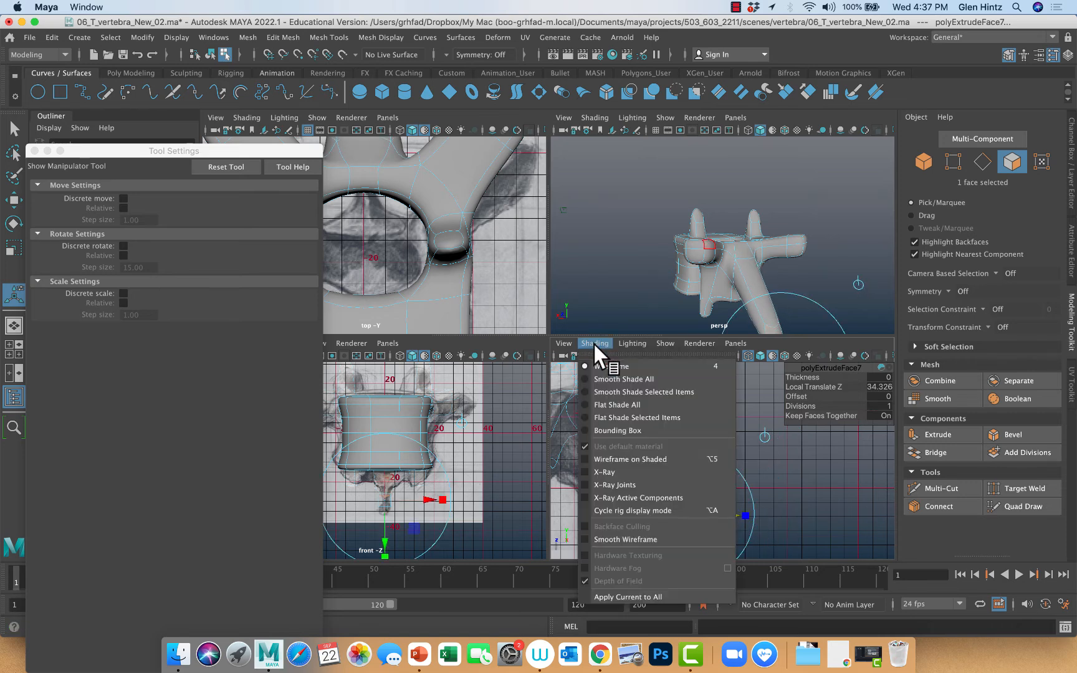
click(605, 377)
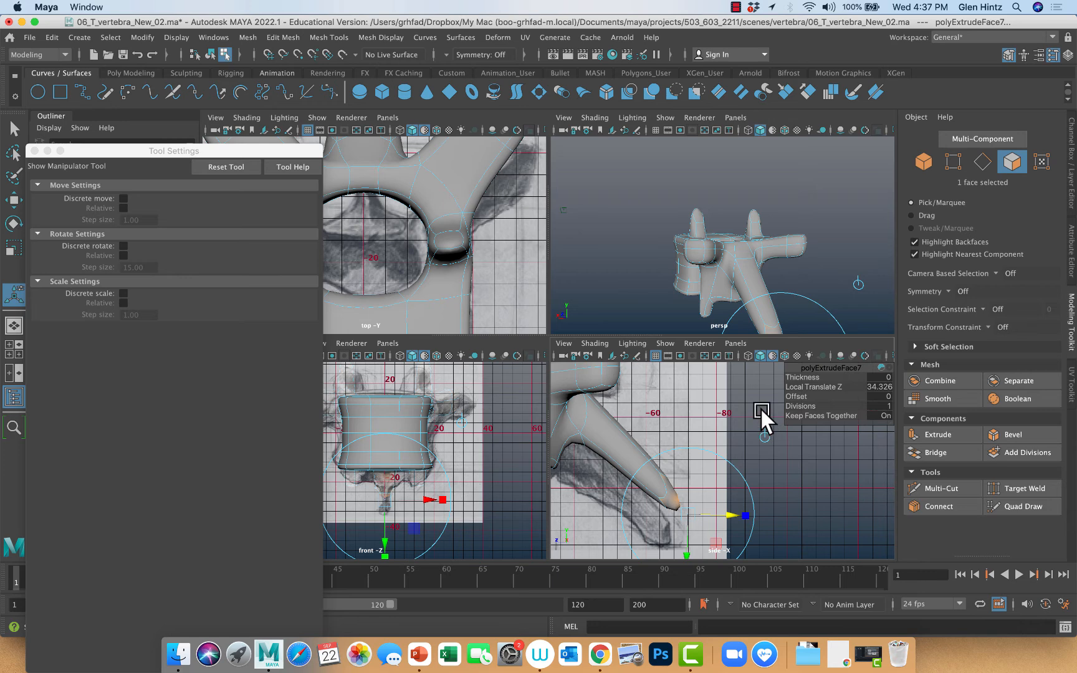
Align the spinous process tip with the side reference at a Local Translate Z of about 30.2, and display the mesh unsmoothed
key(space)
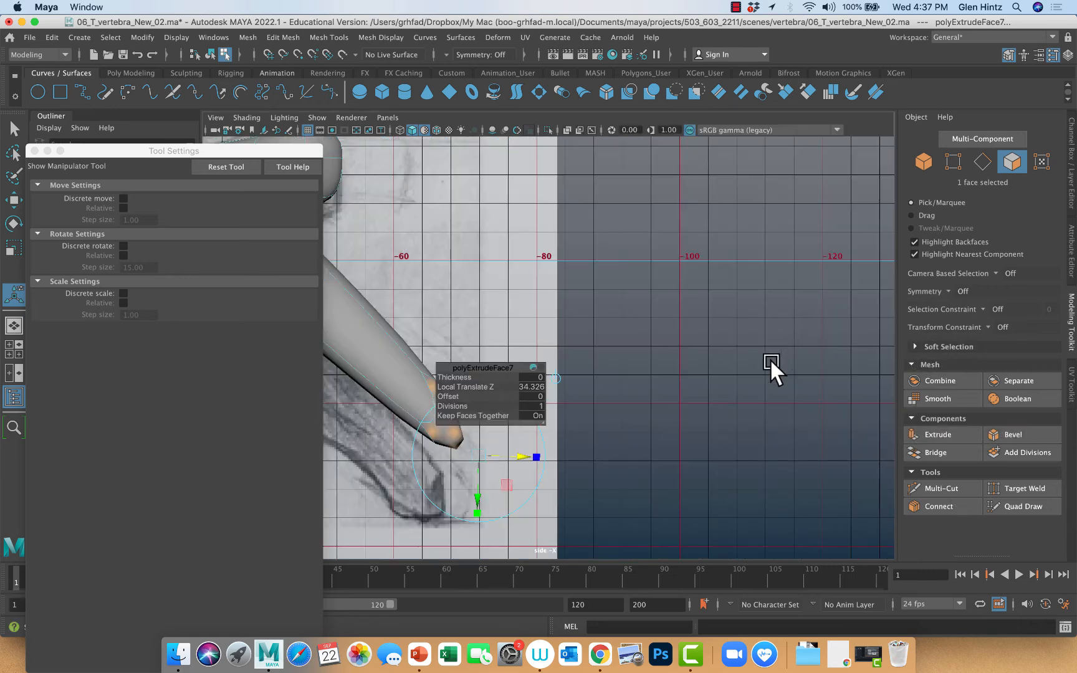
alt+middle_drag(658, 434, 912, 444)
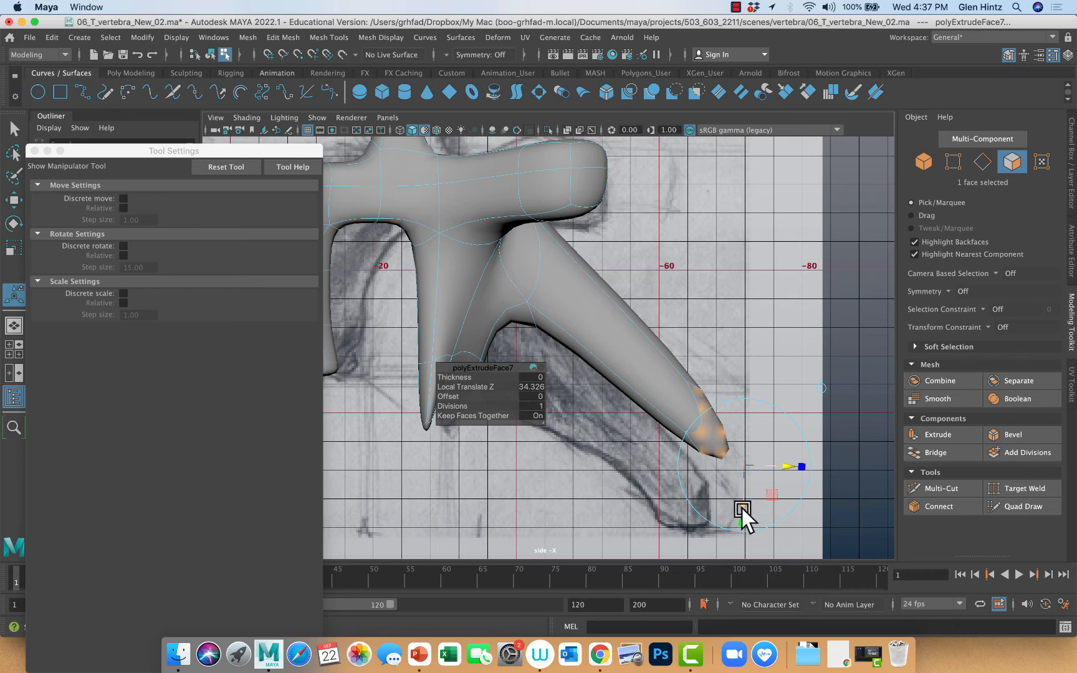
drag(742, 509, 704, 573)
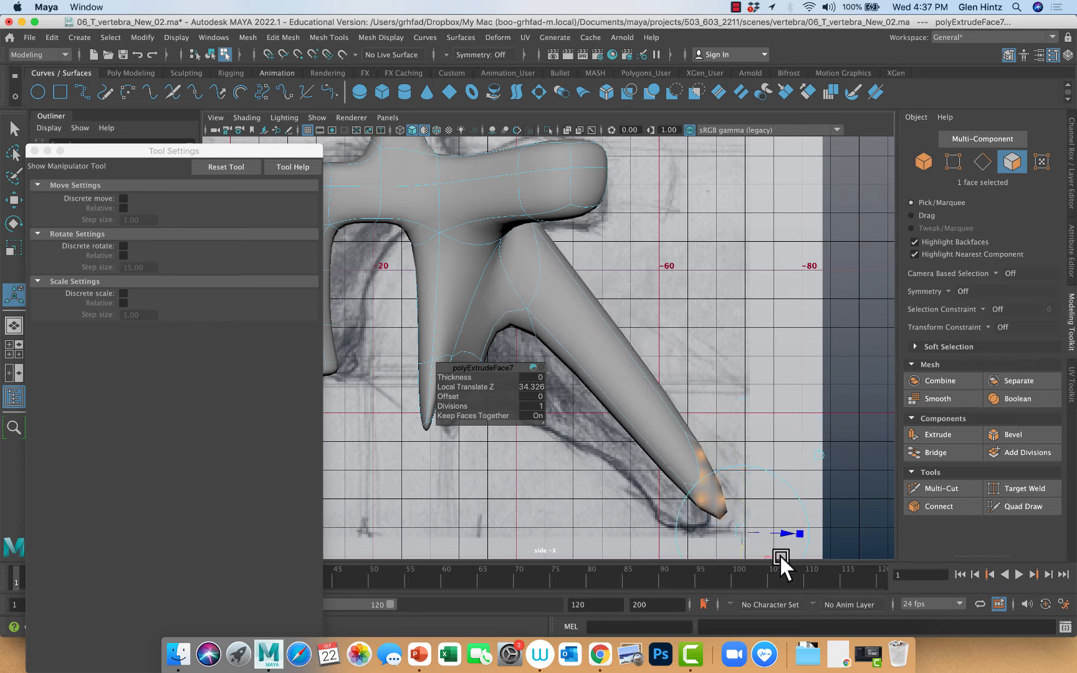
drag(787, 534, 759, 534)
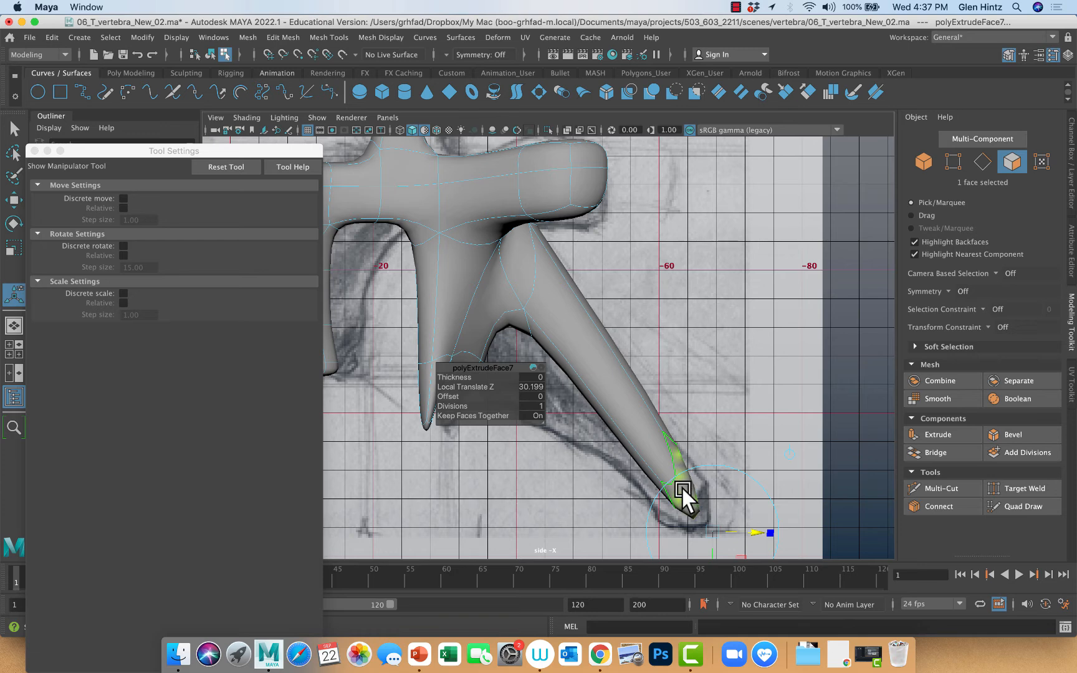
key(1)
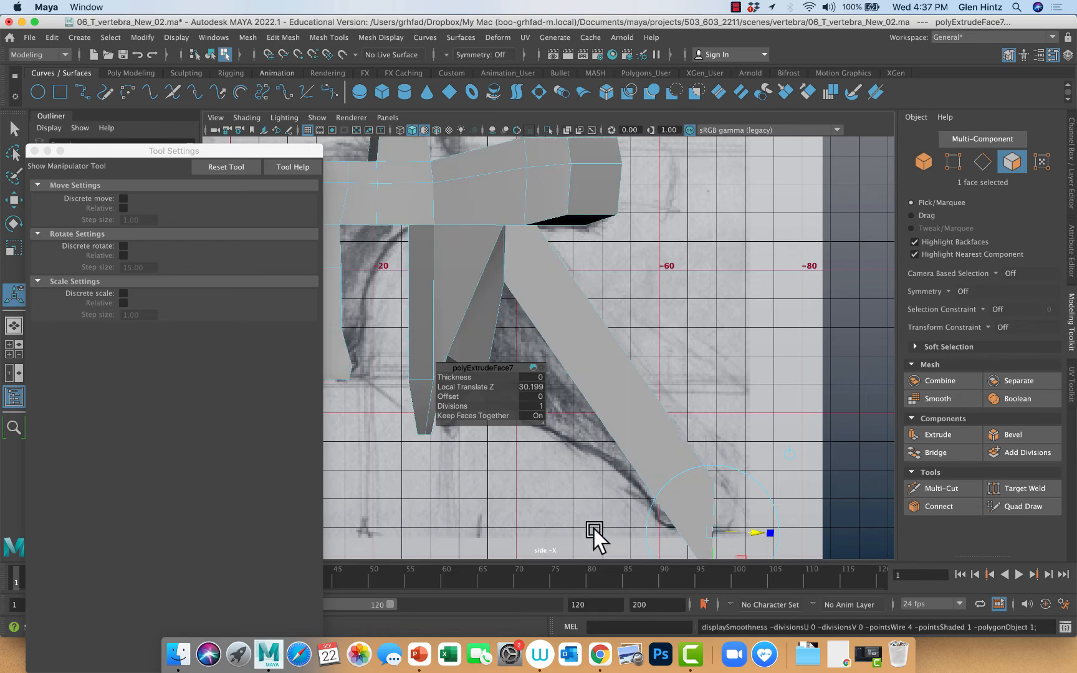
click(597, 503)
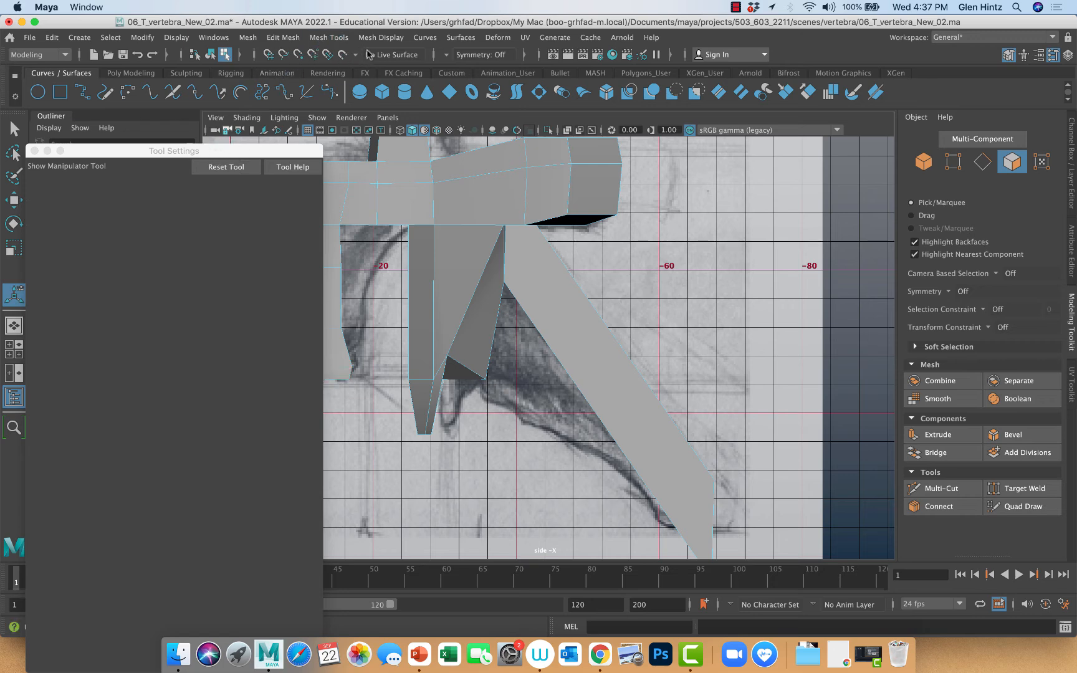
Try adding a loop across the upper part of the spinous process with Insert Edge Loop, and undo it
click(334, 37)
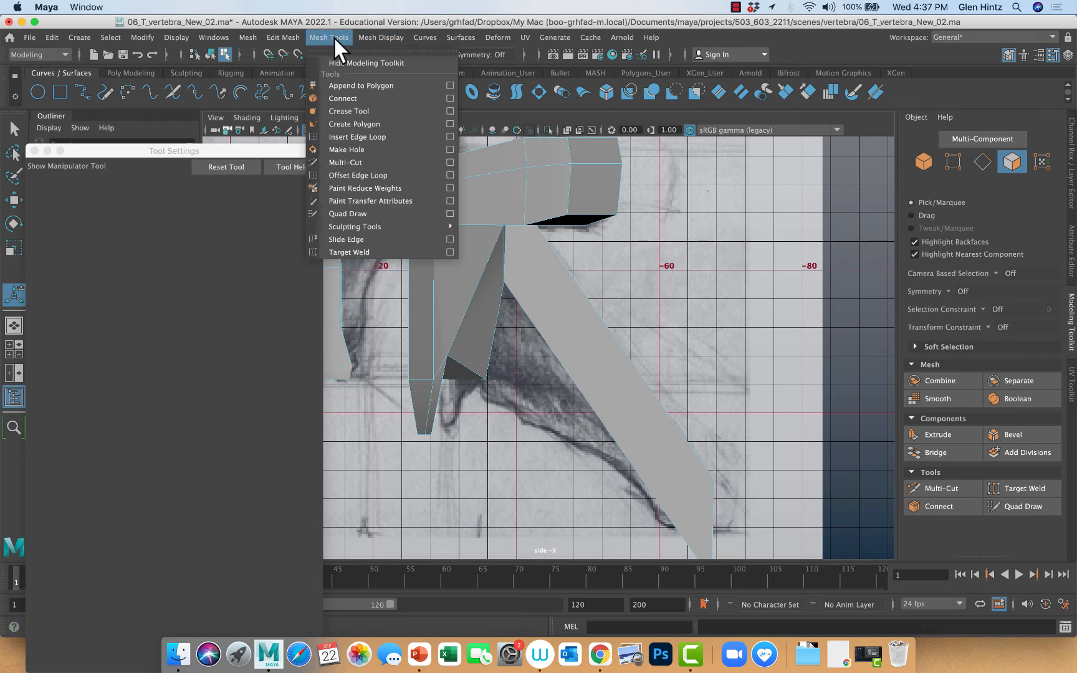
click(361, 137)
click(588, 300)
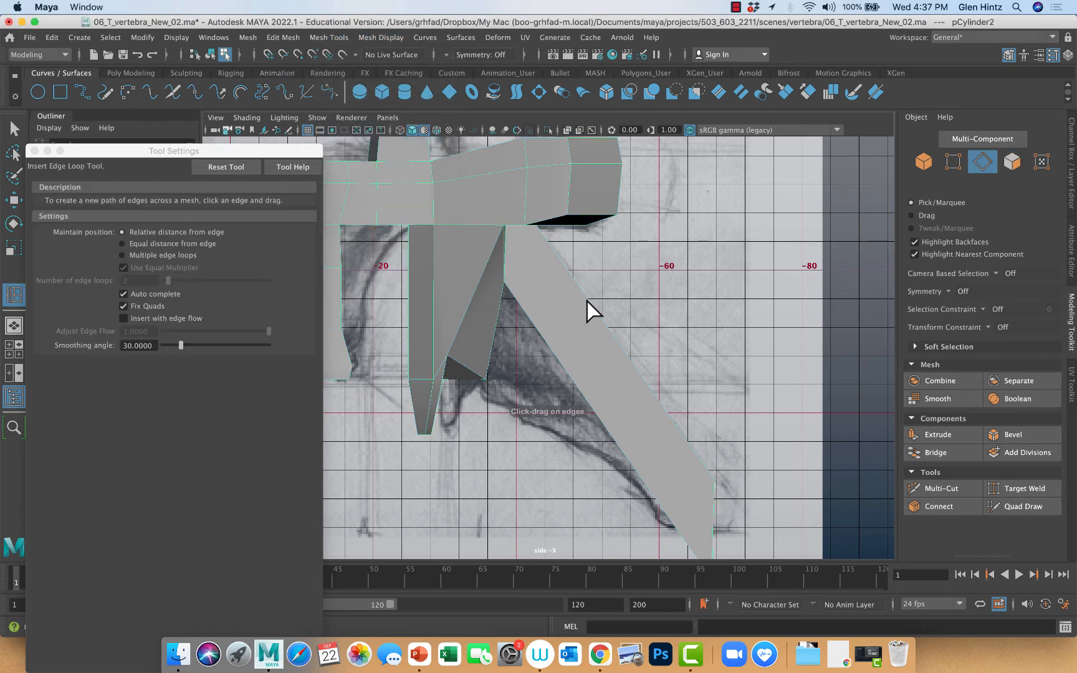
click(552, 352)
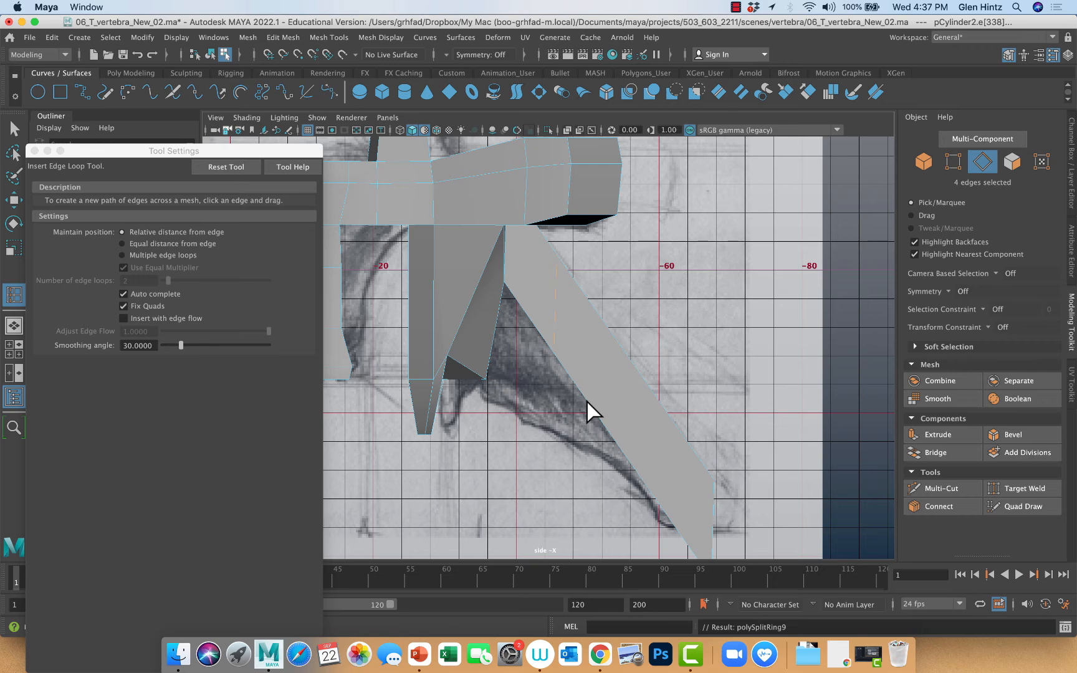
click(14, 129)
right_drag(582, 306, 642, 289)
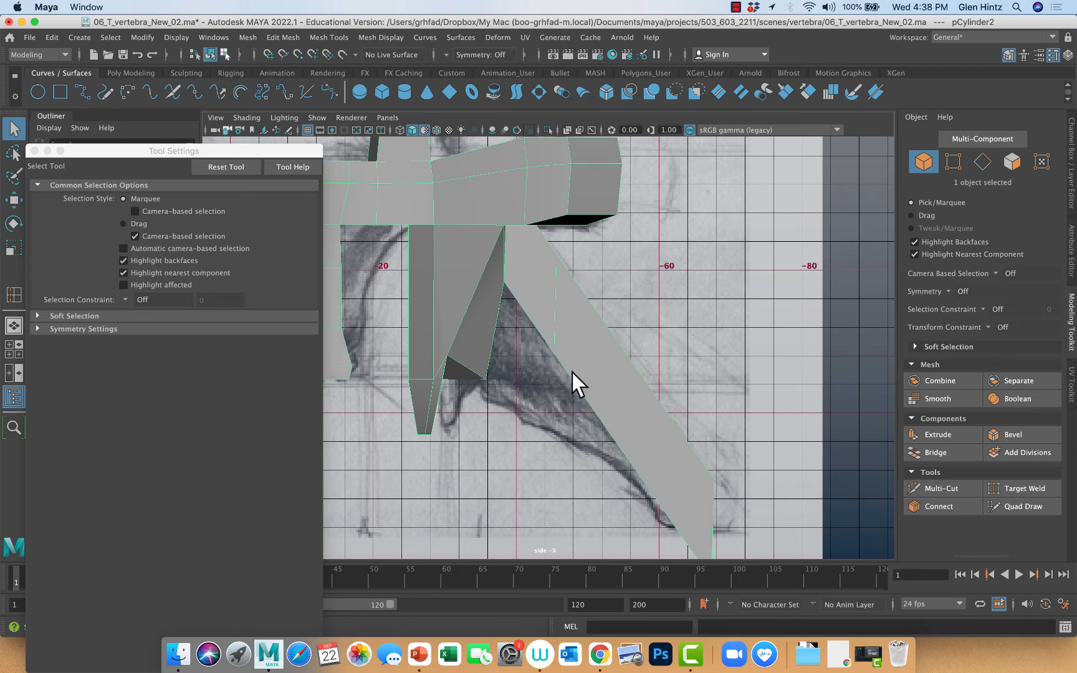
key(super+z)
key(super+z)
key(super+z)
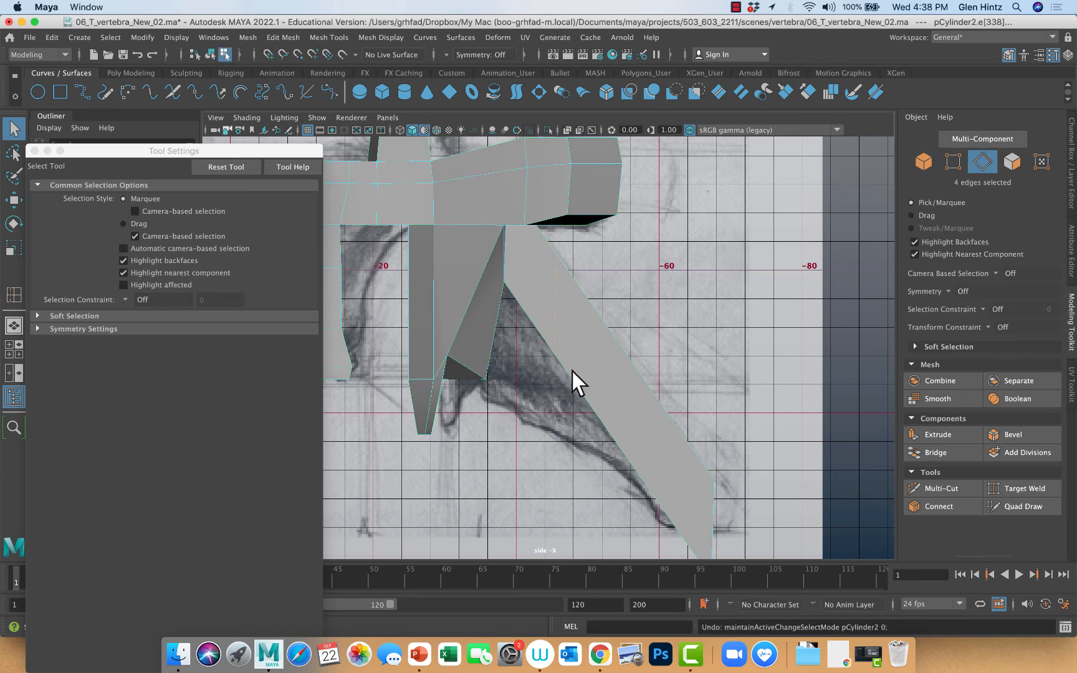
Slice the spinous process crosswise with Multi-Cut near its tip and again around its middle, perpendicular to its length
click(948, 488)
click(702, 423)
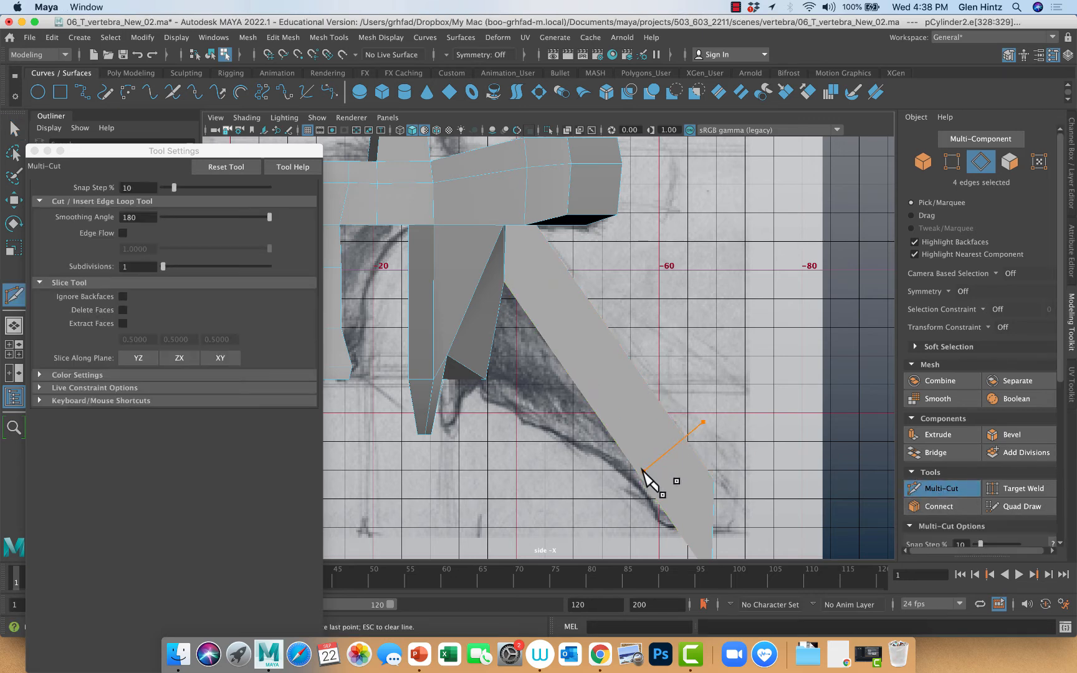
click(650, 337)
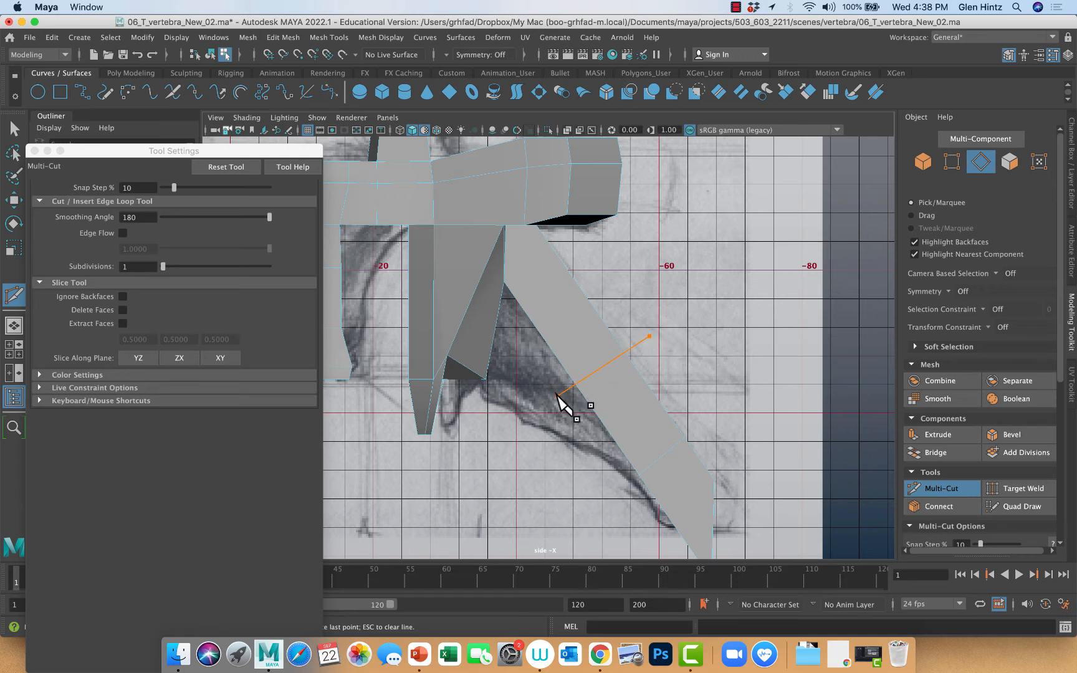
key(Escape)
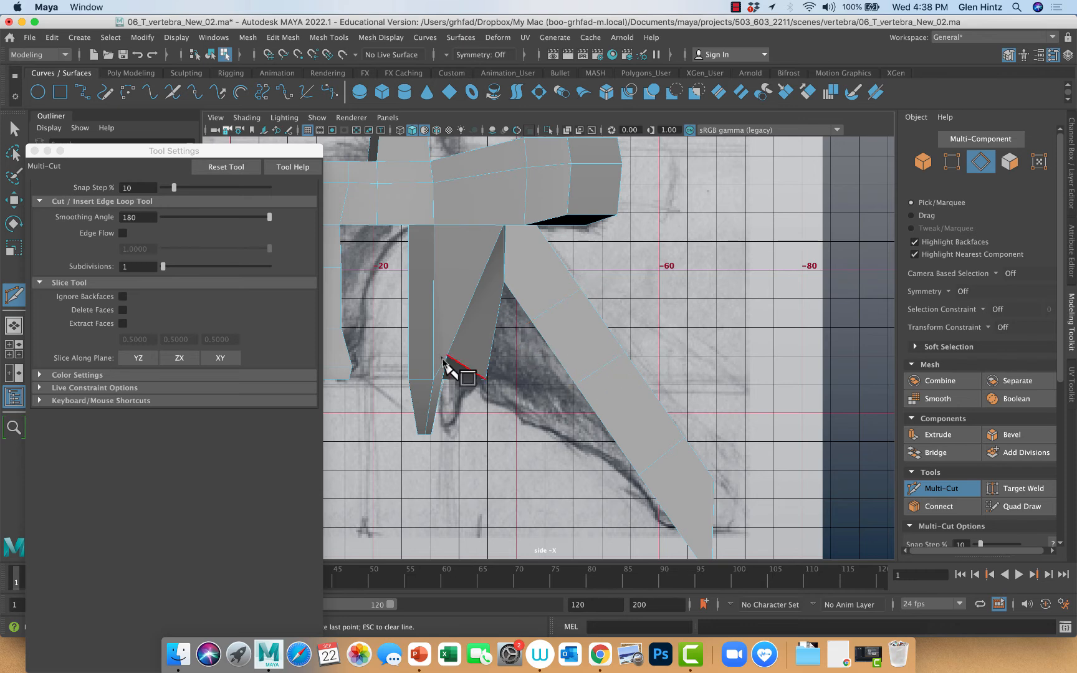
click(14, 129)
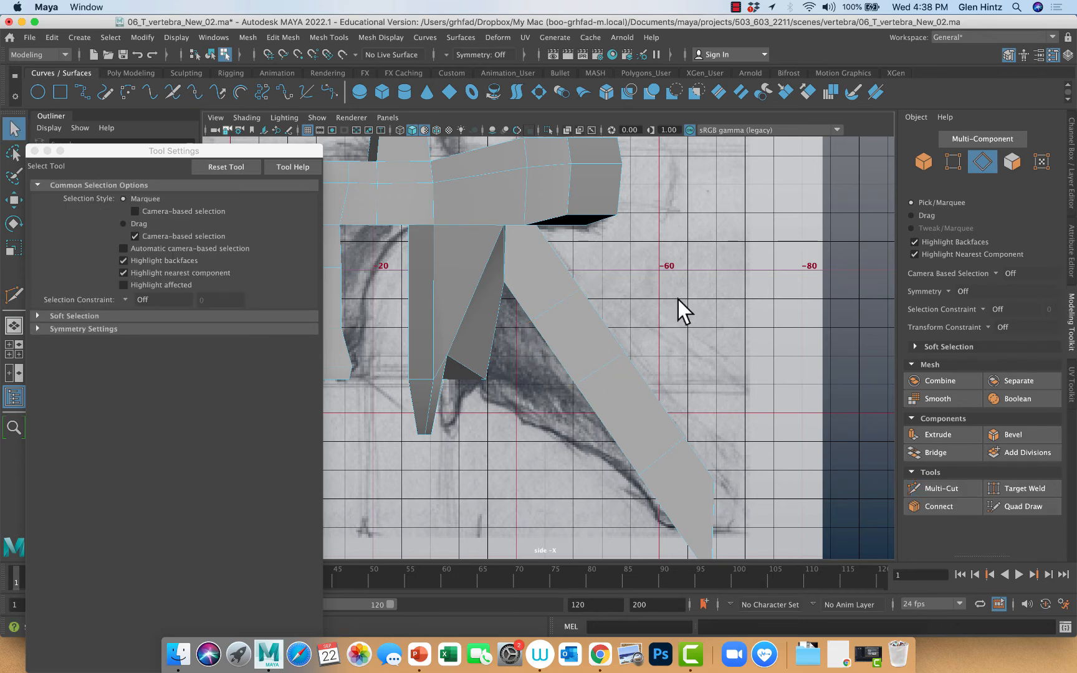
In the full-size perspective view, select an underside edge of the spinous process and set the Move tool's axis orientation to Component
alt+drag(678, 300, 684, 292)
key(space)
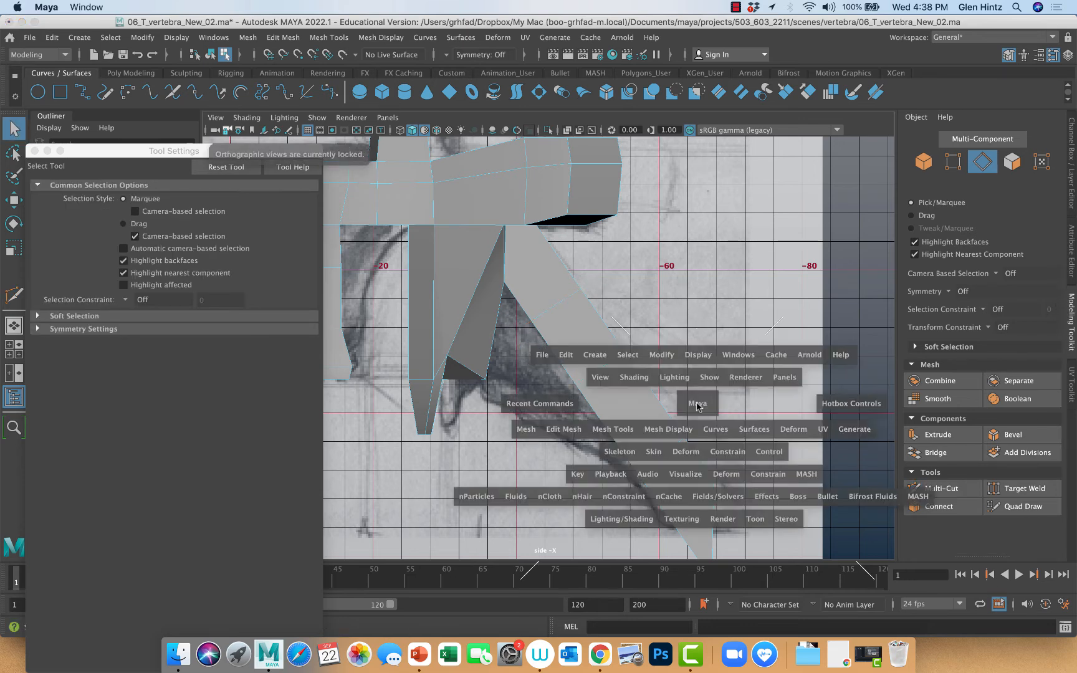
key(space)
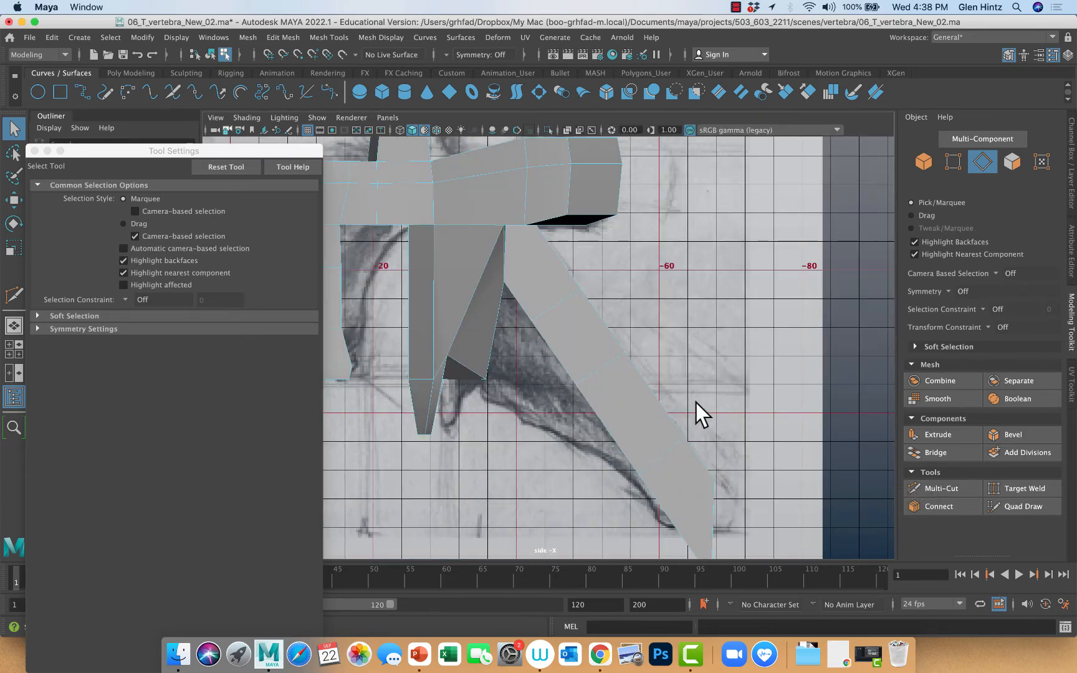
key(space)
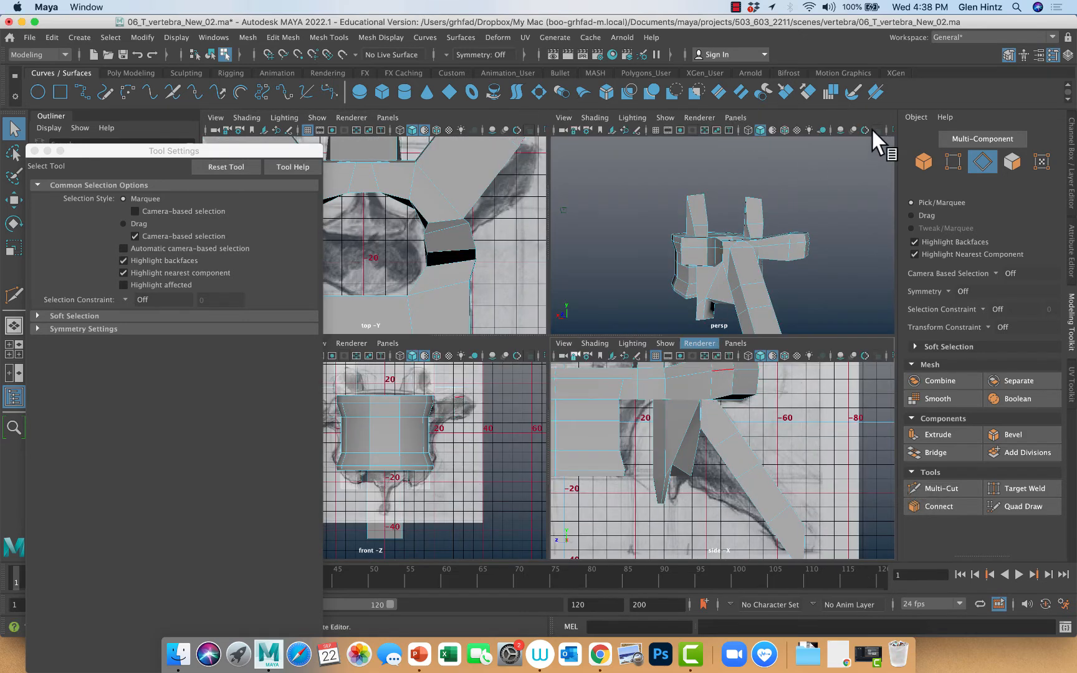
key(space)
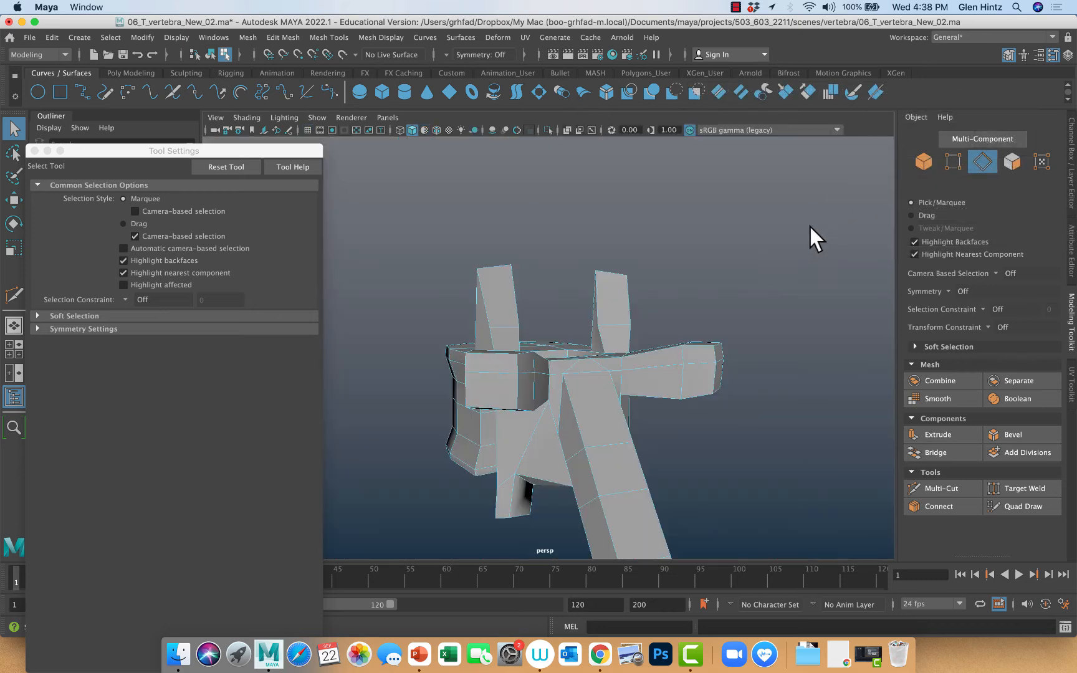
alt+drag(704, 410, 702, 382)
alt+right_drag(702, 382, 774, 402)
alt+drag(774, 402, 753, 390)
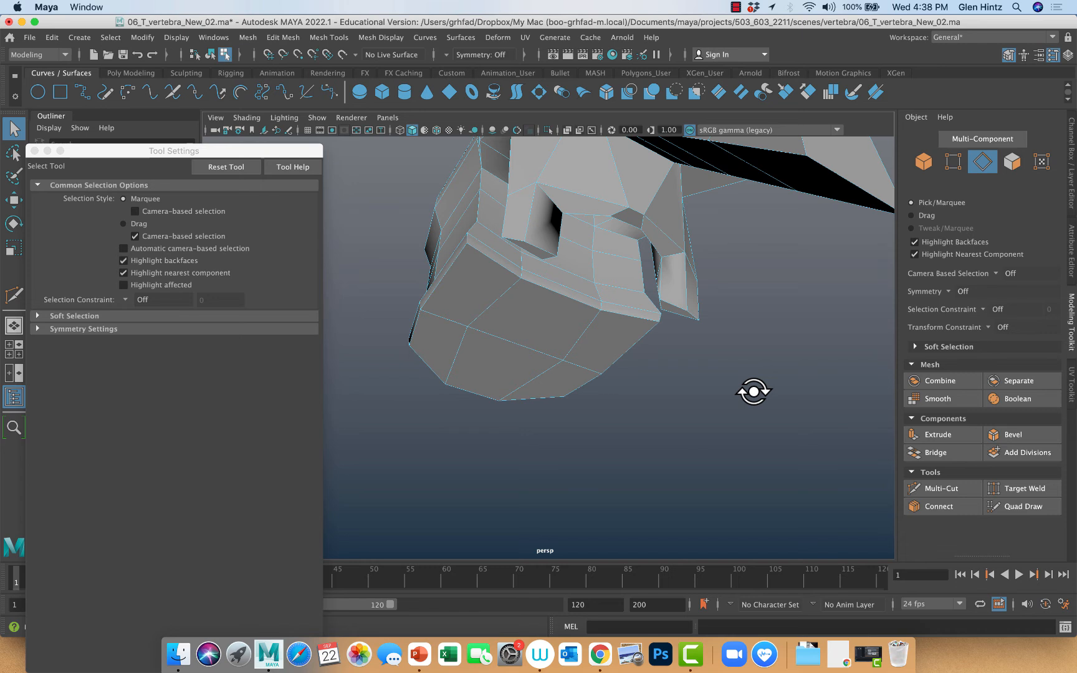
click(645, 152)
key(w)
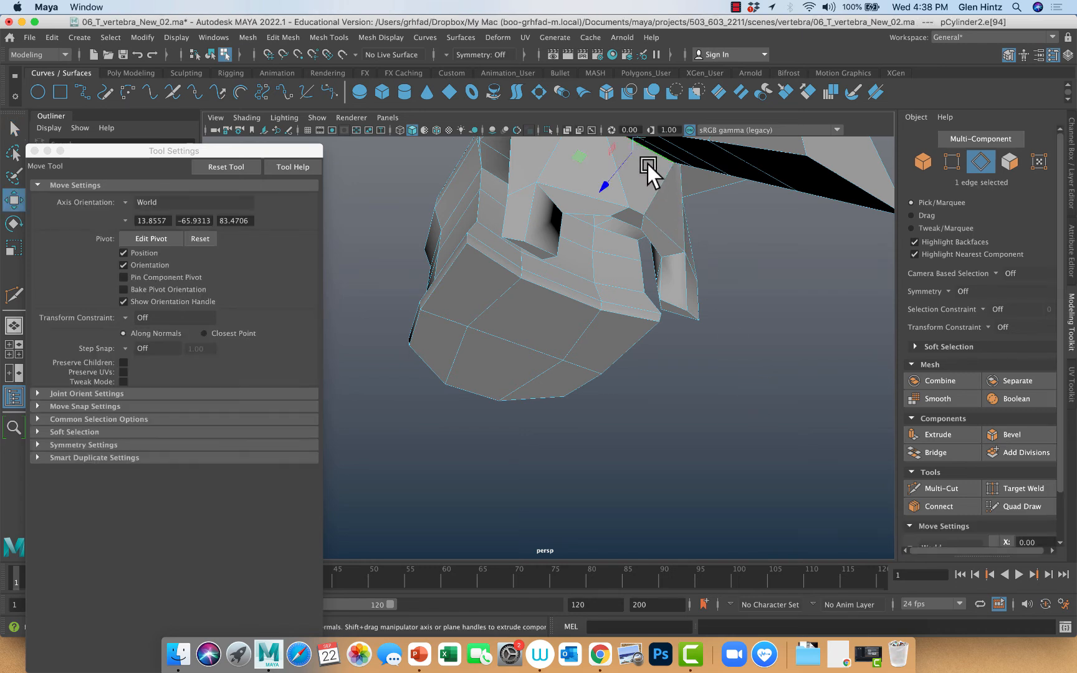
click(128, 204)
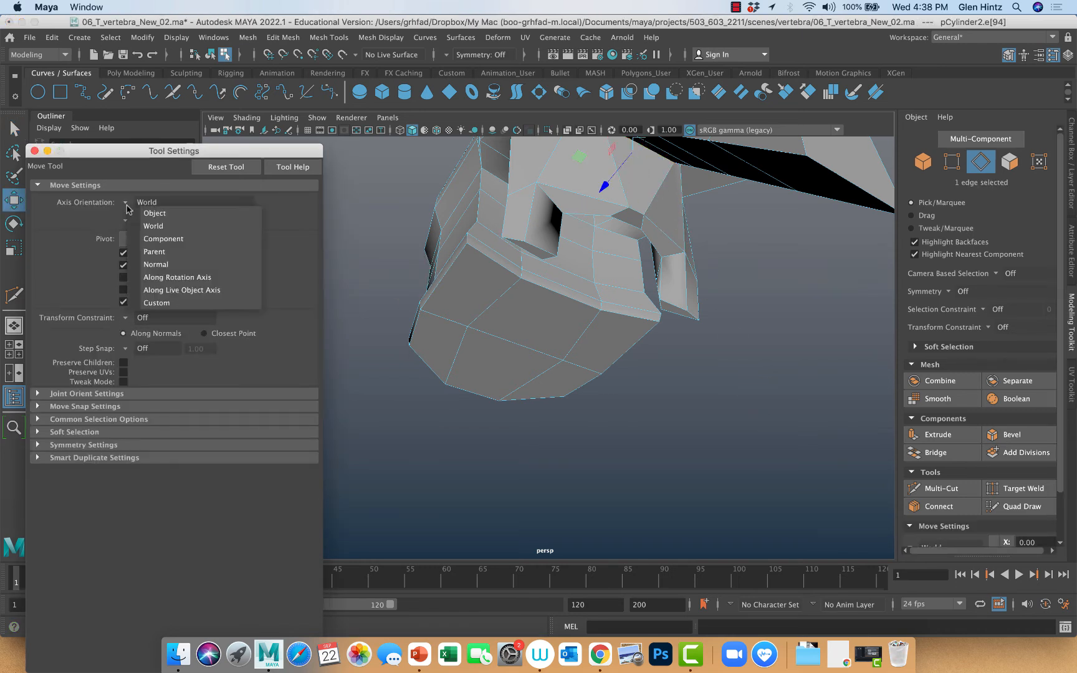
click(139, 238)
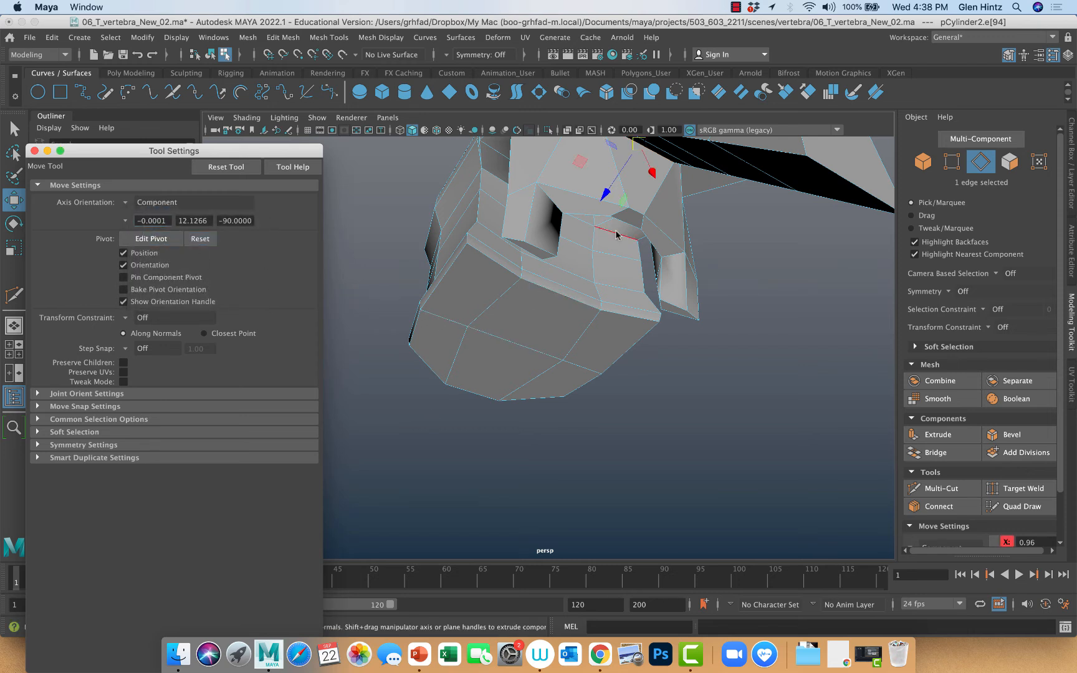
Pick among the edges on the underside of the spinous process and select the complete edge loop near its tip
drag(646, 176, 662, 202)
click(667, 157)
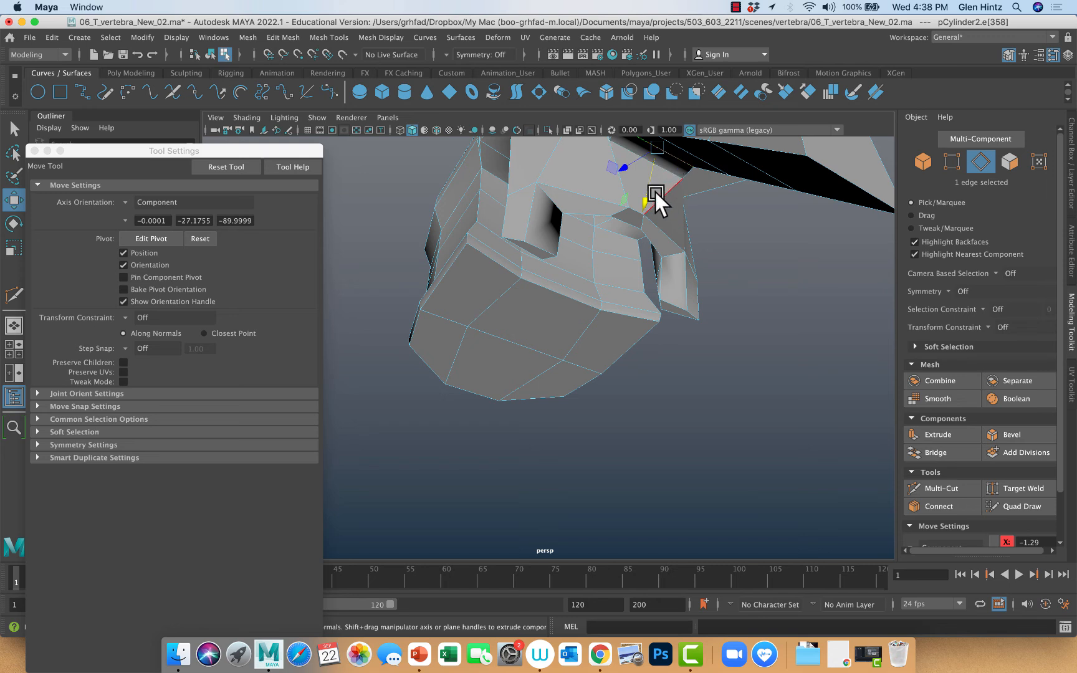
drag(646, 205, 670, 203)
click(695, 155)
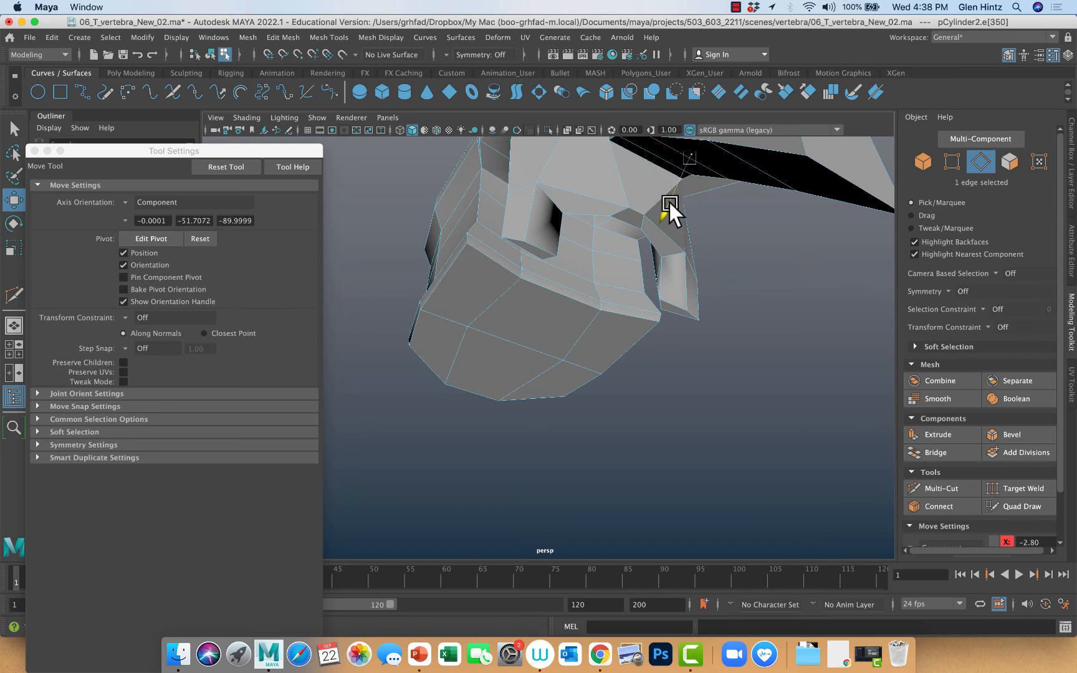
double_click(735, 154)
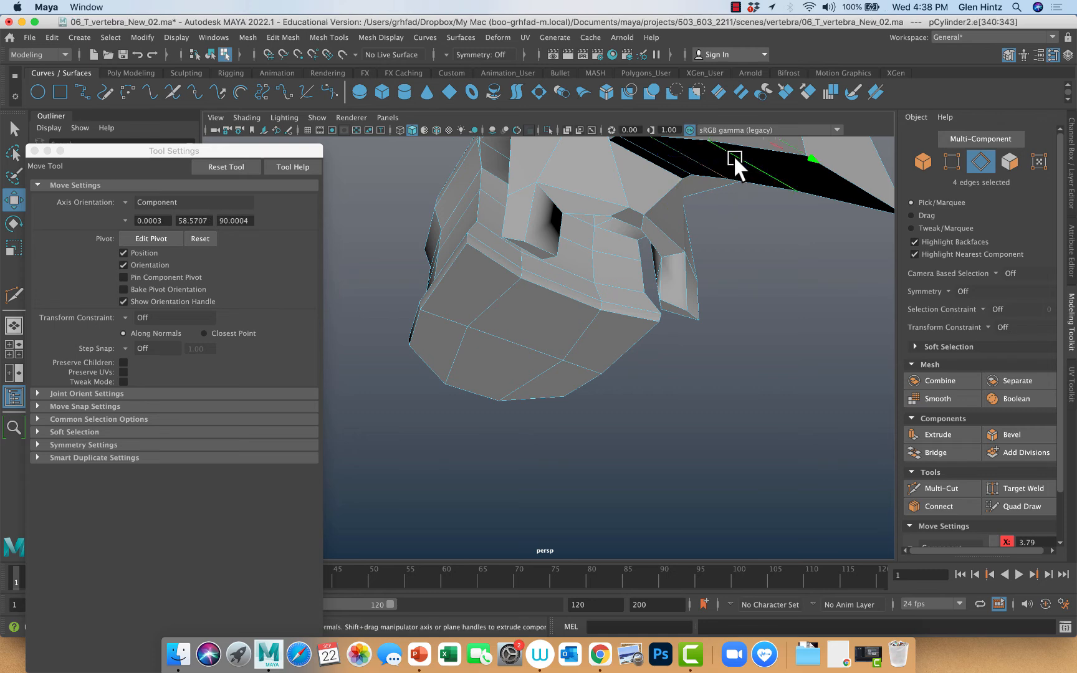
Scale the end face of the spinous process to less than half its width, keeping its height
key(r)
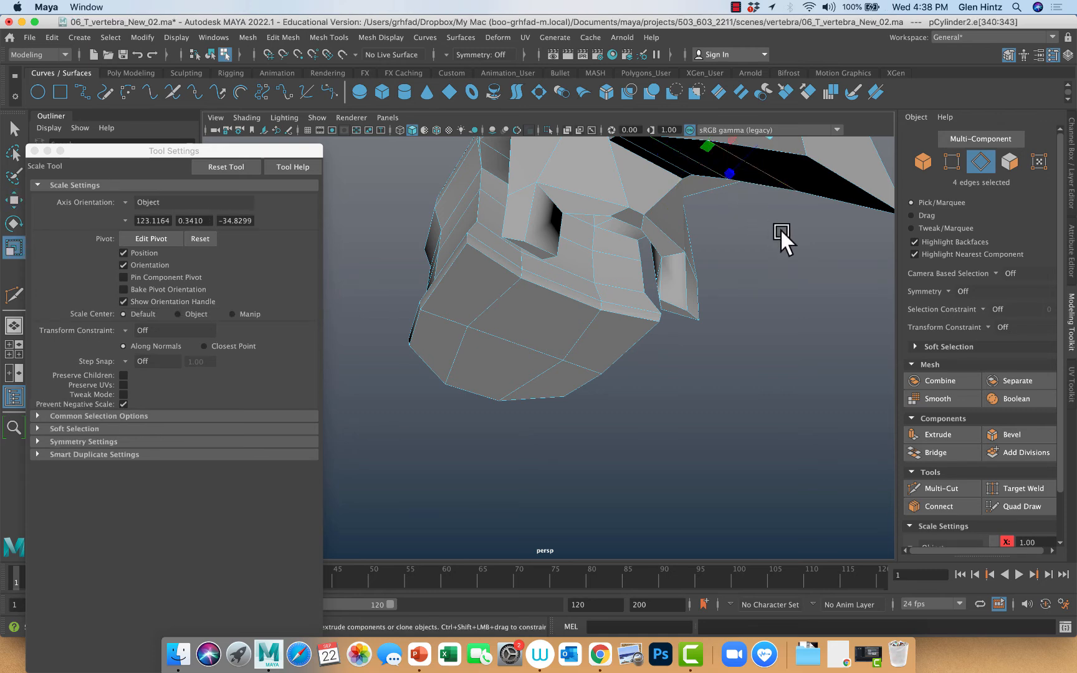
alt+drag(779, 228, 754, 221)
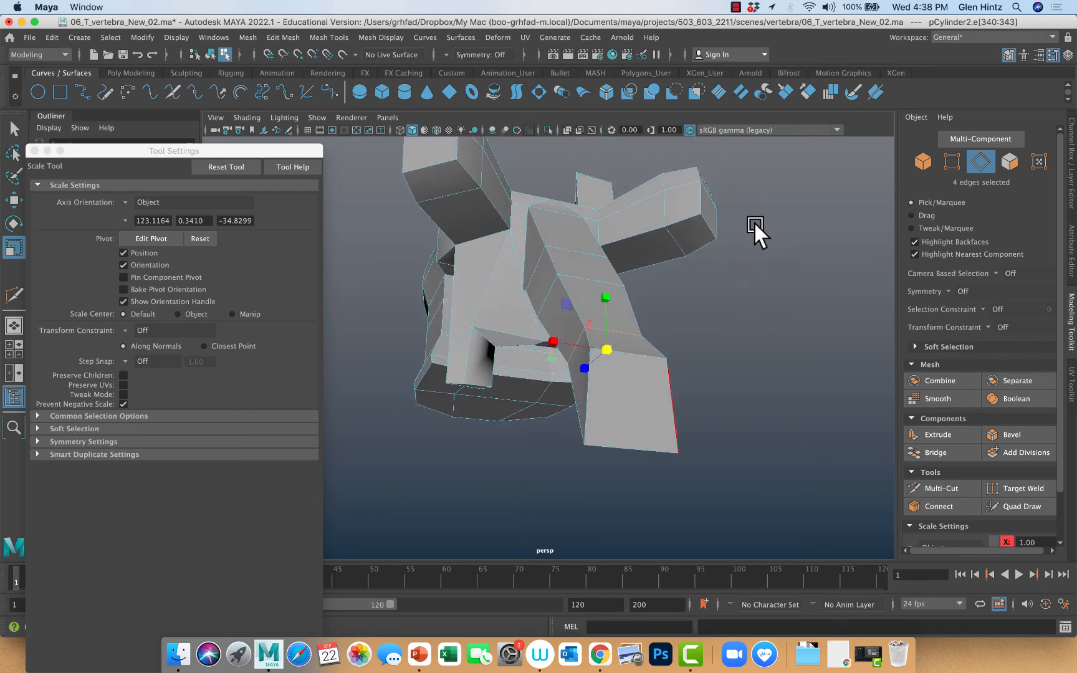
right_drag(621, 306, 629, 386)
click(628, 386)
drag(632, 401, 534, 402)
click(510, 365)
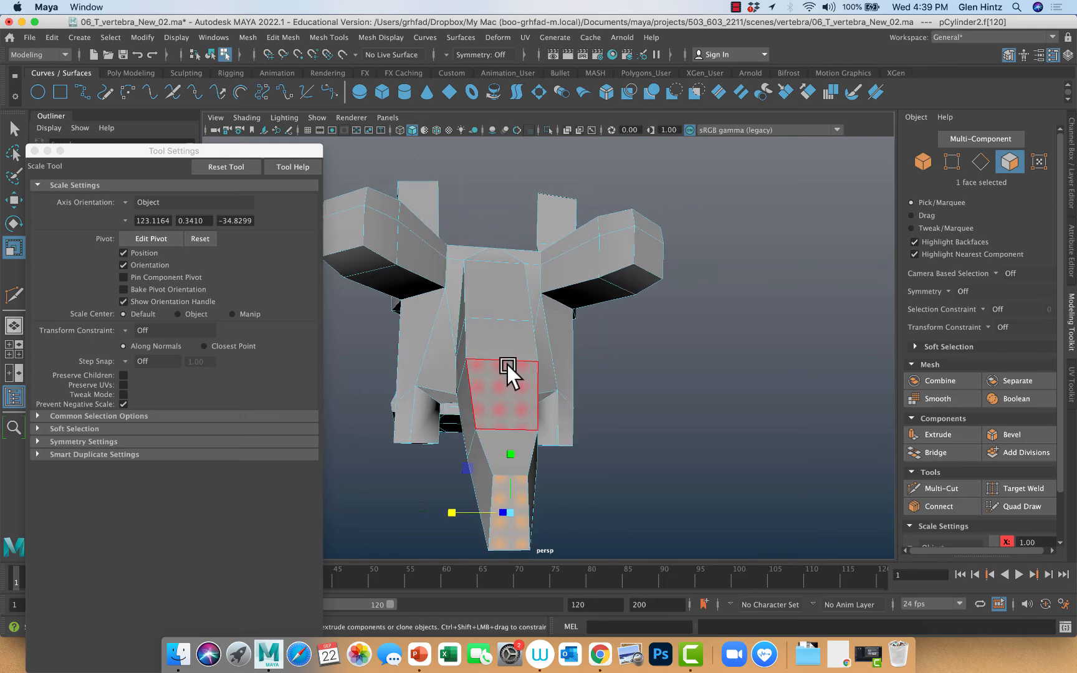
Narrow the spinous process sideways by scaling its middle edge loop and the edge loop near its tip
right_drag(506, 308, 512, 267)
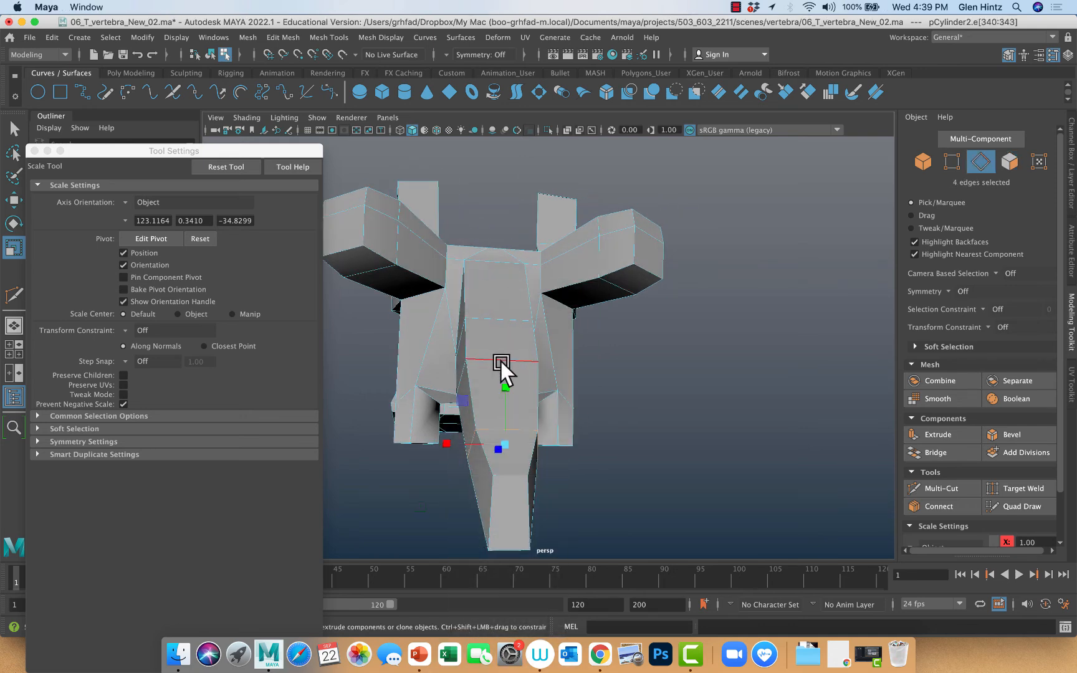
double_click(500, 360)
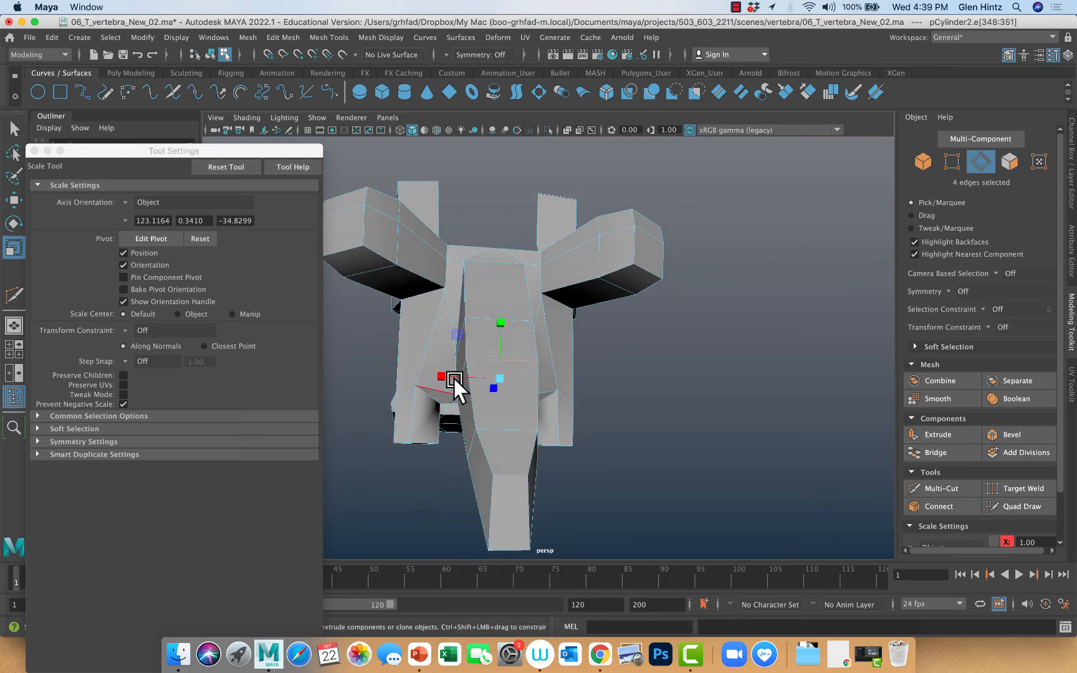
click(453, 378)
double_click(499, 362)
drag(442, 377, 467, 382)
click(510, 431)
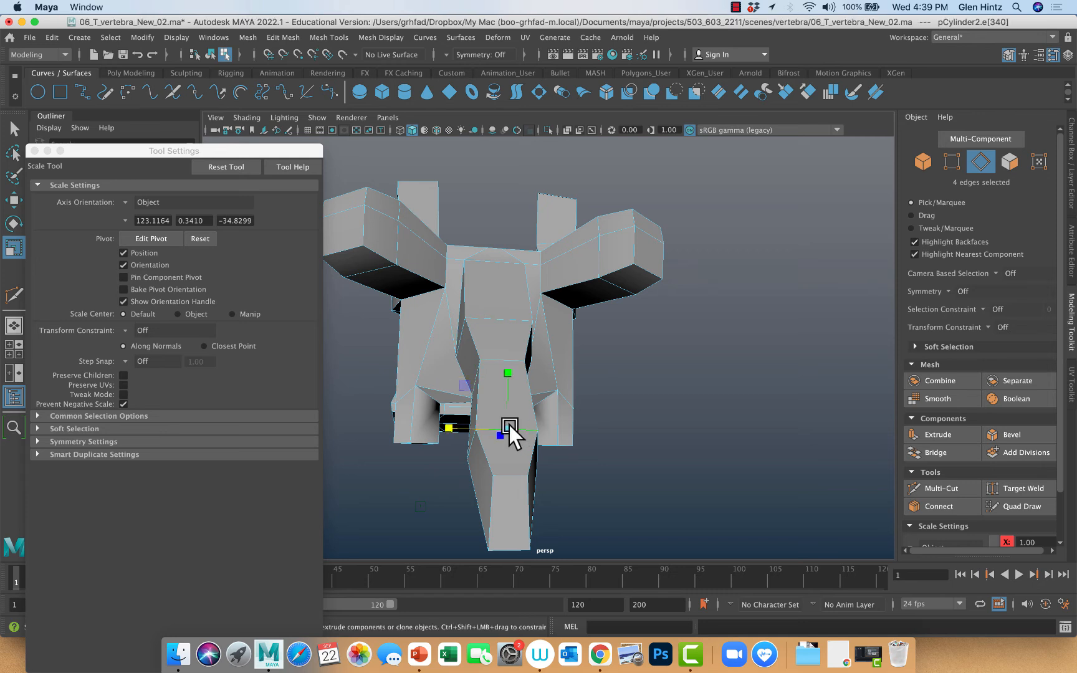
double_click(510, 432)
middle_drag(446, 440, 467, 442)
Narrow the uppermost edge loop of the spinous process slightly sideways and display the mesh with smooth preview
double_click(496, 321)
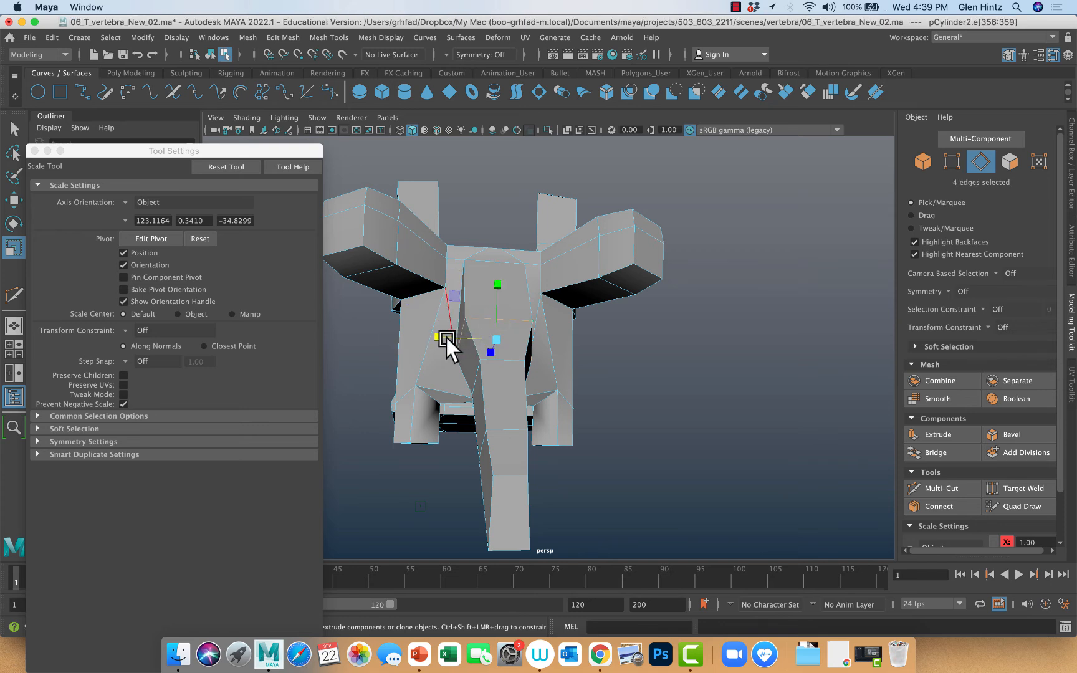
middle_drag(446, 338, 454, 336)
key(3)
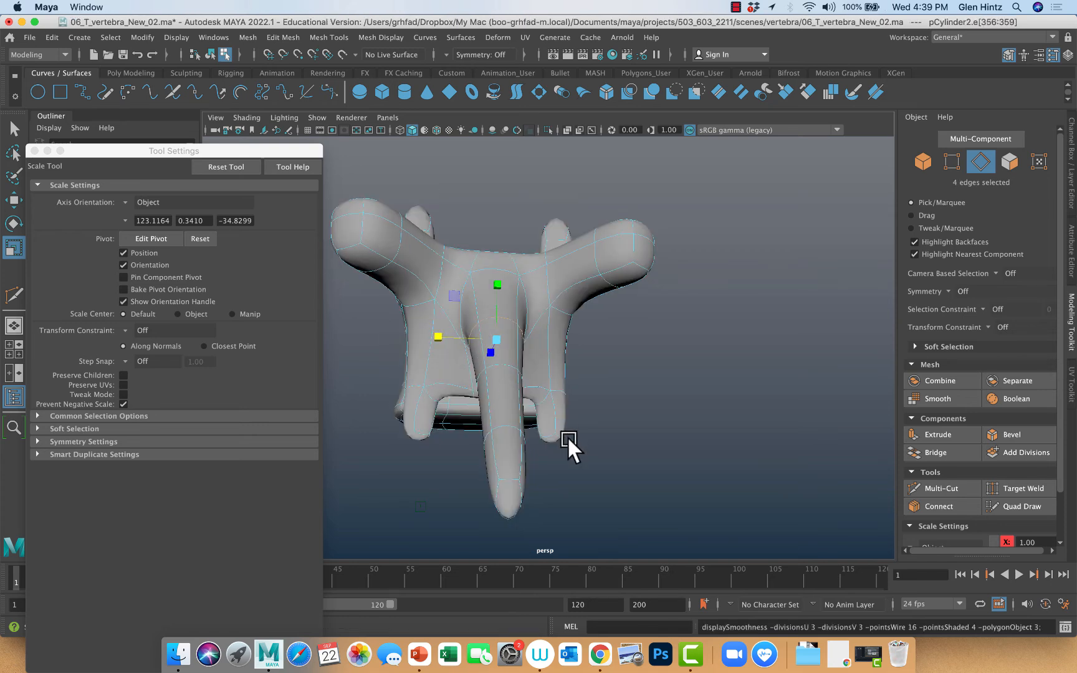
Set the Scale tool's axis orientation to Component and thicken the middle edge loop of the spinous process across its depth
mouse_move(538, 470)
alt+mouse_down()
mouse_move(581, 468)
mouse_move(455, 447)
mouse_move(557, 476)
mouse_move(530, 479)
alt+mouse_up()
drag(555, 338, 569, 300)
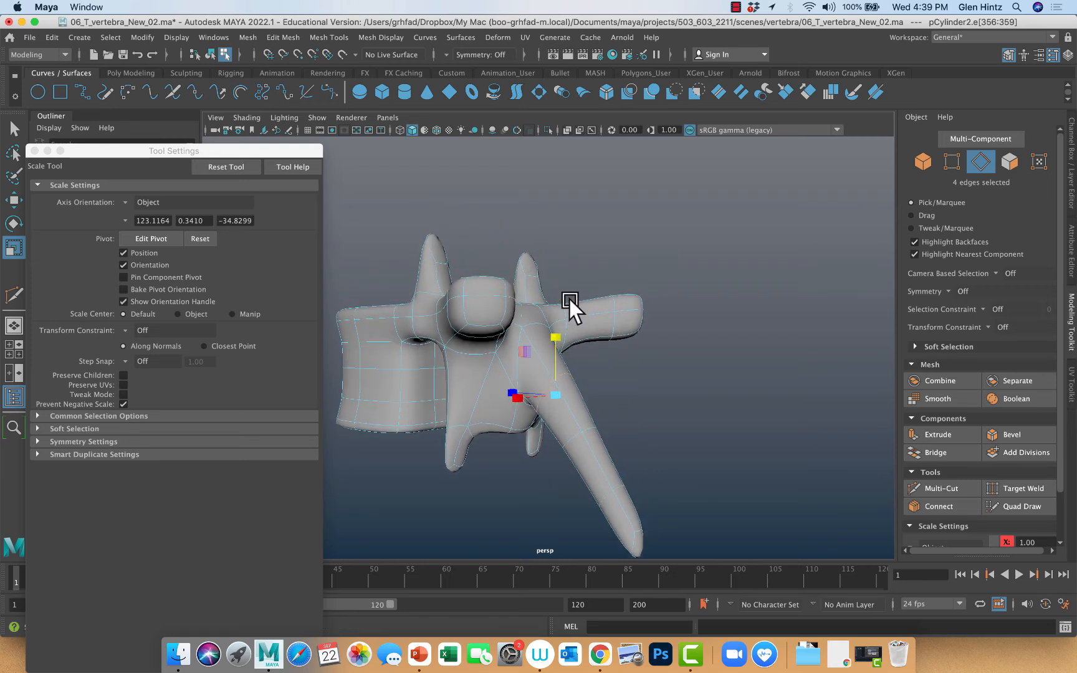
double_click(572, 438)
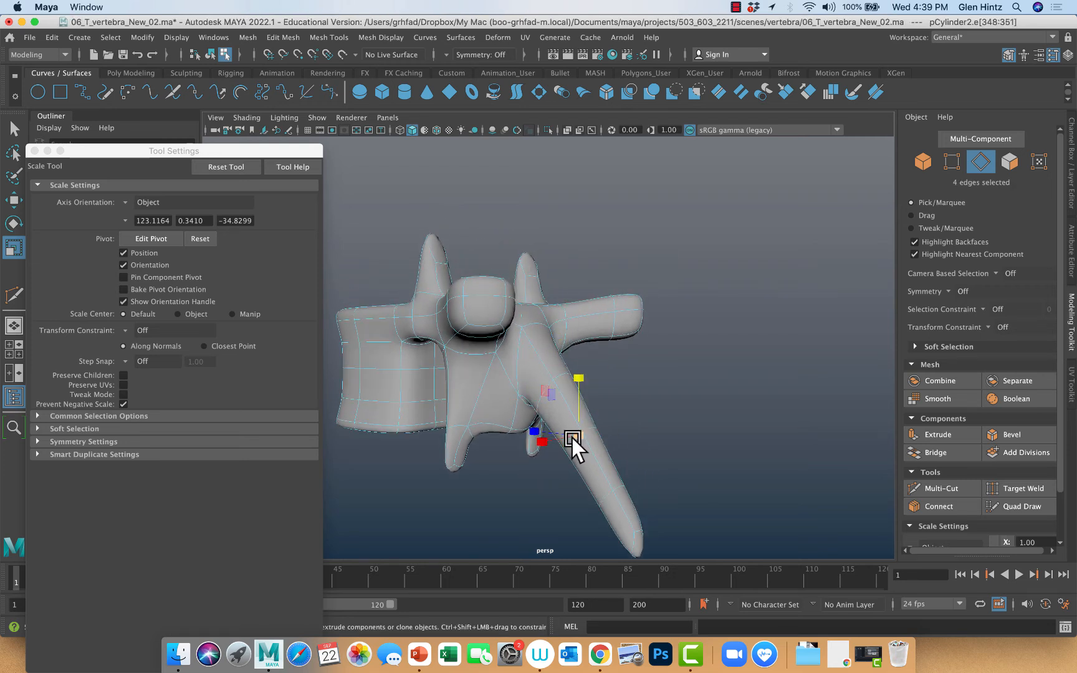
click(130, 203)
click(139, 238)
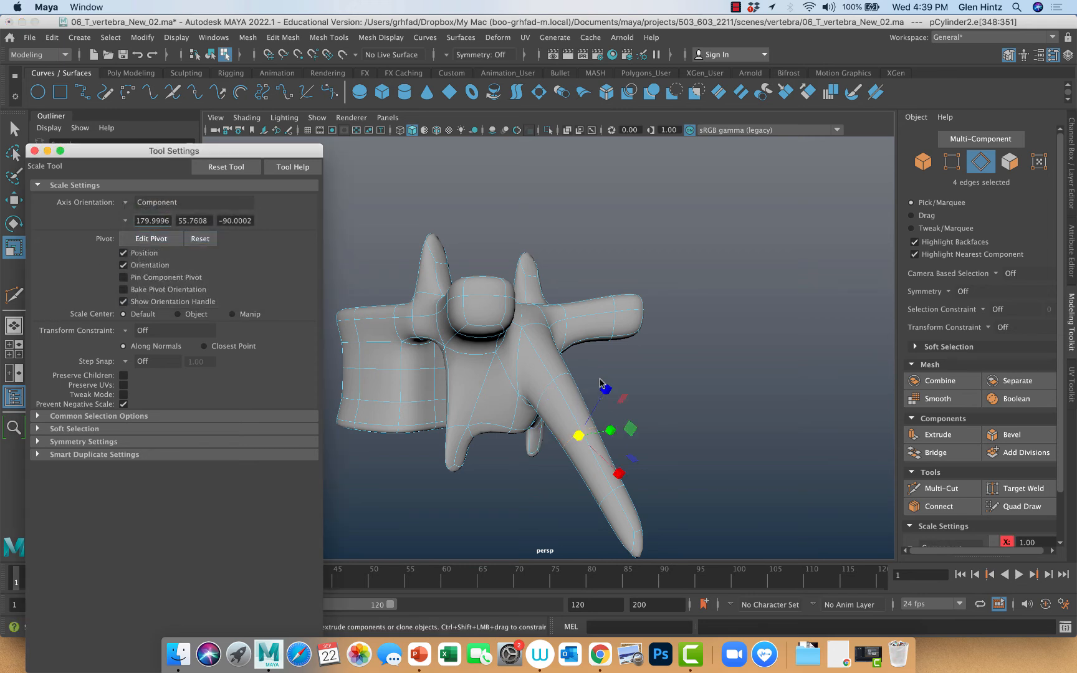
drag(600, 388, 628, 351)
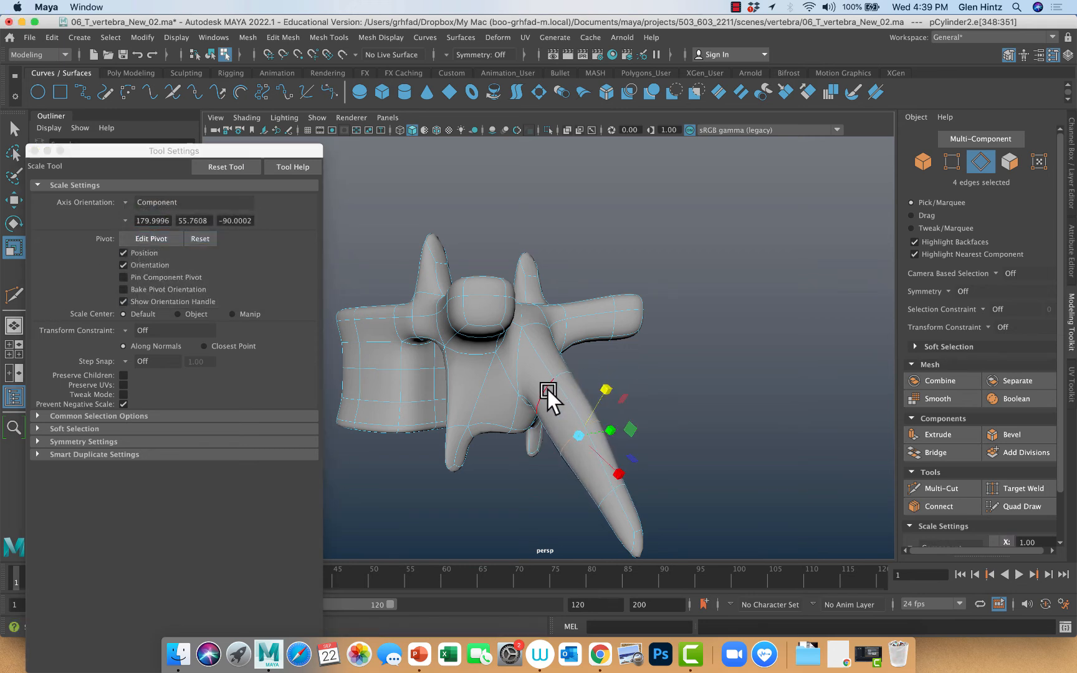
Scale the upper edge loop of the spinous process and the loop near its tip to adjust the shaft's depth
double_click(547, 390)
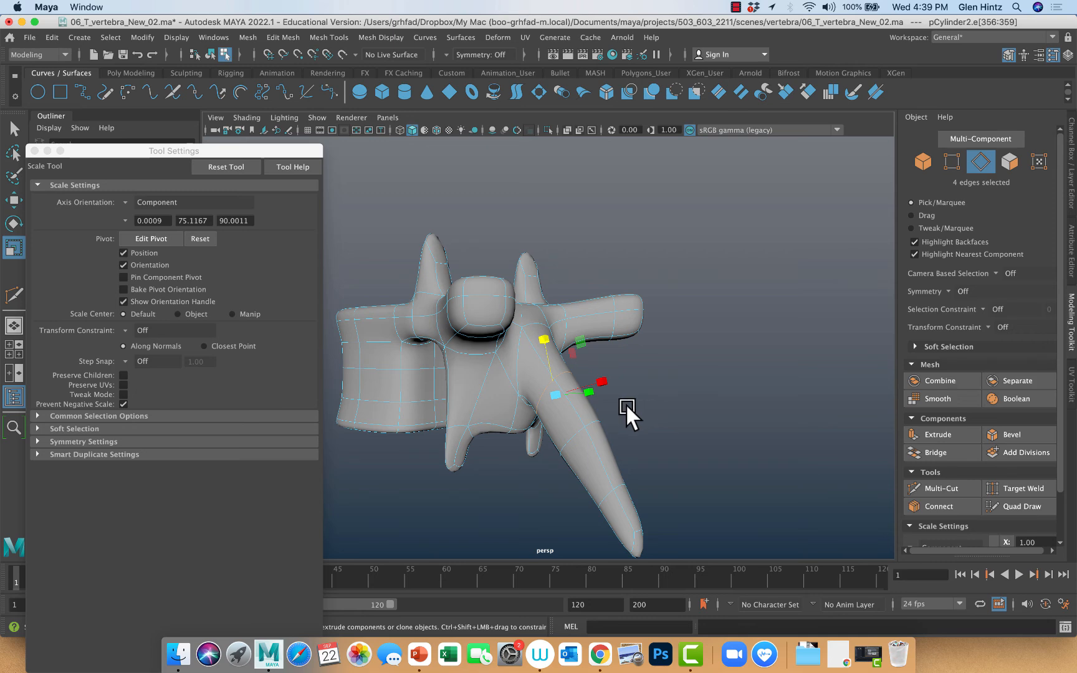
alt+drag(627, 407, 669, 409)
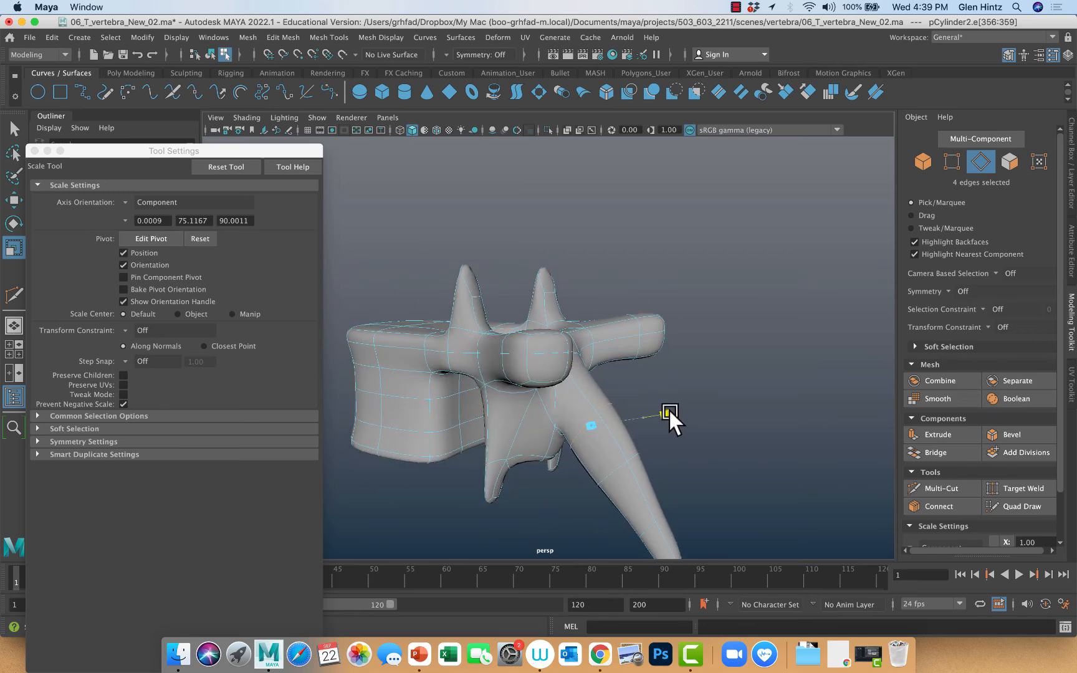
alt+drag(712, 474, 681, 423)
double_click(608, 447)
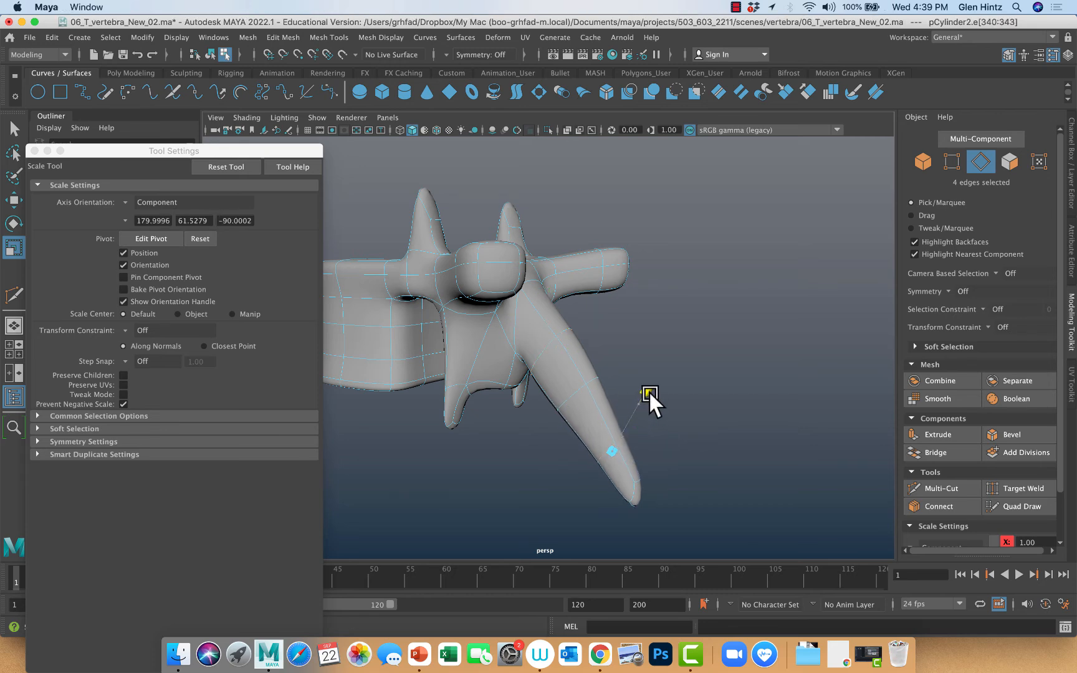
alt+drag(652, 387, 705, 432)
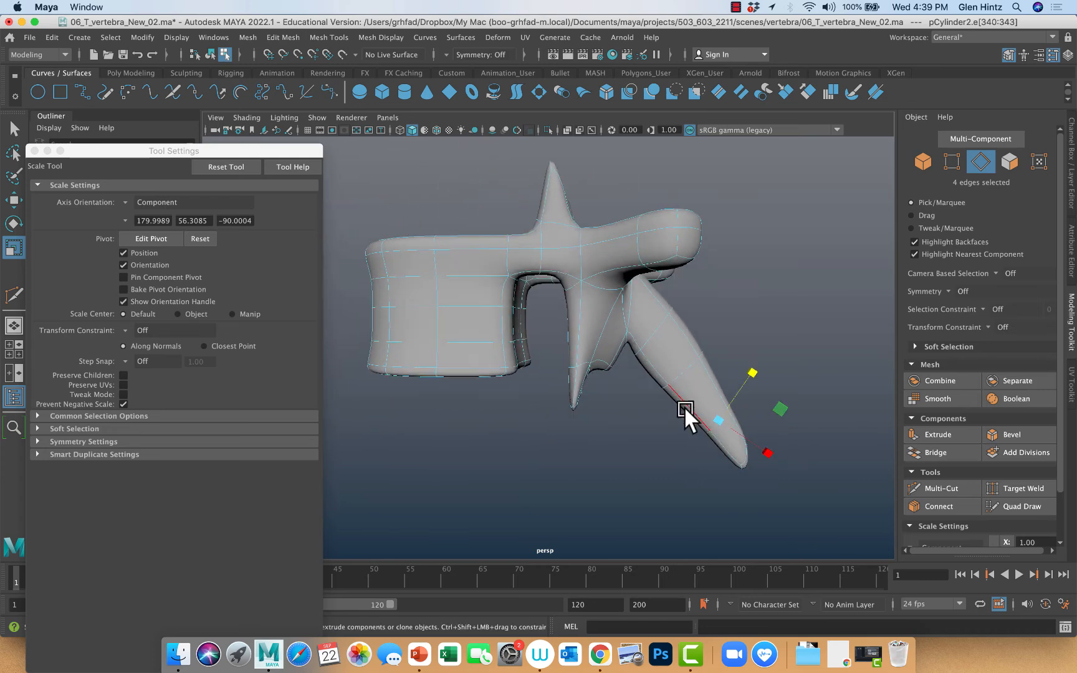
Switch to face selection and lasso all the faces of the spinous process, from its base to its tip
right_drag(689, 308, 615, 308)
right_drag(701, 312, 786, 310)
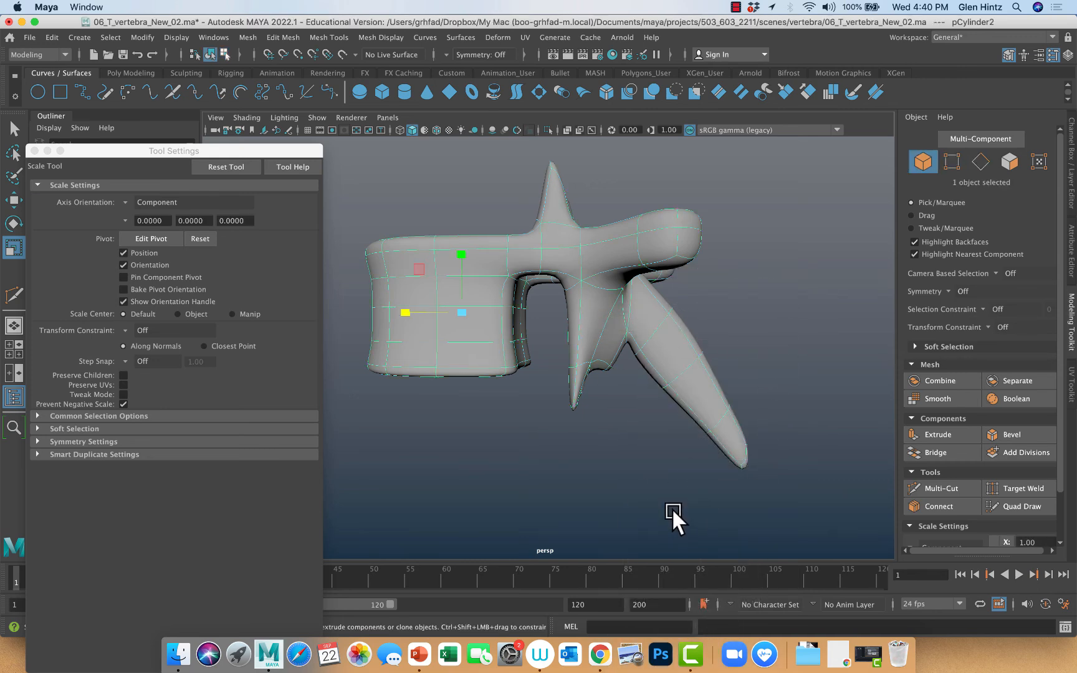
mouse_move(672, 507)
alt+mouse_down()
mouse_move(650, 507)
mouse_move(666, 505)
alt+mouse_up()
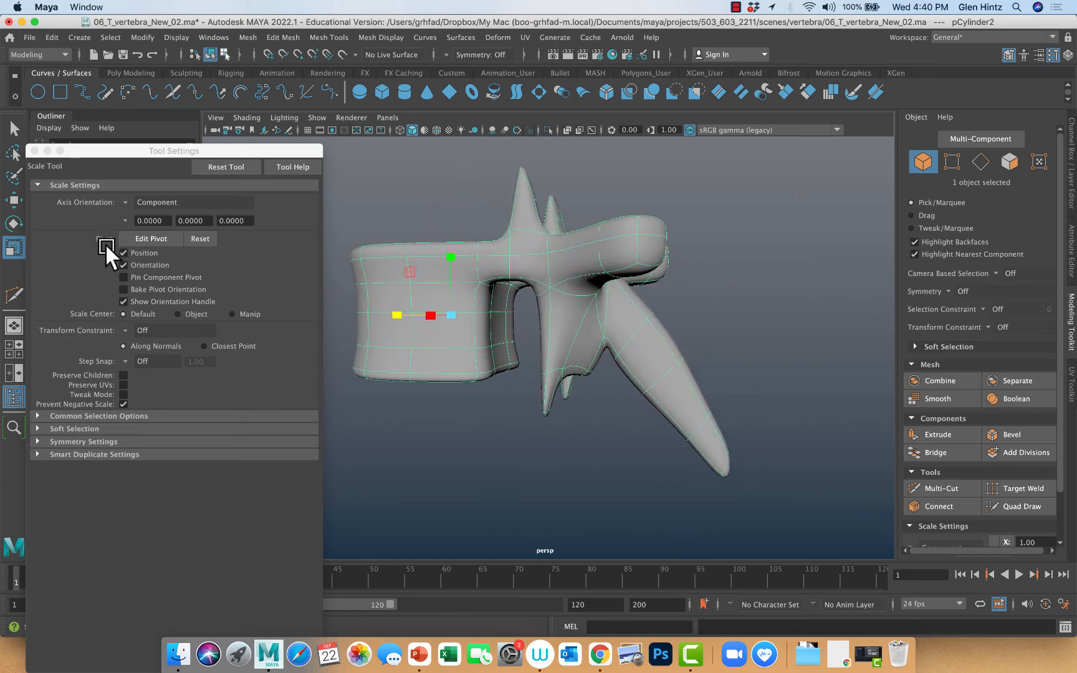
click(14, 129)
right_drag(683, 375, 651, 320)
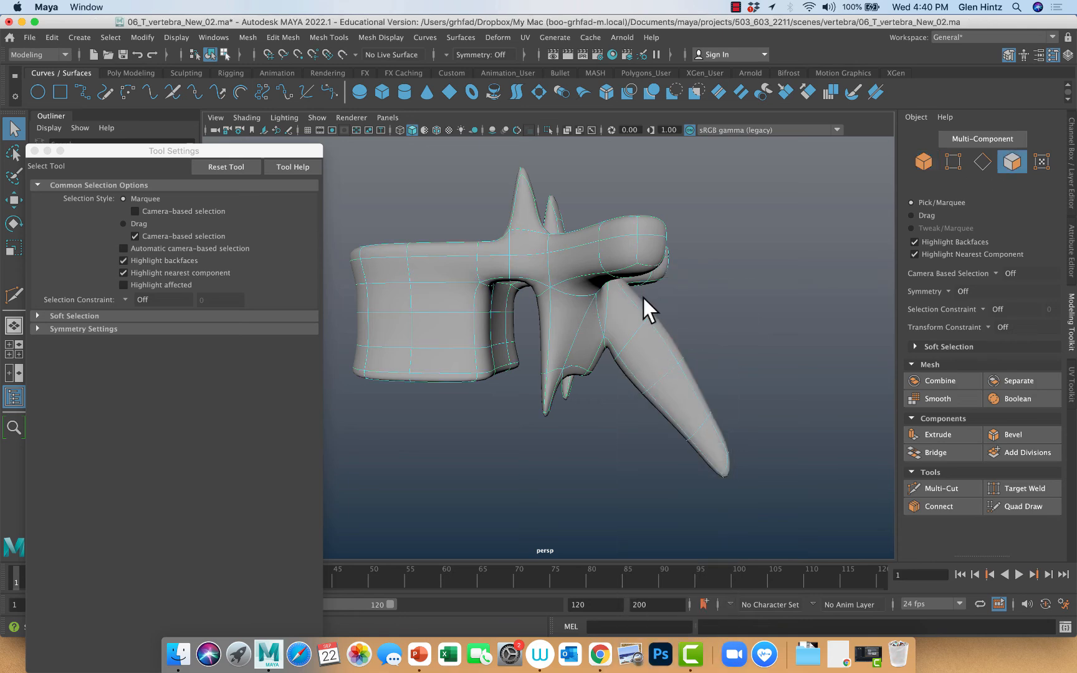
drag(78, 155, 101, 153)
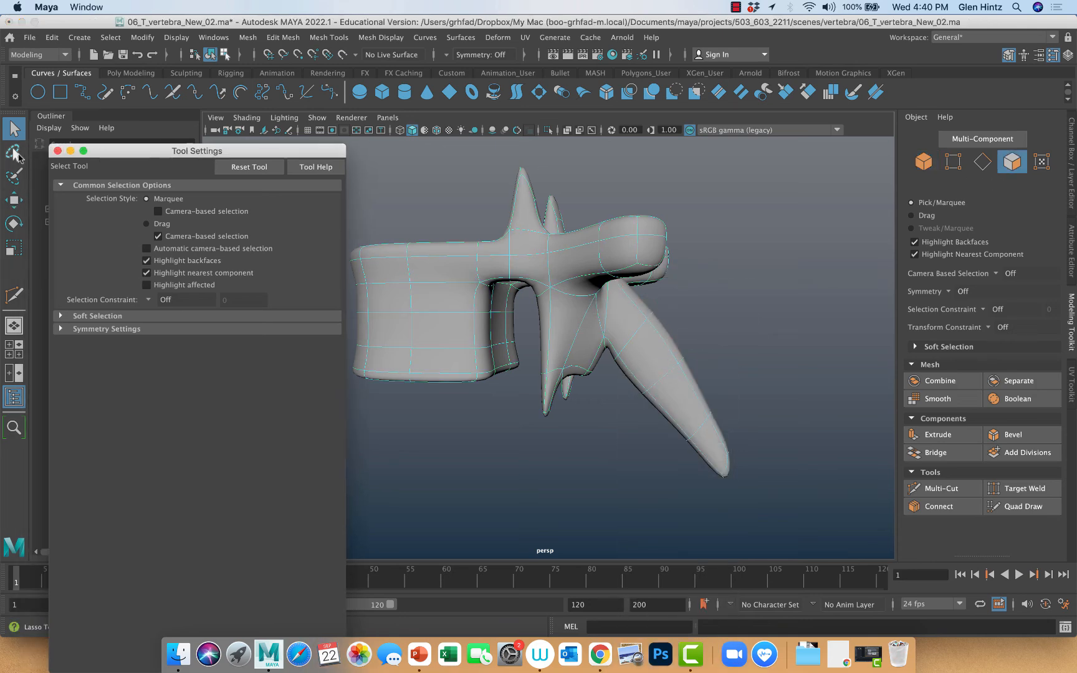
click(15, 155)
mouse_move(690, 320)
mouse_down()
mouse_move(658, 293)
mouse_move(627, 310)
mouse_move(615, 353)
mouse_move(647, 445)
mouse_move(768, 464)
mouse_move(674, 300)
mouse_up()
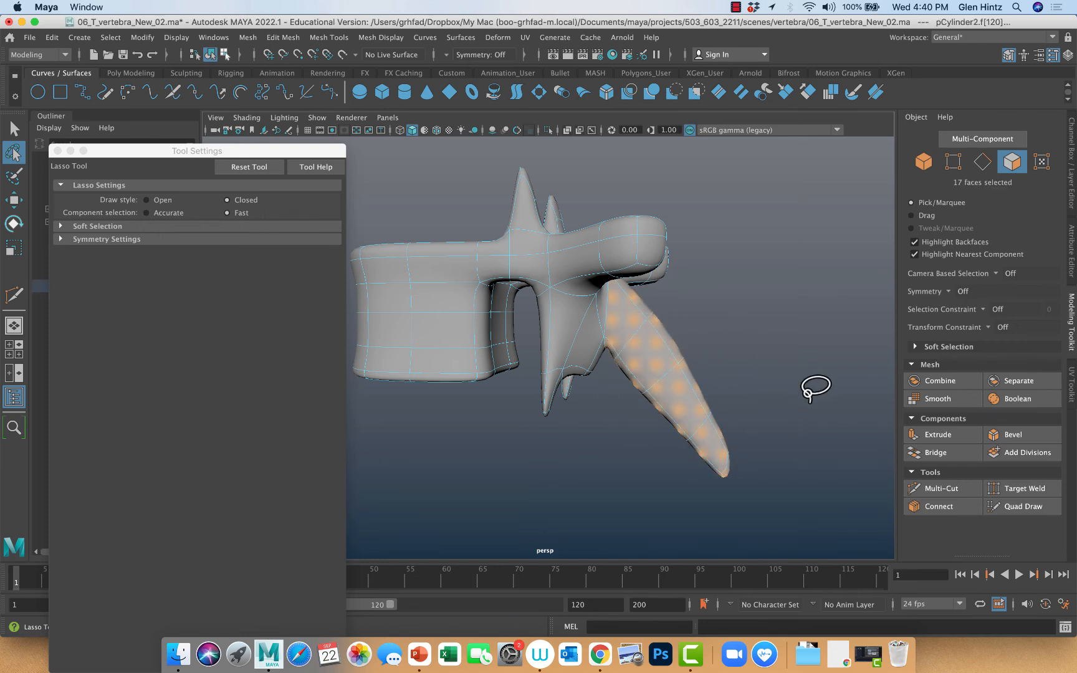
Reselect only the spinous process faces below its upper section, and enable Soft Selection with a reduced falloff radius
click(757, 361)
mouse_move(709, 336)
mouse_down()
mouse_move(686, 339)
mouse_move(629, 430)
mouse_move(763, 468)
mouse_move(718, 307)
mouse_up()
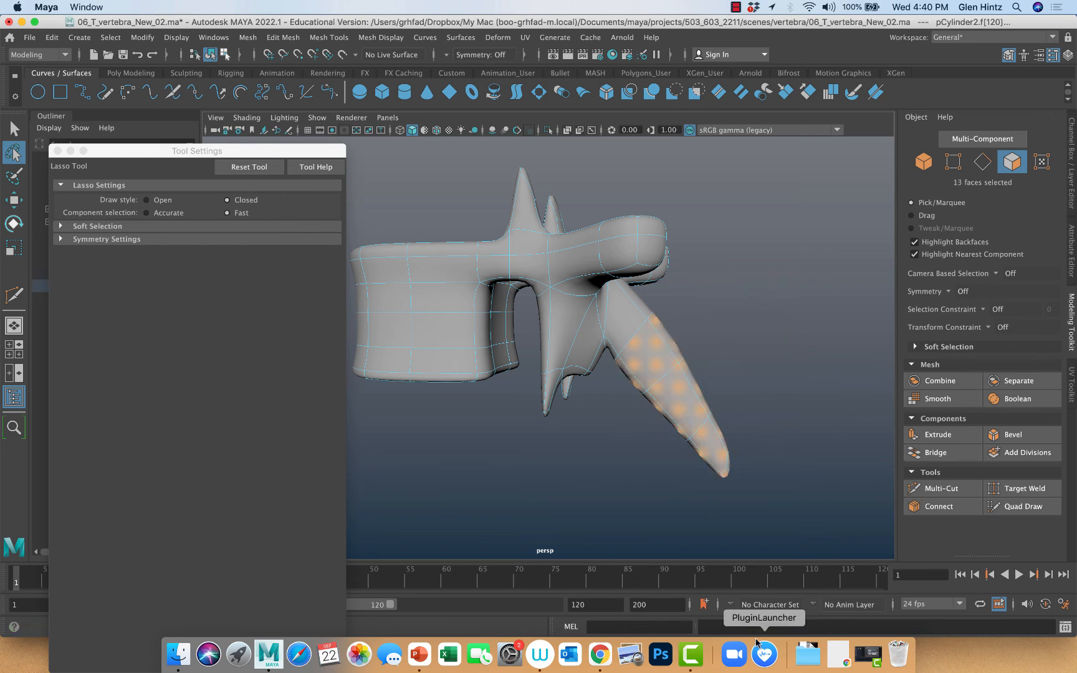
key(b)
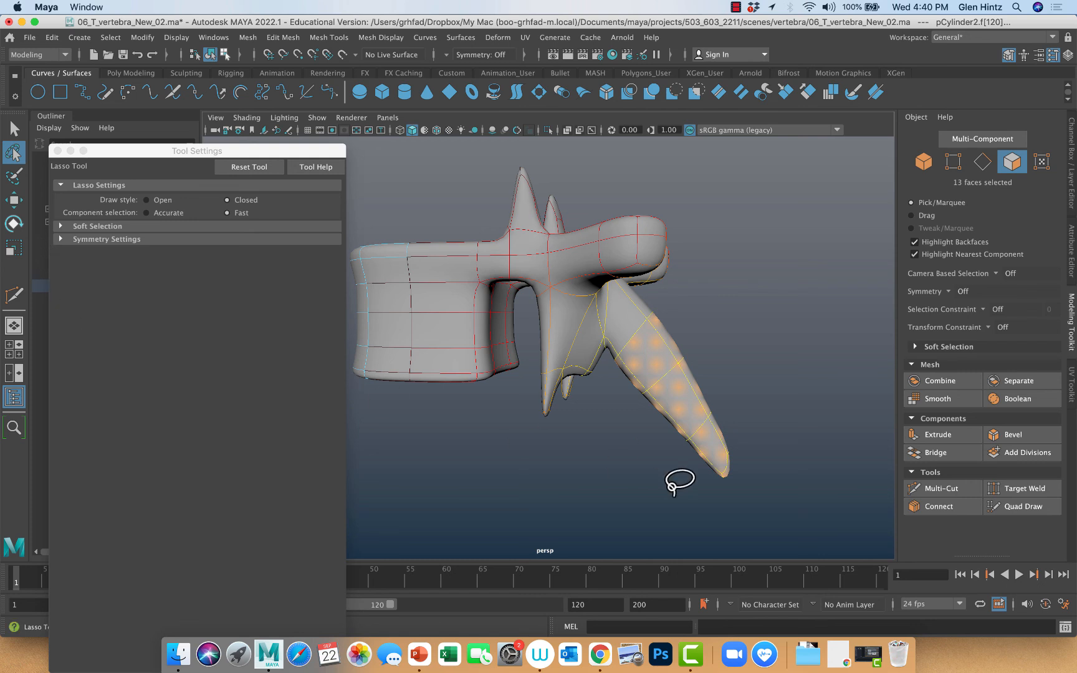
key(b)
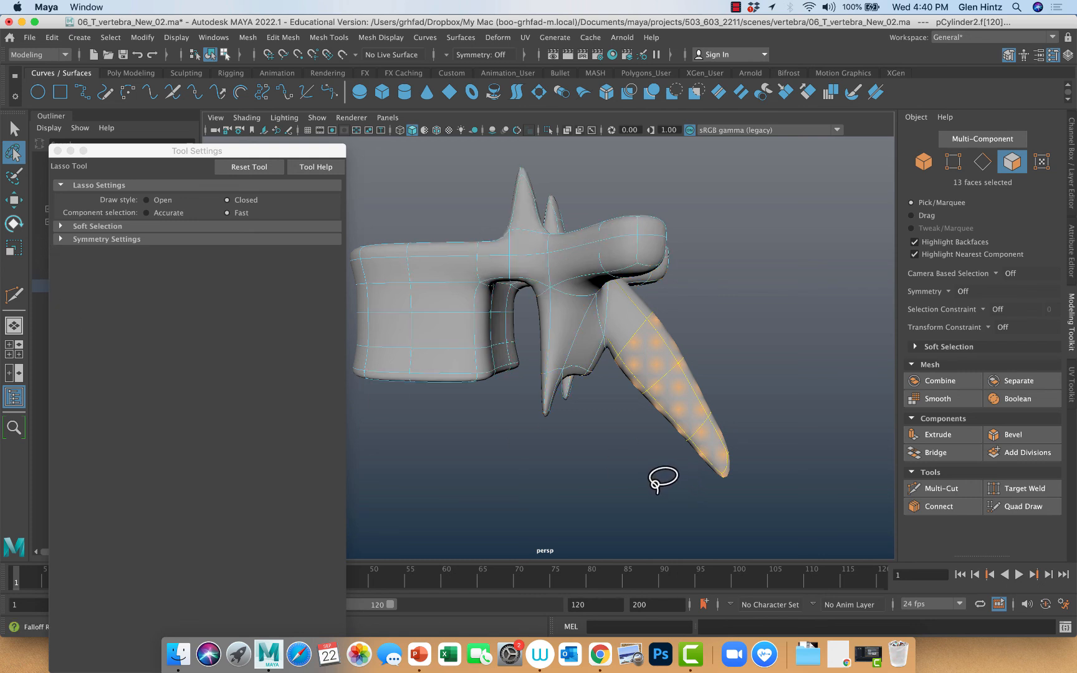
Widen the soft selection falloff, then rotate the selected spinous process faces slightly steeper and nudge them toward the vertebral body
mouse_move(657, 492)
mouse_down()
mouse_move(682, 495)
mouse_move(628, 490)
mouse_move(671, 492)
mouse_move(643, 488)
mouse_move(771, 535)
mouse_move(724, 525)
mouse_up()
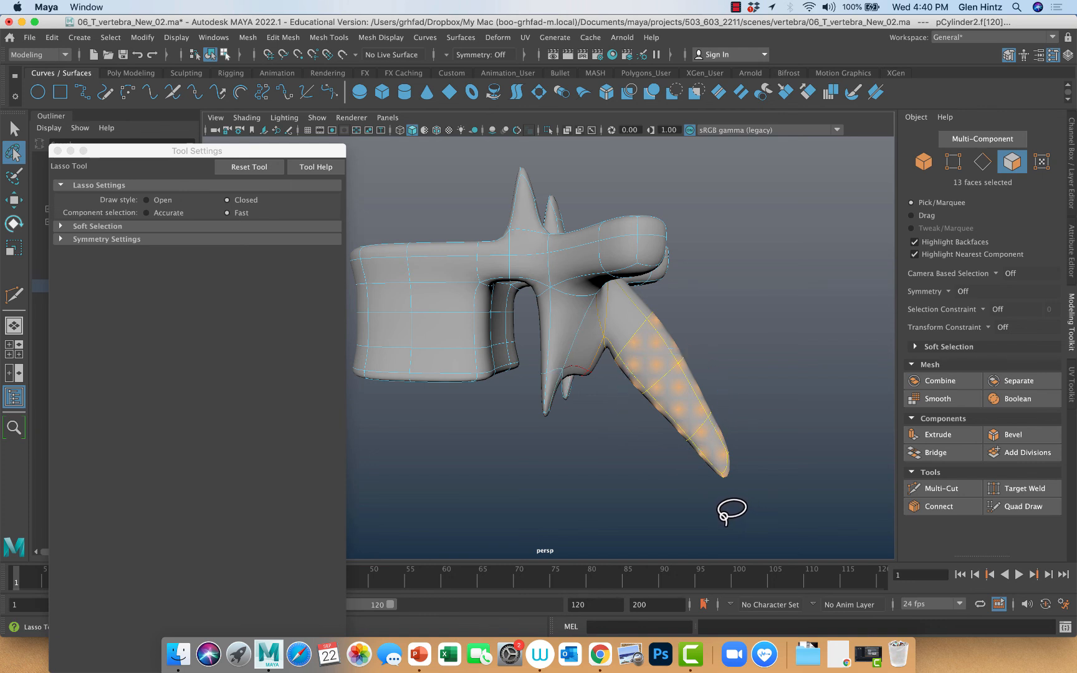
key(e)
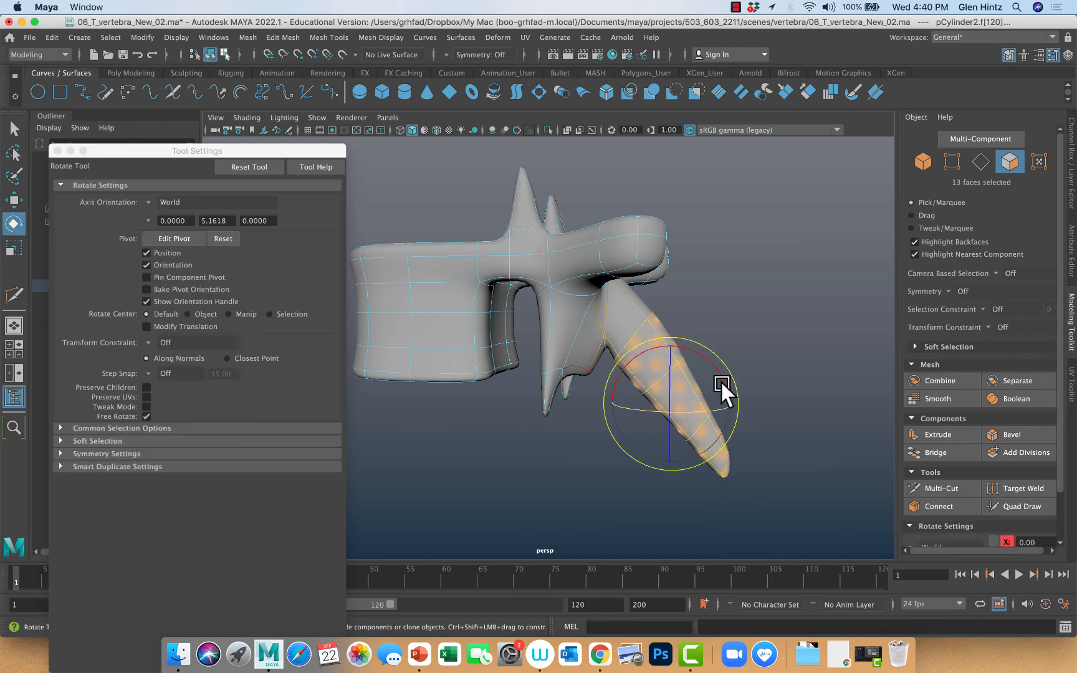
drag(721, 380, 675, 411)
key(w)
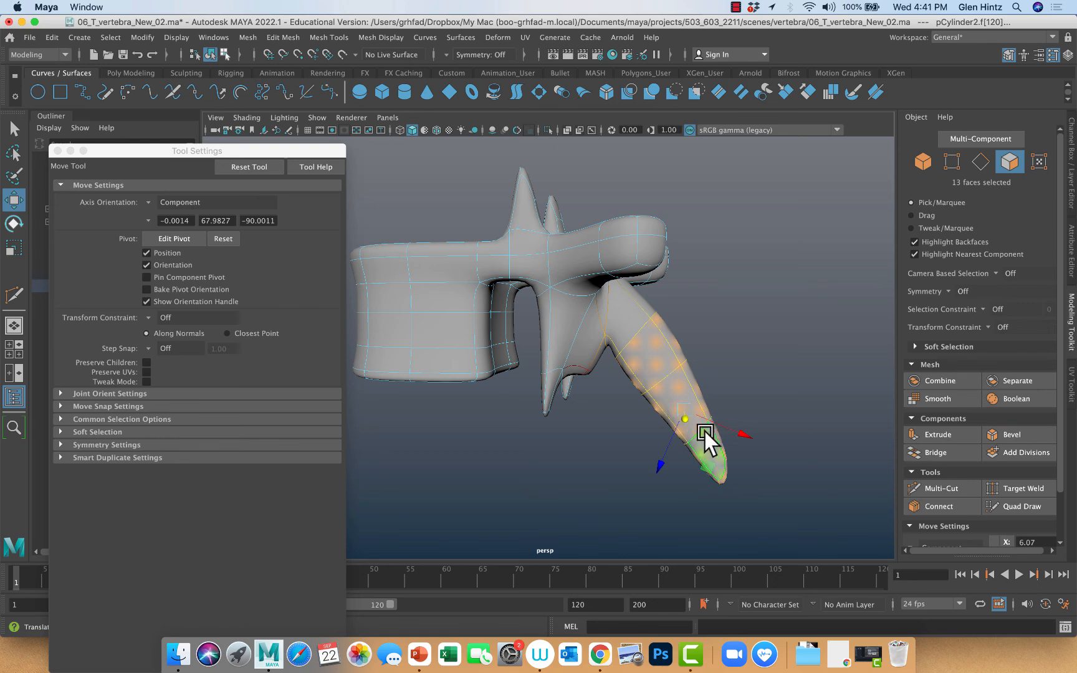
drag(662, 463, 655, 465)
Shift the selected spinous process faces slightly up along the shaft to match the side-view reference drawing
key(space)
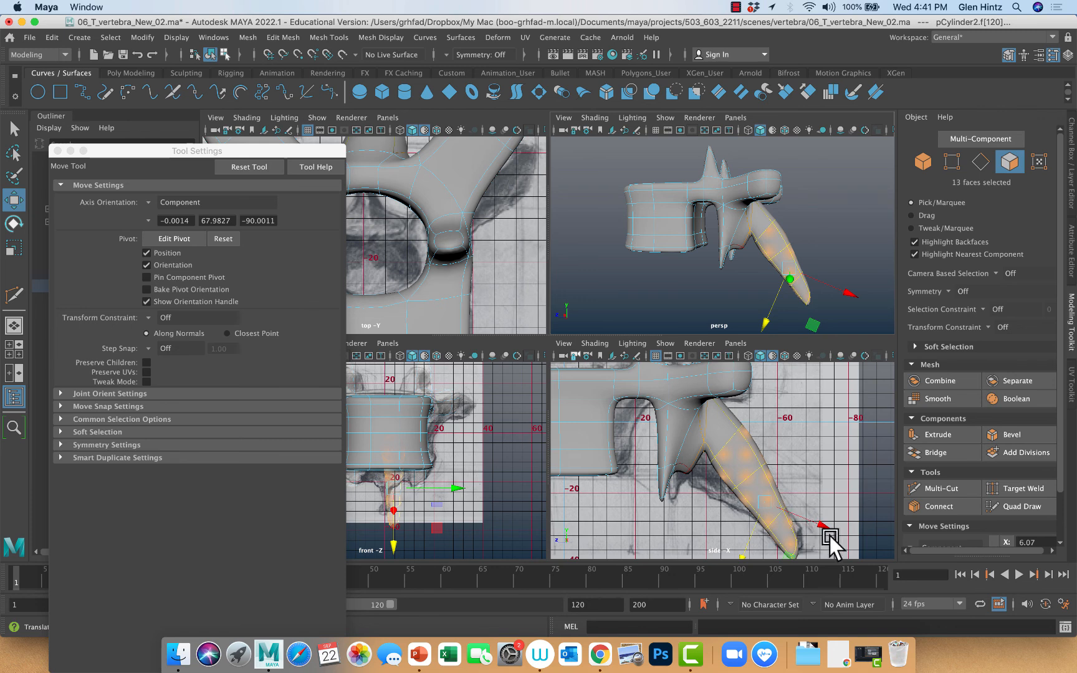
click(752, 543)
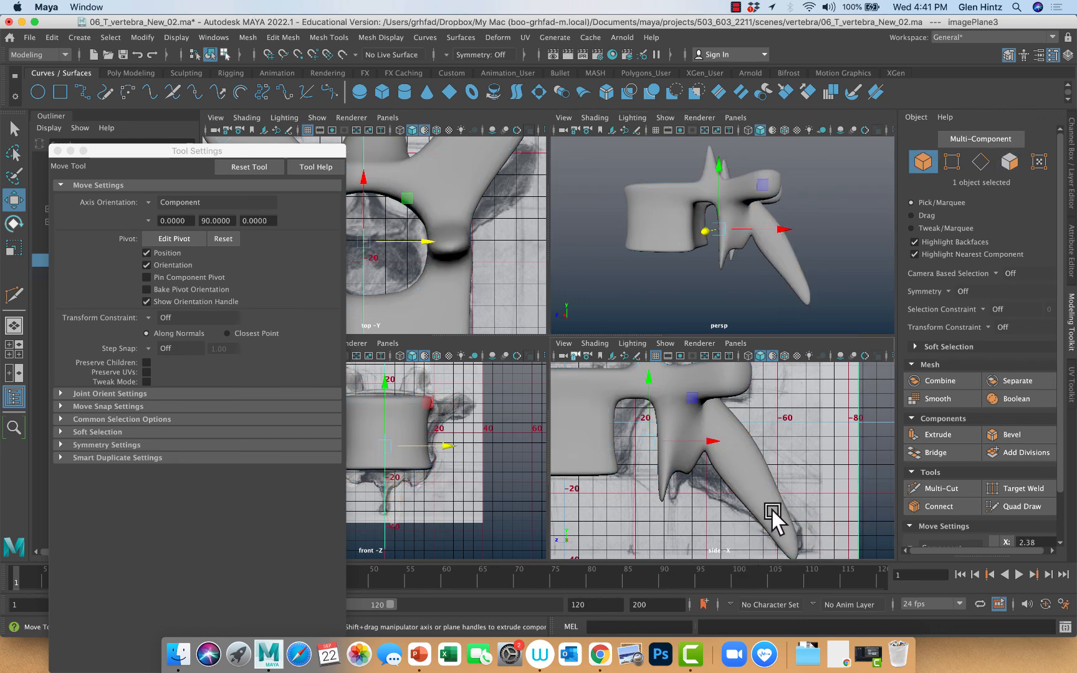
key(ctrl+z)
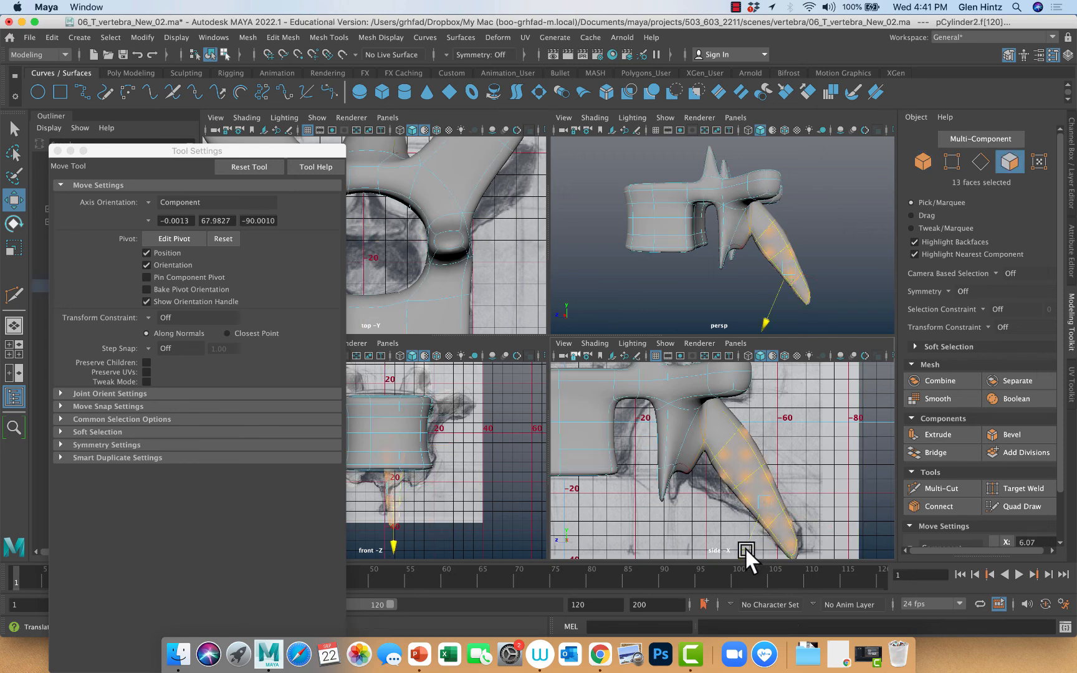
drag(745, 547, 751, 543)
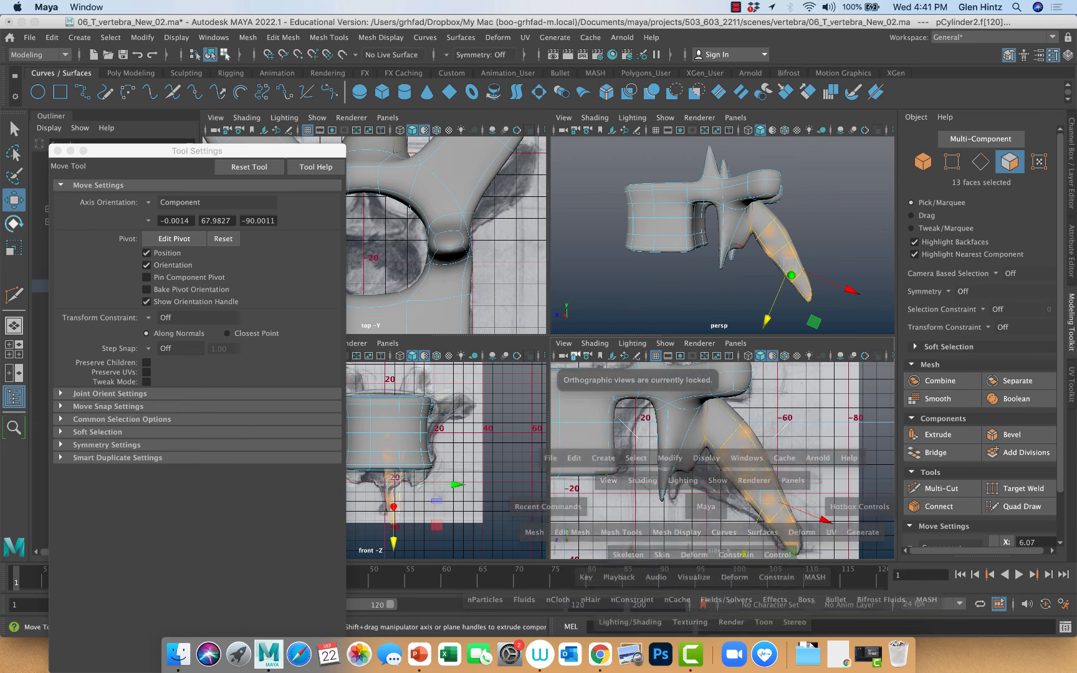
key(space)
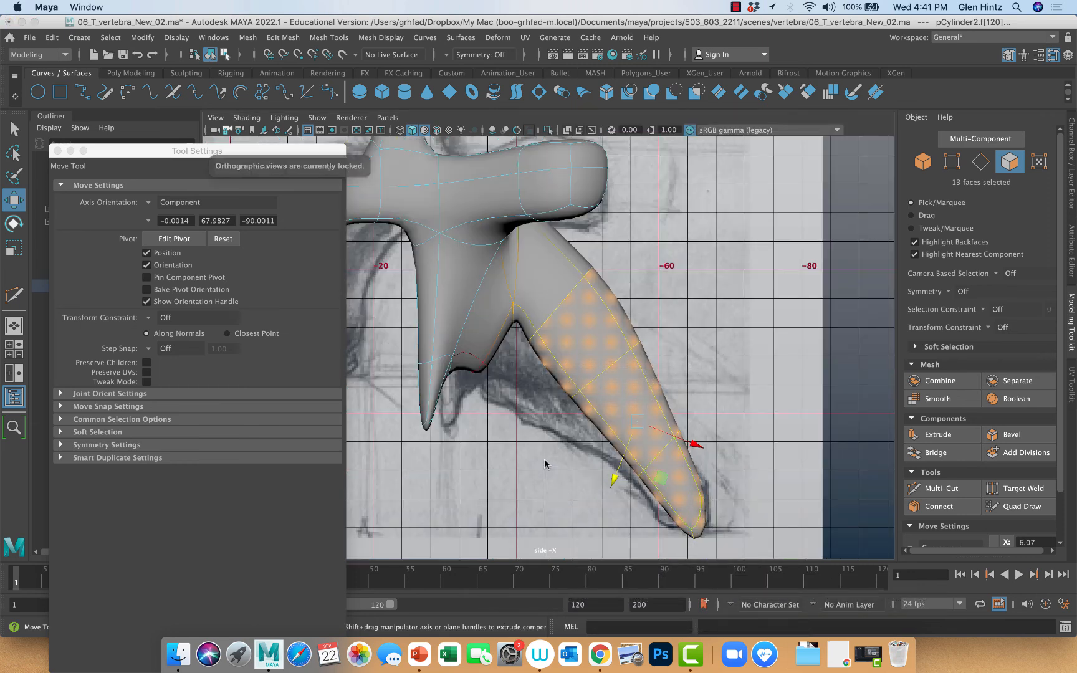
Display the mesh unsmoothed and select the middle edge on the end face of the near transverse process in the perspective view
key(1)
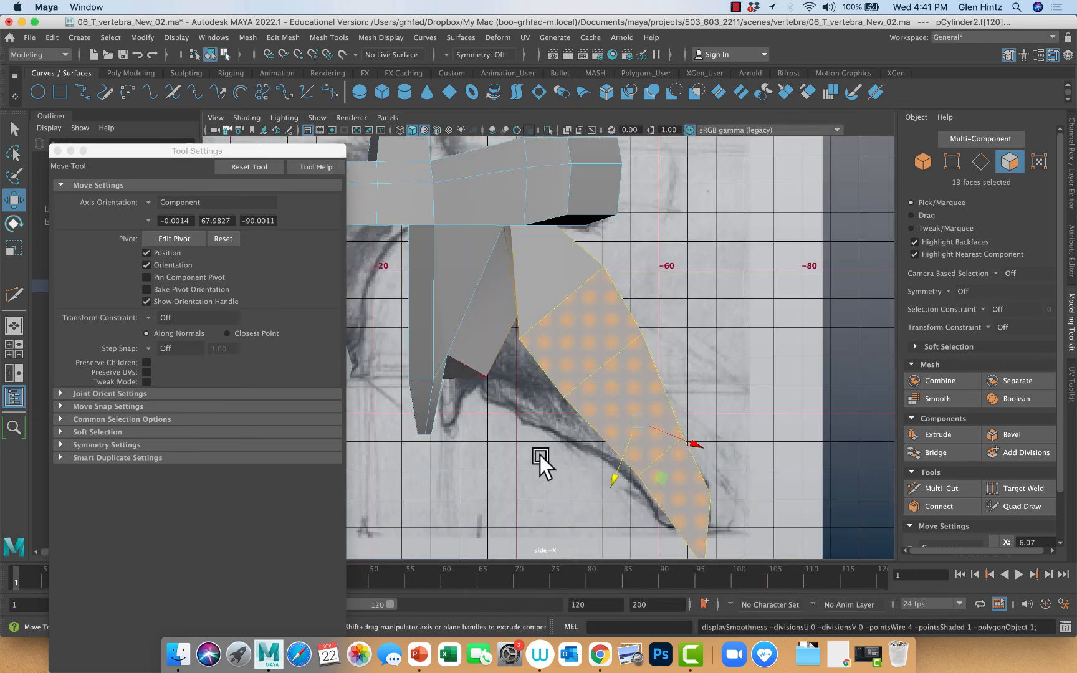
alt+drag(540, 455, 530, 441)
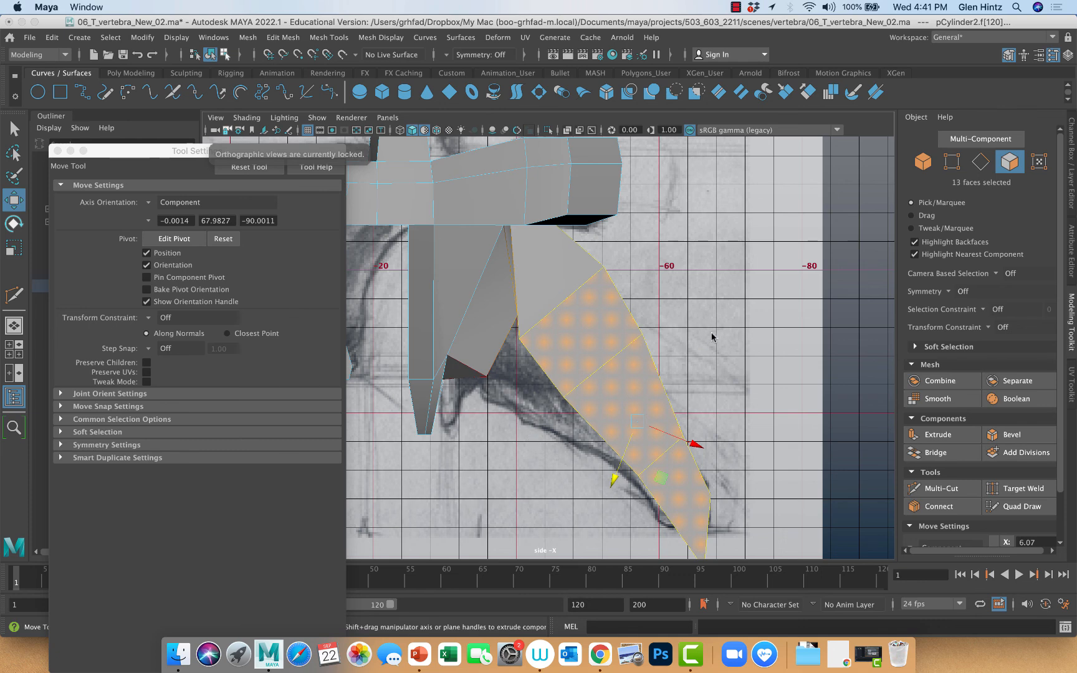
key(space)
mouse_move(695, 316)
alt+mouse_down()
mouse_move(639, 274)
mouse_move(595, 271)
mouse_move(584, 294)
mouse_move(612, 283)
mouse_move(586, 260)
mouse_move(668, 299)
mouse_move(709, 289)
mouse_move(696, 296)
alt+mouse_up()
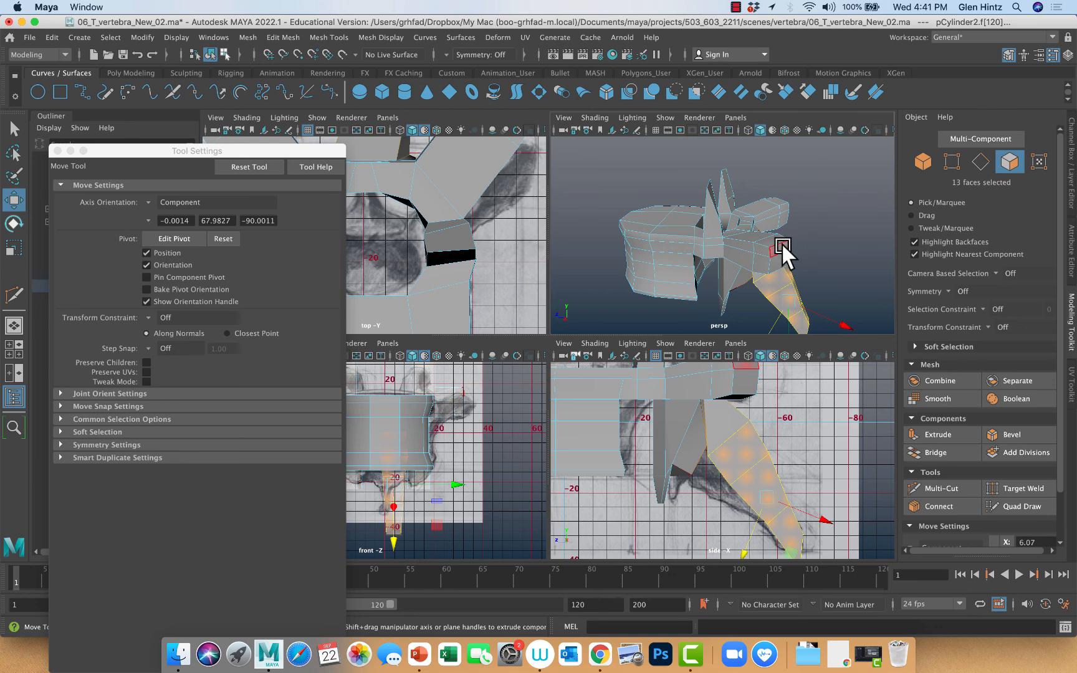
right_drag(783, 246, 778, 219)
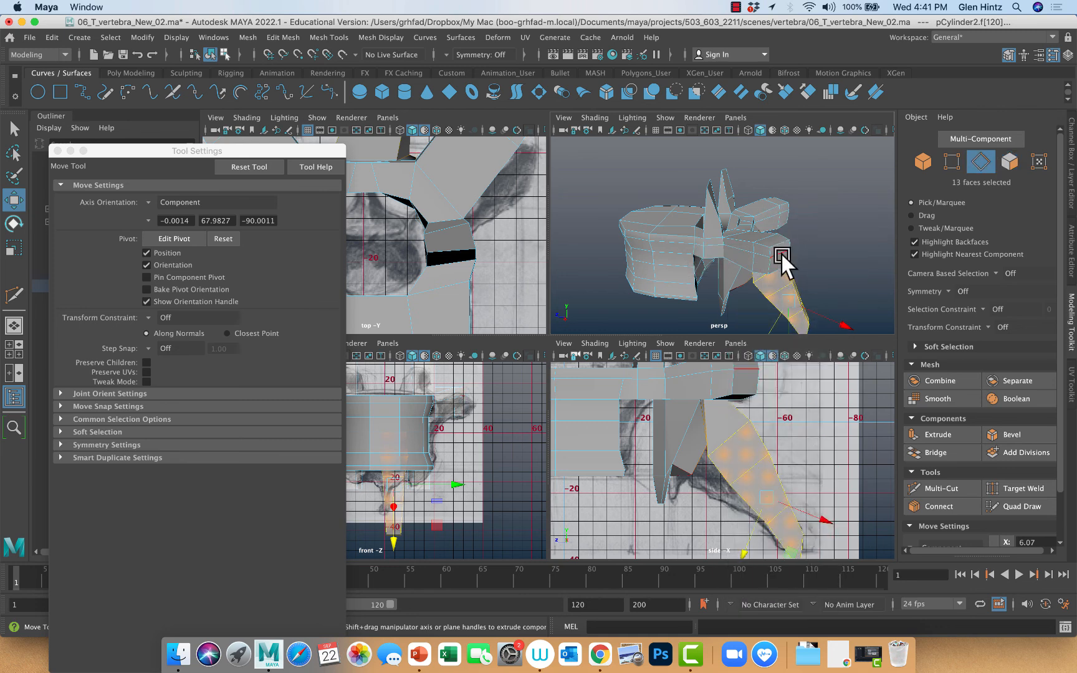
click(778, 250)
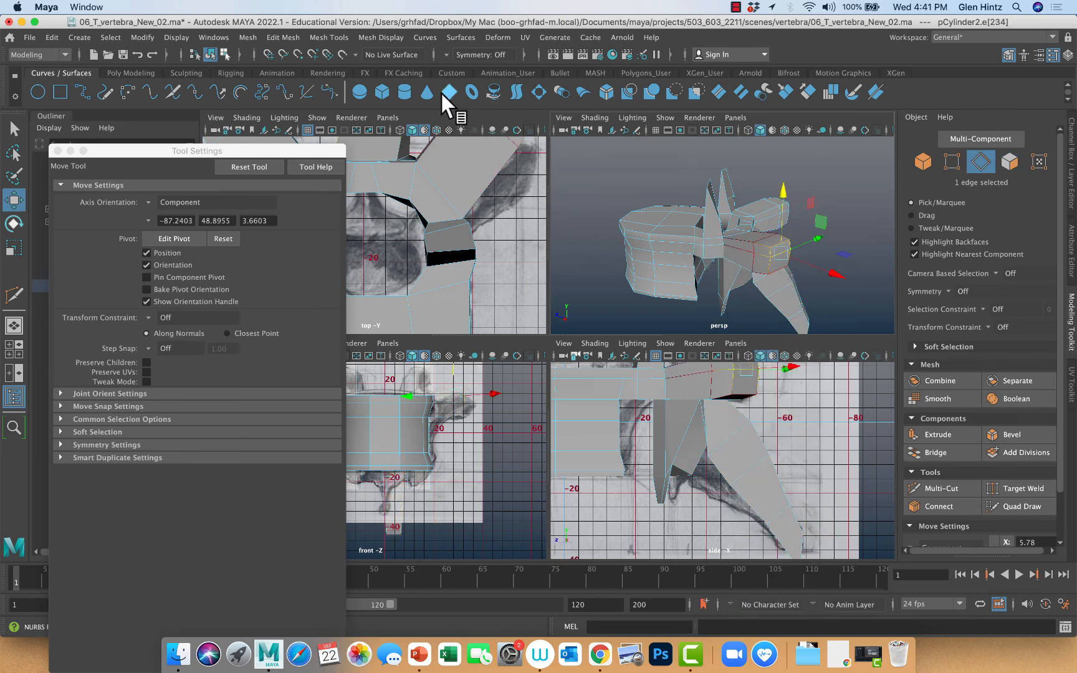
Enable Object X symmetry, pull the middle end edges of both transverse processes outward to bulge their tips, and clear the selection
click(447, 54)
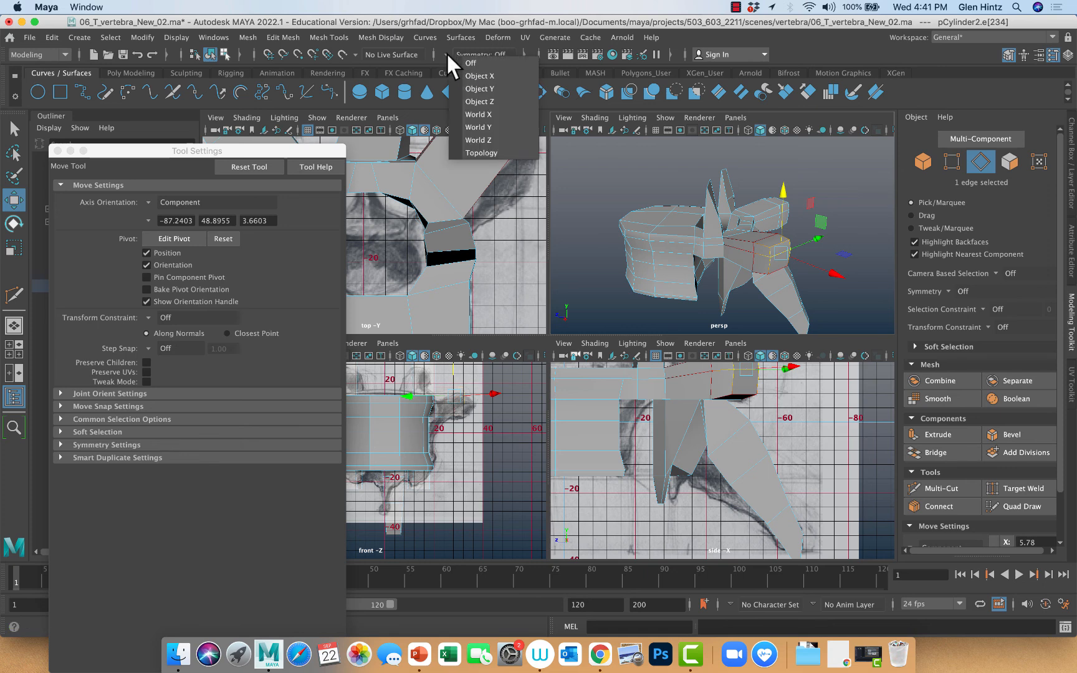
click(468, 75)
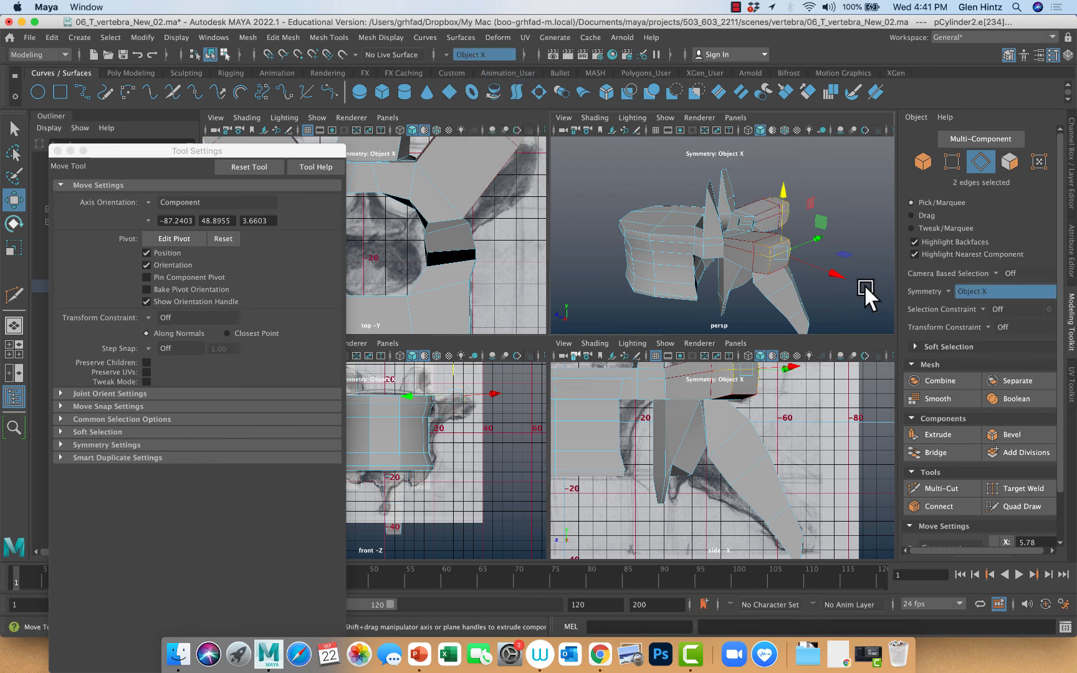
drag(836, 270, 847, 294)
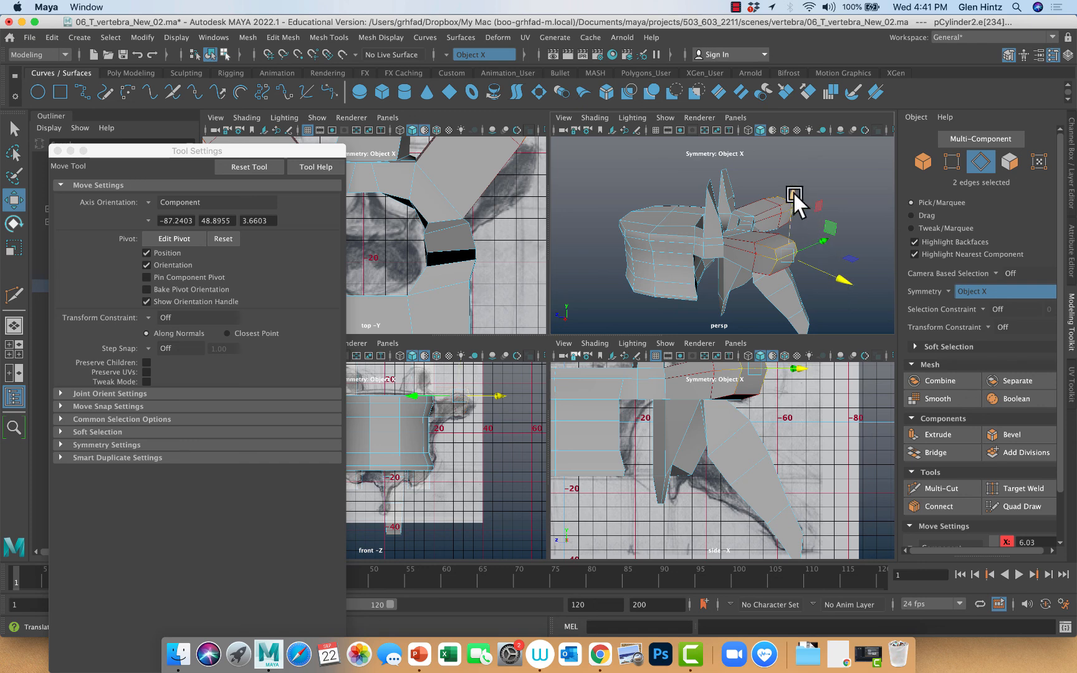
click(793, 190)
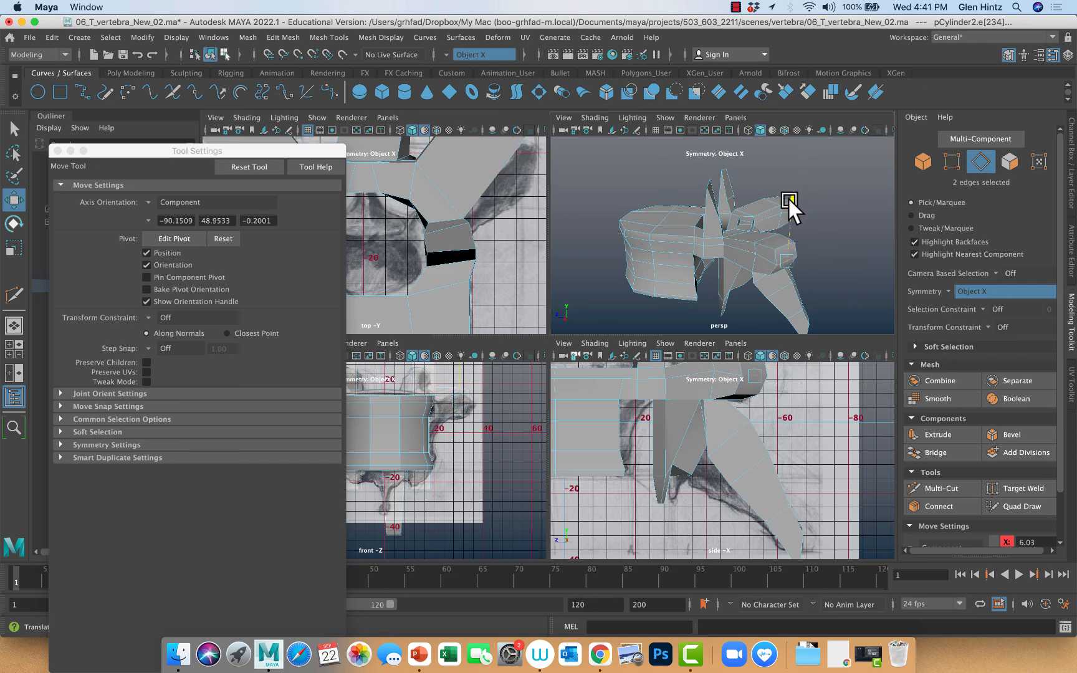
click(840, 317)
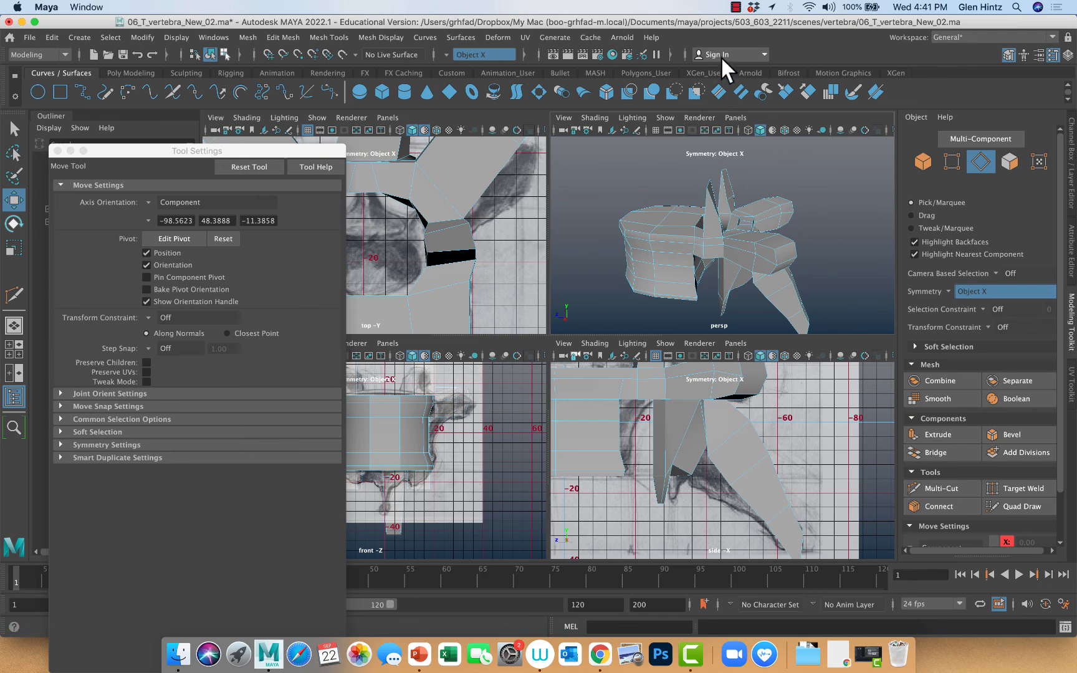